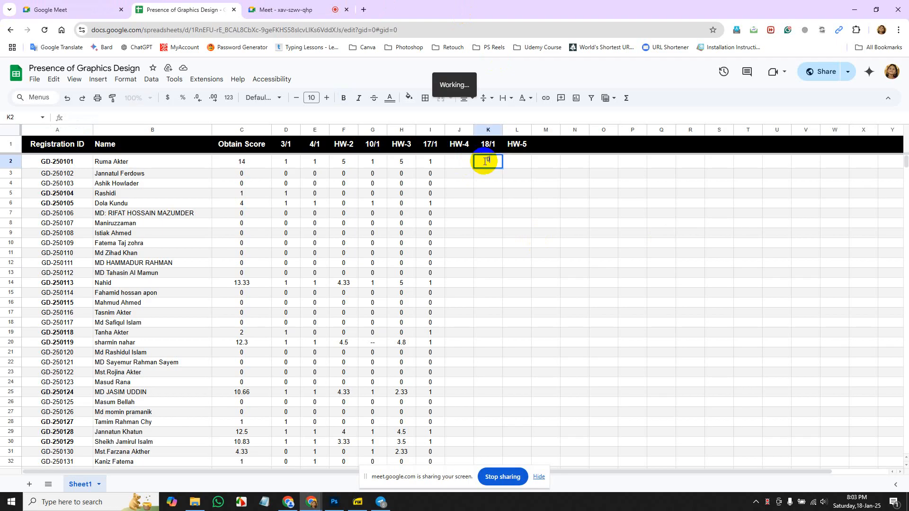
- In the 18/1 attendance column, enter 0 in cells K2 through K5 and 1 in K6
key("Return")
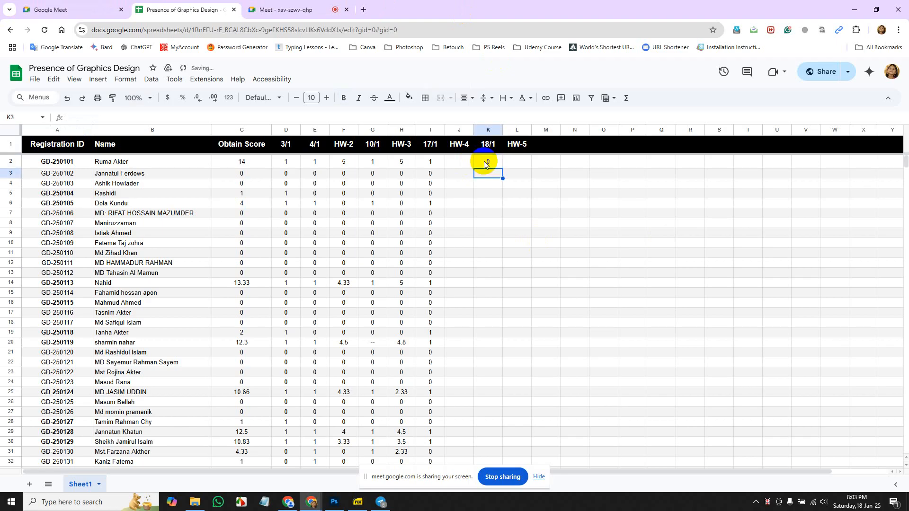
type("0")
key("Return")
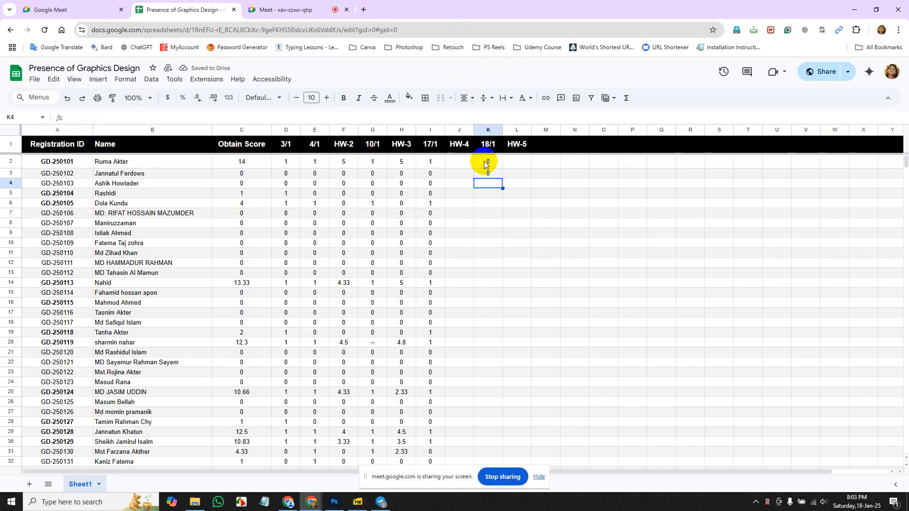
type("0")
key("Return")
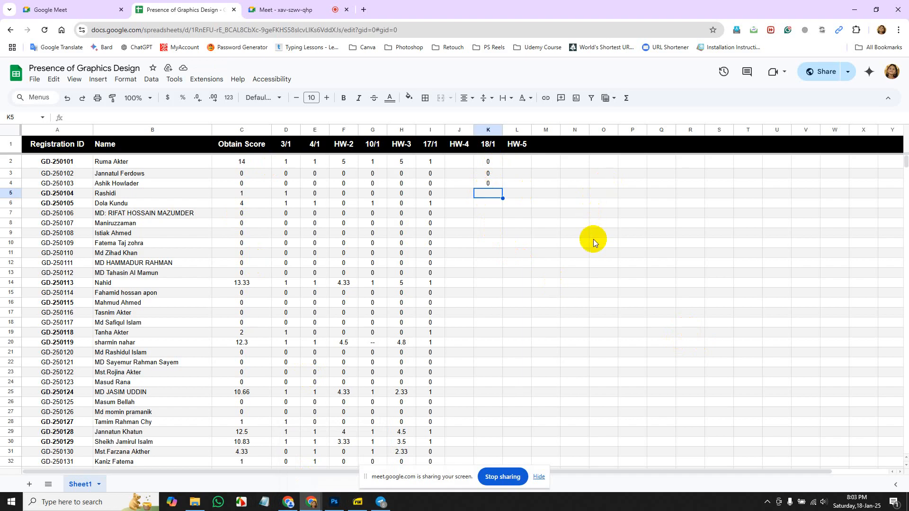
type("0")
key("Return")
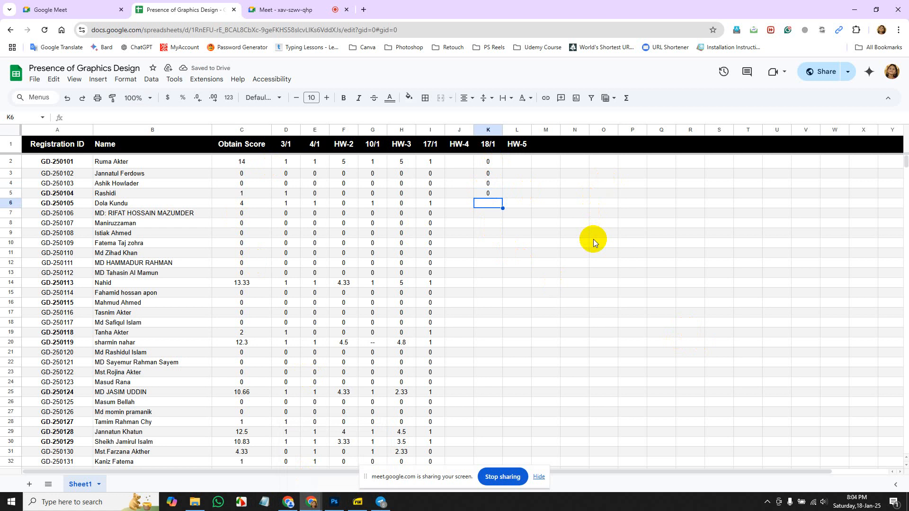
type("1")
key("Return")
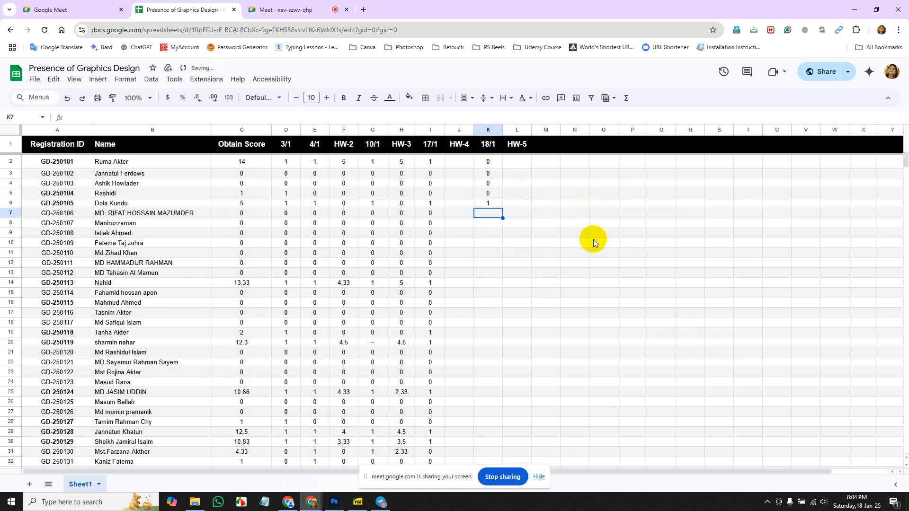
- Fill the 18/1 attendance with 0 in cells K7 through K13 and 1 in K14
type("0")
key("Return")
type("0")
key("Return")
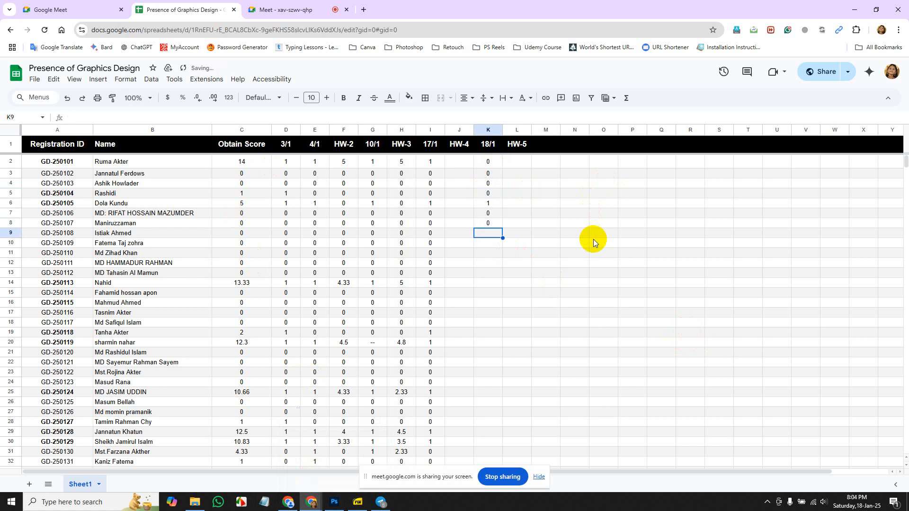
type("0")
key("Return")
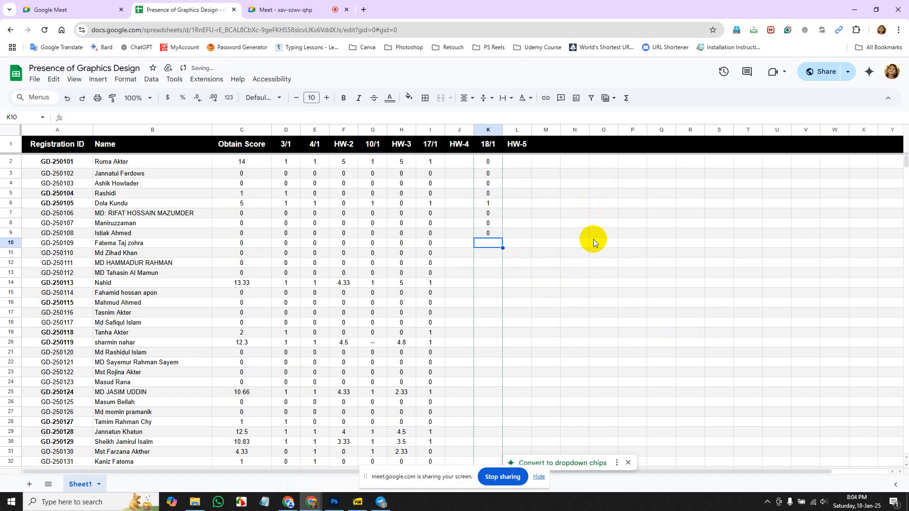
type("0")
key("Return")
type("0")
key("Return")
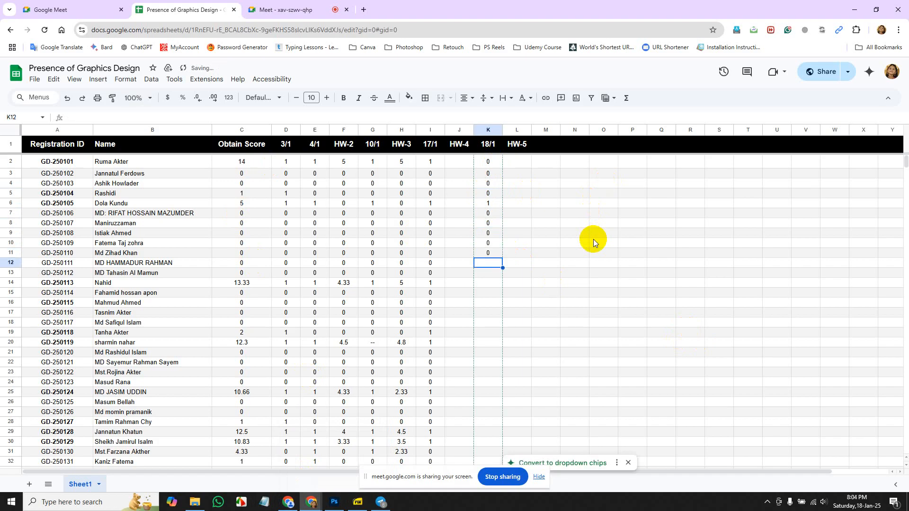
type("0")
key("Return")
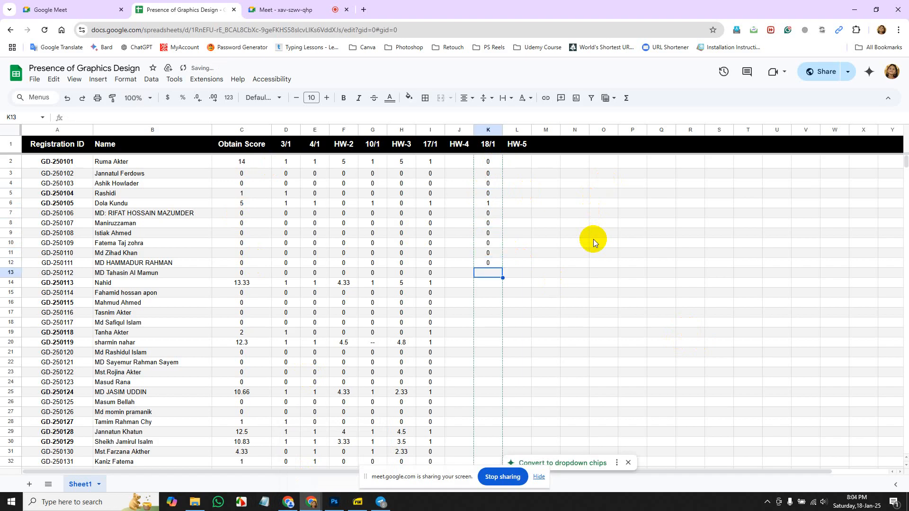
type("0")
key("Return")
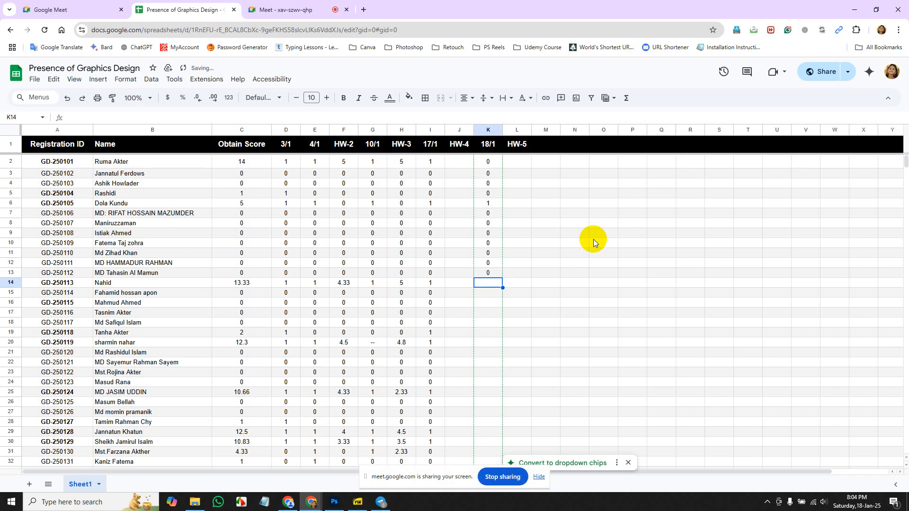
type("1")
key("Return")
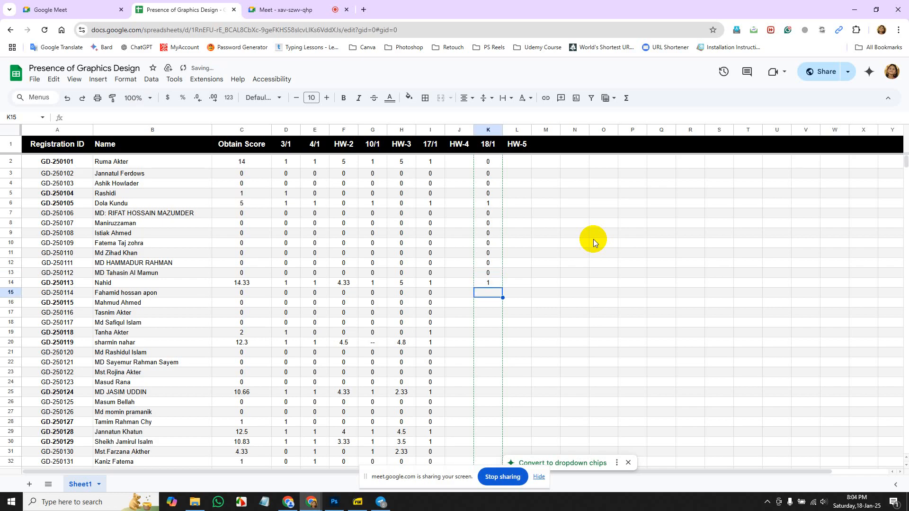
- Record 18/1 attendance as 0 in cells K15 through K19 and 1 in K20
type("0")
key("Return")
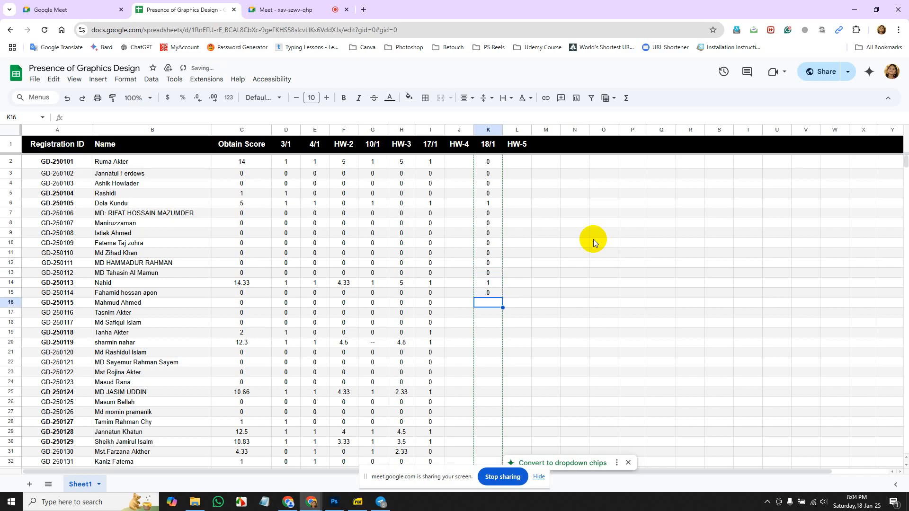
type("0")
key("Return")
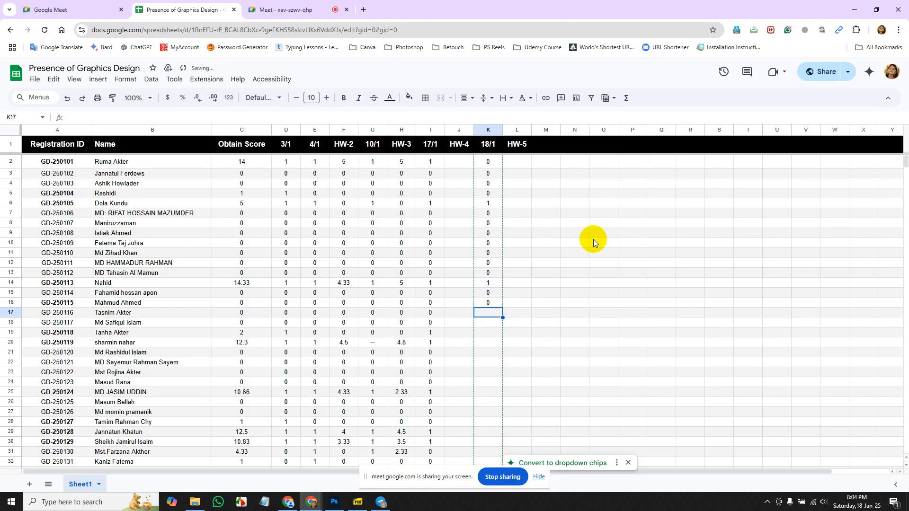
type("0")
key("Return")
type("0")
key("Return")
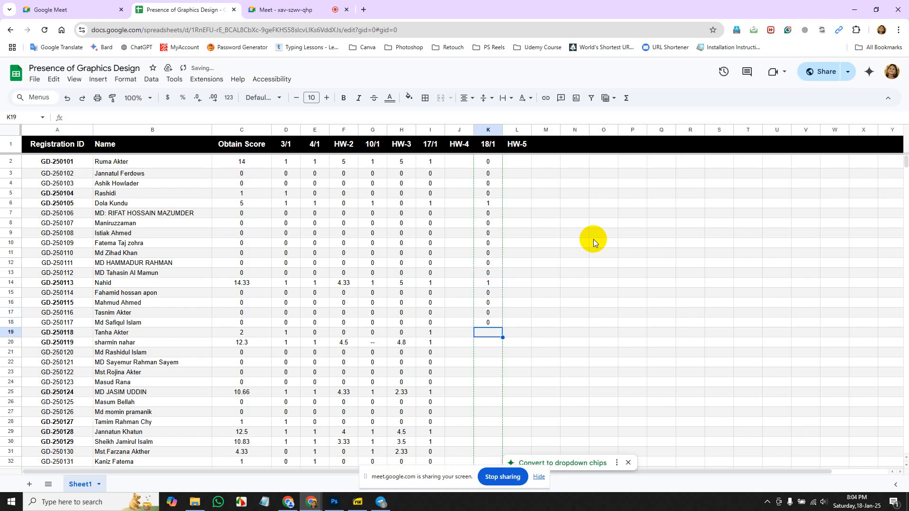
type("0")
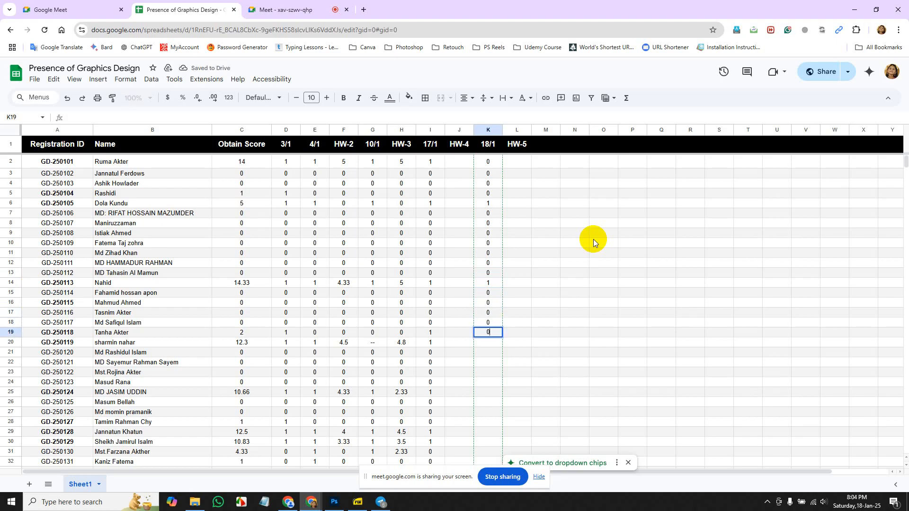
key("Return")
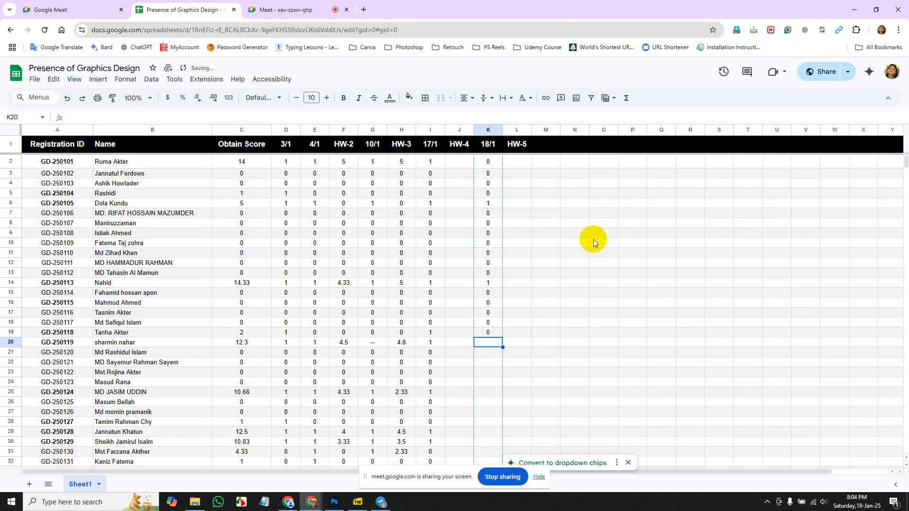
type("1")
key("Return")
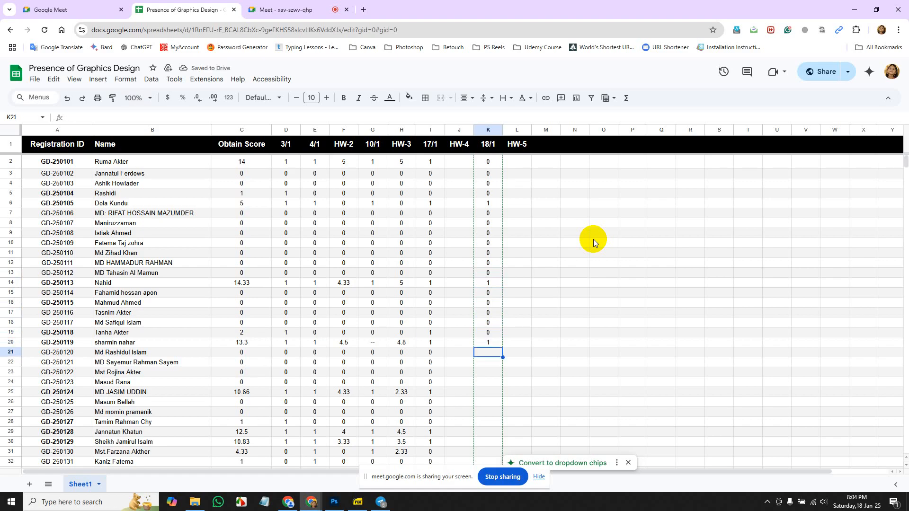
- Enter 0 in cells K21 through K24 and 1 in K25 of the 18/1 column
type("0")
key("Return")
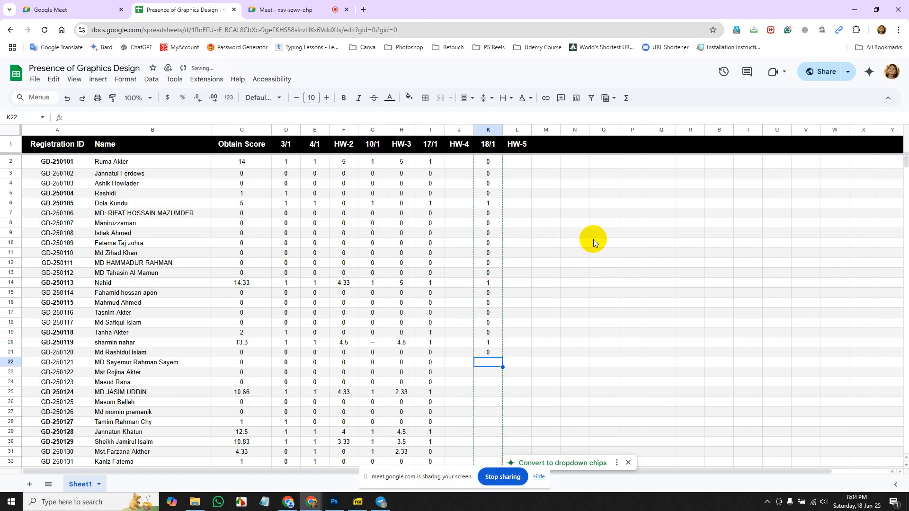
type("0")
key("Return")
type("0")
key("Return")
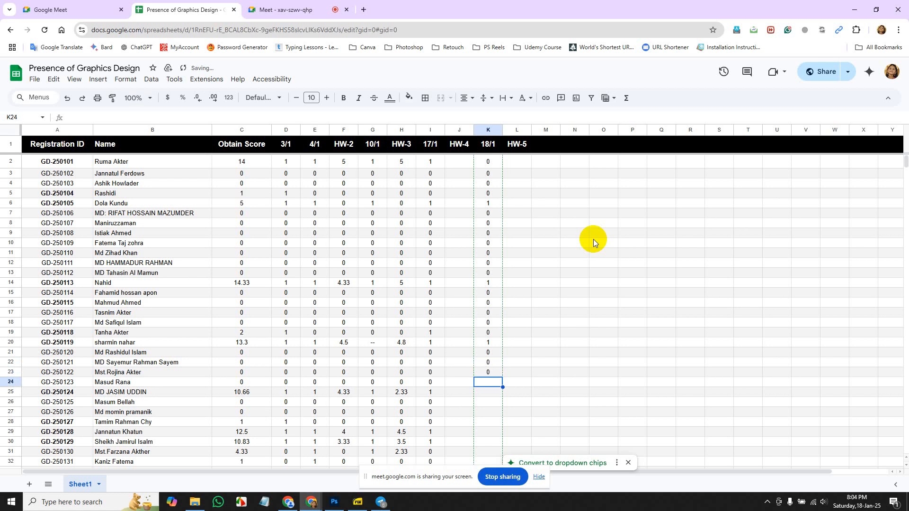
type("0")
key("Return")
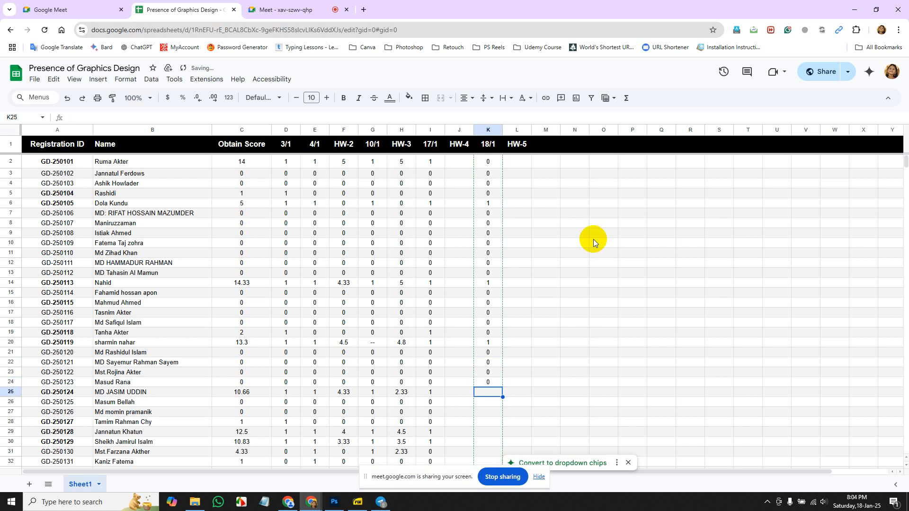
type("1")
key("Return")
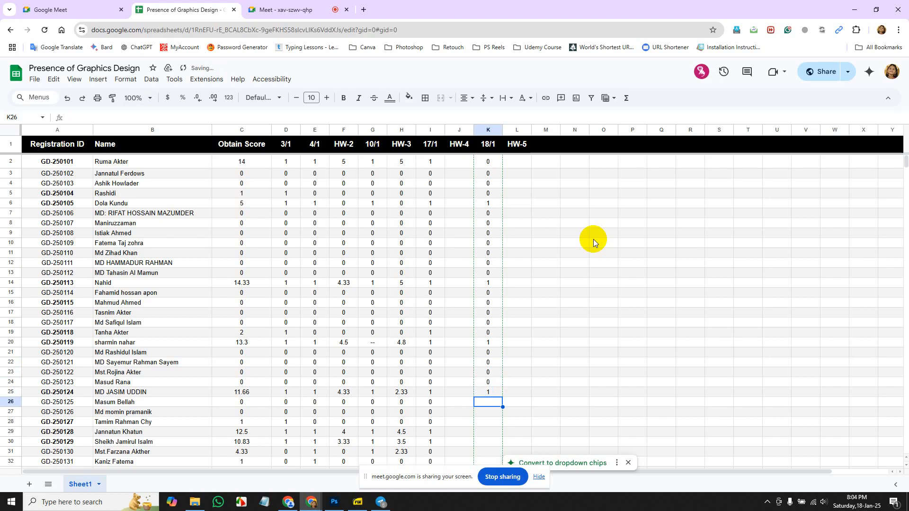
- Mark 18/1 attendance with 0 in cells K26 through K28 and 1 in K29
type("0")
key("Return")
type("0")
key("Return")
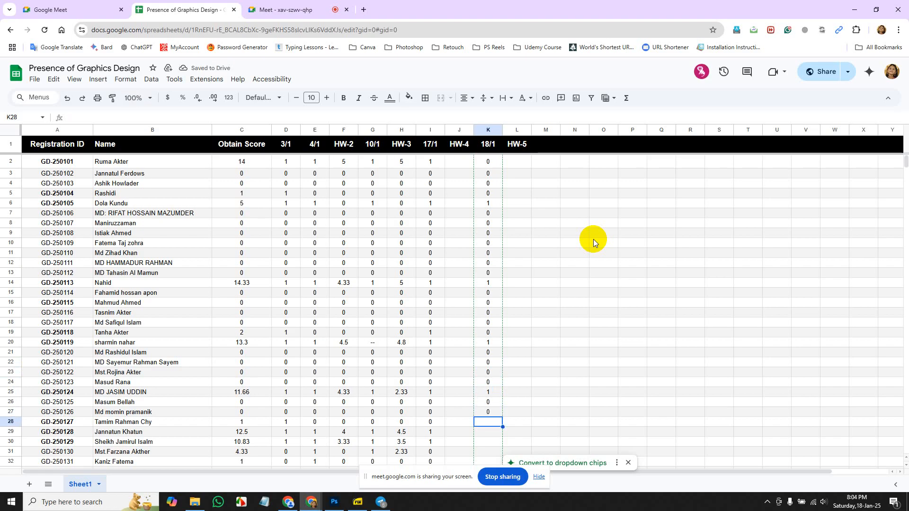
type("0")
key("Return")
scroll(626, 192, "down", 5)
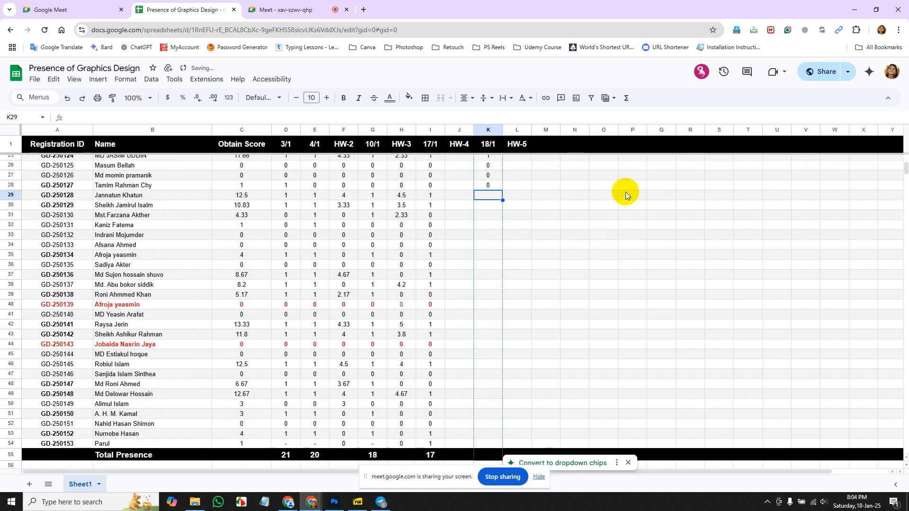
type("1")
key("Return")
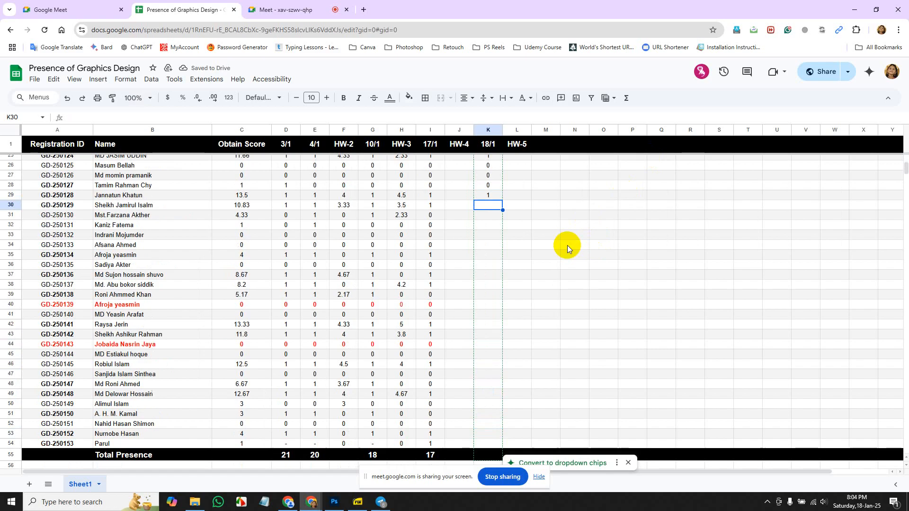
- Enter 0 for the students in cells K30 through K34 of the 18/1 column
type("0")
key("Return")
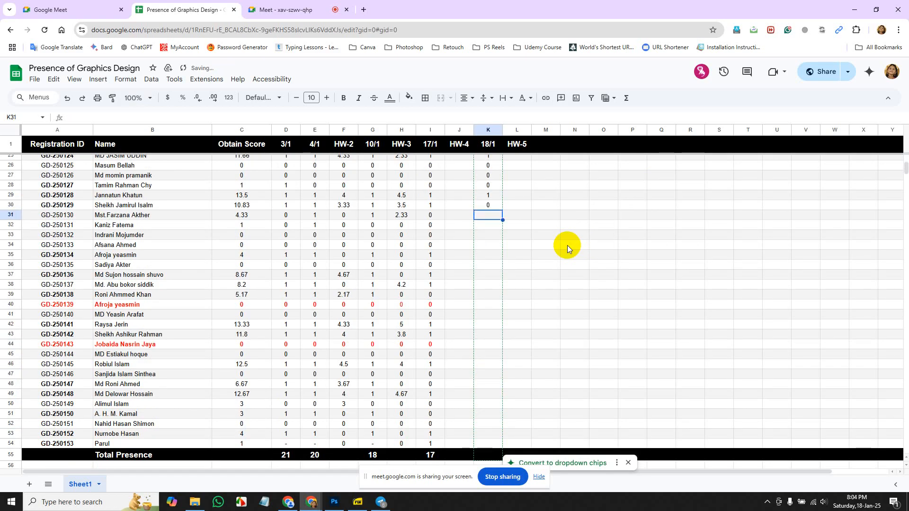
type("0")
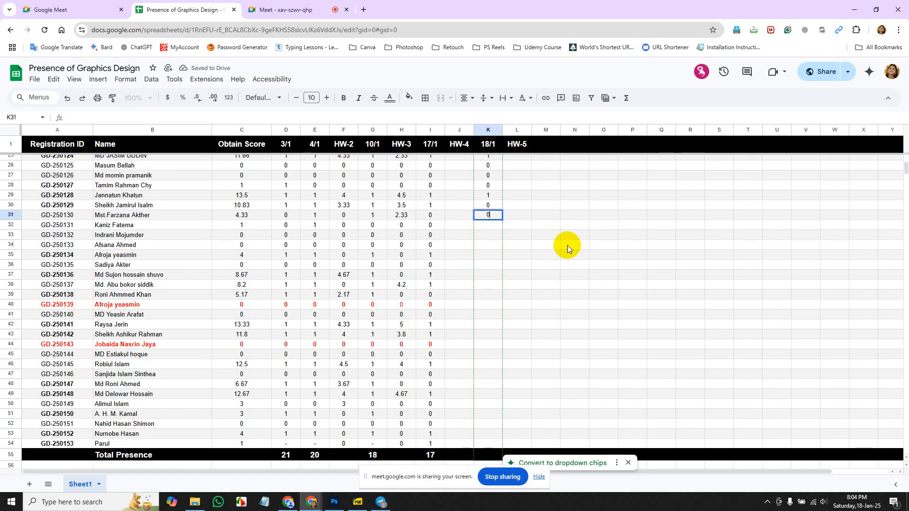
key("Return")
type("0")
key("Return")
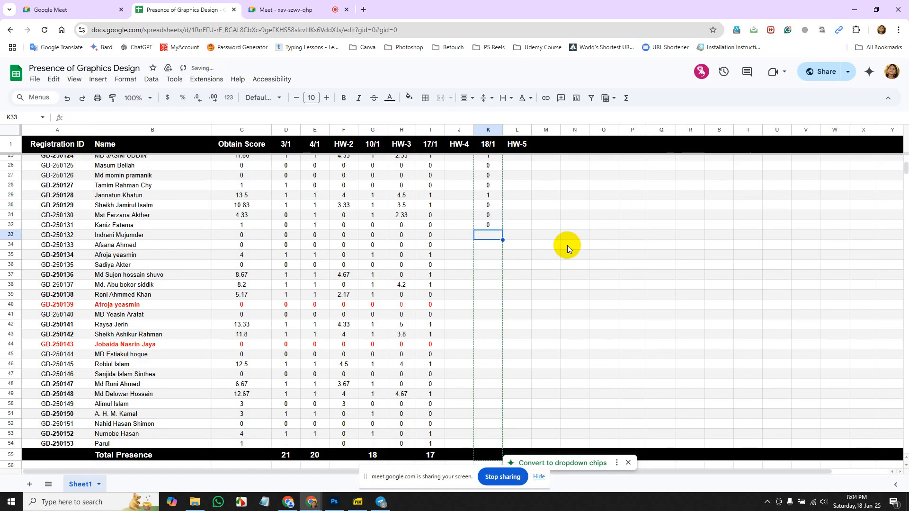
type("0")
key("Return")
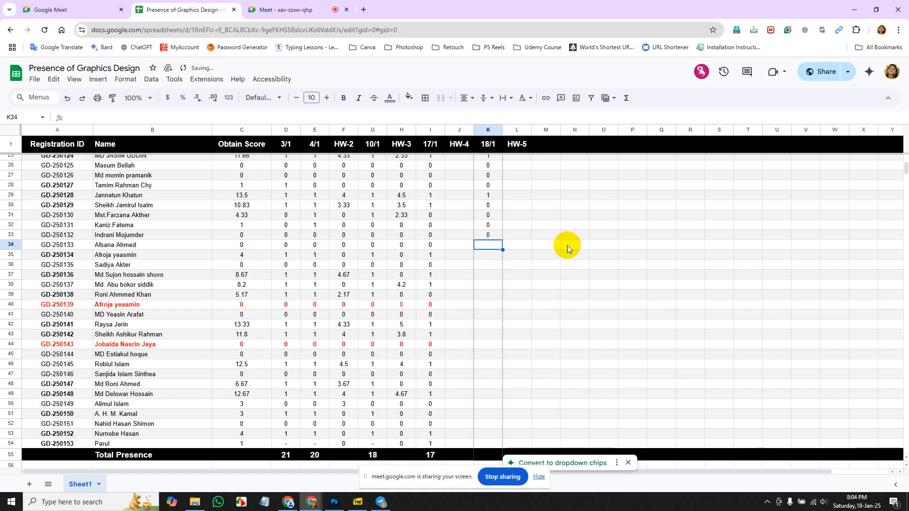
type("0")
key("Return")
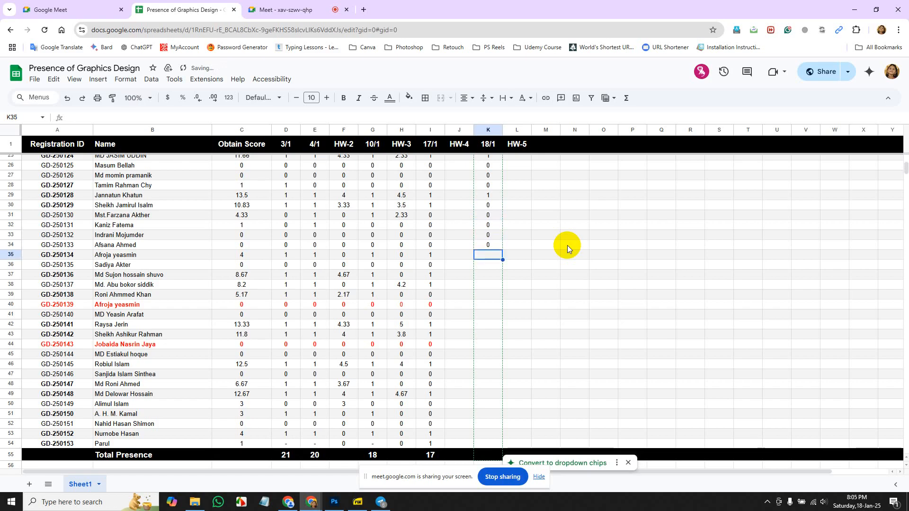
- Set the 18/1 attendance in cell K35 to 1
type("0")
key("Return")
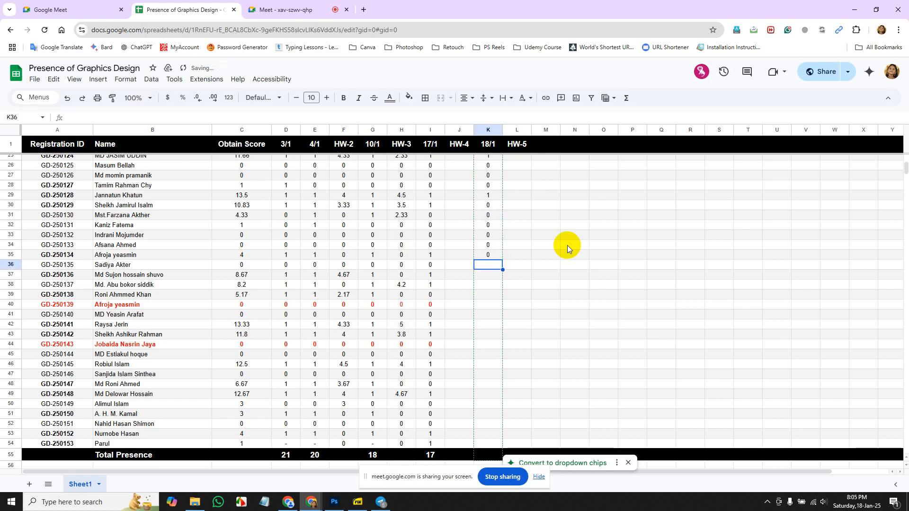
key("Up")
type("1")
key("Return")
- Record 18/1 attendance as 0 in cell K36 and 1 in cells K37 and K38
key("Down")
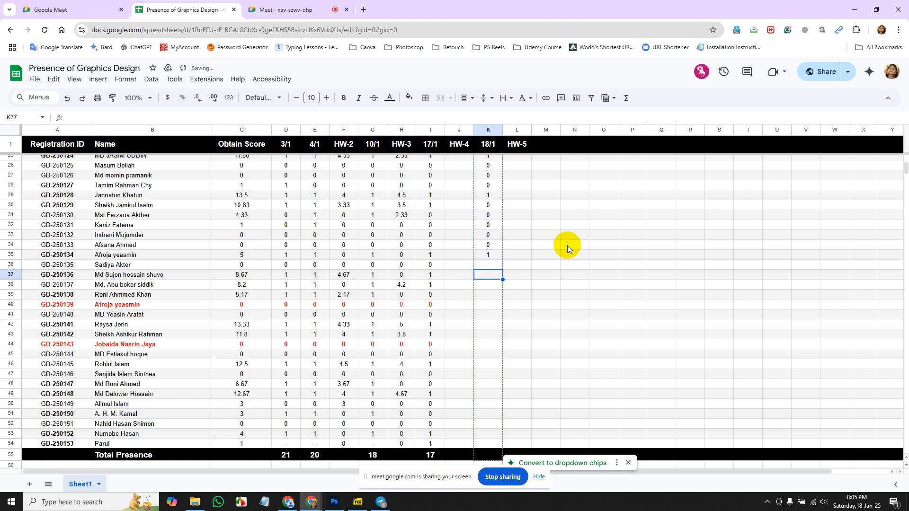
key("Up")
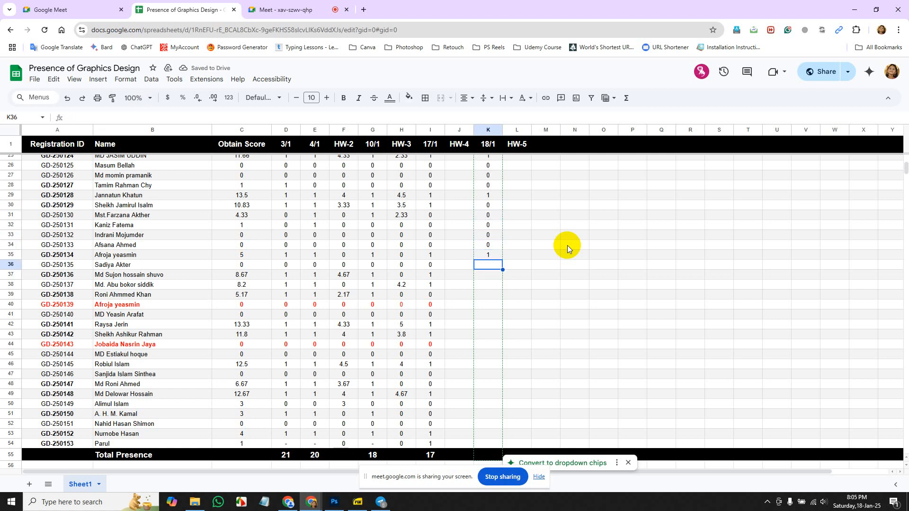
type("0")
key("Return")
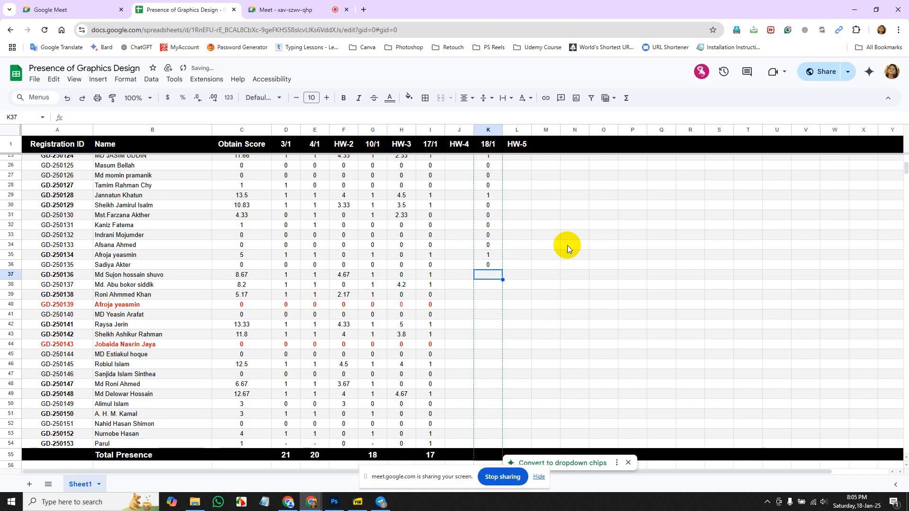
type("1")
key("Return")
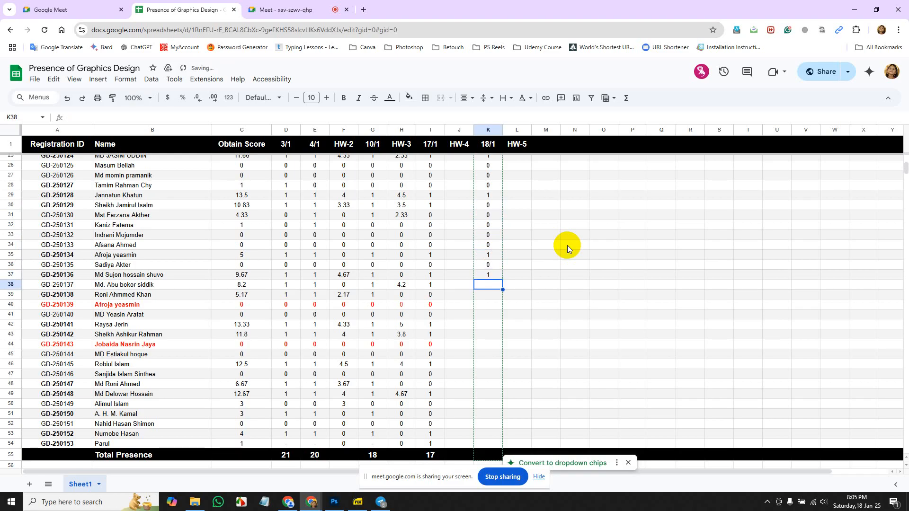
type("1")
key("Return")
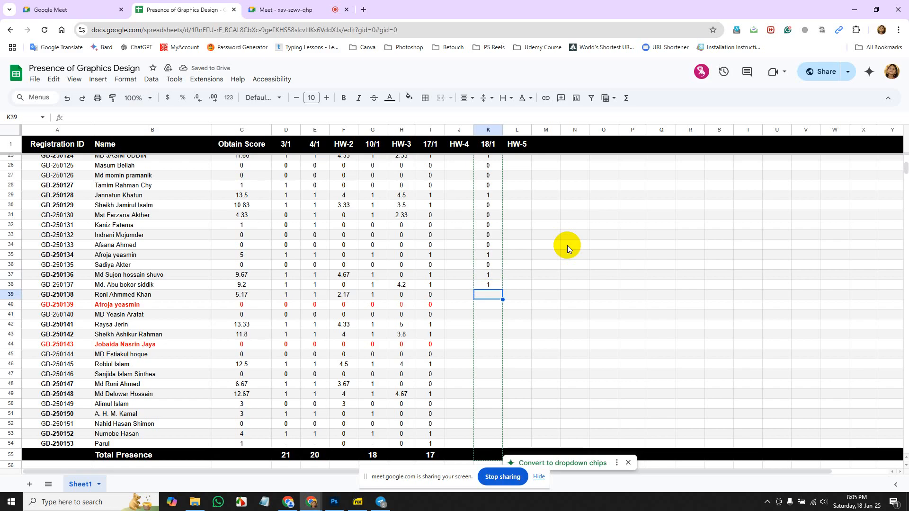
- Enter 0 for the 18/1 attendance in cells K39 through K41
type("0")
key("Return")
type("0")
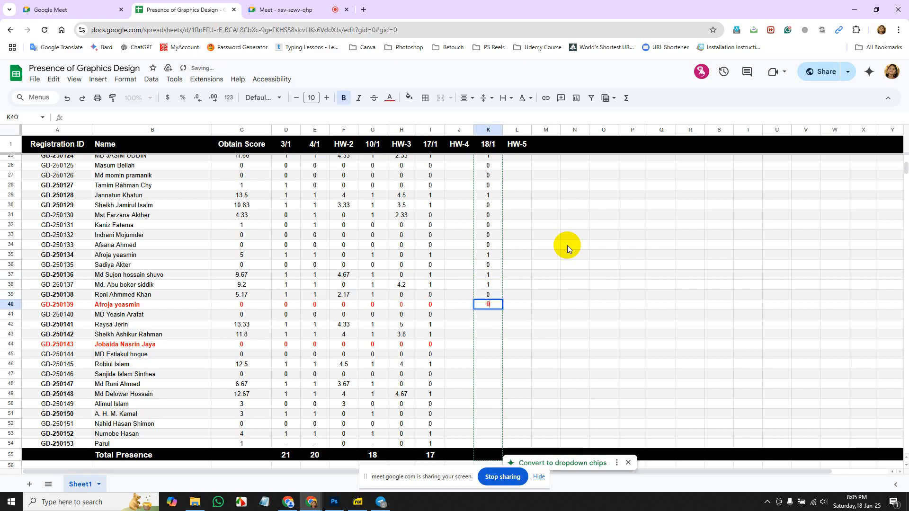
key("Return")
type("0")
key("Return")
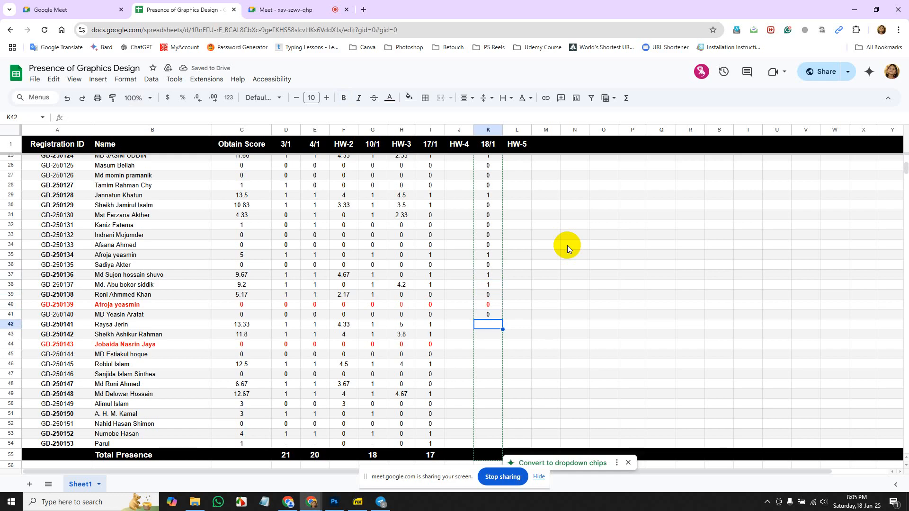
- Record the 18/1 attendance as 1 in cell K42 and 0 in cells K43 through K45
type("1")
key("Return")
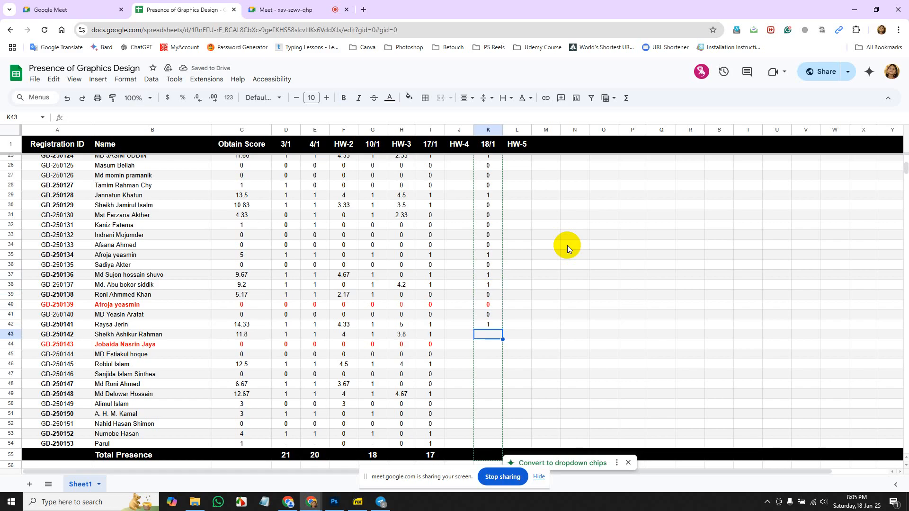
type("0")
key("Return")
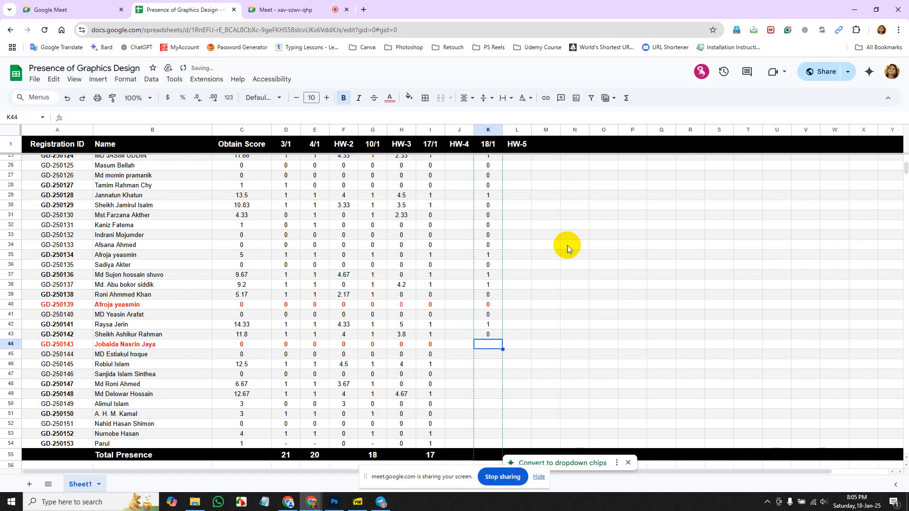
type("0")
key("Return")
type("0")
key("Return")
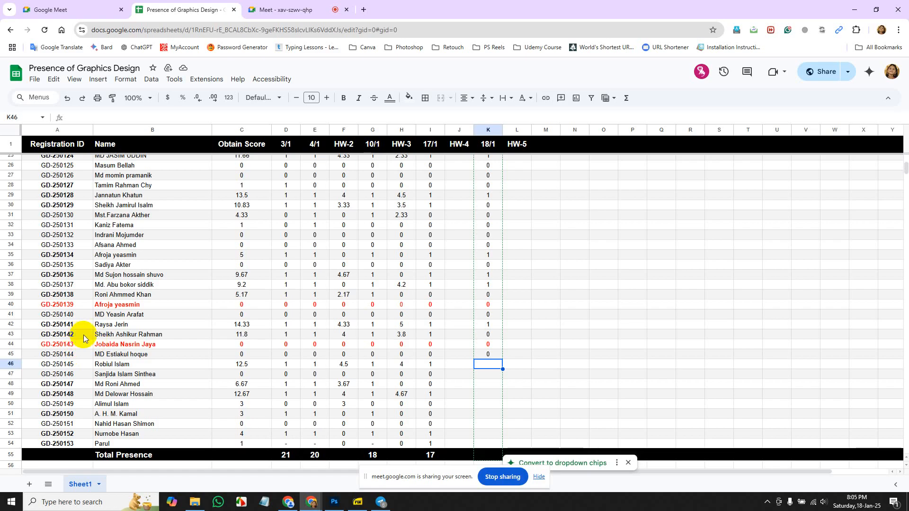
- Correct the 18/1 attendance in cell K43 to 1
left_click(491, 337)
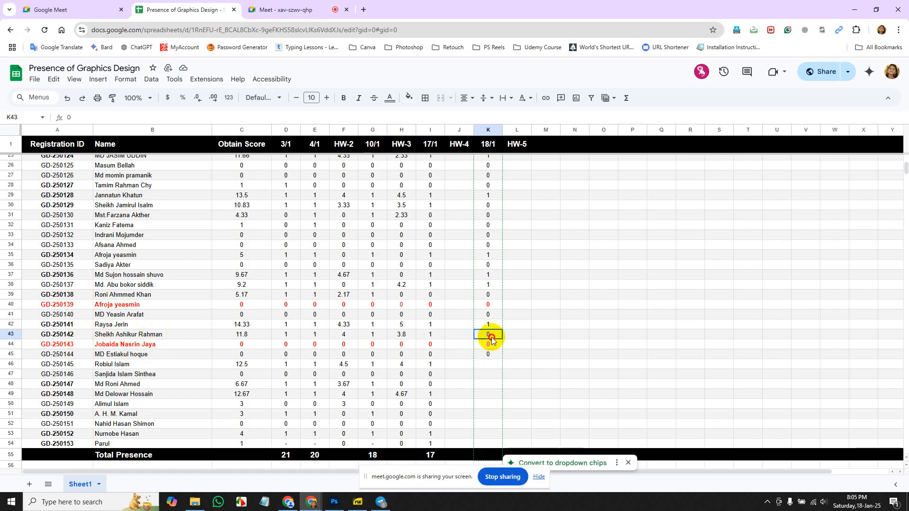
type("1")
key("Return")
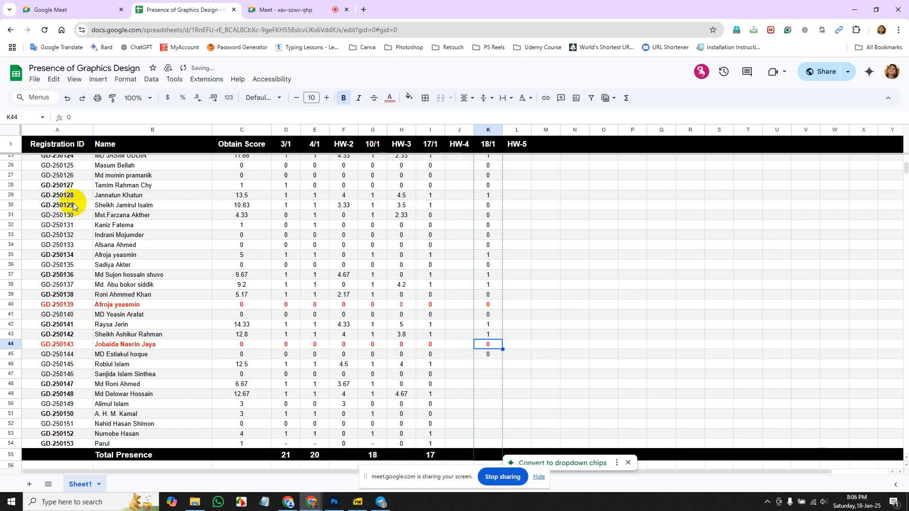
left_click(65, 128)
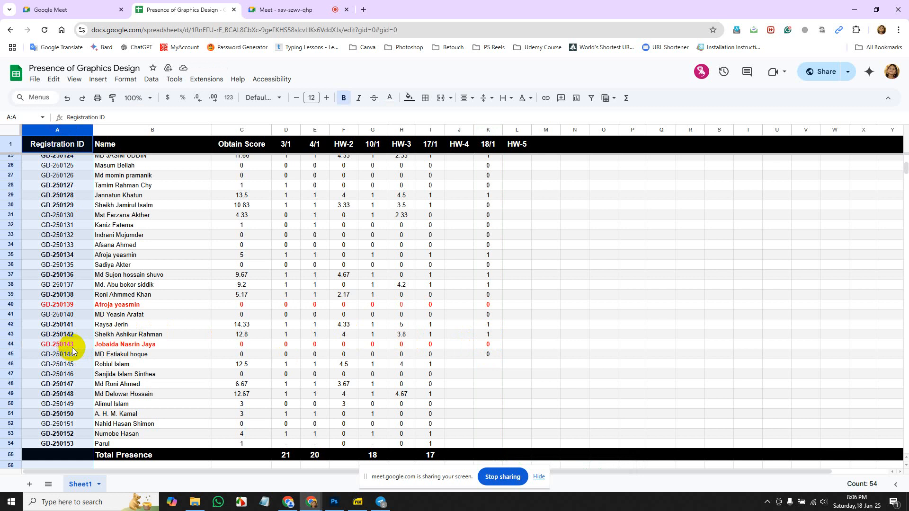
left_click(12, 131)
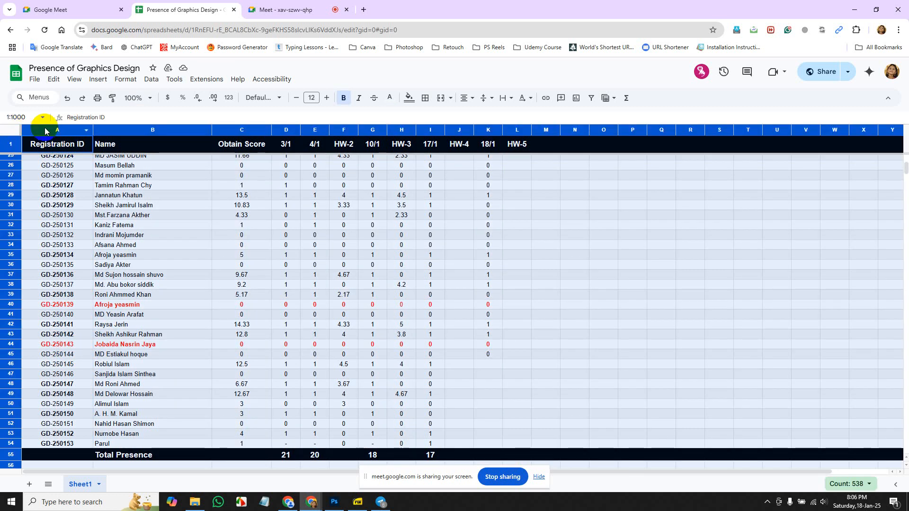
left_click(63, 131)
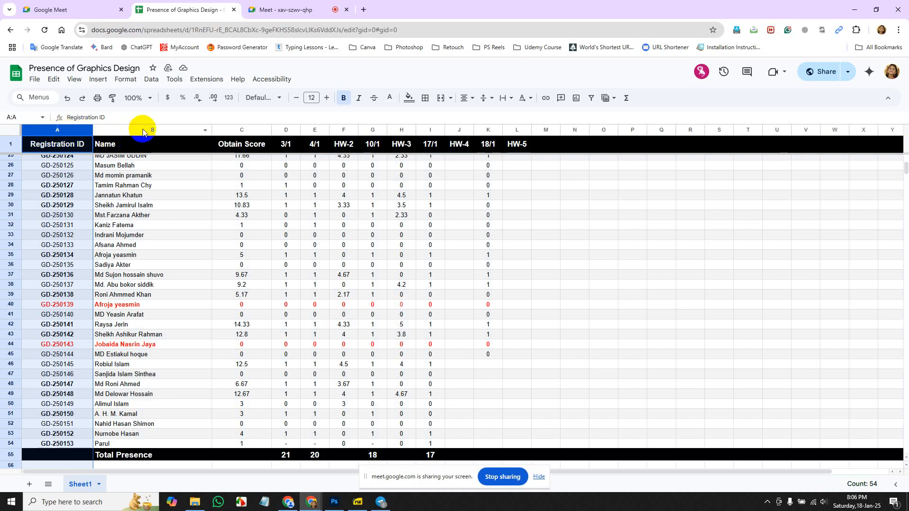
left_click(142, 130)
left_click(75, 129)
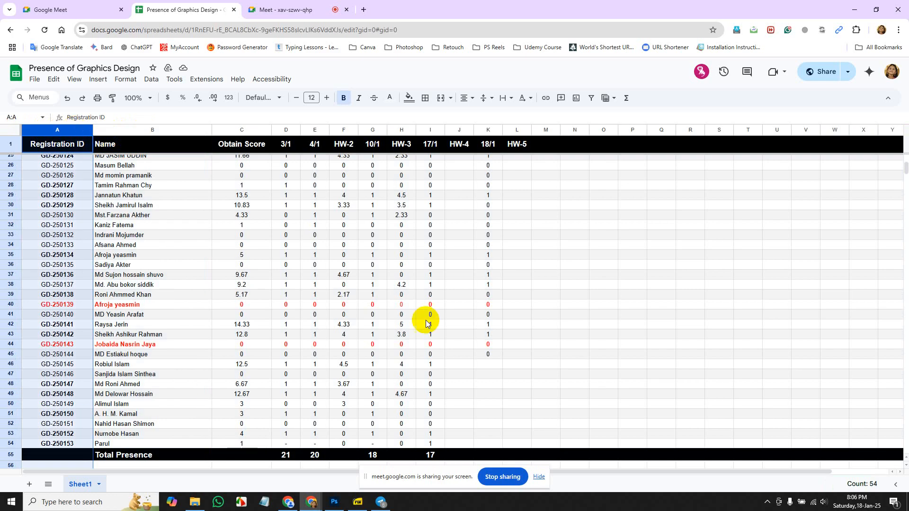
- Check the participant list in the Google Meet call and change the 18/1 attendance in spreadsheet cell K31 to 1
left_click(289, 10)
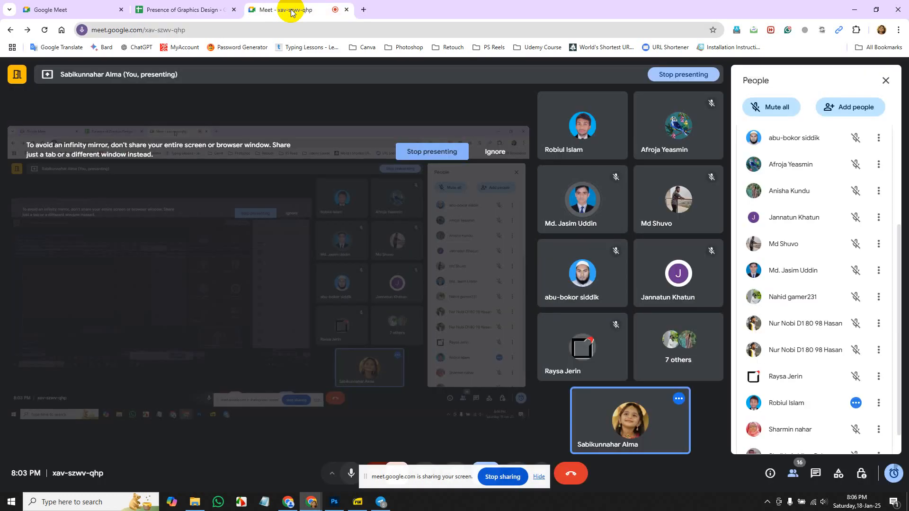
left_click(186, 10)
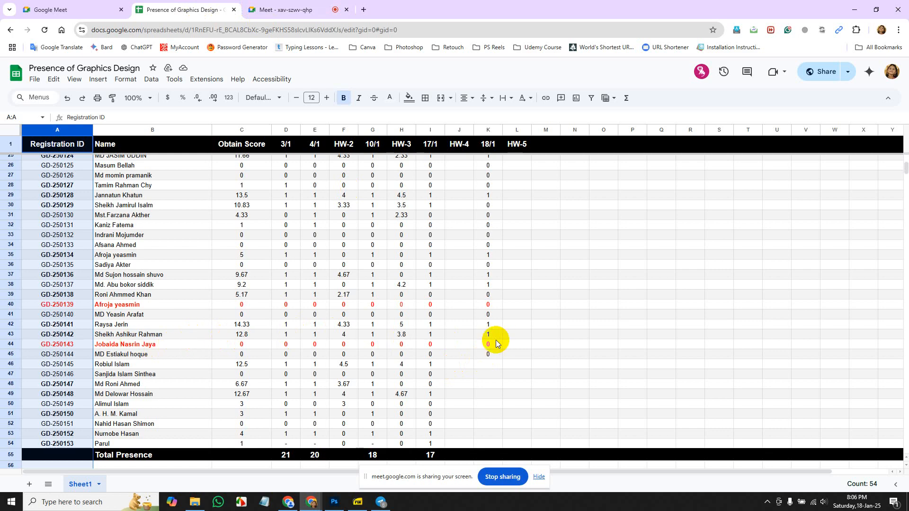
left_click(291, 8)
left_click(209, 9)
left_click(481, 217)
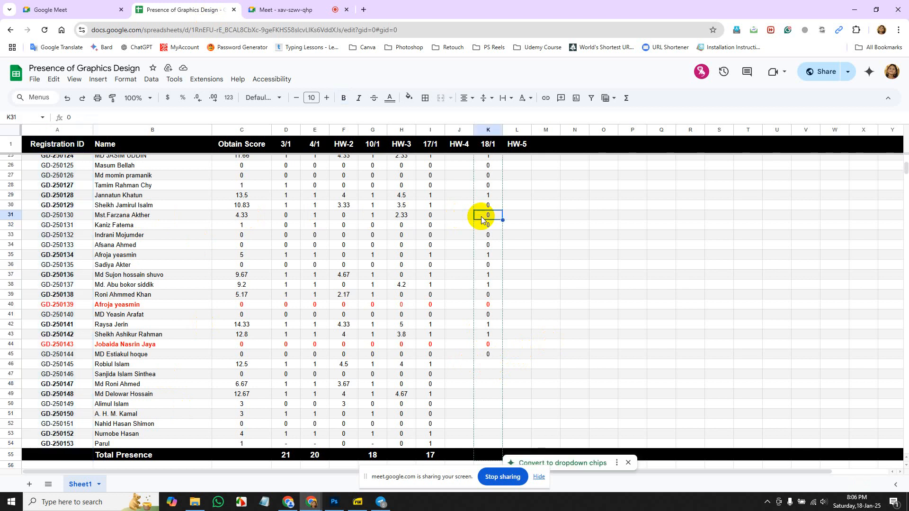
type("1")
key("Return")
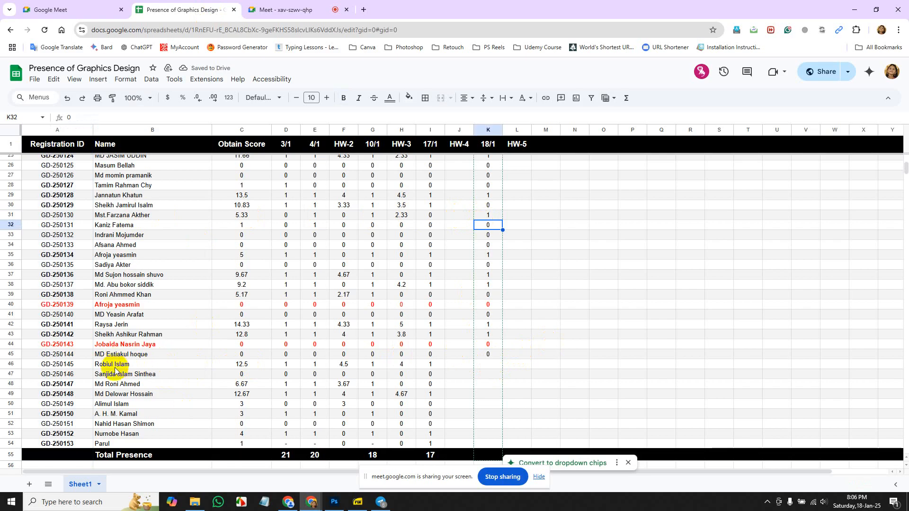
- Mark the 18/1 attendance with 1 in cell K46 and 0 in cells K47 and K48
left_click(487, 367)
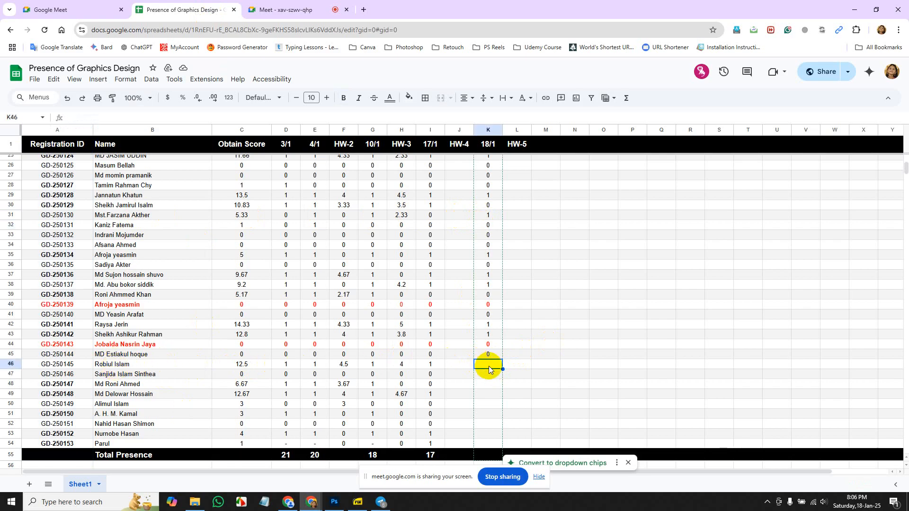
type("1")
key("Return")
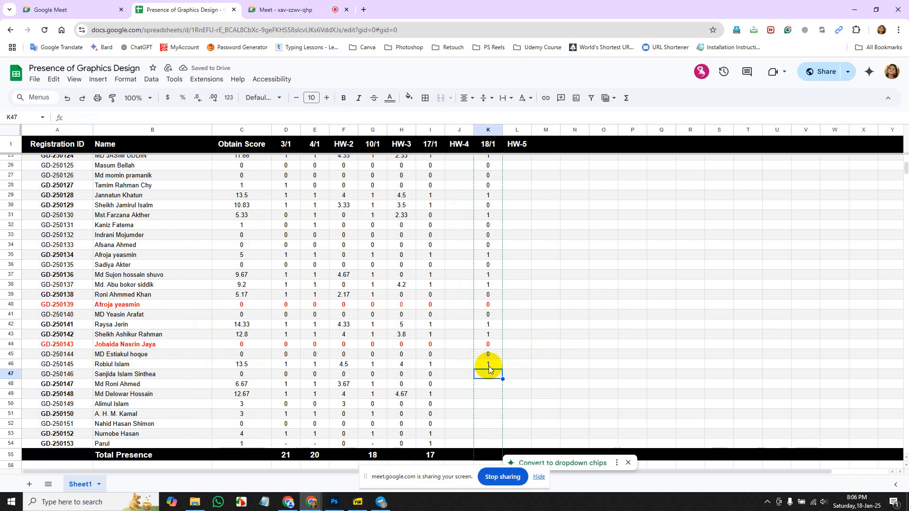
type("0")
key("Return")
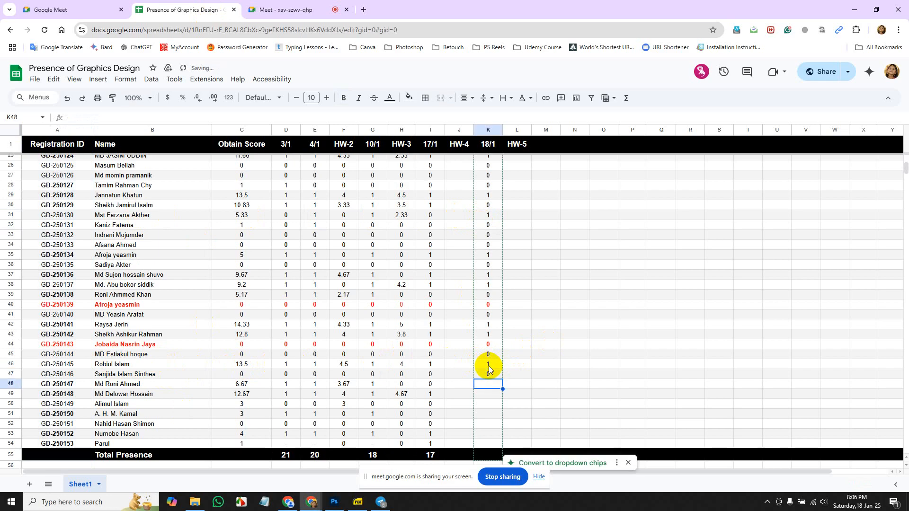
type("0")
key("Return")
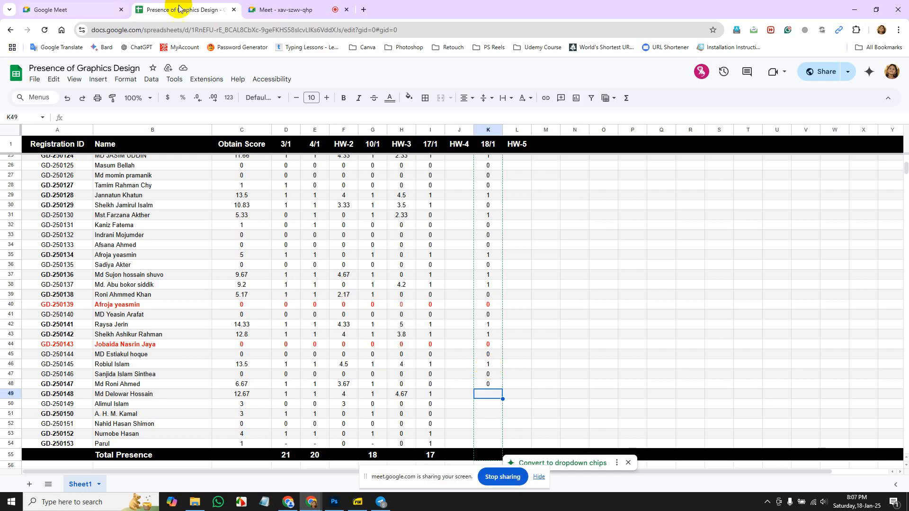
- Check the in-call messages in Google Meet and enter 0 in cell K49 of the spreadsheet's 18/1 column
left_click(255, 10)
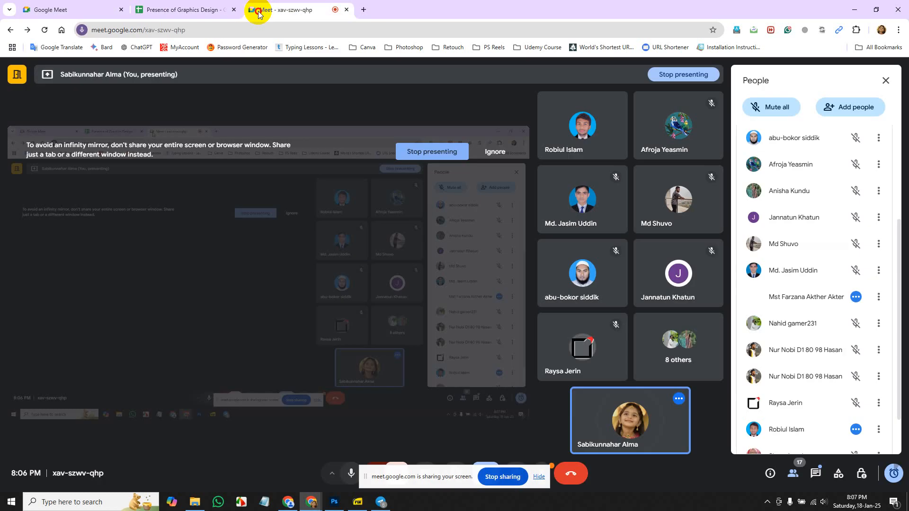
left_click(815, 478)
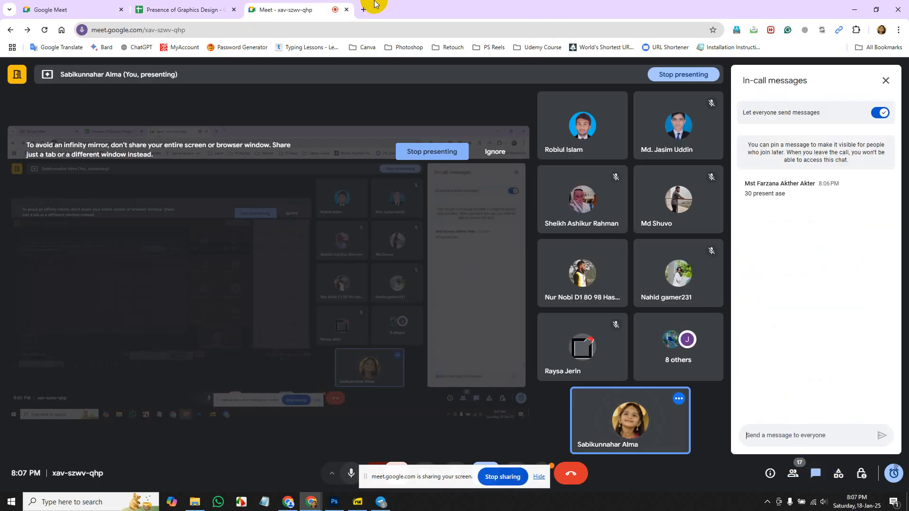
left_click(172, 10)
type("0")
key("Return")
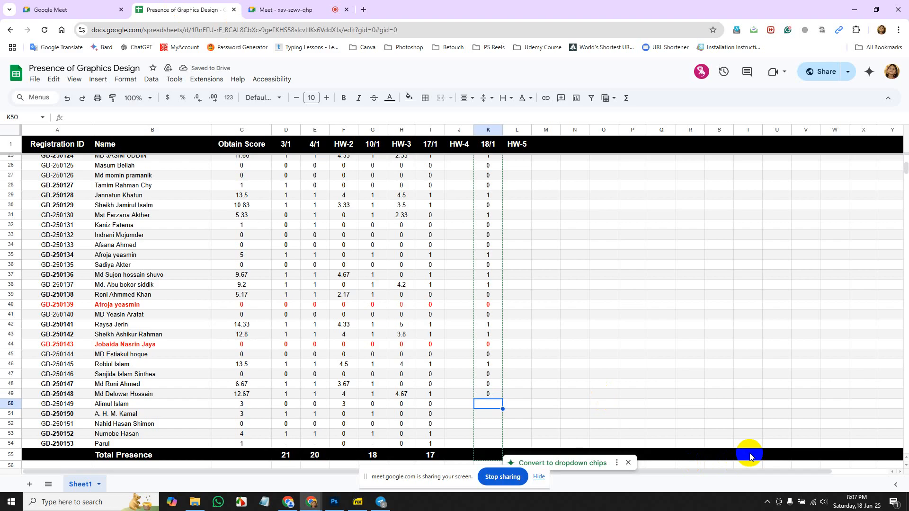
- Record the 18/1 attendance as 0 in cells K50, K52 and K54, and 1 in cells K51 and K53
type("0")
key("Return")
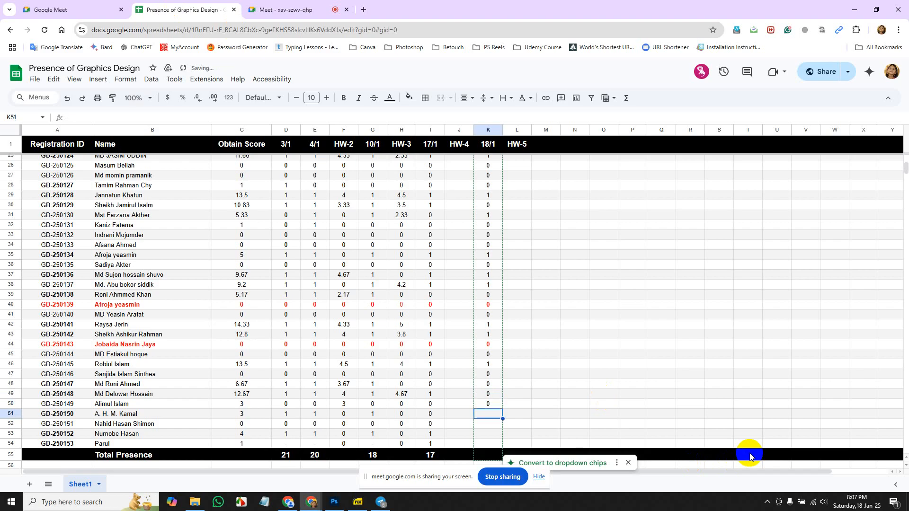
type("1")
key("Return")
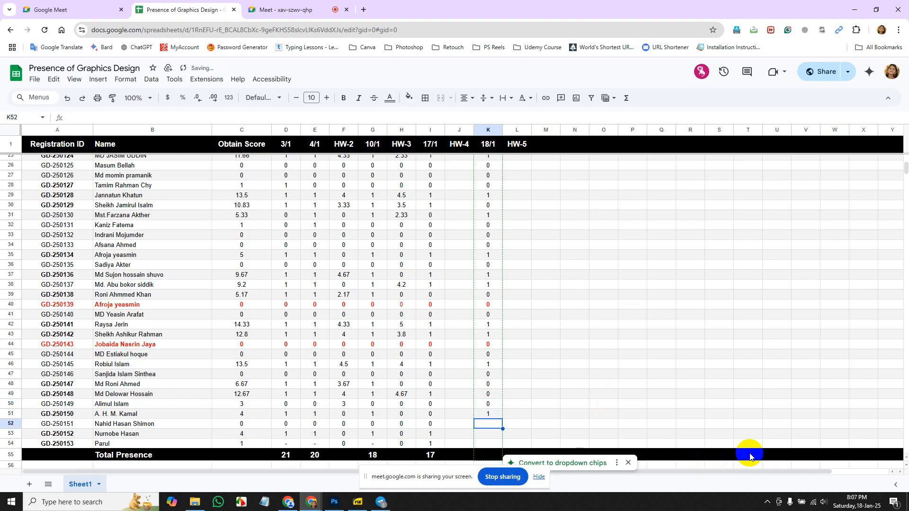
type("0")
key("Return")
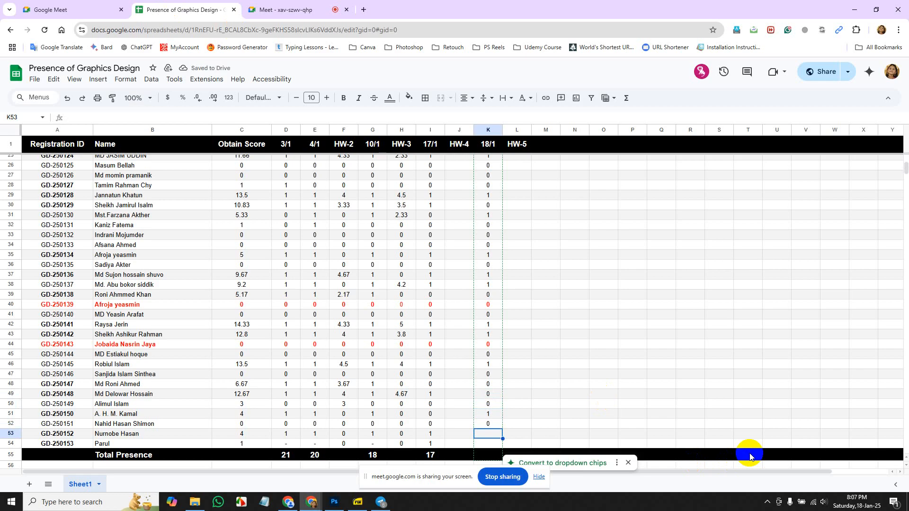
type("1")
key("Return")
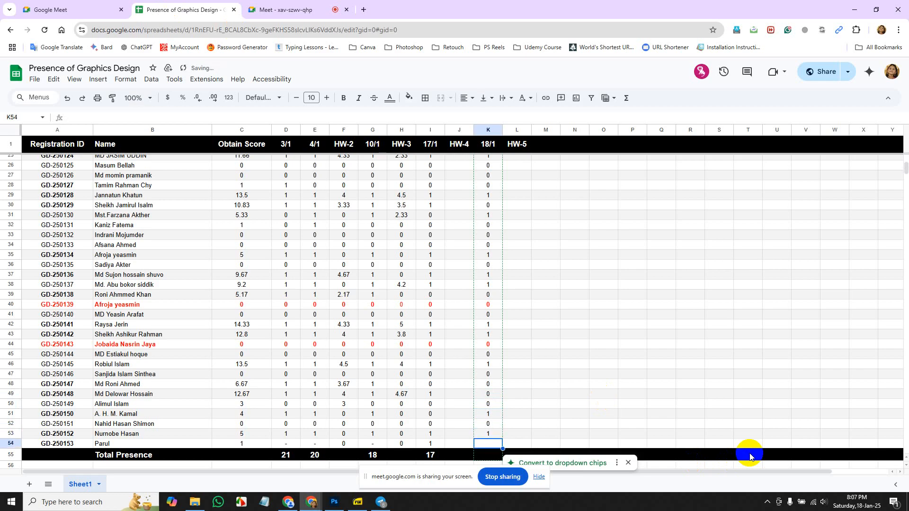
type("0")
key("Return")
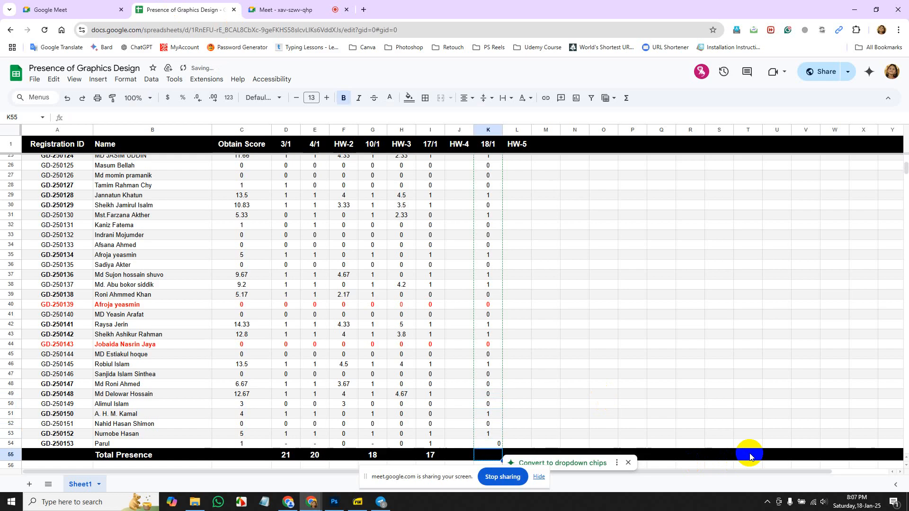
- Total the 18/1 column in cell K55 of the Total Presence row with the formula =SUM(K2:K54)
scroll(588, 414, "down", 3)
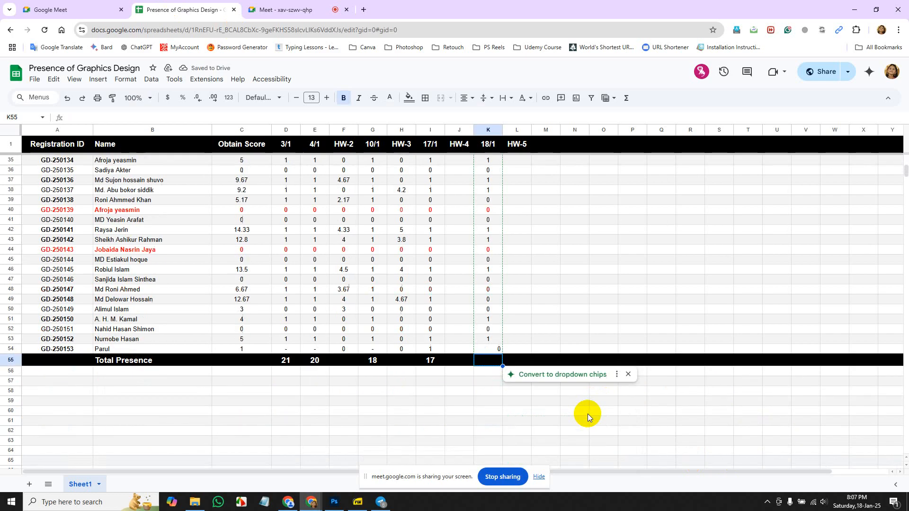
left_click(621, 291)
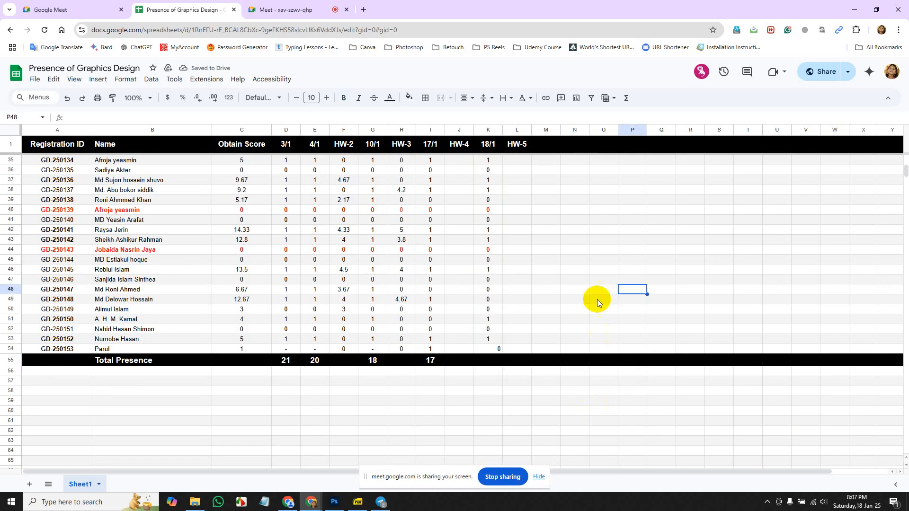
left_click(495, 359)
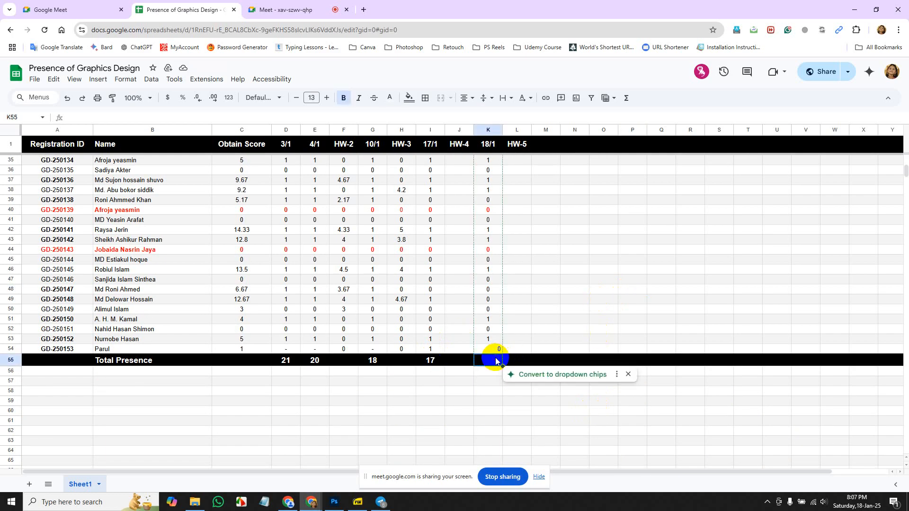
type("=")
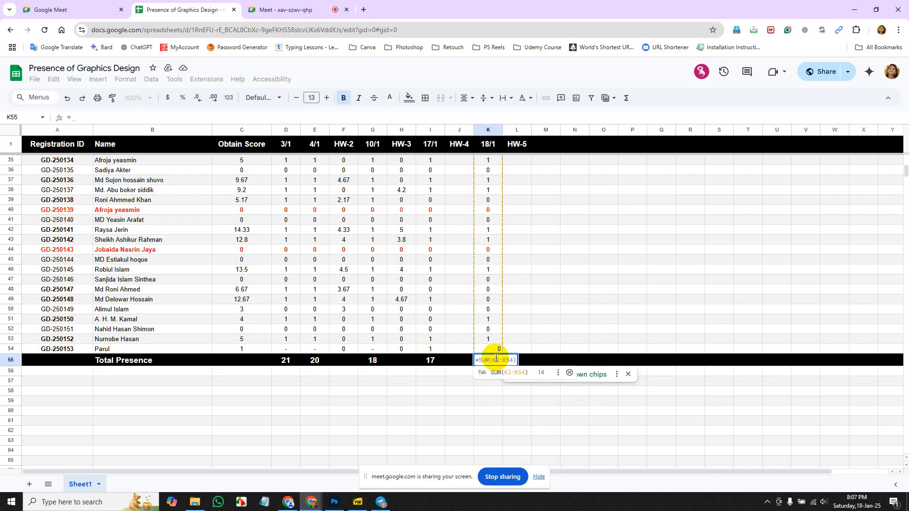
key("Tab")
scroll(516, 352, "up", 2)
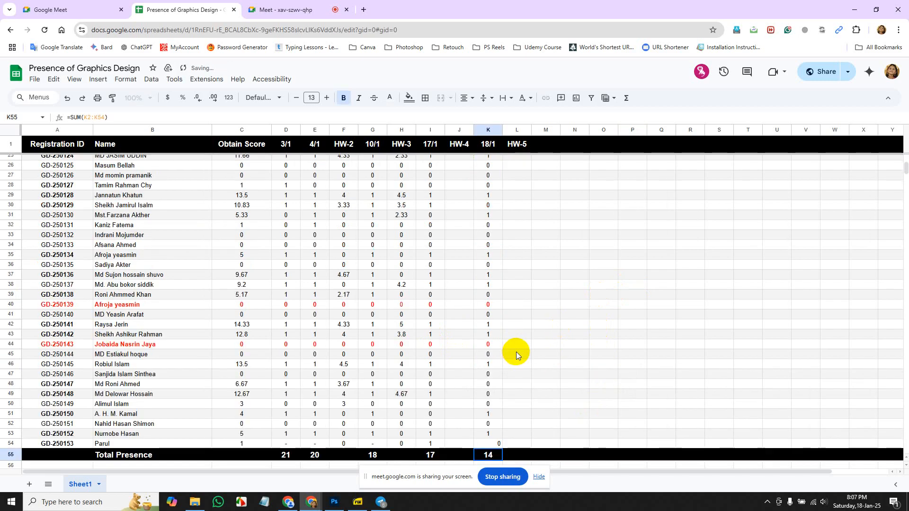
scroll(516, 351, "down", 5)
scroll(504, 351, "up", 12)
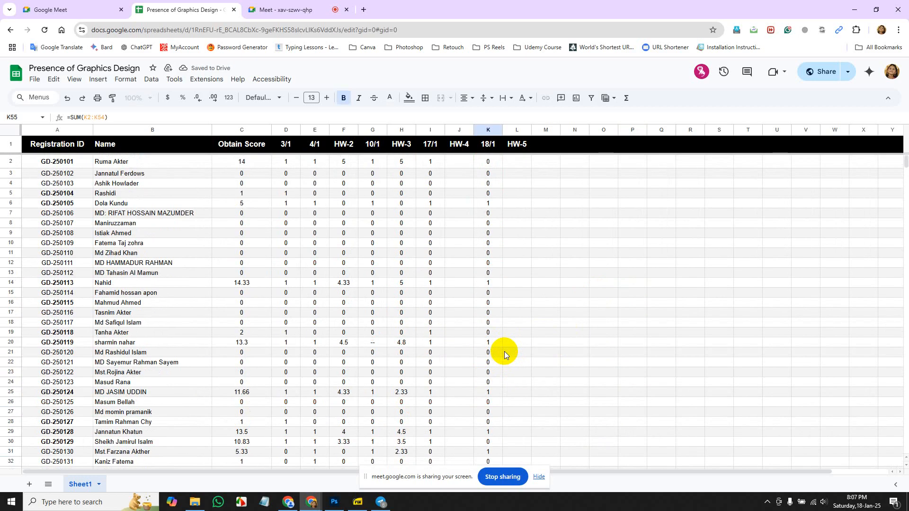
scroll(505, 352, "down", 6)
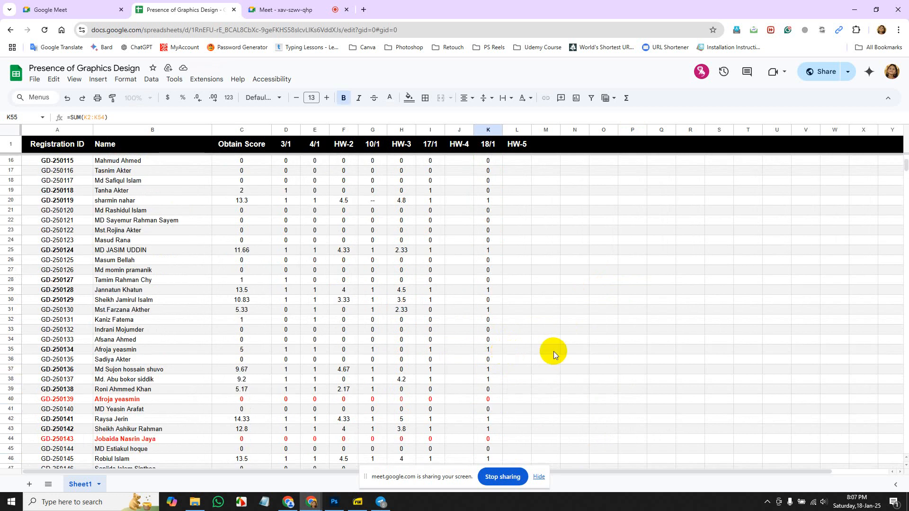
scroll(568, 350, "down", 3)
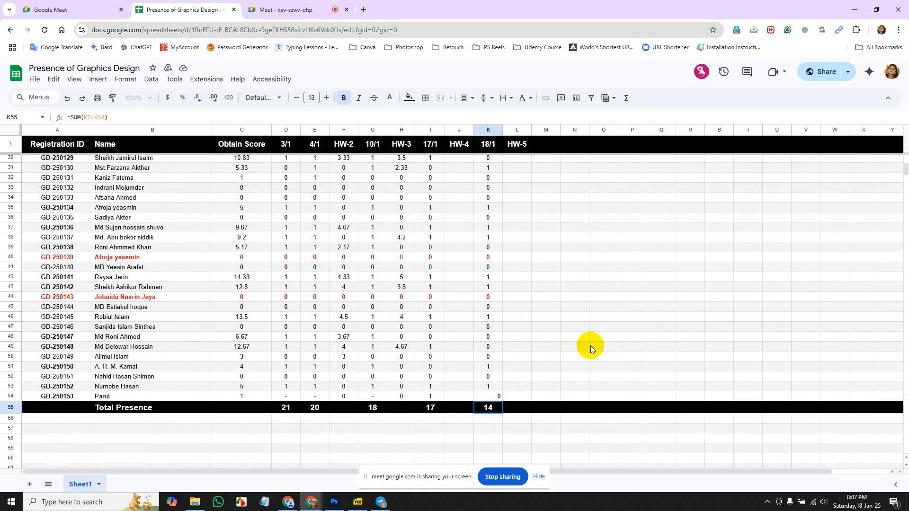
- Look over the 18/1 attendance column and its total, and check the participant list in Google Meet against it
scroll(590, 346, "up", 6)
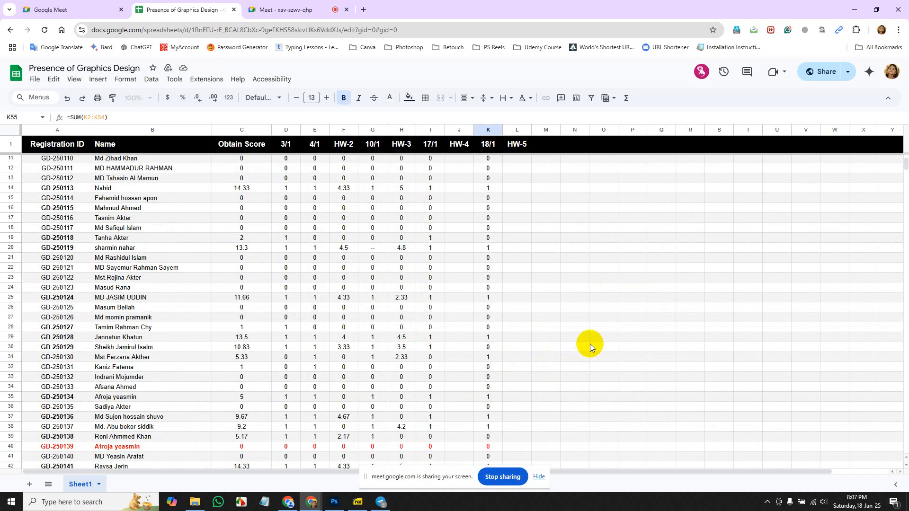
scroll(569, 310, "down", 9)
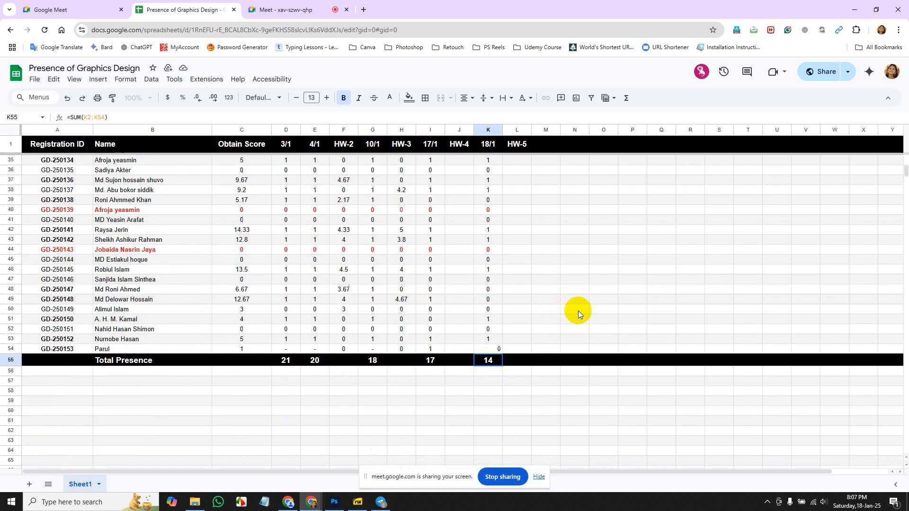
scroll(573, 307, "up", 12)
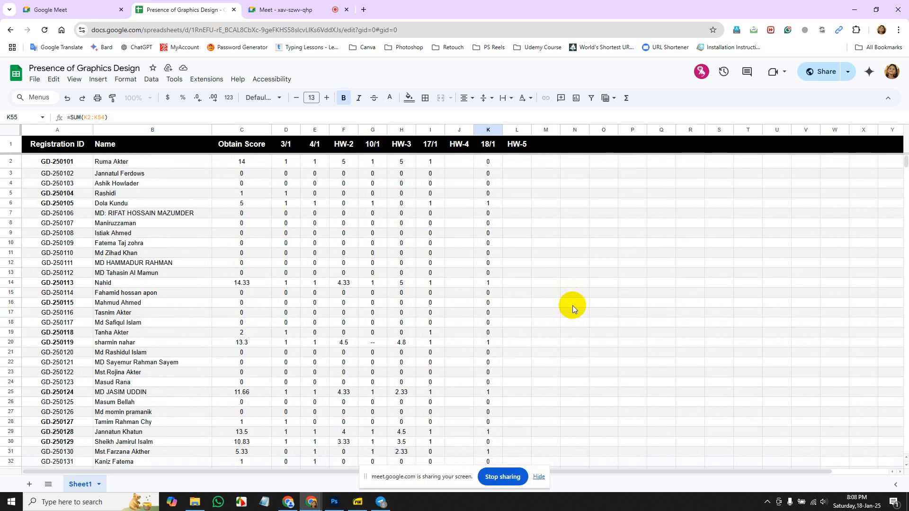
scroll(573, 305, "down", 8)
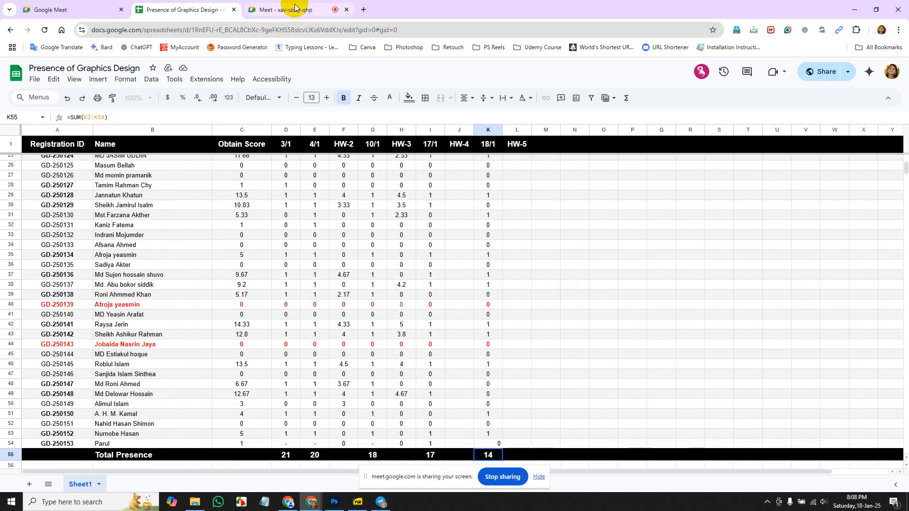
left_click(295, 7)
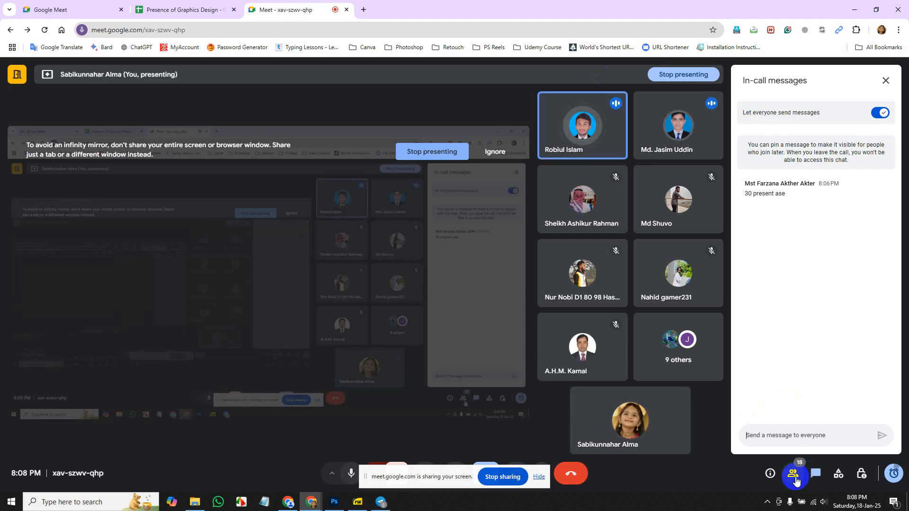
left_click(795, 475)
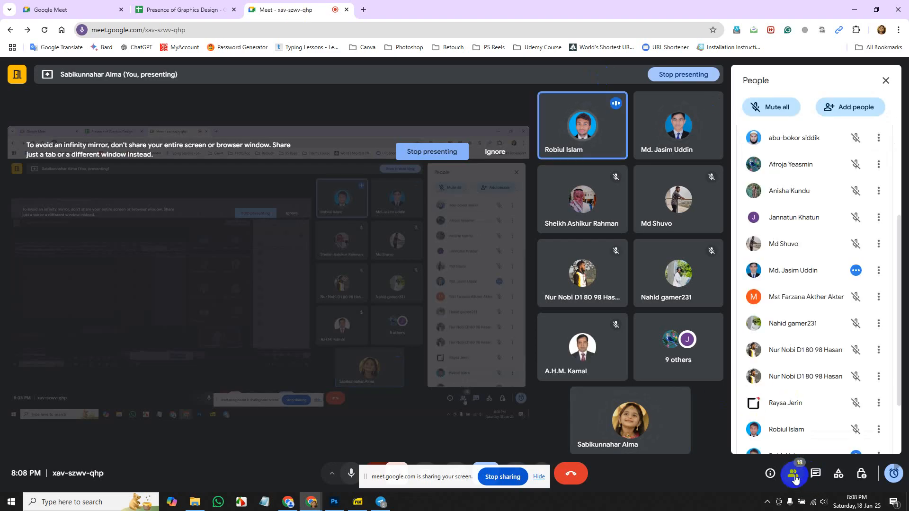
scroll(827, 270, "down", 2)
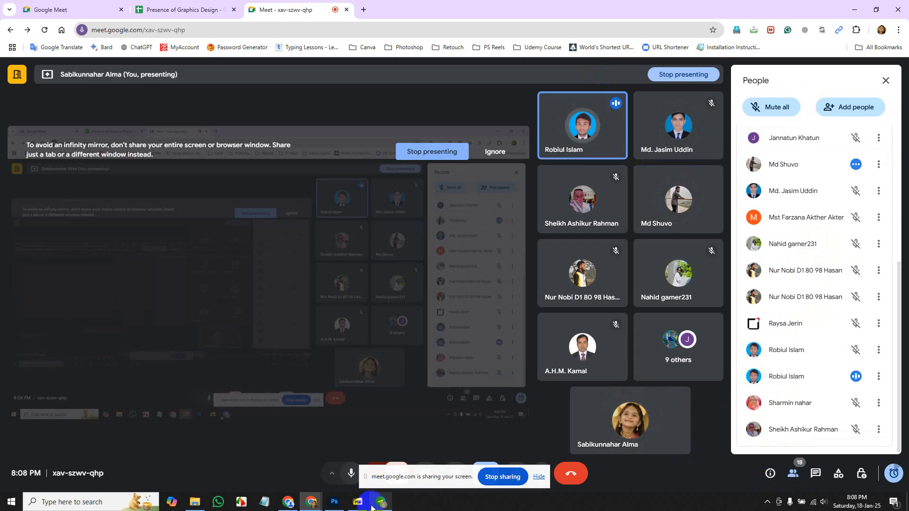
left_click(204, 14)
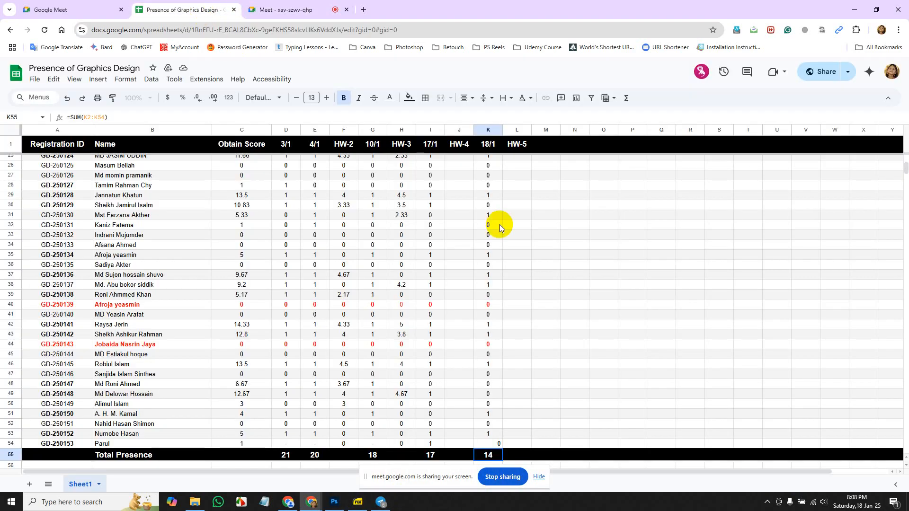
- Review the 18/1 attendance marks in the spreadsheet against the student names and registration IDs
scroll(547, 257, "down", 3)
scroll(549, 220, "up", 7)
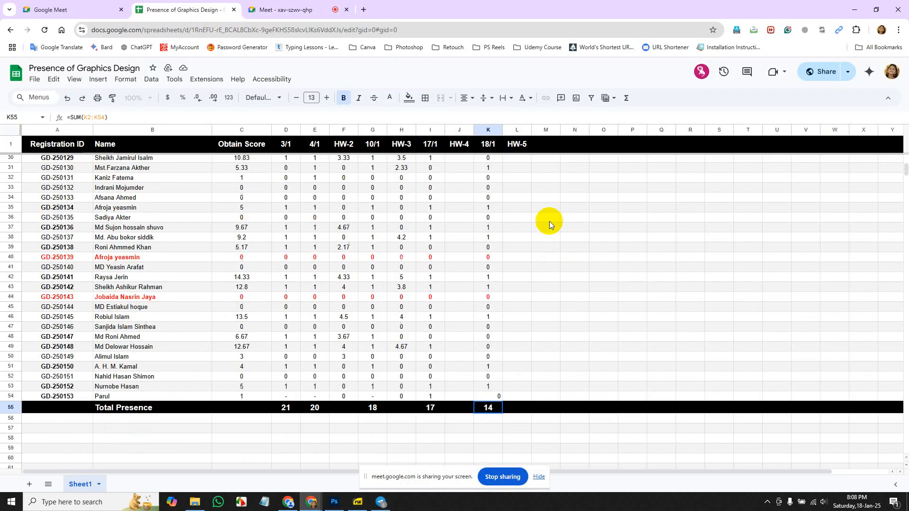
scroll(550, 221, "up", 2)
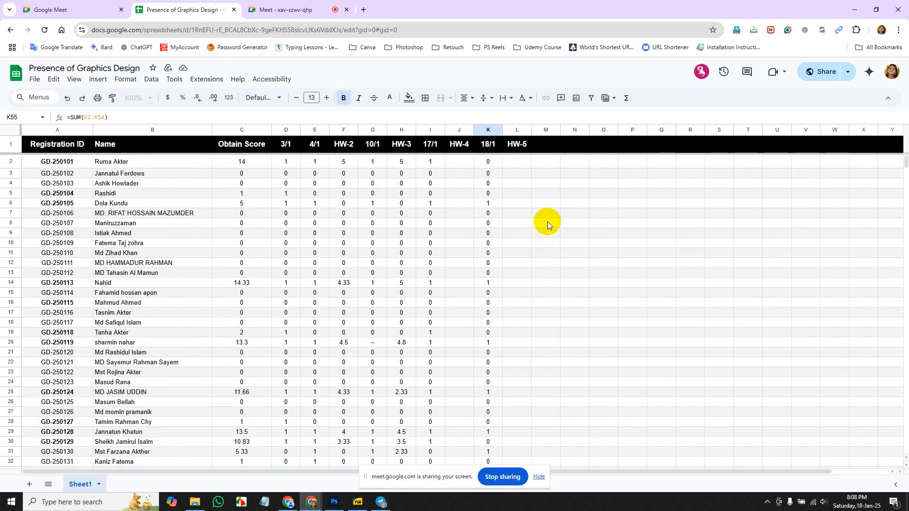
scroll(547, 223, "down", 3)
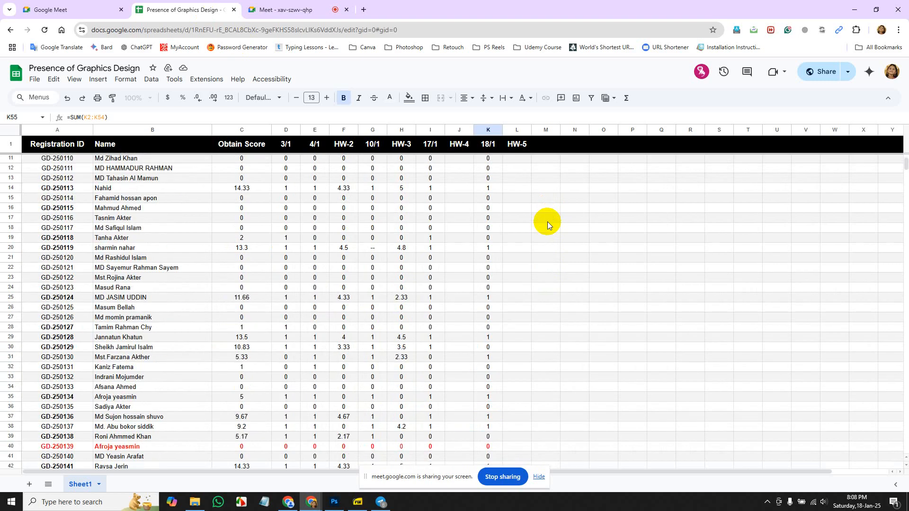
scroll(547, 224, "up", 3)
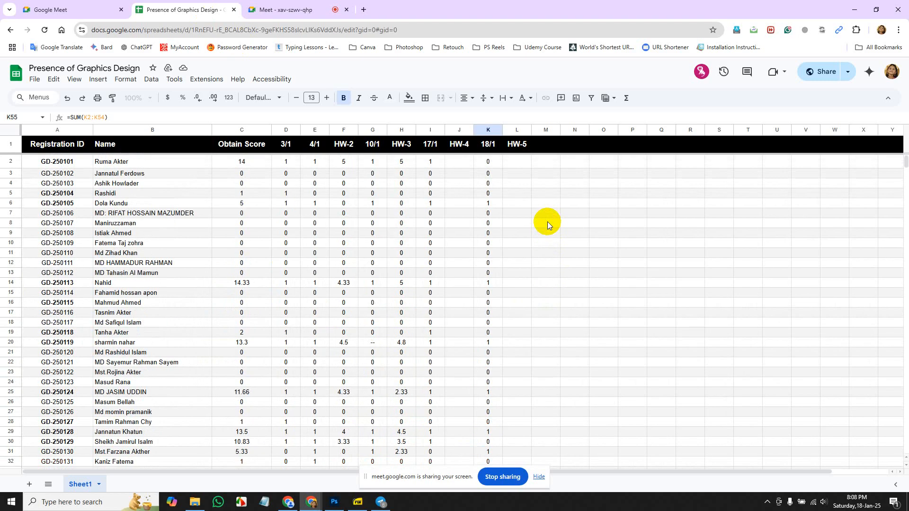
scroll(547, 222, "down", 3)
scroll(548, 221, "up", 3)
scroll(548, 222, "down", 3)
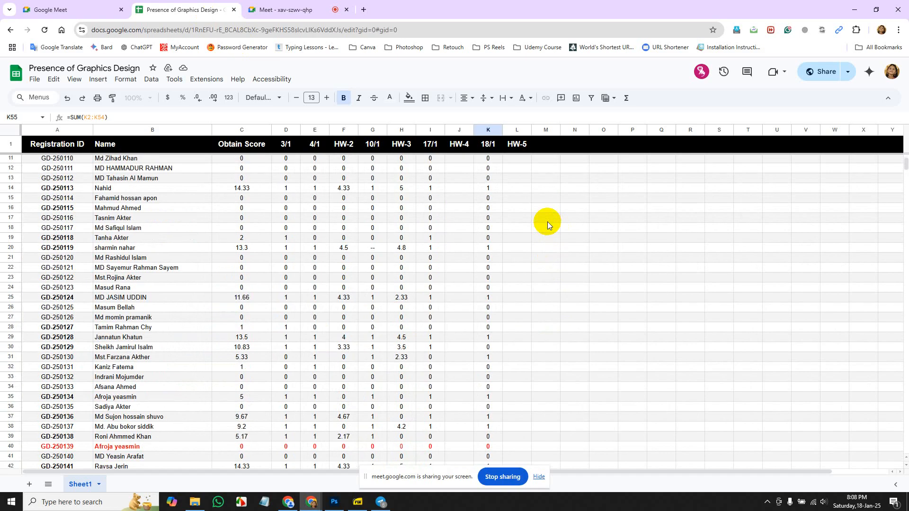
scroll(547, 224, "up", 3)
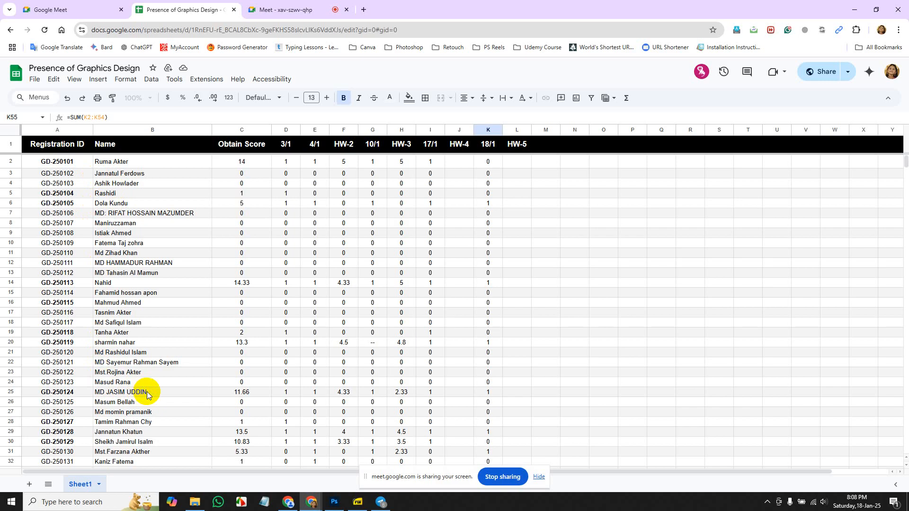
scroll(147, 392, "down", 2)
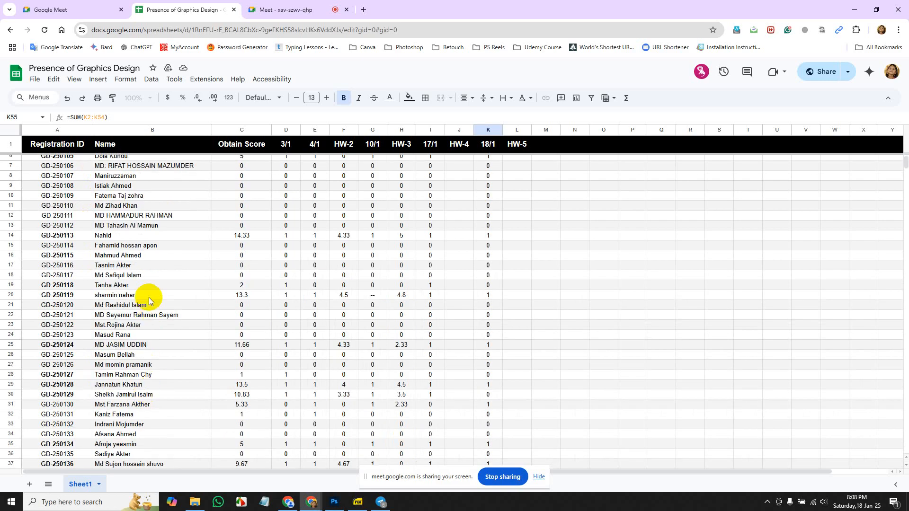
scroll(149, 297, "up", 2)
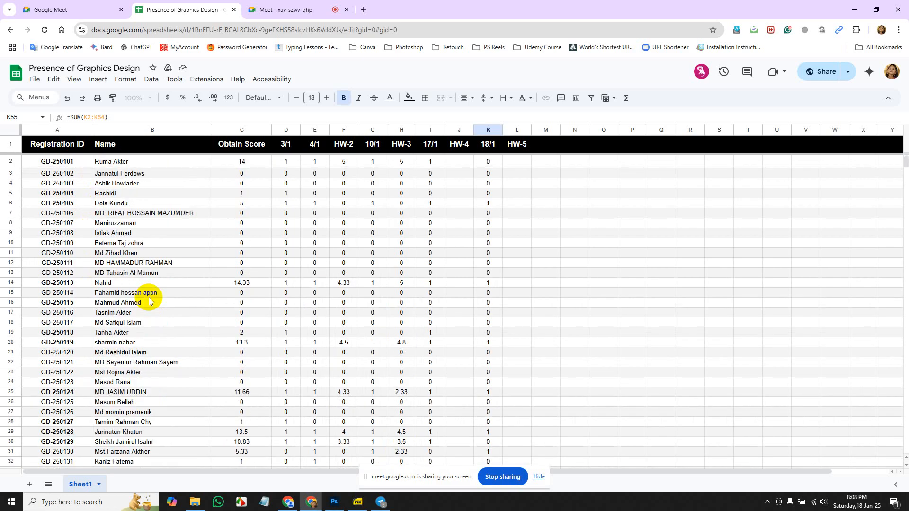
left_click(10, 131)
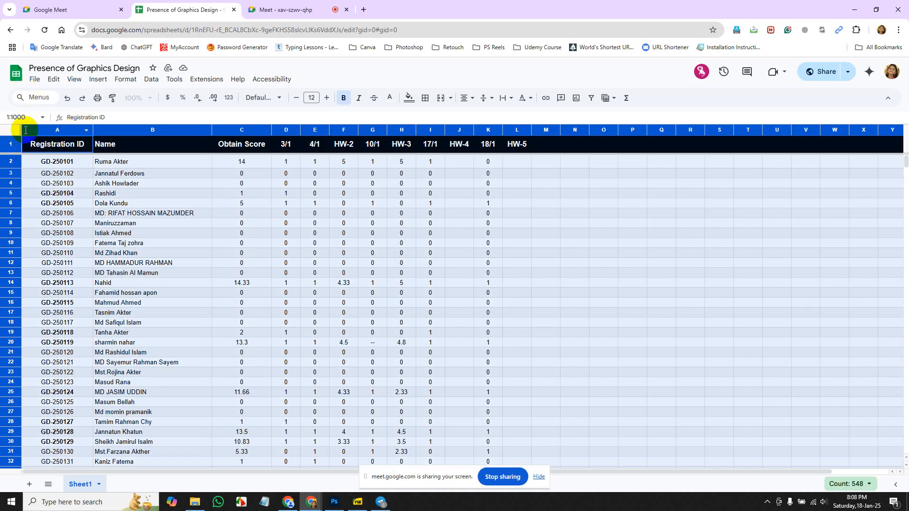
left_click(64, 130)
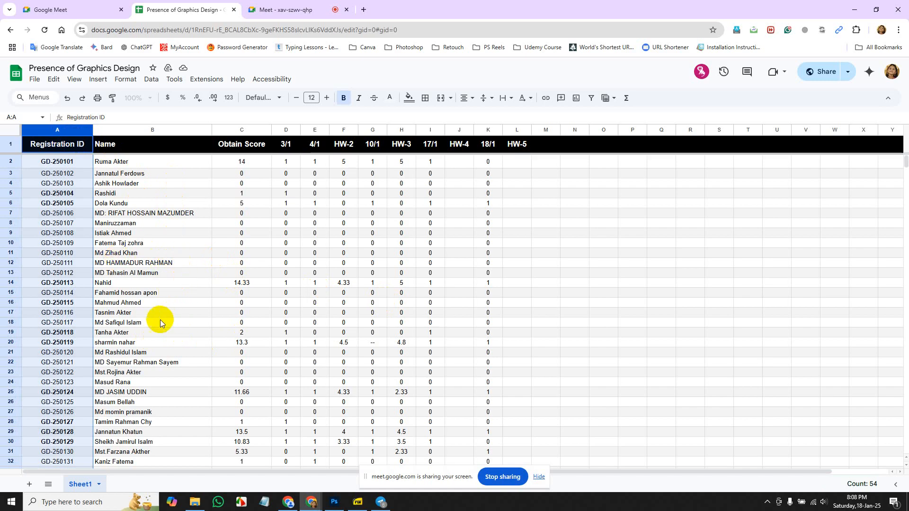
left_click(175, 393)
scroll(175, 393, "down", 1)
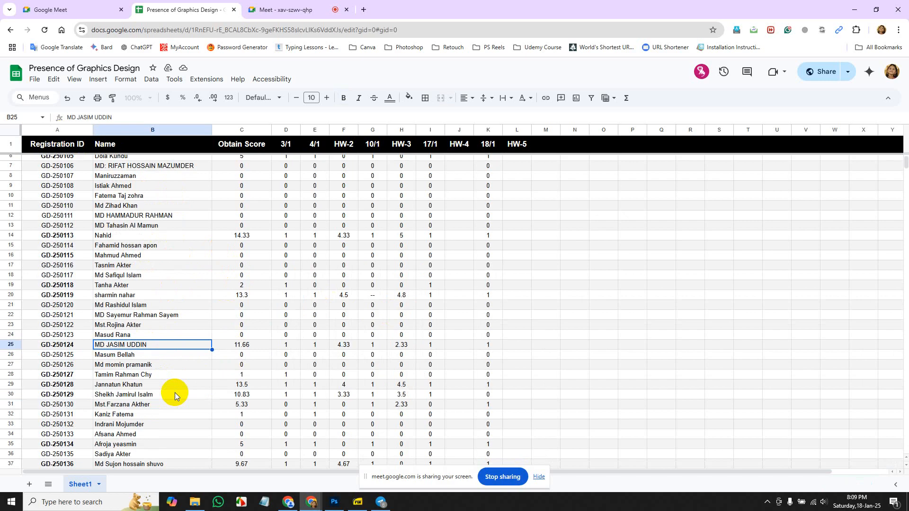
scroll(175, 393, "down", 1)
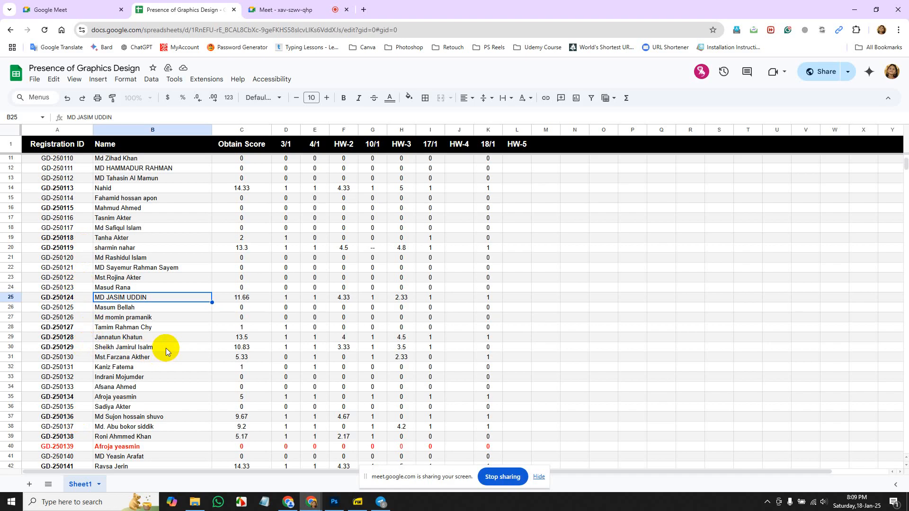
left_click(487, 347)
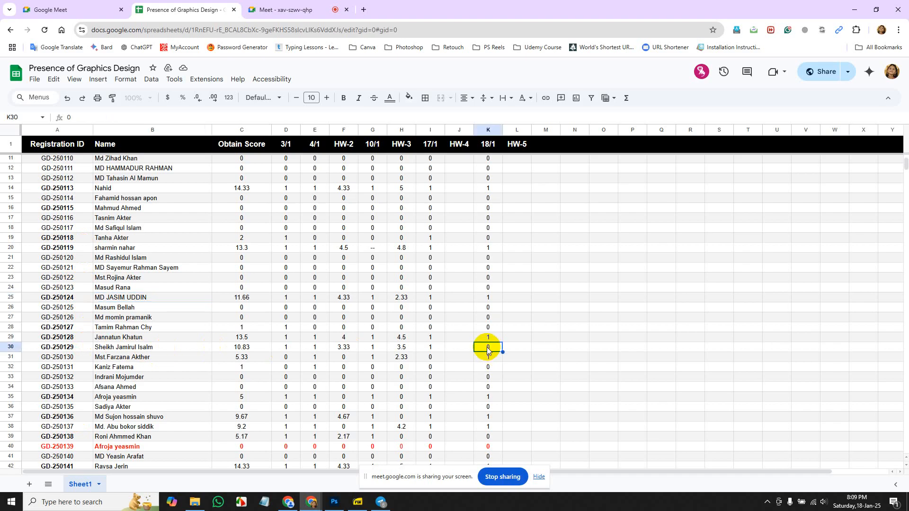
key("Return")
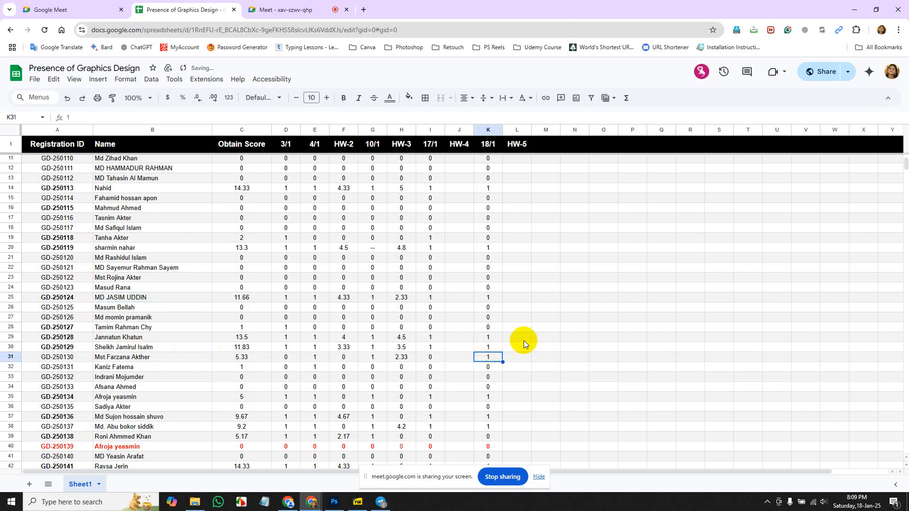
- Recheck the 18/1 column and Total Presence row, consulting the people list in Google Meet
scroll(535, 337, "up", 3)
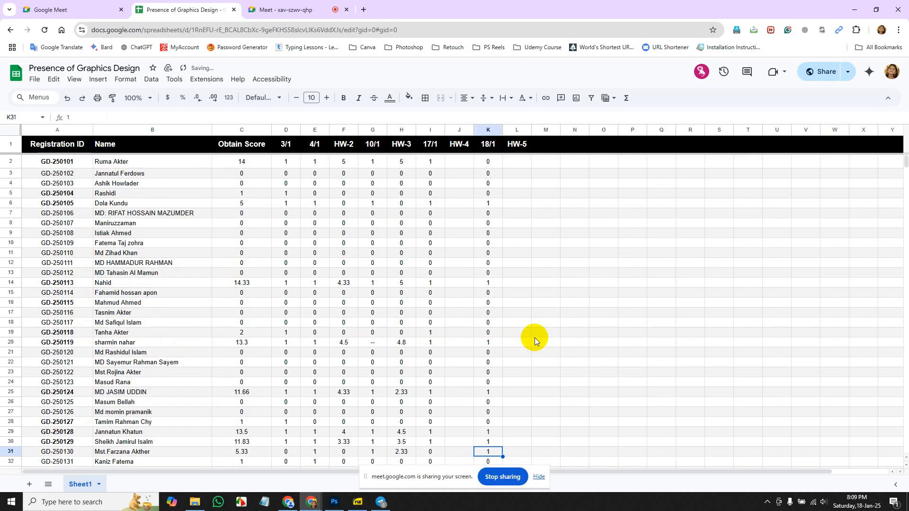
scroll(536, 337, "down", 5)
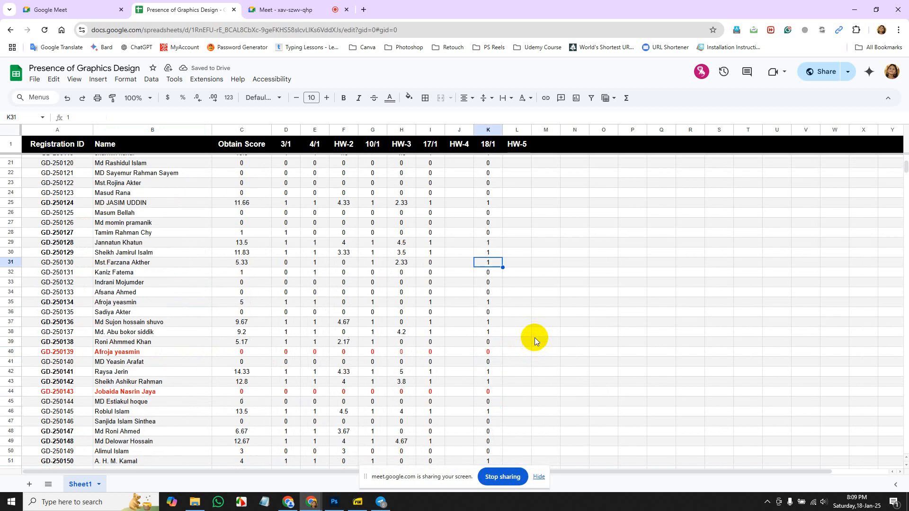
scroll(536, 337, "down", 5)
scroll(535, 337, "up", 10)
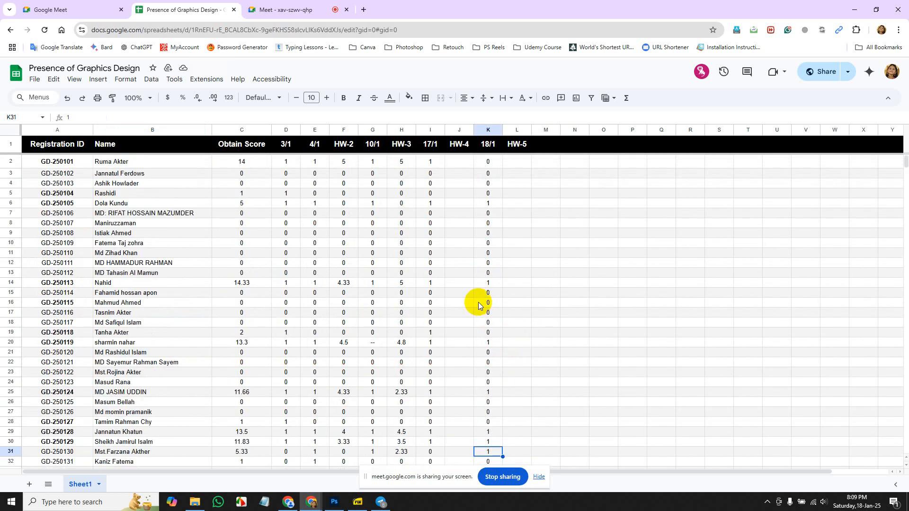
left_click(300, 14)
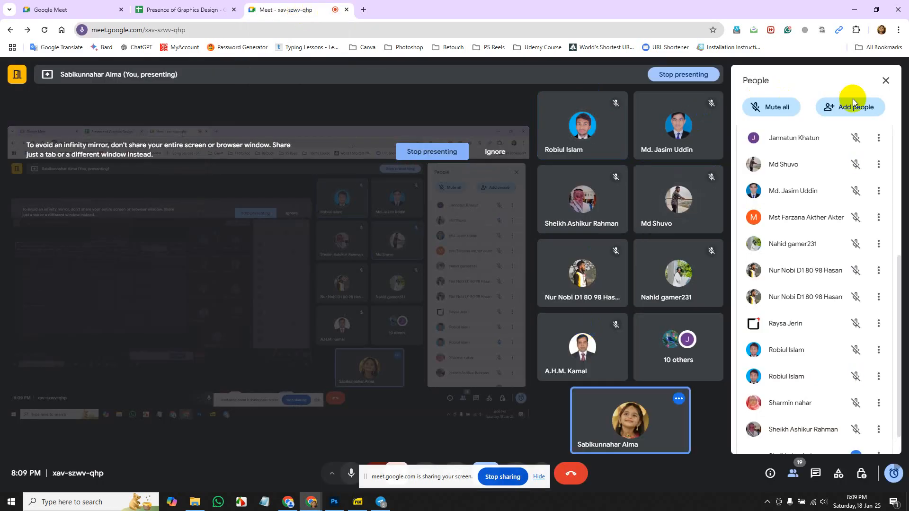
left_click(188, 10)
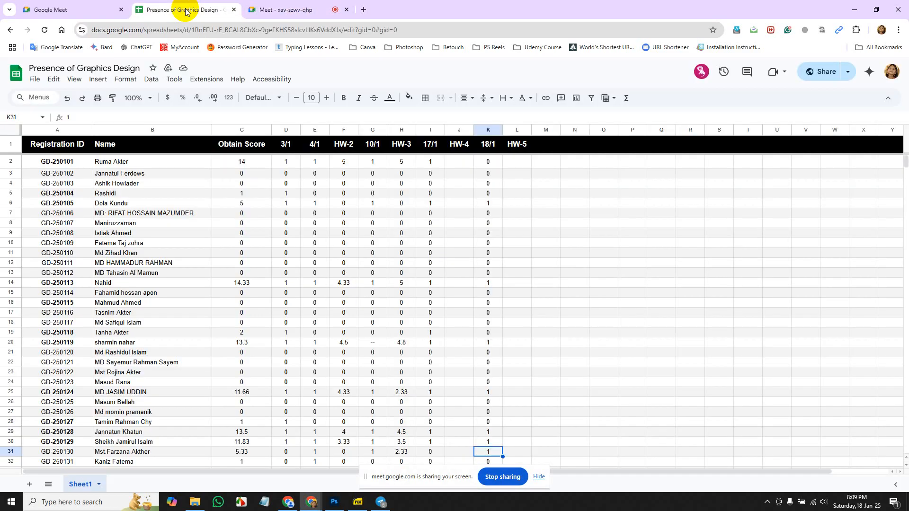
scroll(445, 331, "down", 6)
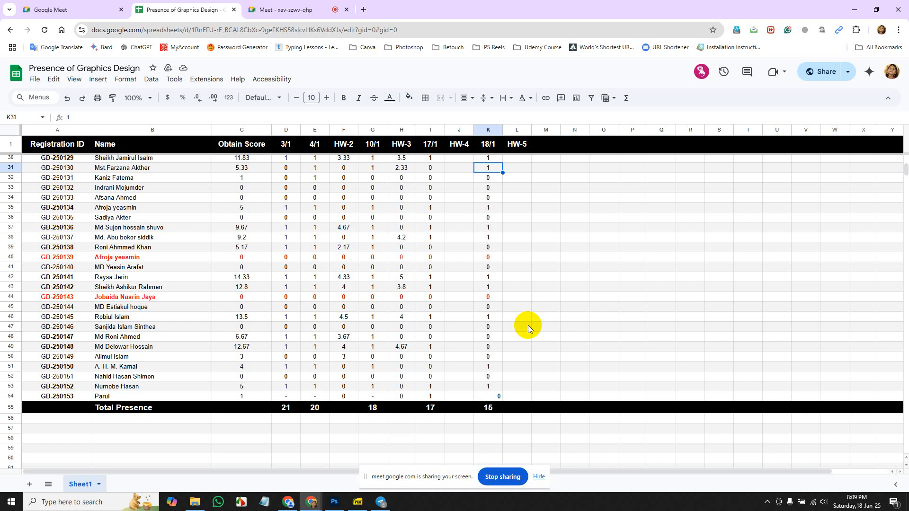
scroll(528, 326, "up", 10)
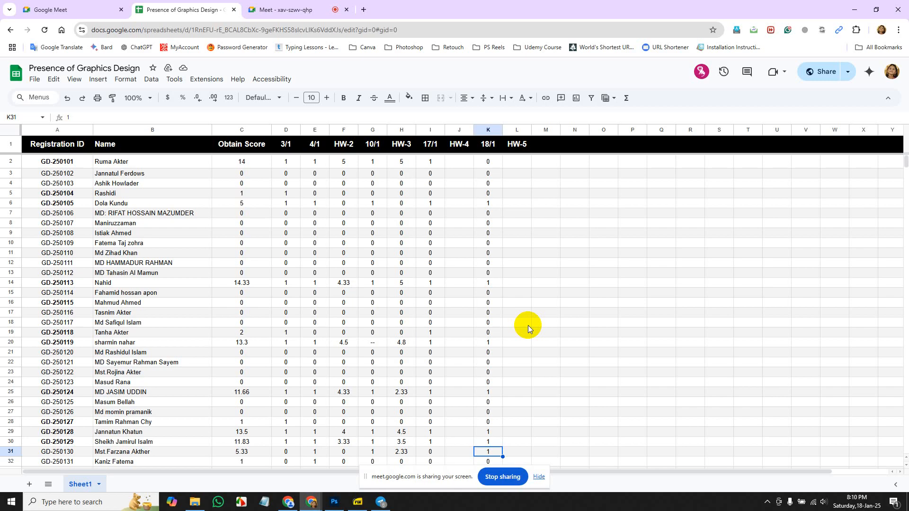
scroll(528, 325, "down", 7)
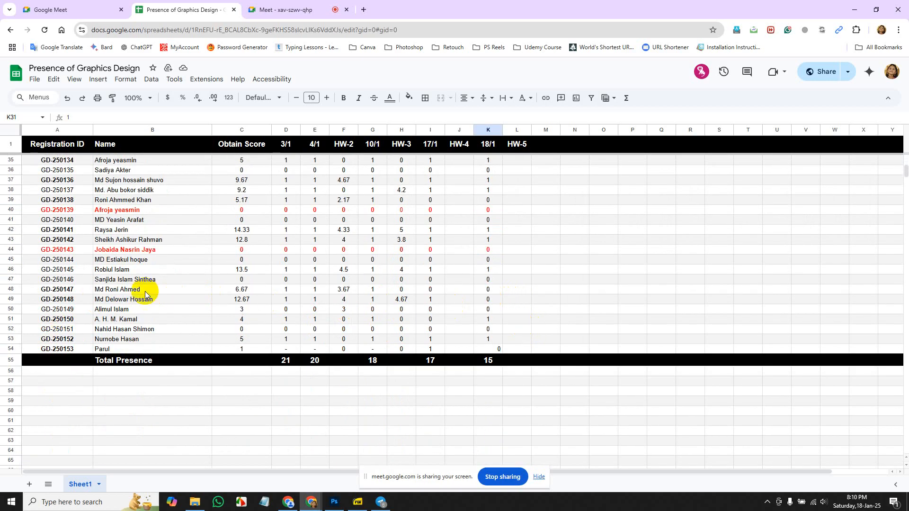
left_click(498, 304)
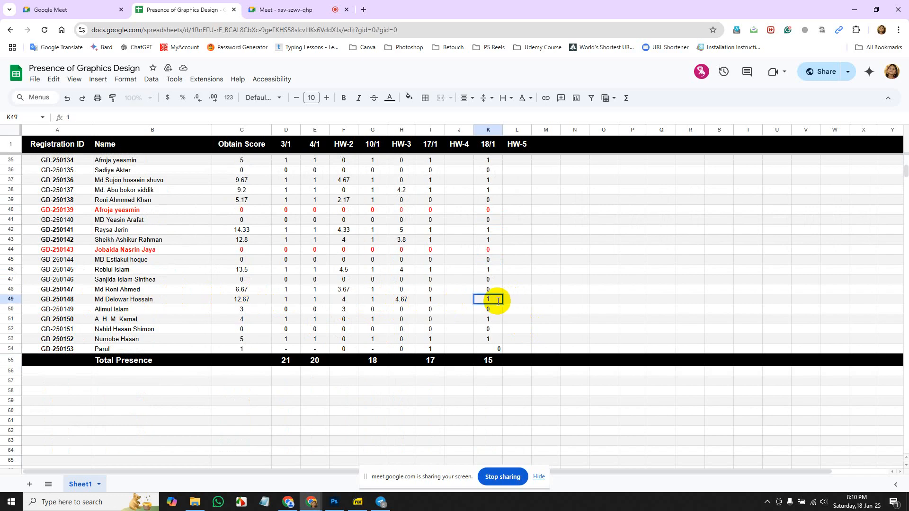
key("Return")
left_click(496, 302)
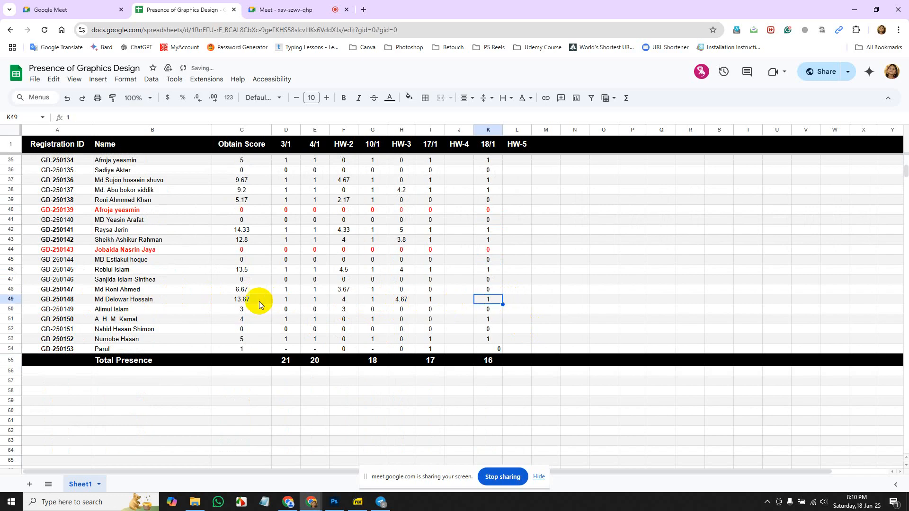
left_click(247, 303)
left_click(498, 301)
- Examine the corrected 18/1 column from the first student down to the Total Presence row
scroll(522, 329, "up", 10)
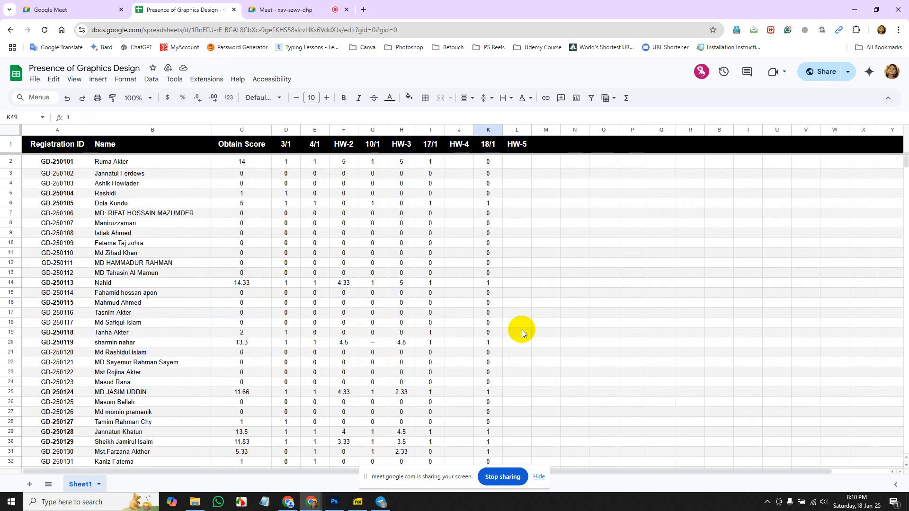
scroll(522, 330, "down", 3)
scroll(522, 330, "up", 3)
scroll(522, 327, "down", 1)
scroll(522, 326, "down", 6)
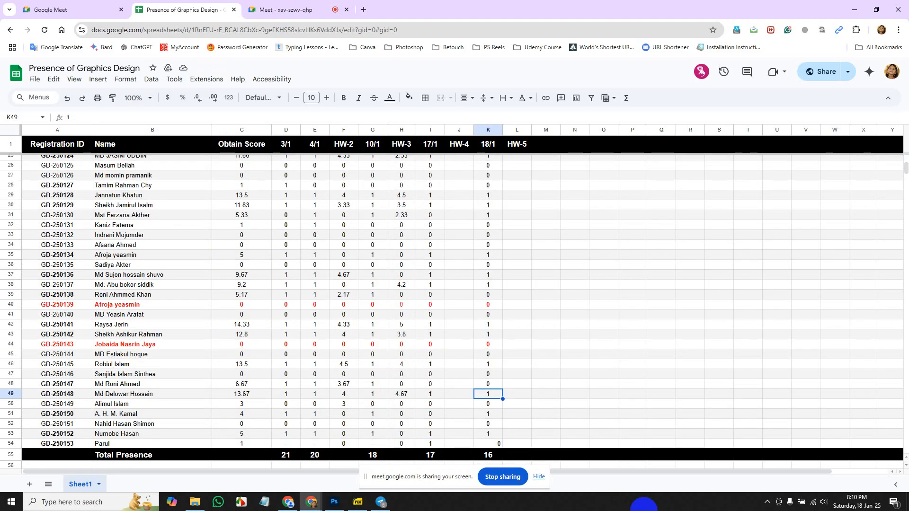
scroll(514, 311, "up", 8)
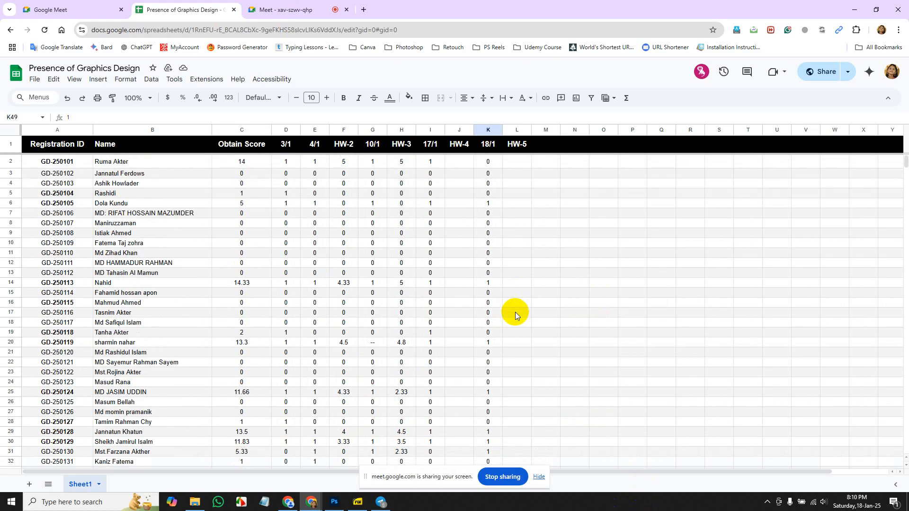
- Review the 18/1 attendance column from the first student down to the Total Presence row once more
scroll(536, 302, "down", 8)
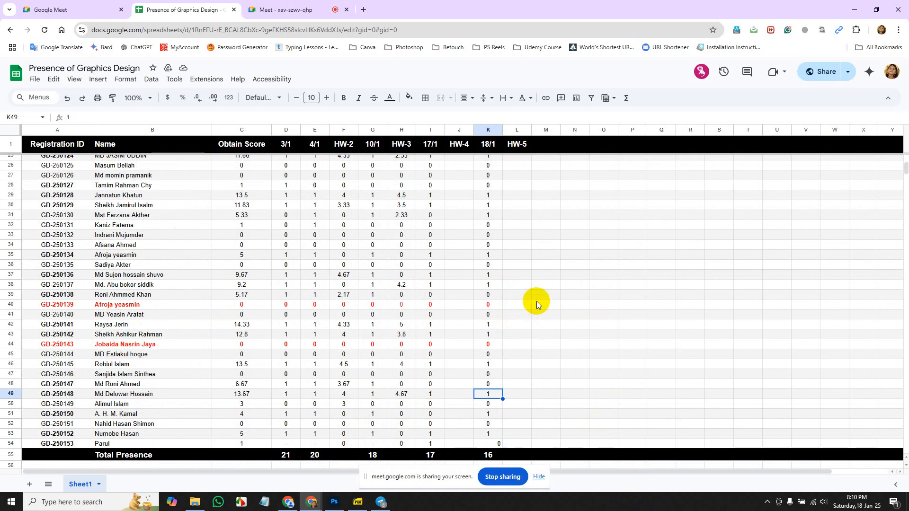
scroll(536, 301, "up", 3)
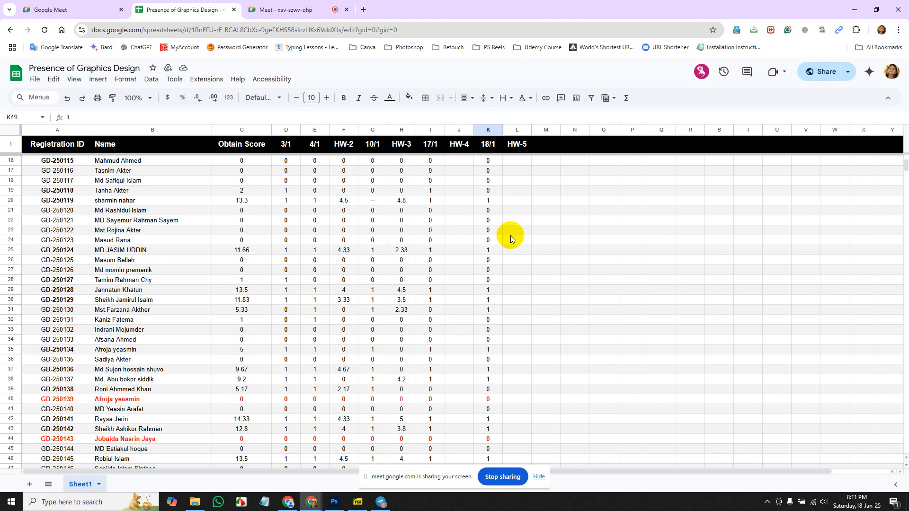
left_click(334, 502)
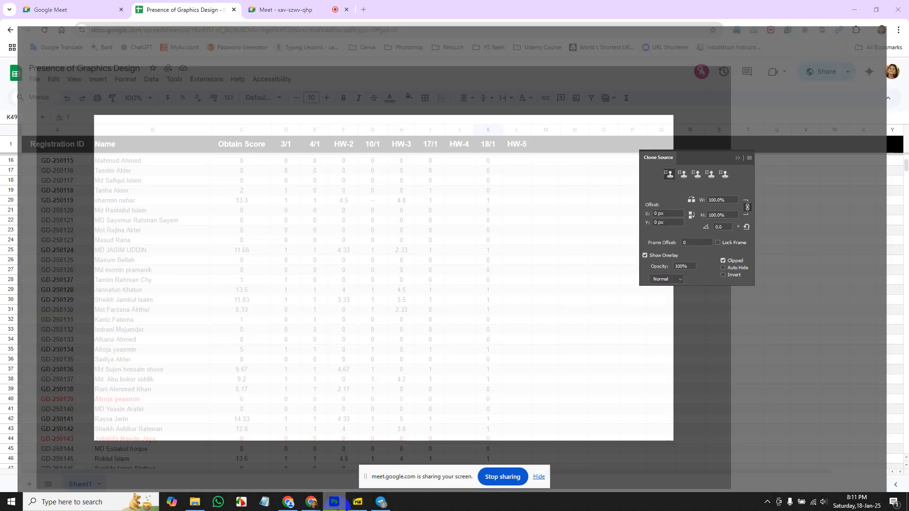
left_click(334, 503)
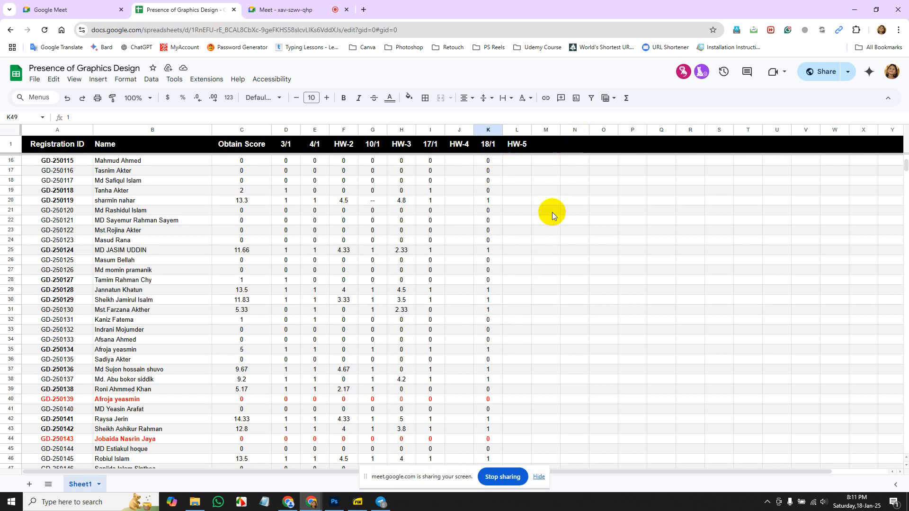
scroll(552, 212, "down", 5)
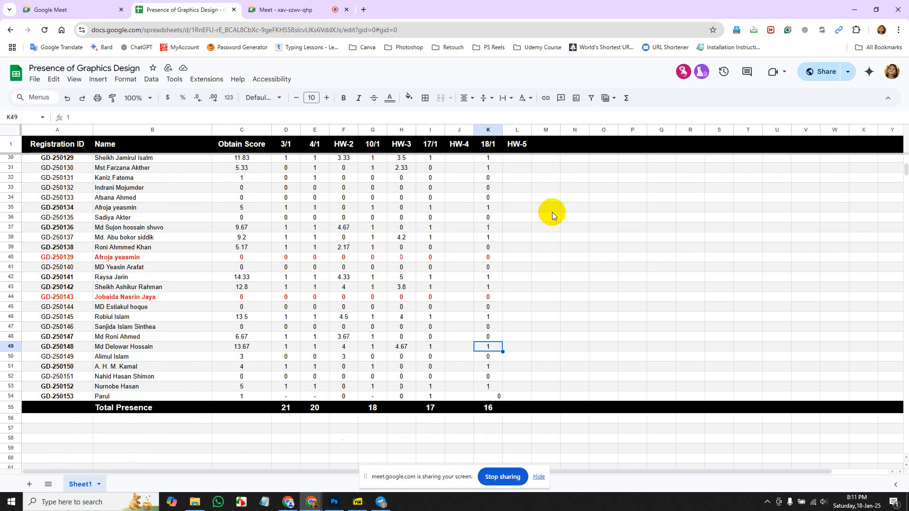
scroll(552, 212, "up", 6)
scroll(552, 212, "up", 3)
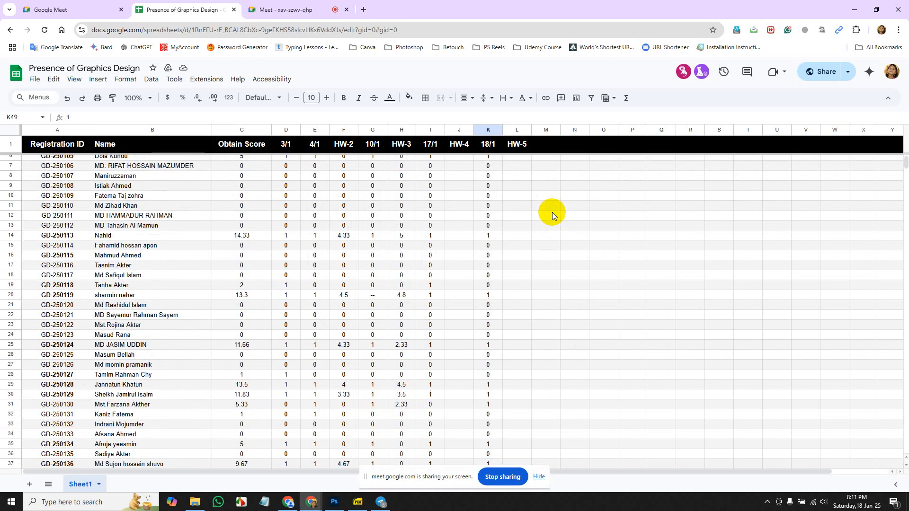
scroll(552, 212, "down", 5)
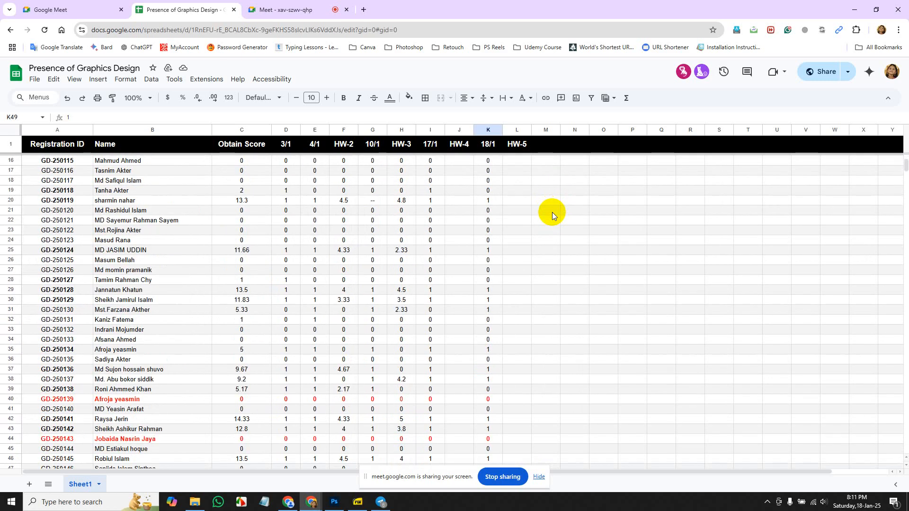
scroll(552, 212, "down", 3)
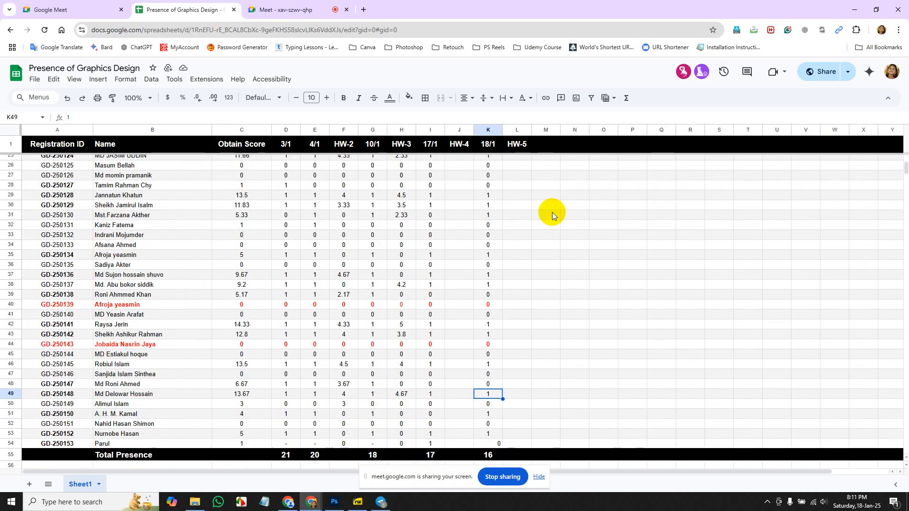
- Check the Google Meet people list and compare it with the student names and 18/1 entries in the attendance sheet
left_click(517, 392)
left_click(287, 9)
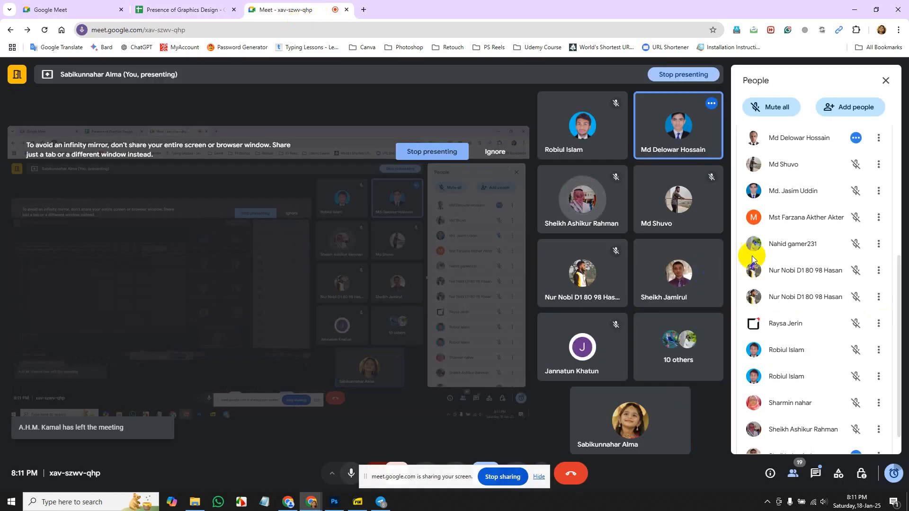
left_click(206, 9)
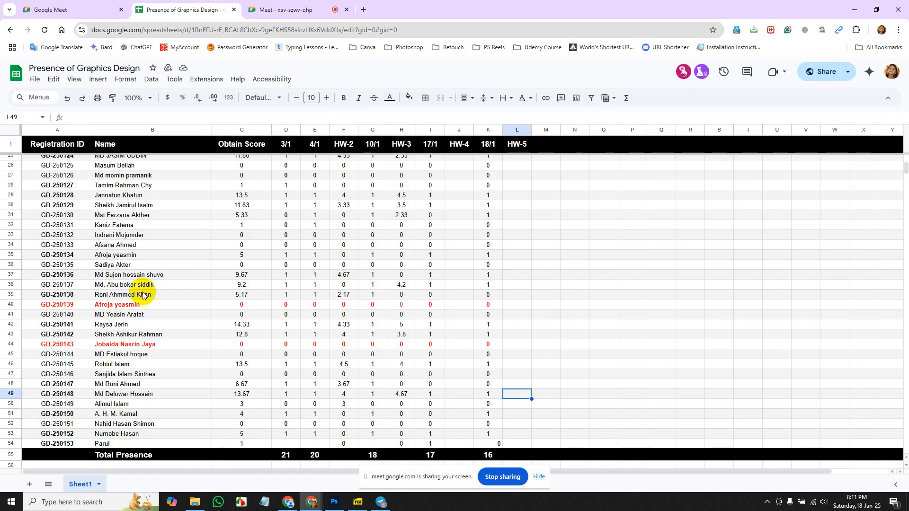
scroll(152, 279, "up", 4)
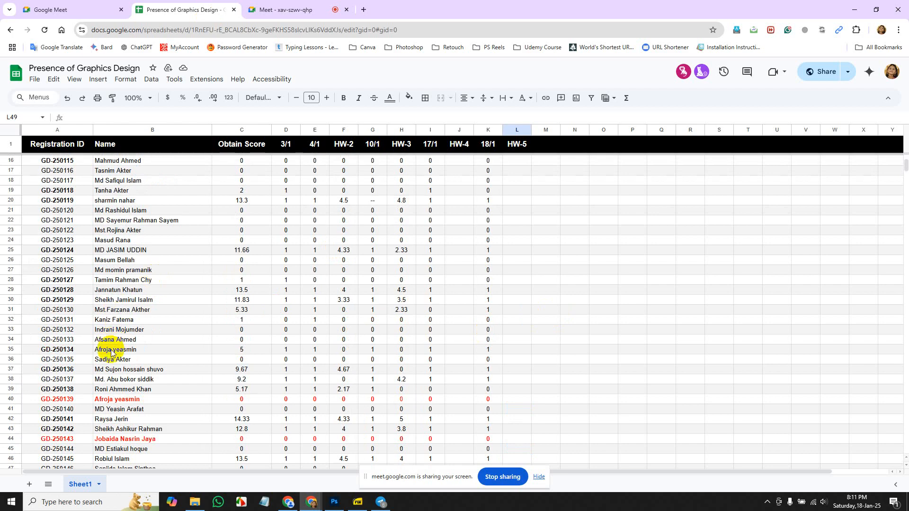
scroll(122, 372, "down", 4)
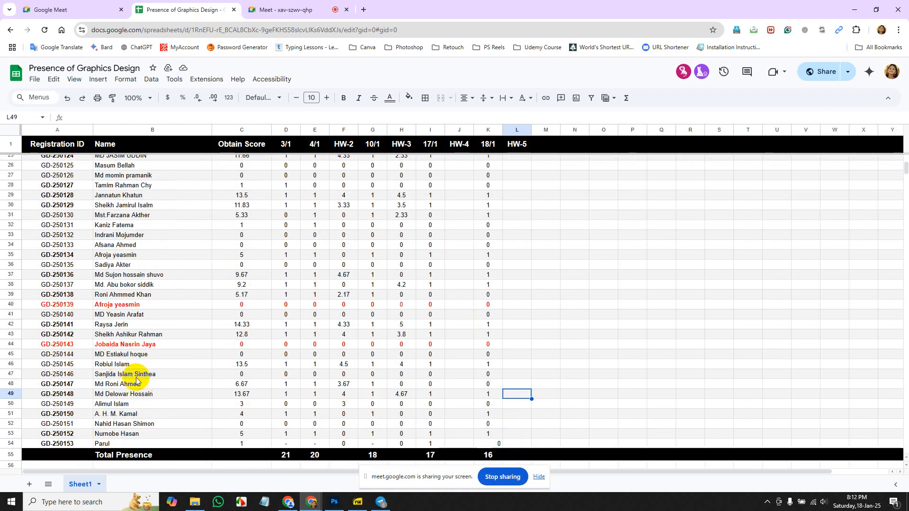
scroll(153, 402, "up", 8)
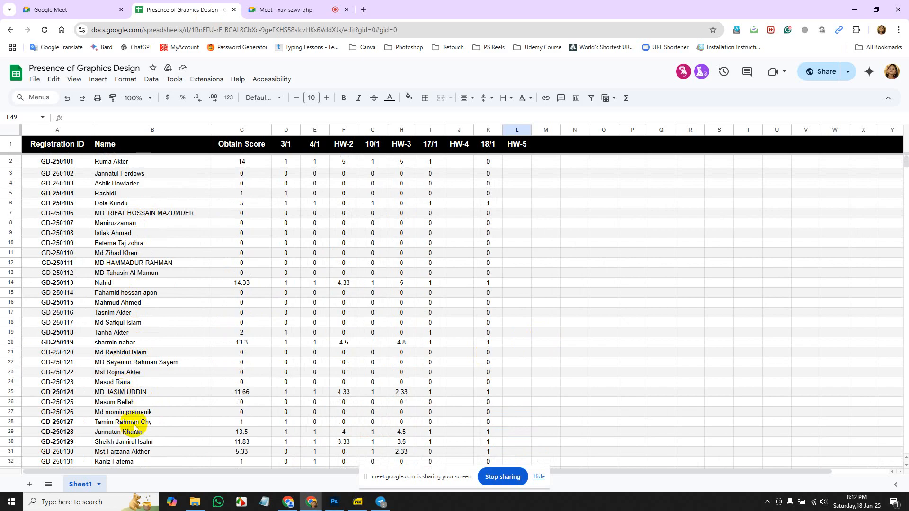
scroll(133, 448, "down", 1)
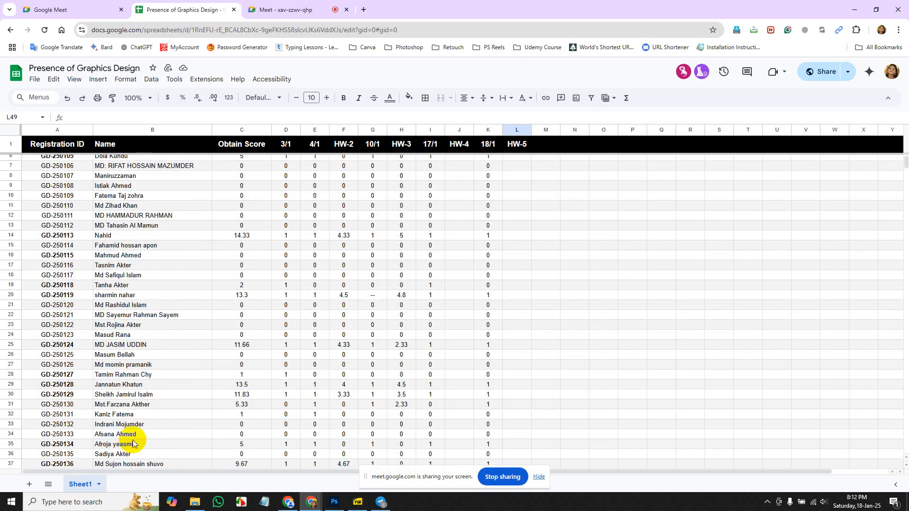
scroll(141, 434, "down", 1)
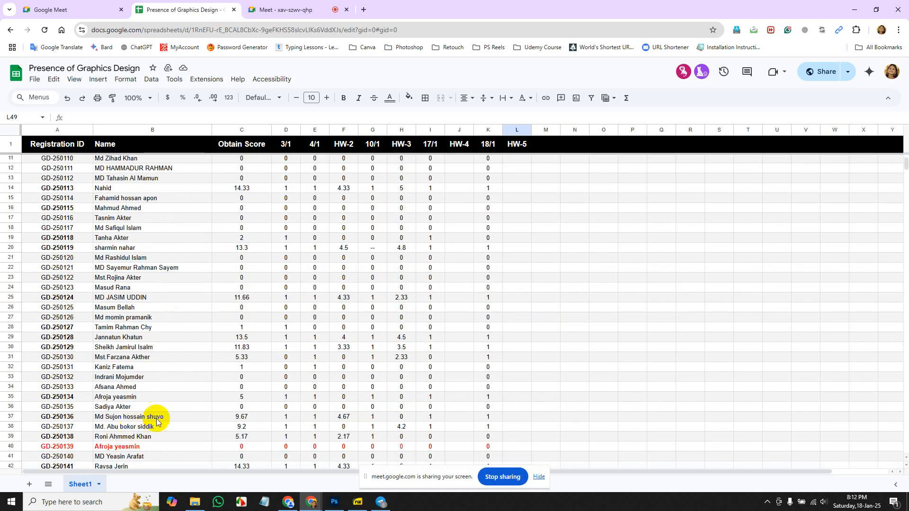
scroll(149, 403, "down", 1)
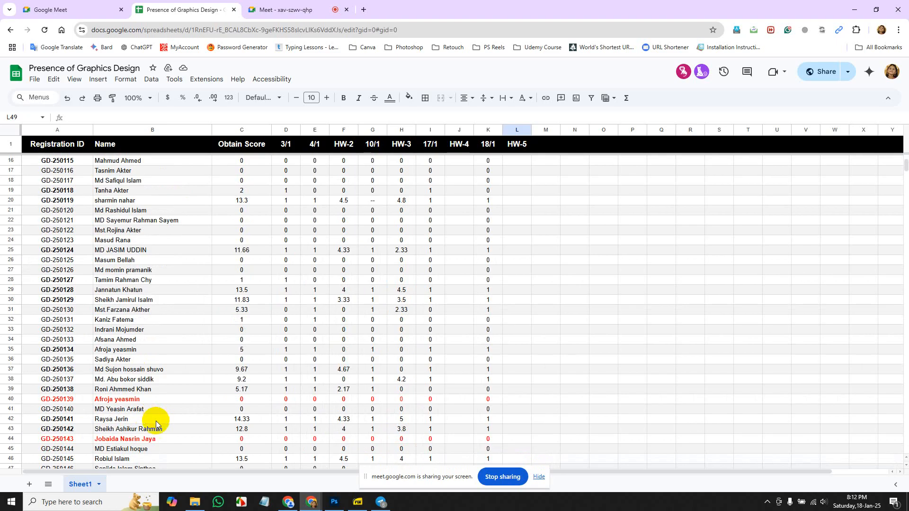
- Point out the whole Registration ID column and the individual student's ID in cell A43
left_click(78, 432)
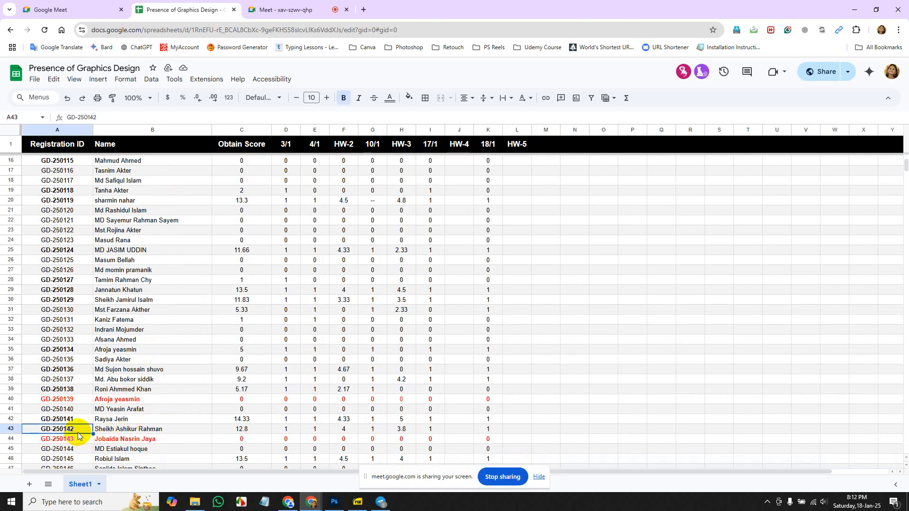
left_click(70, 129)
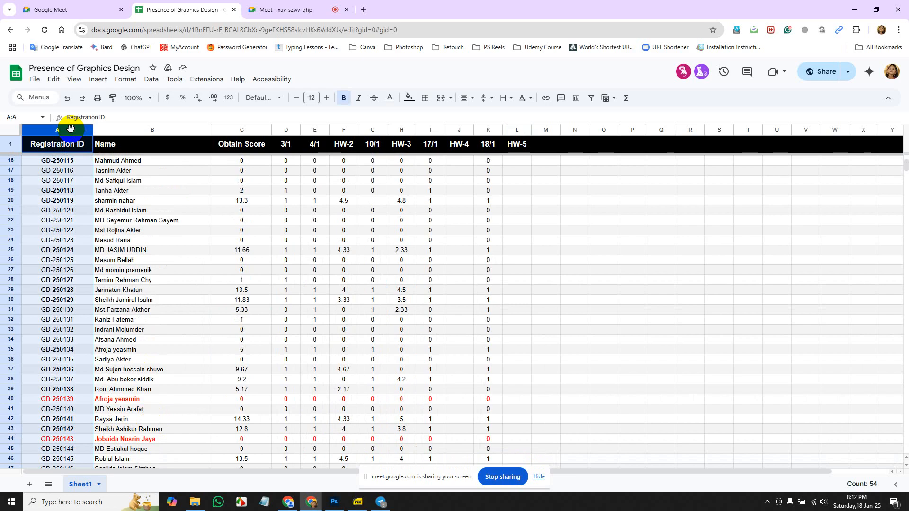
left_click(79, 428)
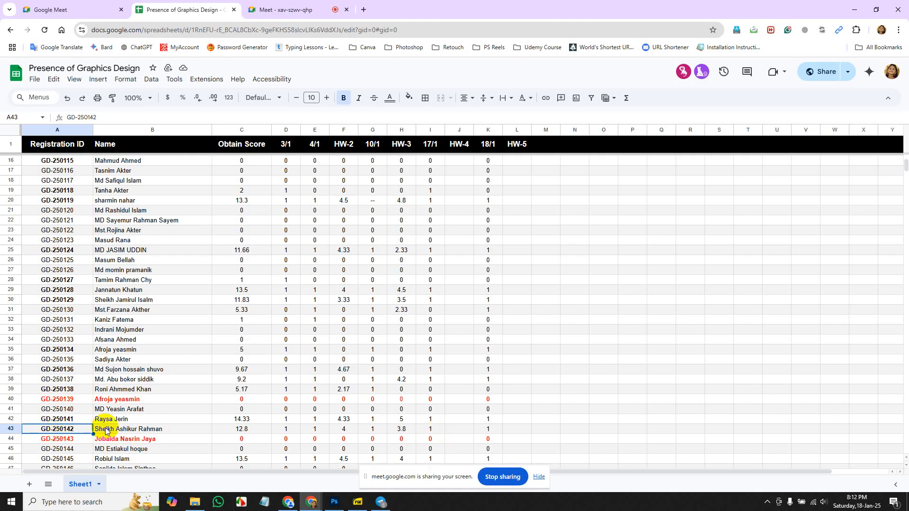
- Switch to Telegram and examine the assignment submission caption with its Reg ID line and #GD2501_HW4 hashtag in the Graphics Design group
left_click(384, 501)
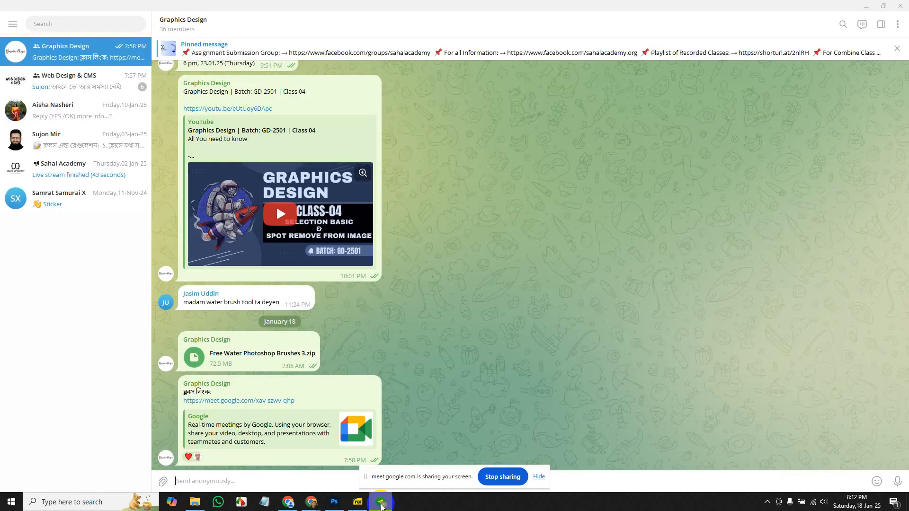
scroll(485, 356, "up", 5)
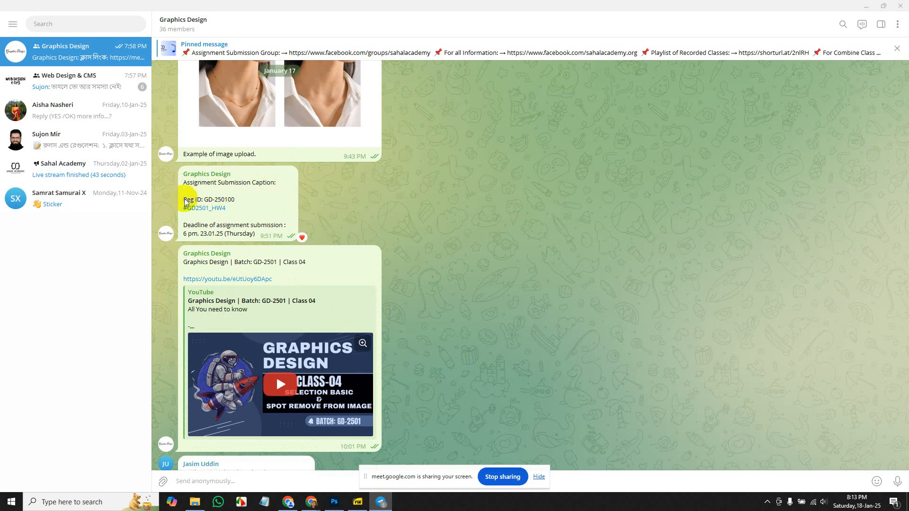
left_click_drag(184, 199, 232, 209)
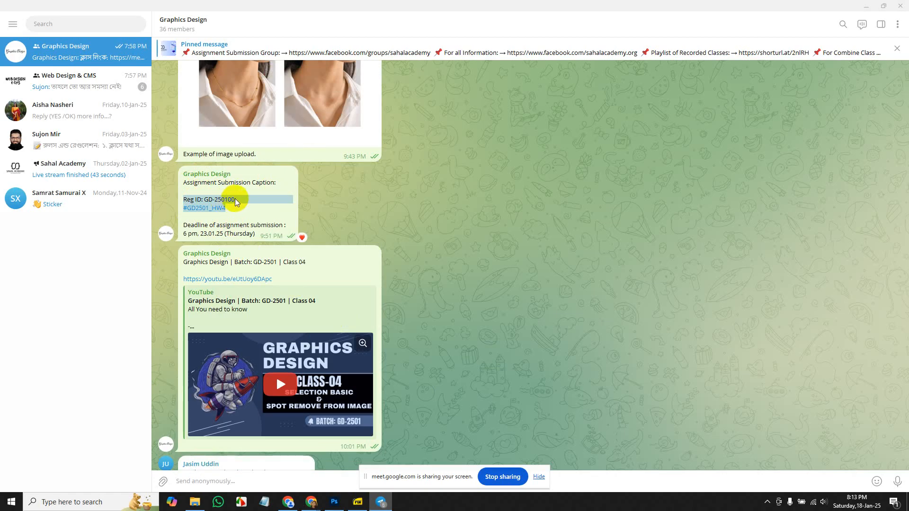
left_click(234, 199)
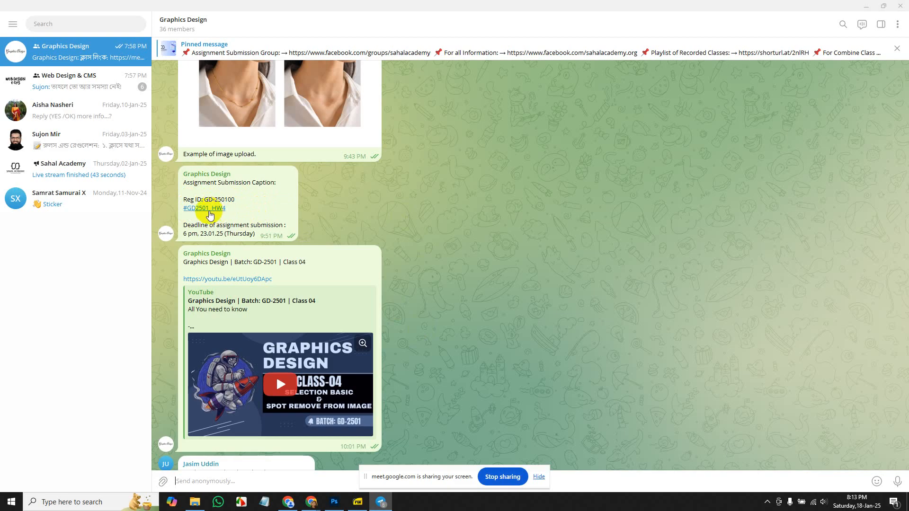
scroll(537, 353, "down", 3)
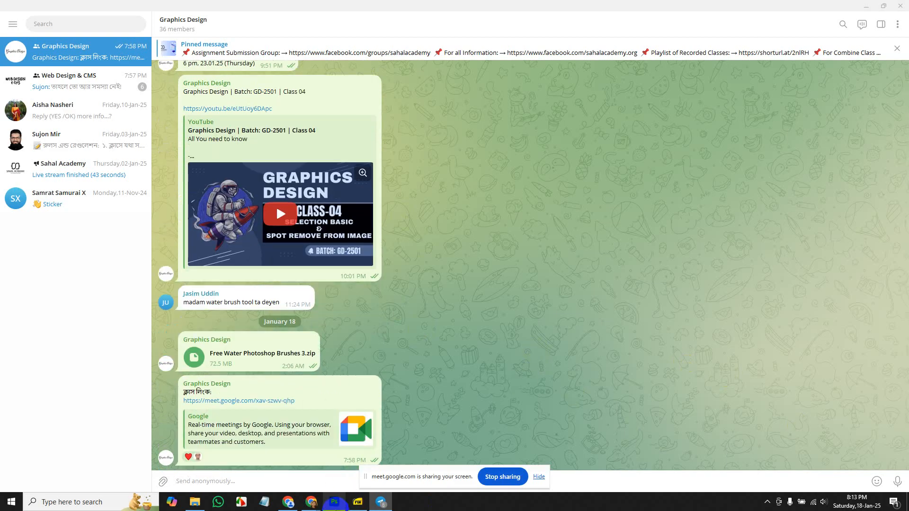
- Return to the Google Meet call and inspect the host controls and the full list of contributors
mouse_move(334, 503)
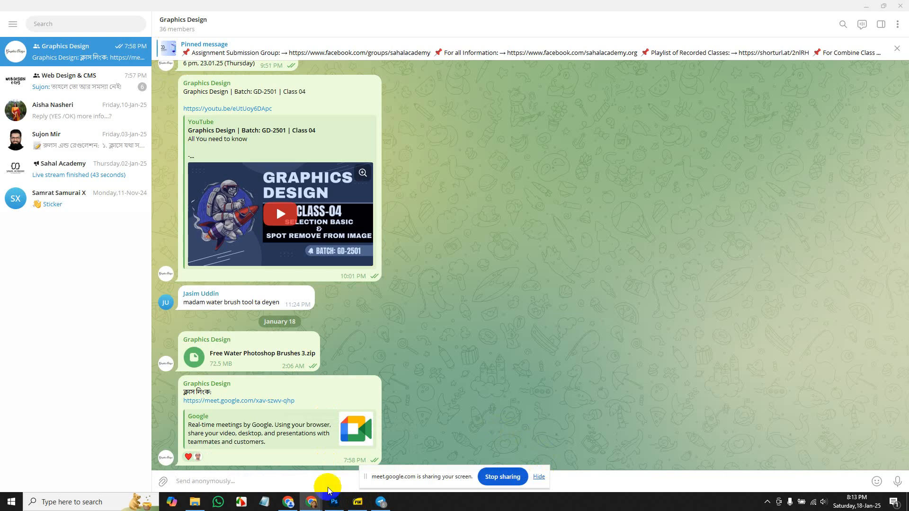
mouse_move(309, 500)
left_click(231, 432)
left_click(298, 10)
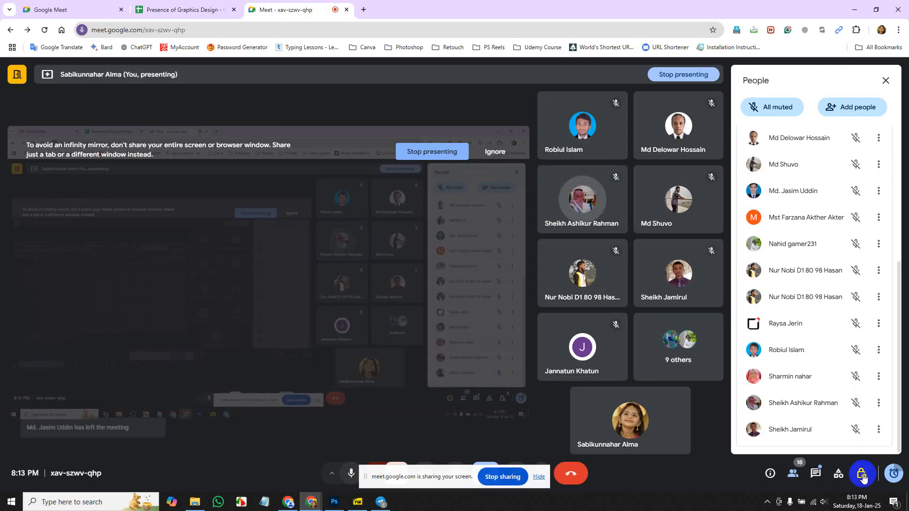
left_click(861, 474)
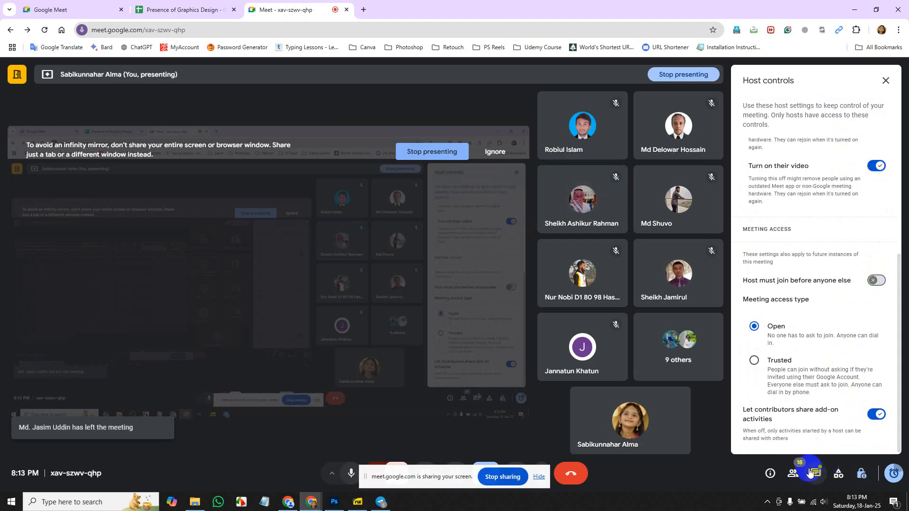
left_click(793, 474)
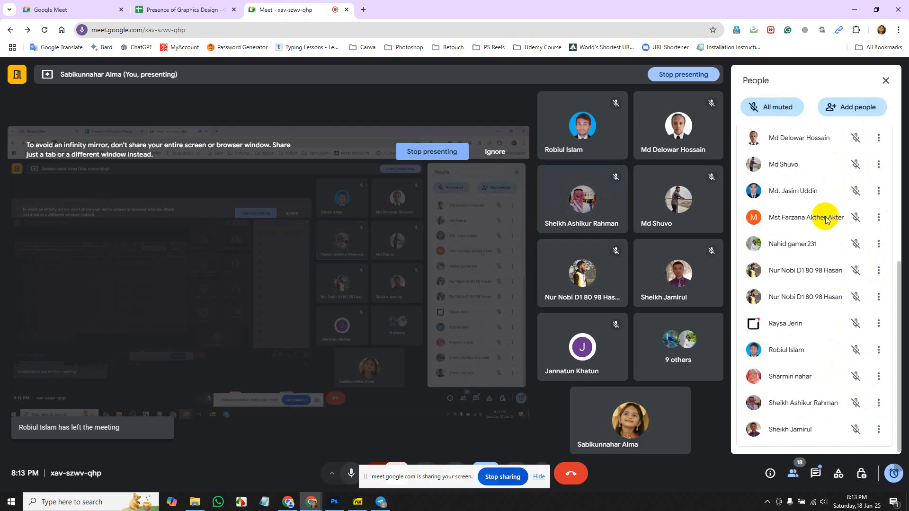
scroll(826, 217, "up", 10)
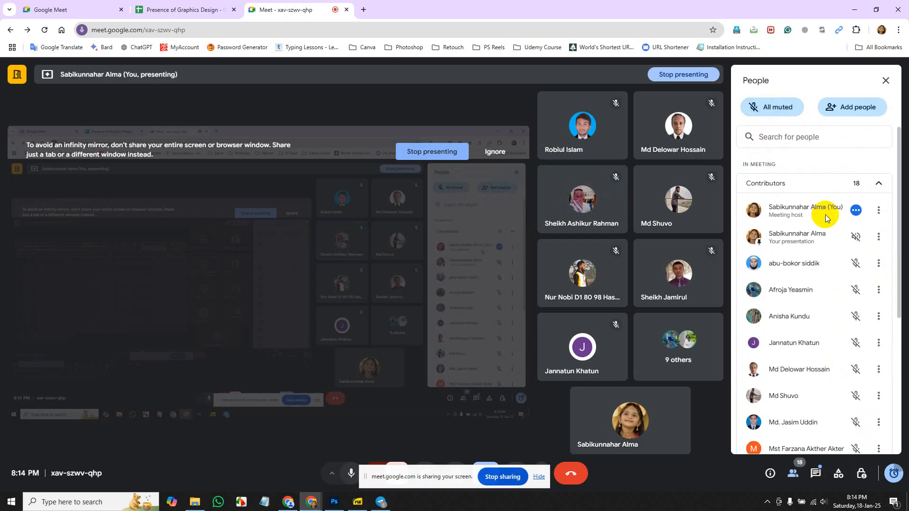
- Switch to Photoshop, collapse the Clone Source panel and activate the Object Selection tool
left_click(334, 502)
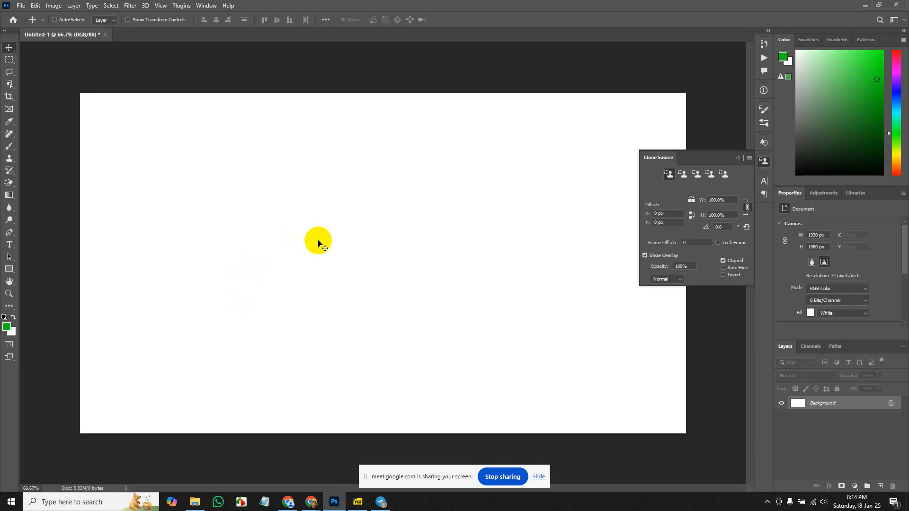
left_click(738, 159)
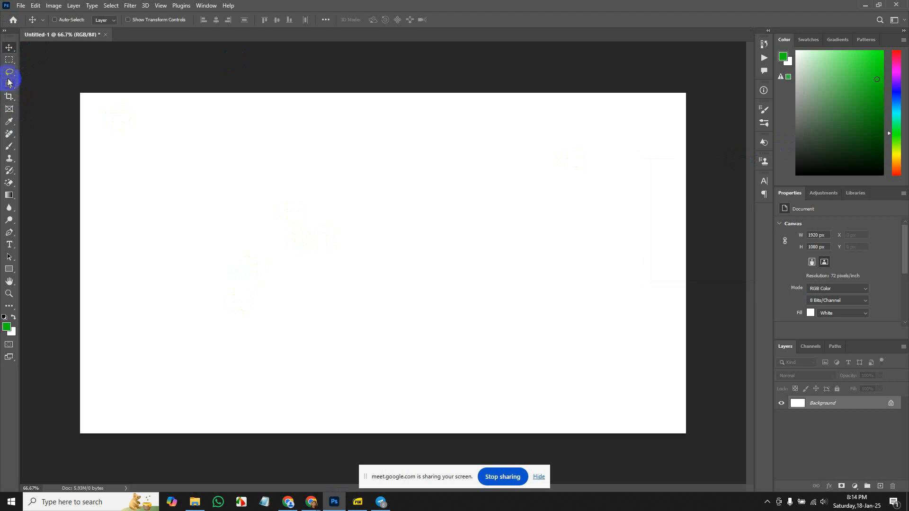
left_click(10, 75)
left_click(10, 85)
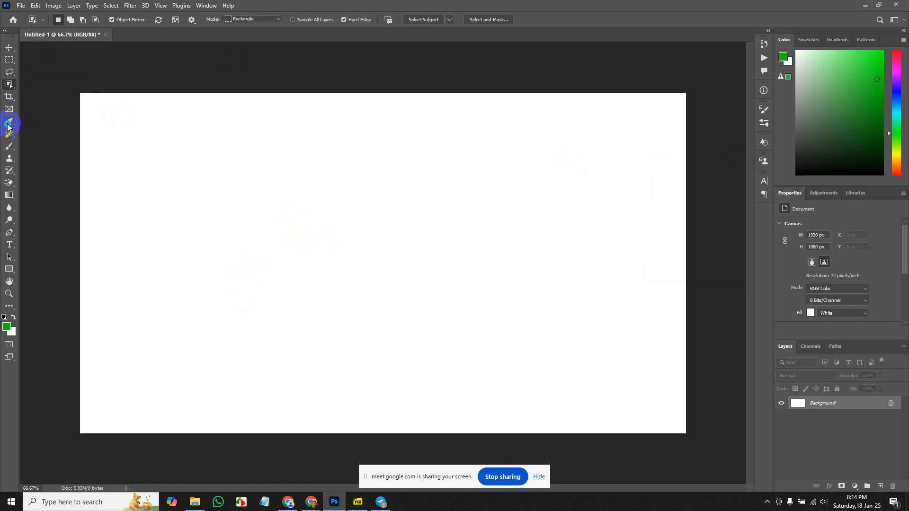
- Activate the Eyedropper Tool and show the other tools in its group
left_click_drag(8, 126, 55, 124)
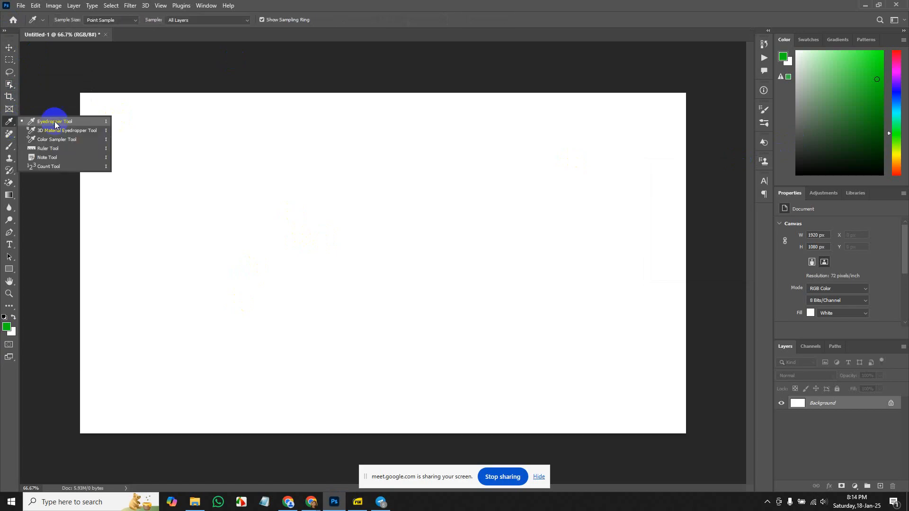
left_click(9, 124)
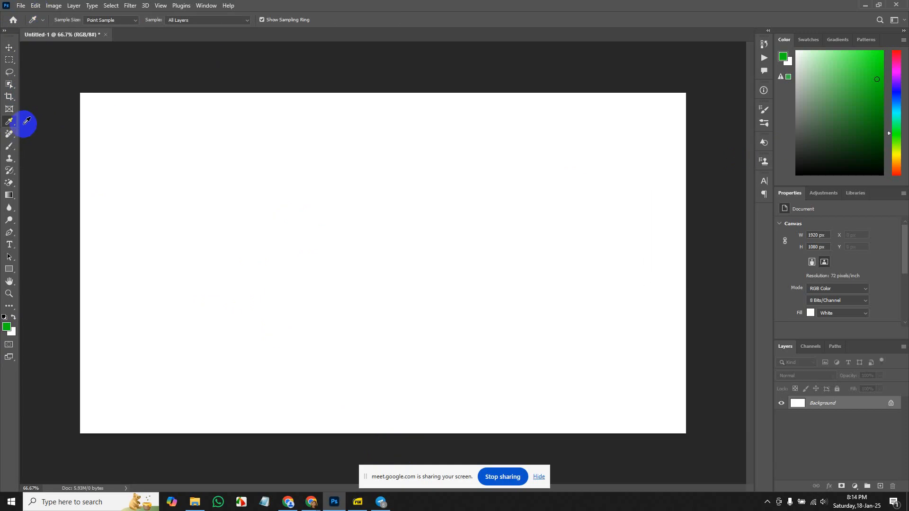
left_click(12, 125)
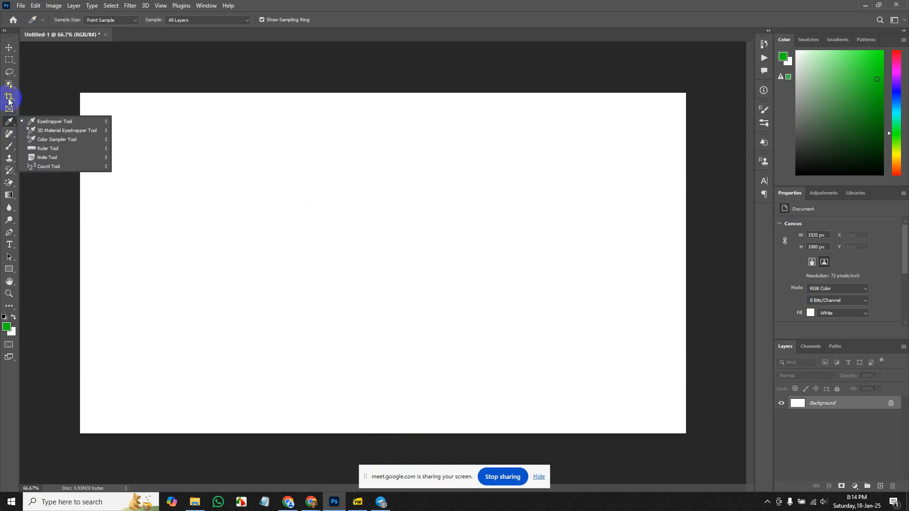
left_click(18, 10)
left_click(20, 6)
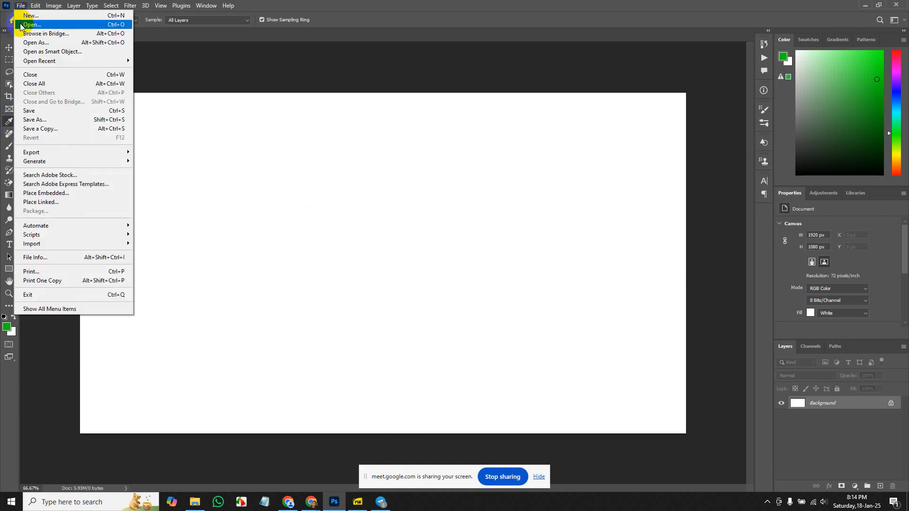
left_click(20, 26)
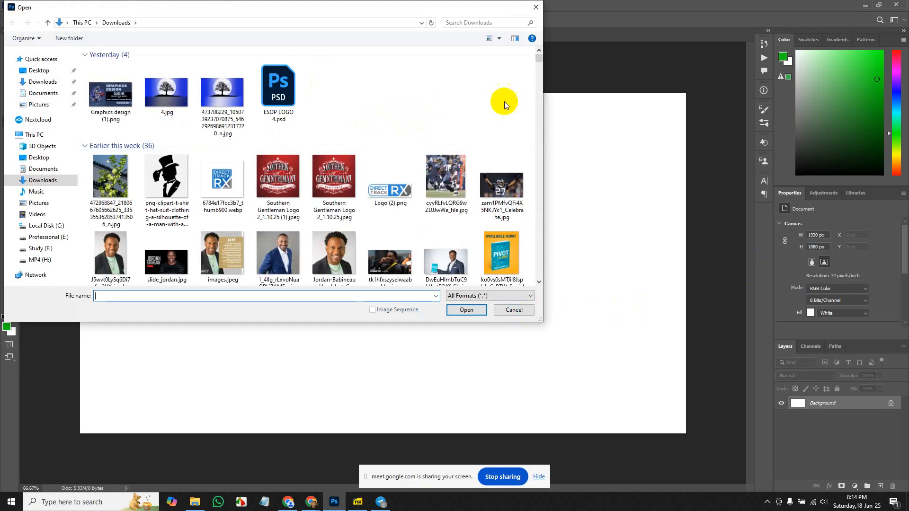
left_click(521, 309)
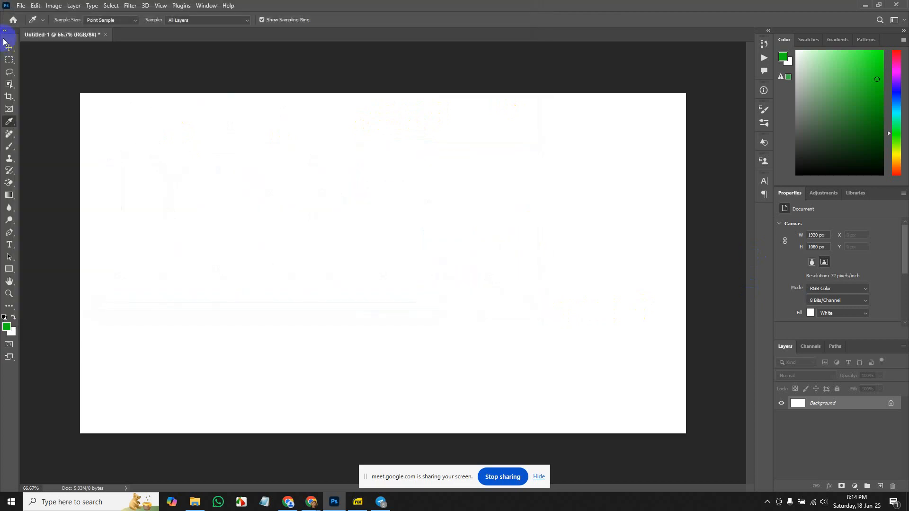
- Open the image 4.jpg from the Downloads folder as its own document
left_click(21, 5)
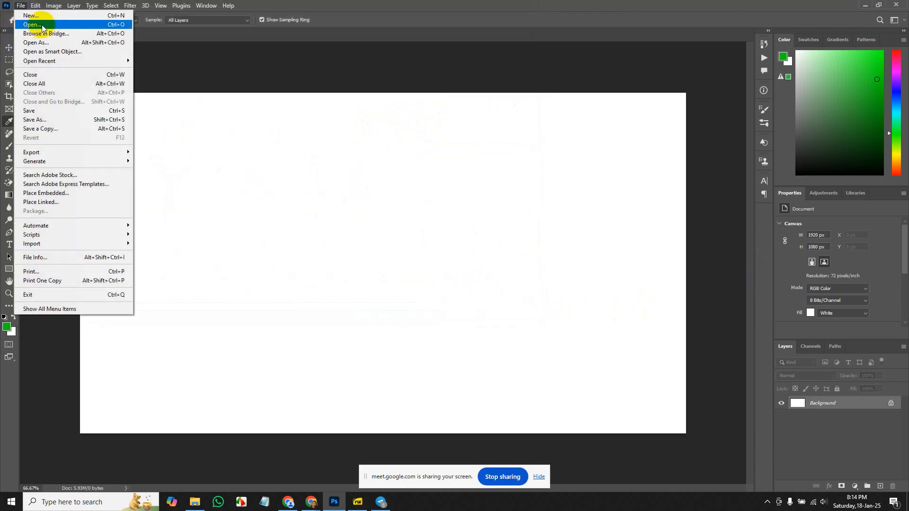
left_click(37, 24)
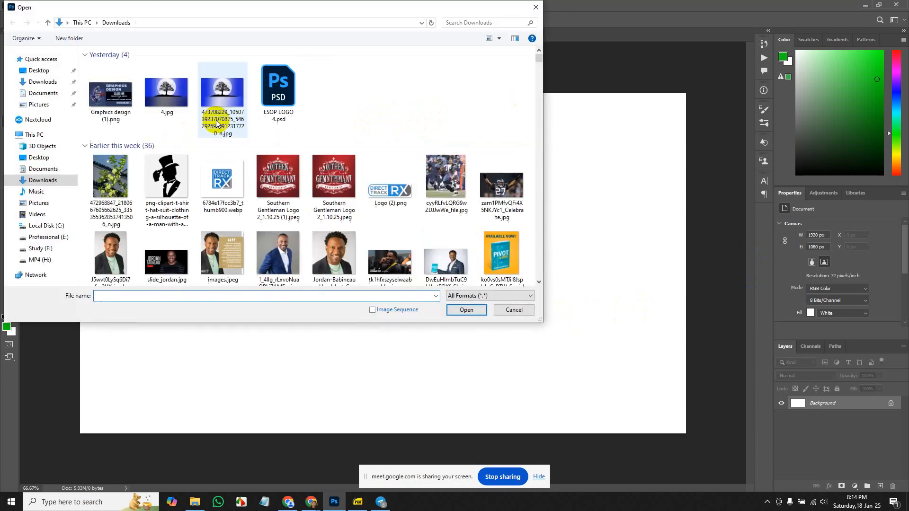
left_click(166, 94)
left_click(483, 310)
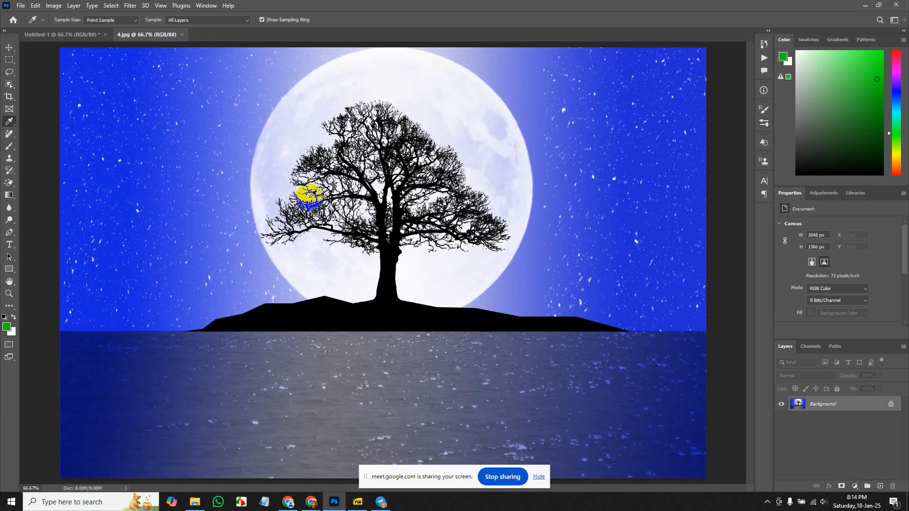
key("ctrl+o")
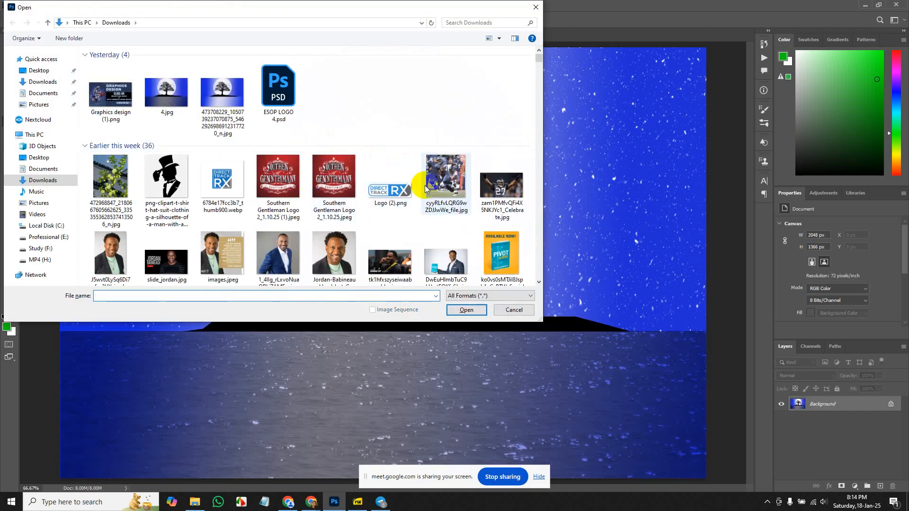
left_click(513, 311)
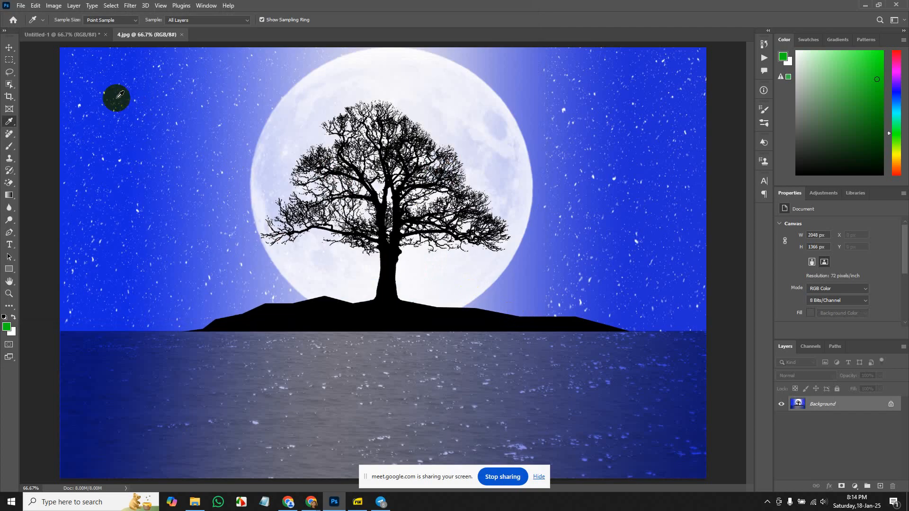
- Place logo2.png from Desktop > GD Course > Class-04 as an embedded object in the Untitled-1 document
left_click(69, 38)
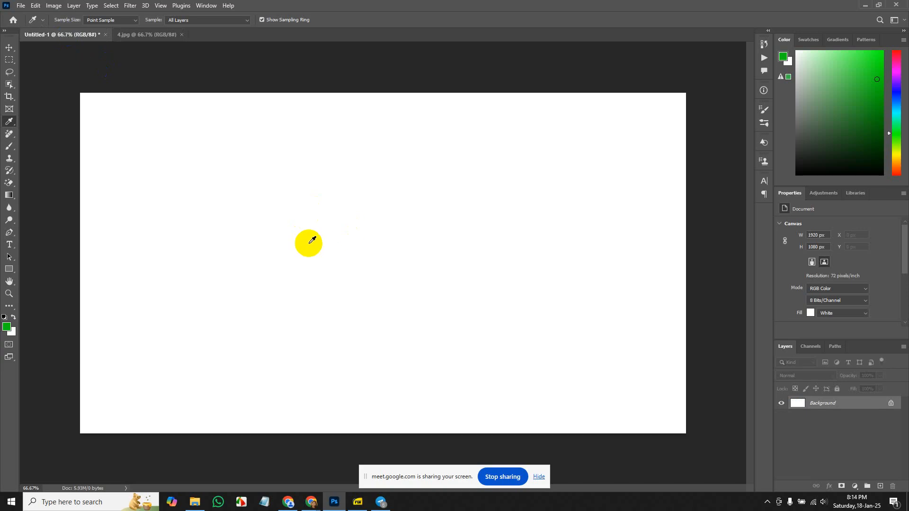
left_click(21, 6)
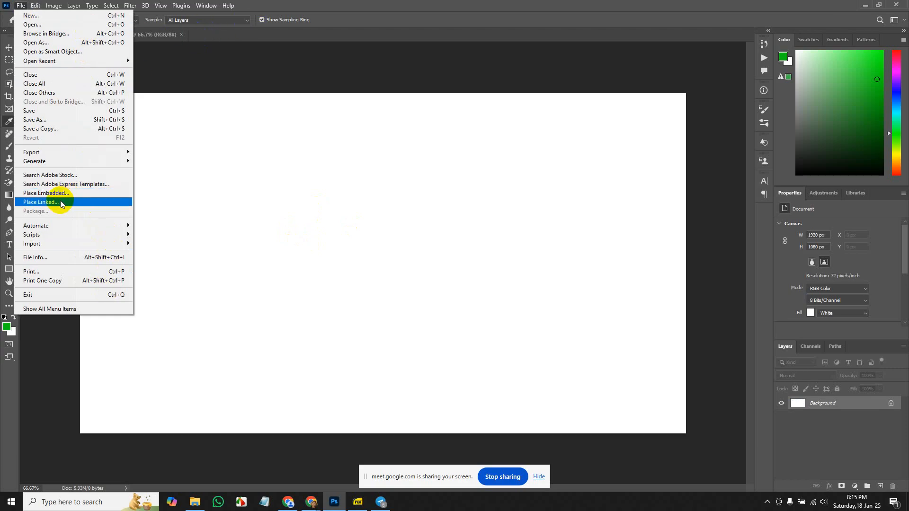
left_click(81, 193)
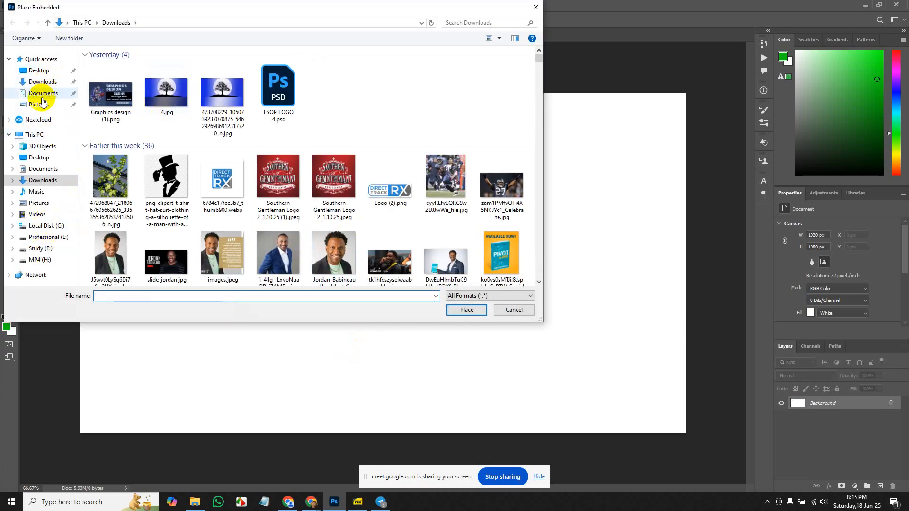
left_click(47, 73)
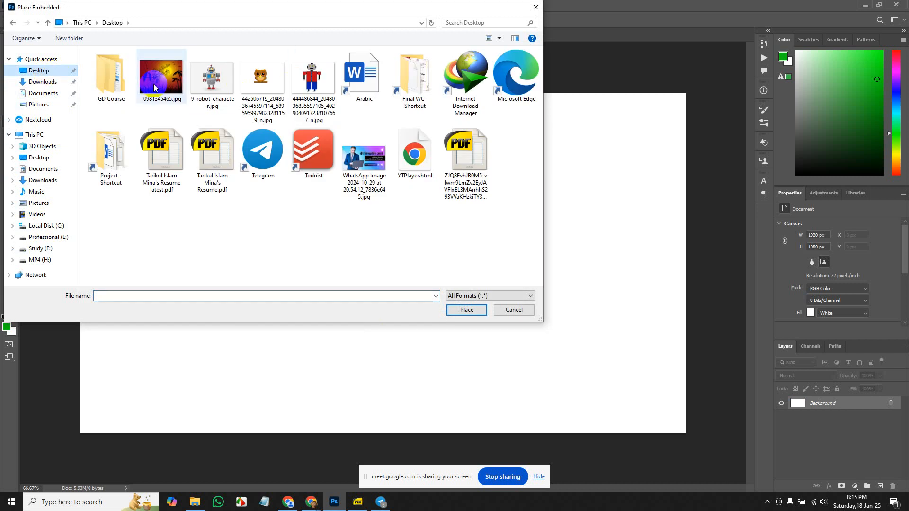
double_click(110, 83)
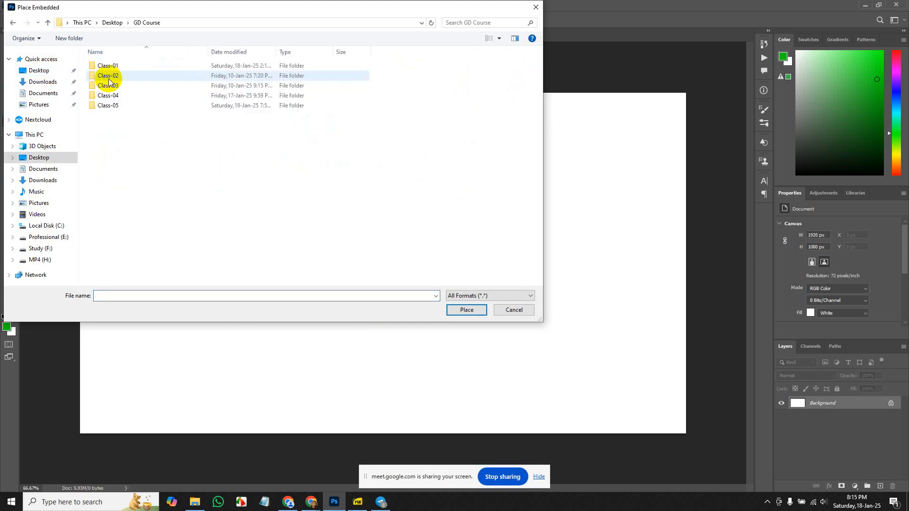
left_click(141, 92)
double_click(141, 92)
scroll(410, 199, "down", 3)
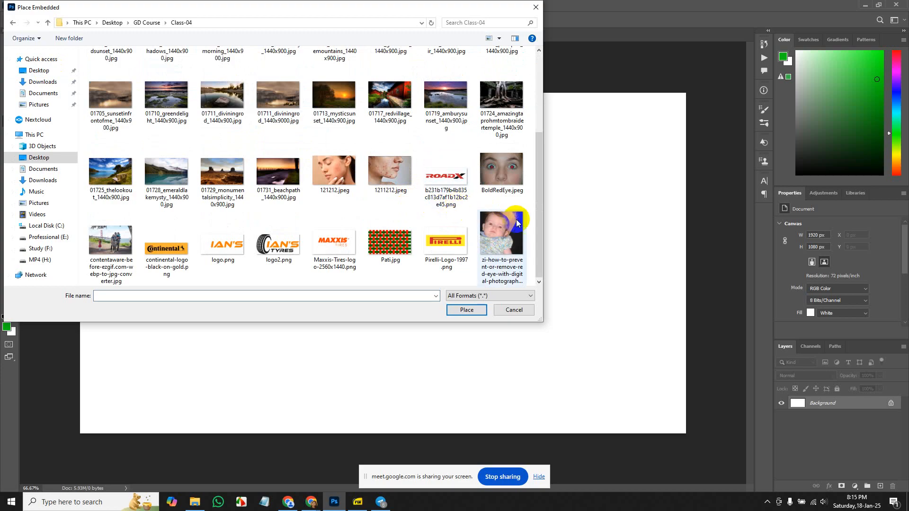
double_click(282, 246)
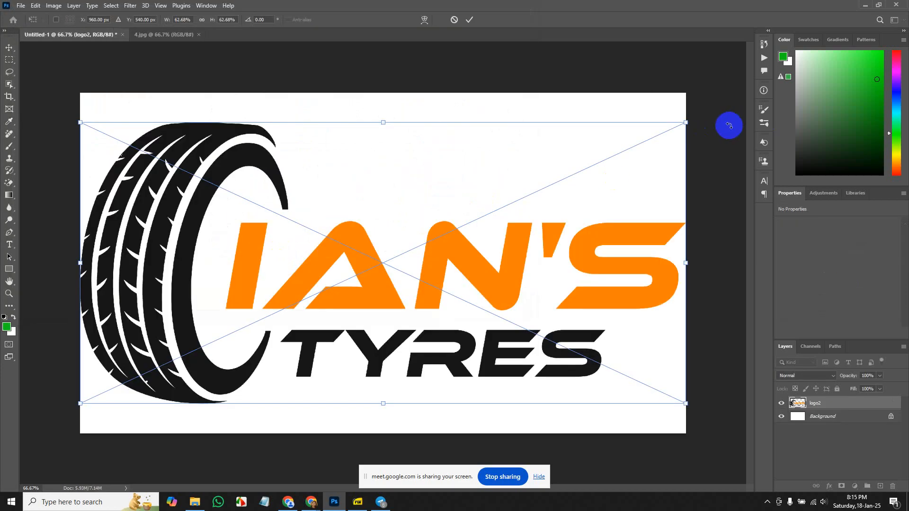
- Scale the placed logo to about 916 × 426 px and move it to about X 915, Y 400 px on the canvas
left_click_drag(686, 121, 534, 211)
key("Return")
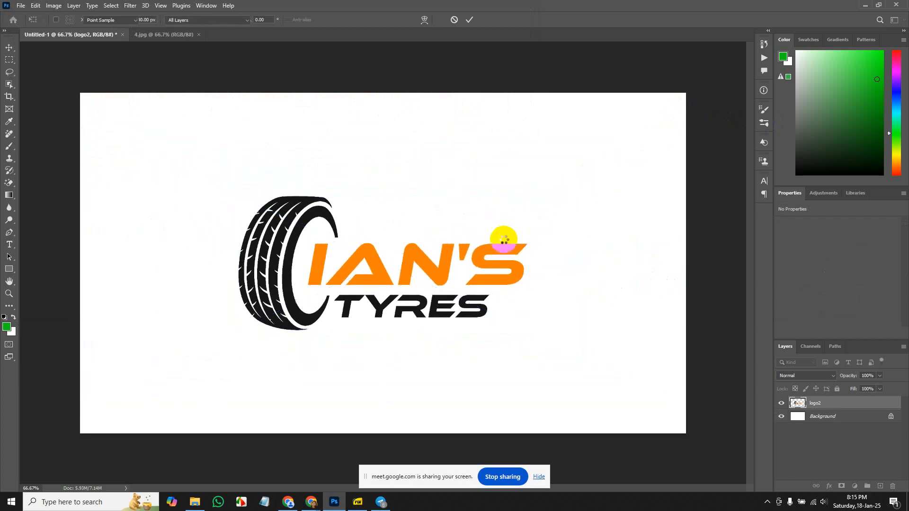
key("i")
key("v")
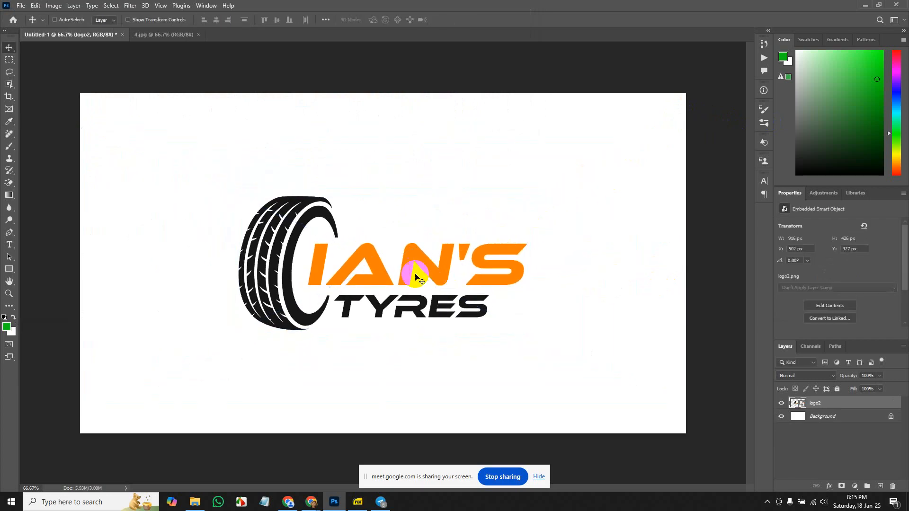
left_click_drag(412, 270, 542, 294)
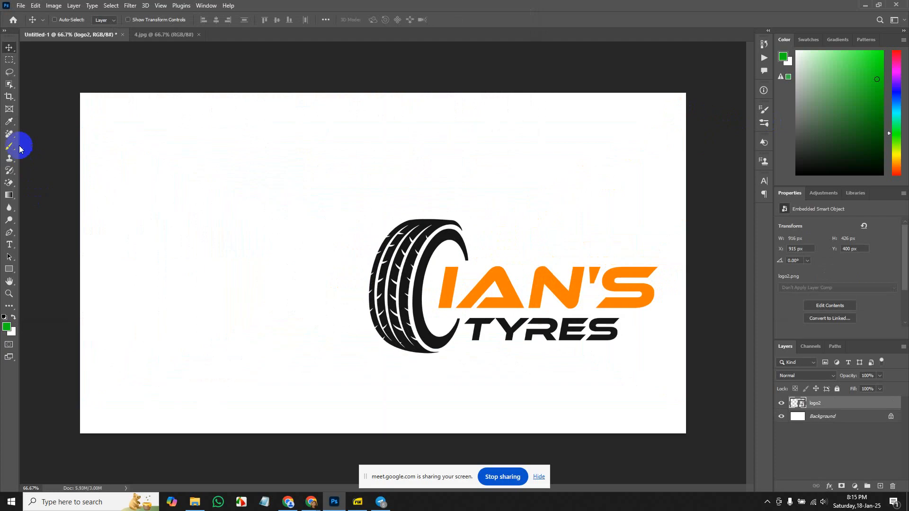
- With the Eyedropper Tool, sample the logo's orange as the foreground colour and its black as the background colour
left_click(10, 123)
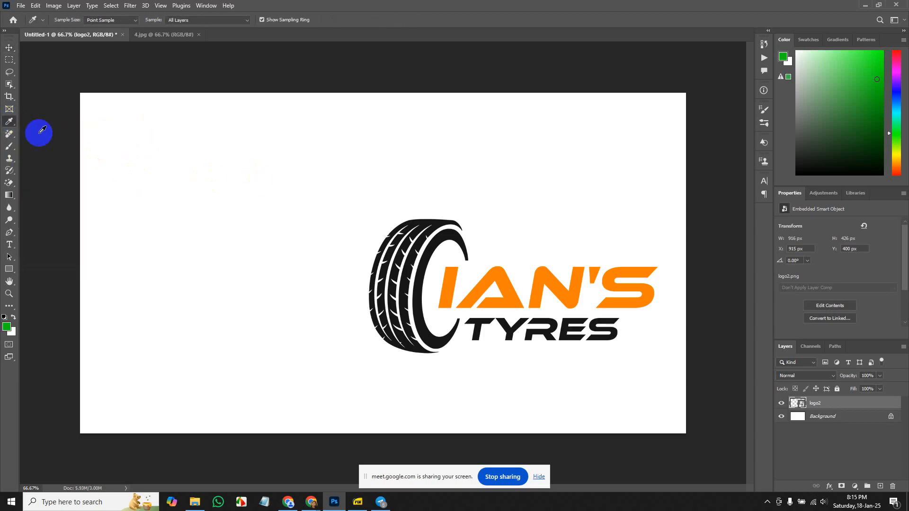
left_click(10, 123)
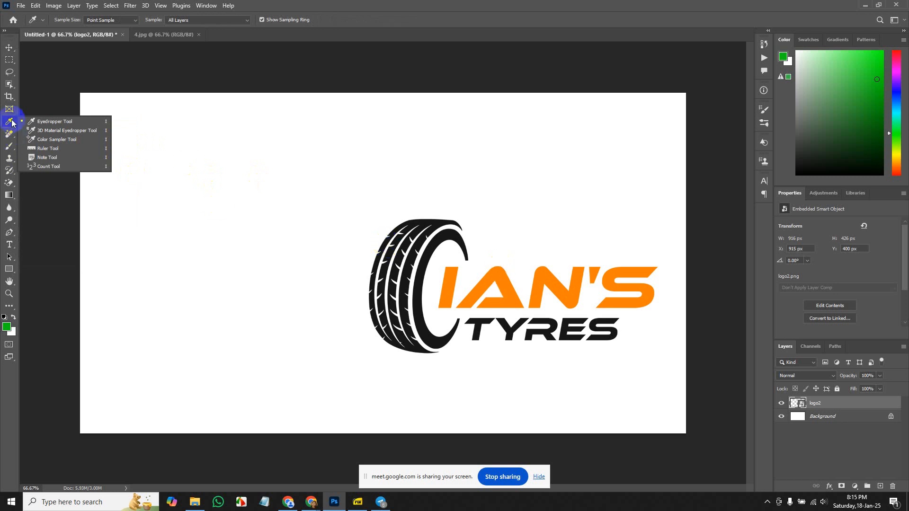
left_click(13, 123)
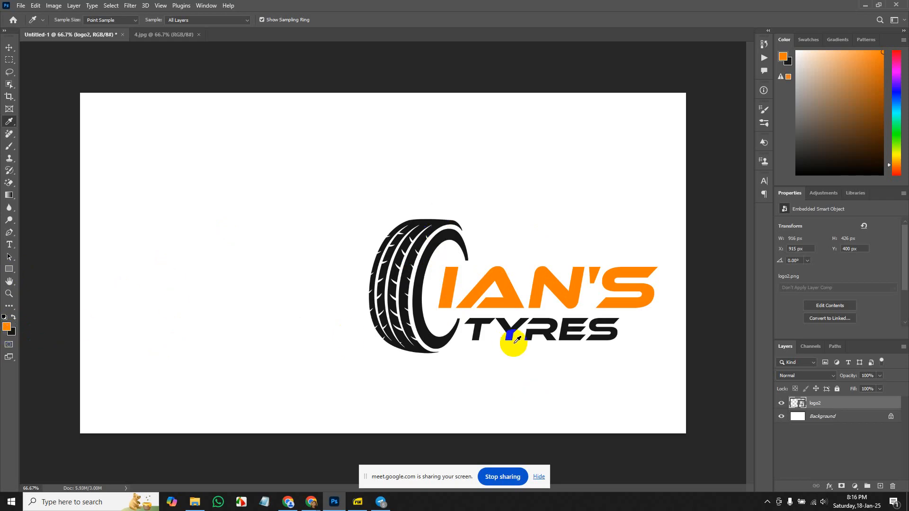
left_click(539, 308)
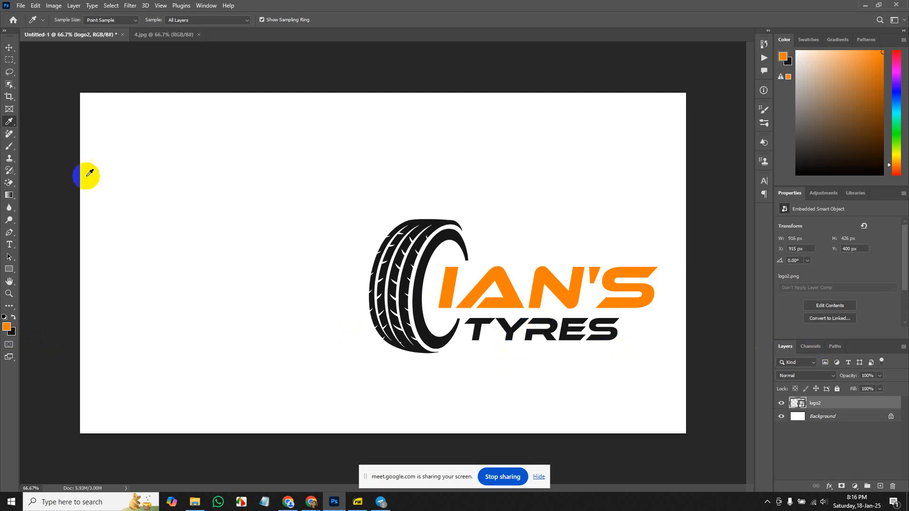
left_click_drag(532, 297, 596, 296)
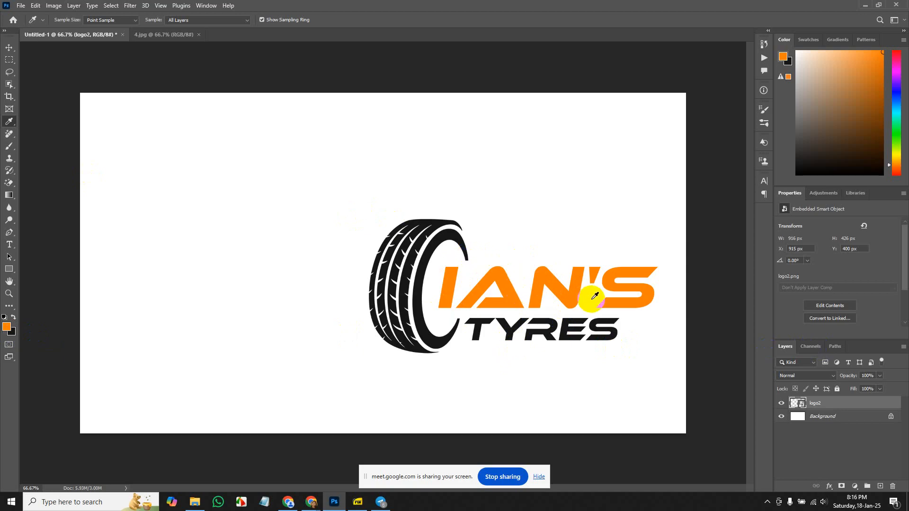
left_click_drag(596, 296, 517, 268)
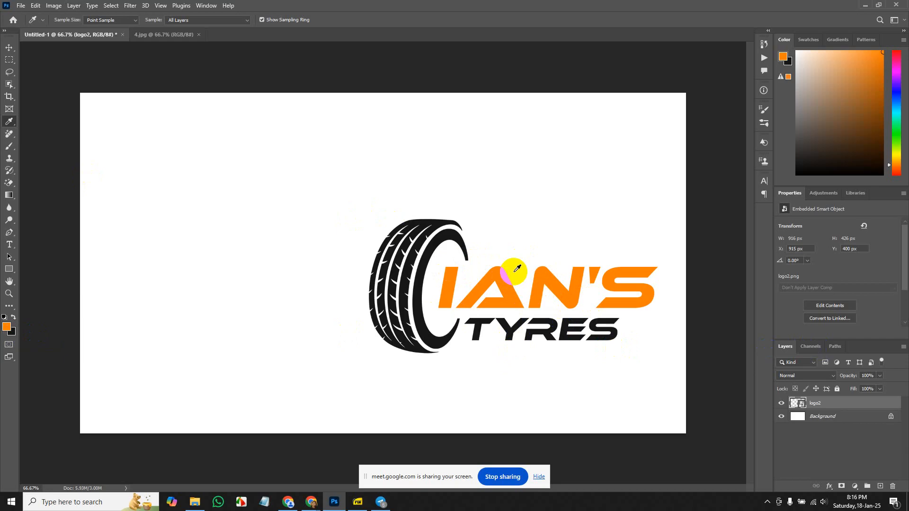
left_click_drag(517, 268, 569, 294)
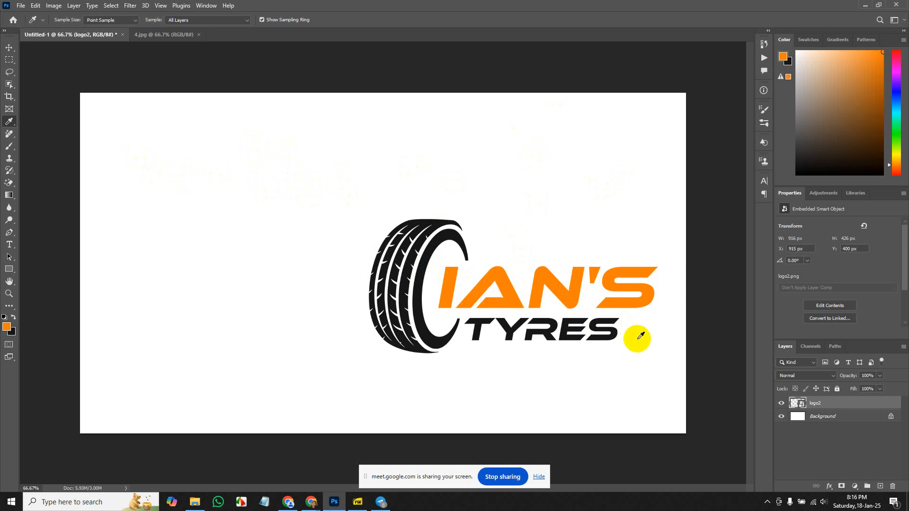
- Adjust the foreground colour to #ff8100 in the Color Picker and resample the orange from the logo's lettering
left_click(7, 327)
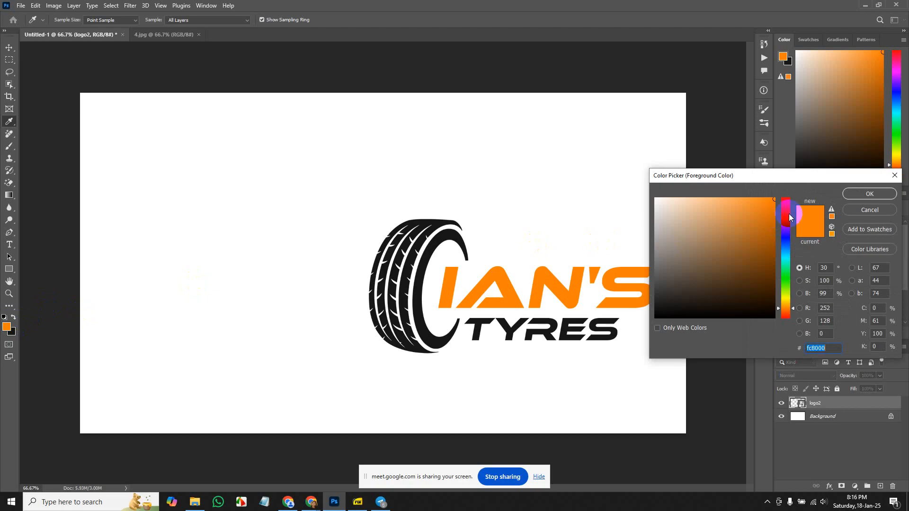
mouse_move(757, 204)
left_mouse_down()
mouse_move(773, 217)
mouse_move(776, 197)
left_mouse_up()
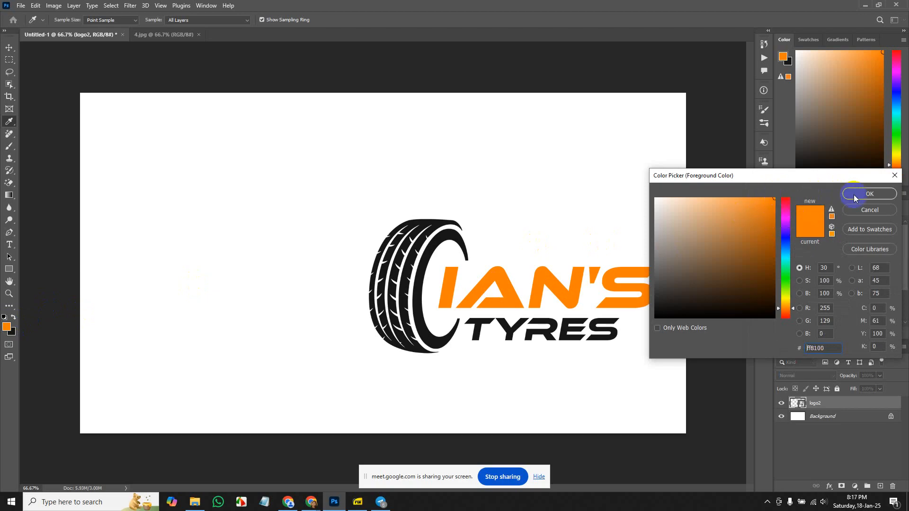
left_click(872, 193)
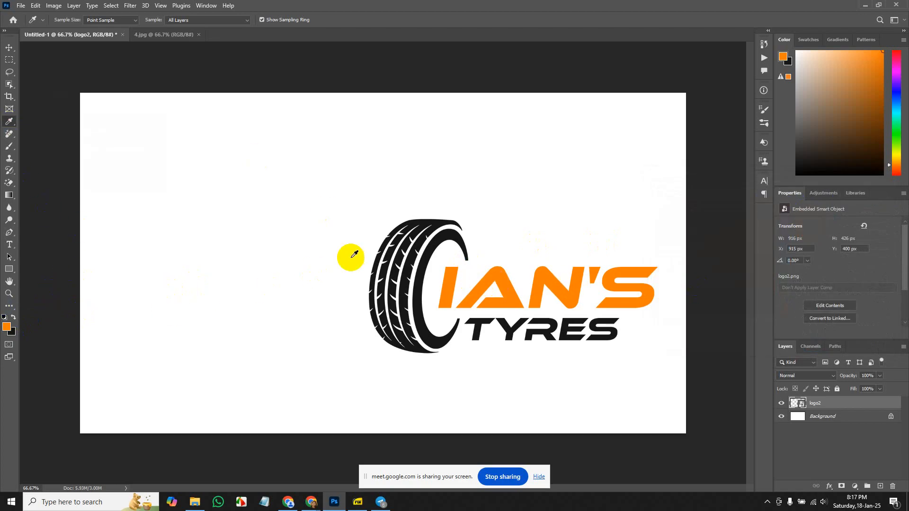
left_click(504, 271)
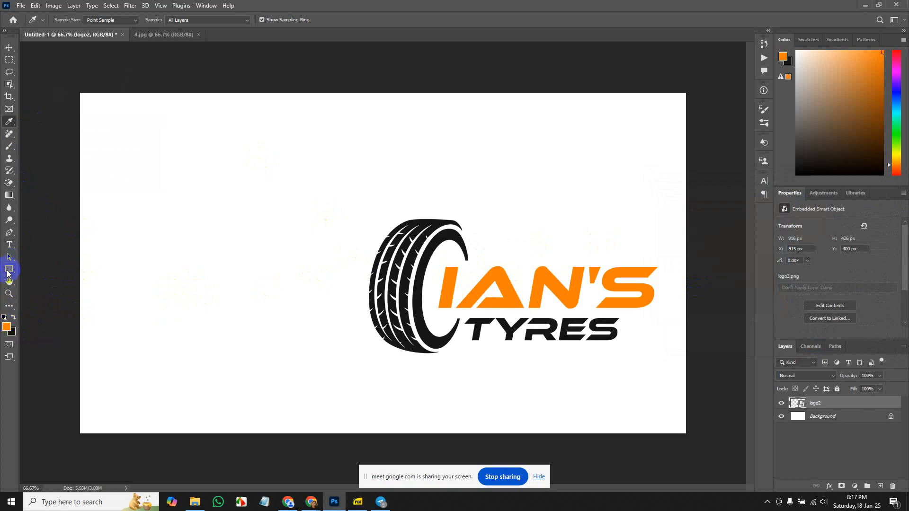
- Draw a snail custom shape about 415 × 287 px beside the logo and fill it with the black background colour
left_click_drag(7, 274, 48, 285)
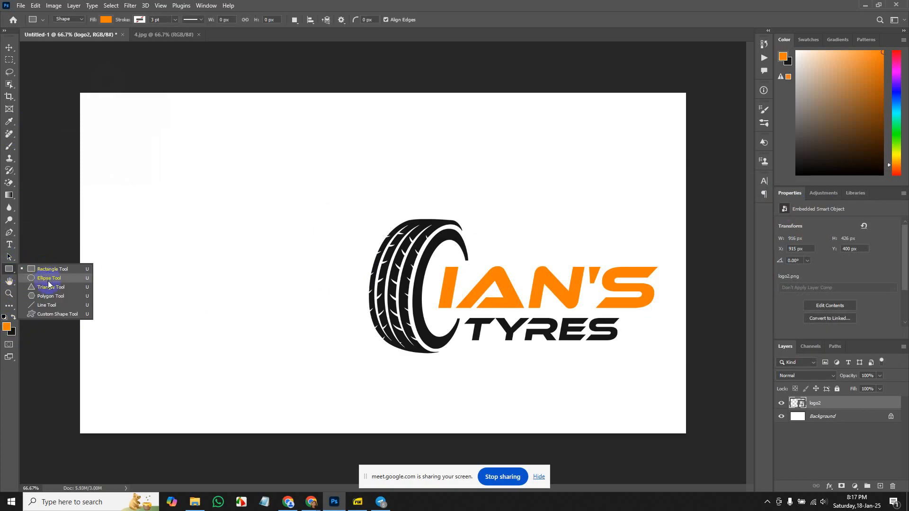
left_click_drag(56, 321, 59, 314)
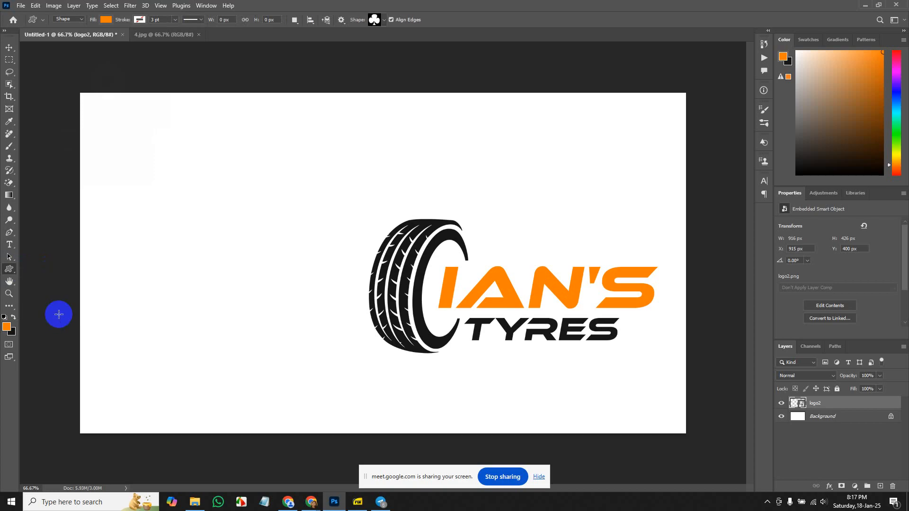
left_click(377, 20)
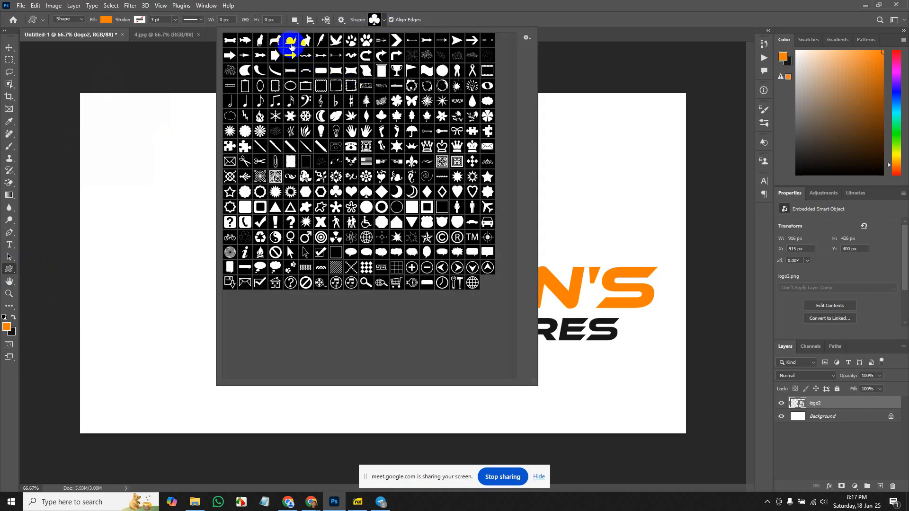
left_click(291, 44)
left_click_drag(178, 166, 309, 257)
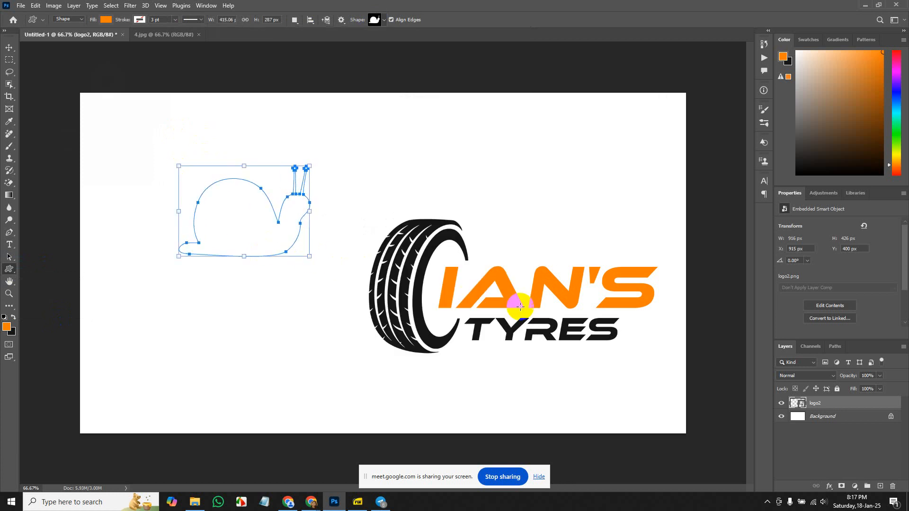
left_click(10, 48)
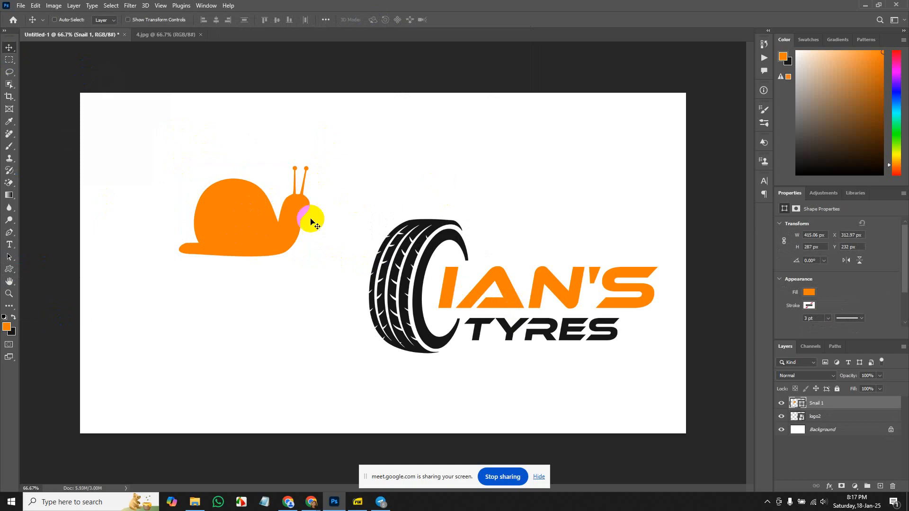
key("ctrl+BackSpace")
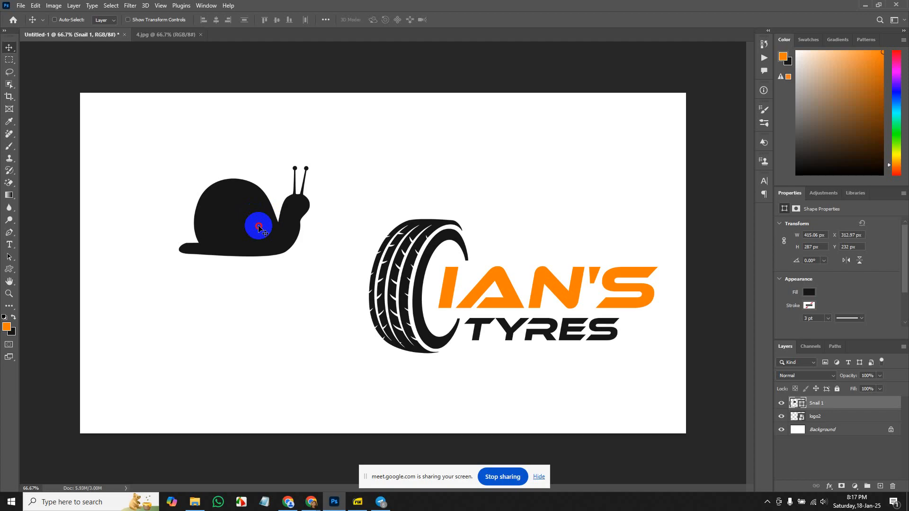
- Move the snail shape to about X 365, Y 257 px and fill it with the orange foreground colour
mouse_move(259, 228)
left_mouse_down()
mouse_move(260, 270)
mouse_move(276, 262)
mouse_move(258, 259)
mouse_move(250, 226)
left_mouse_up()
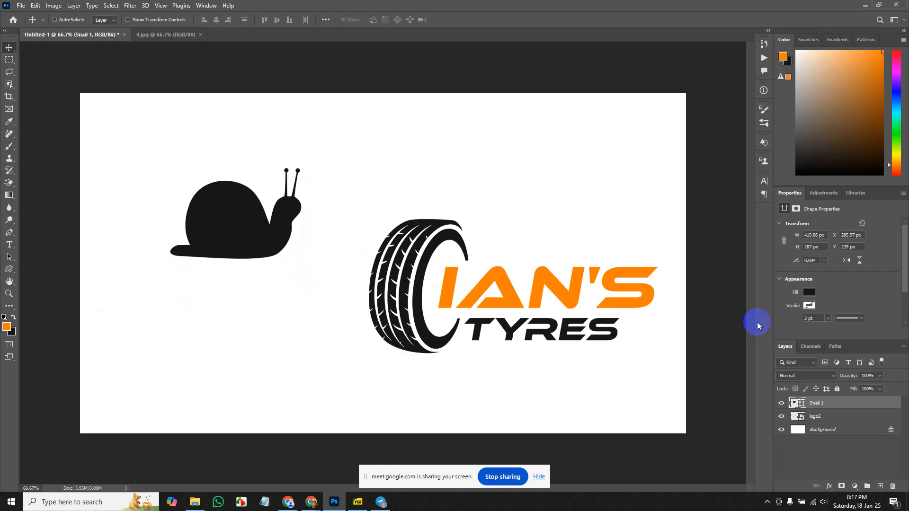
key("i")
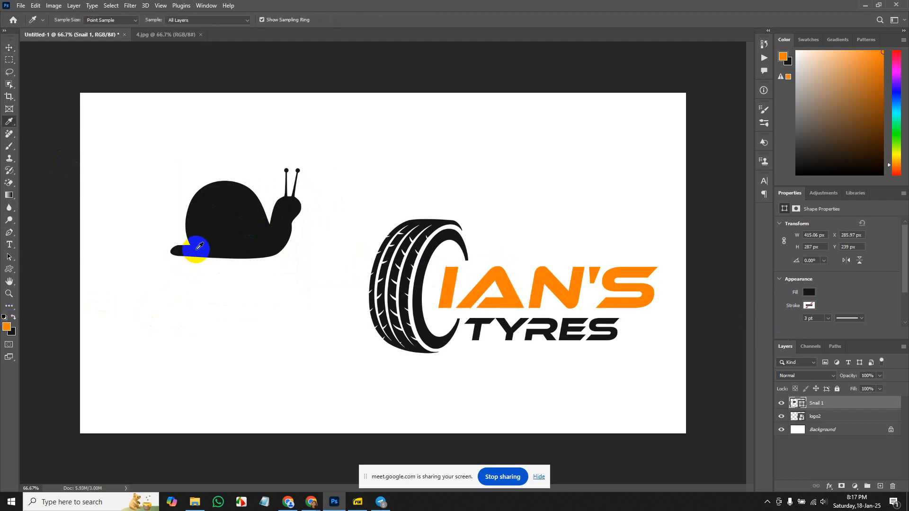
left_click(9, 48)
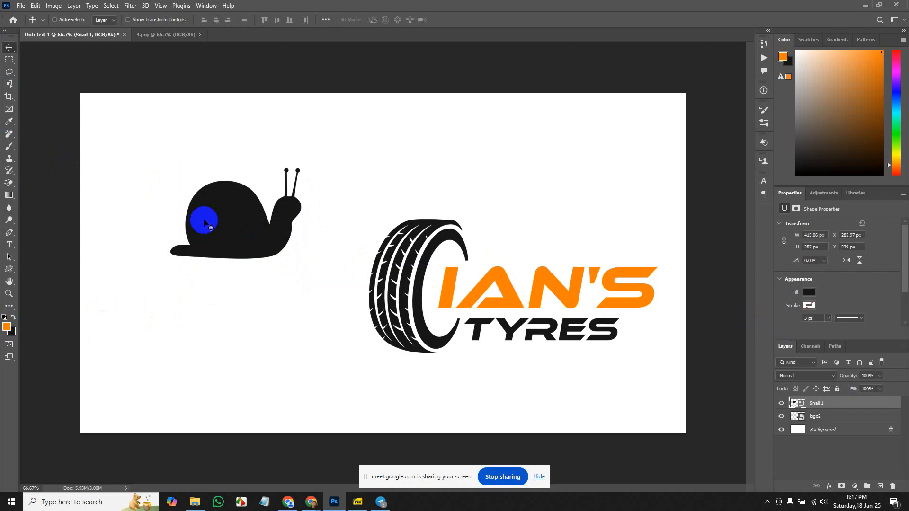
left_click_drag(232, 228, 258, 234)
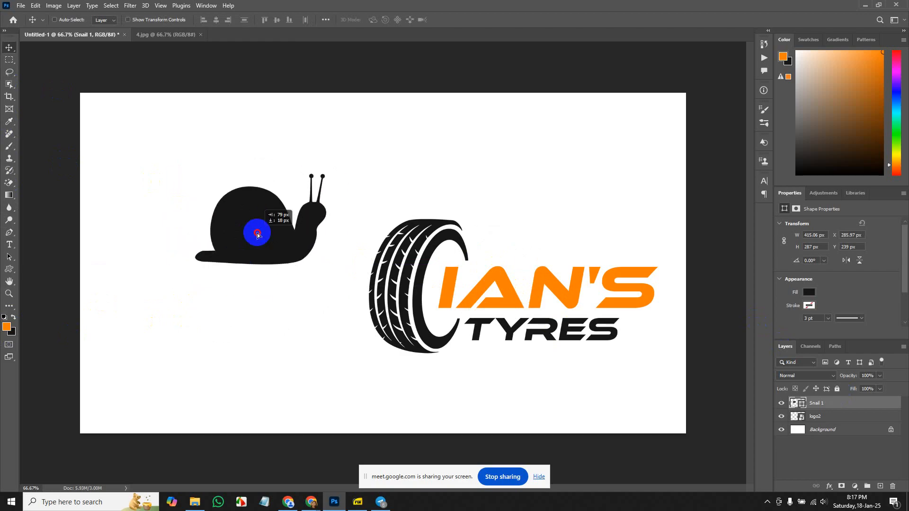
key("alt+BackSpace")
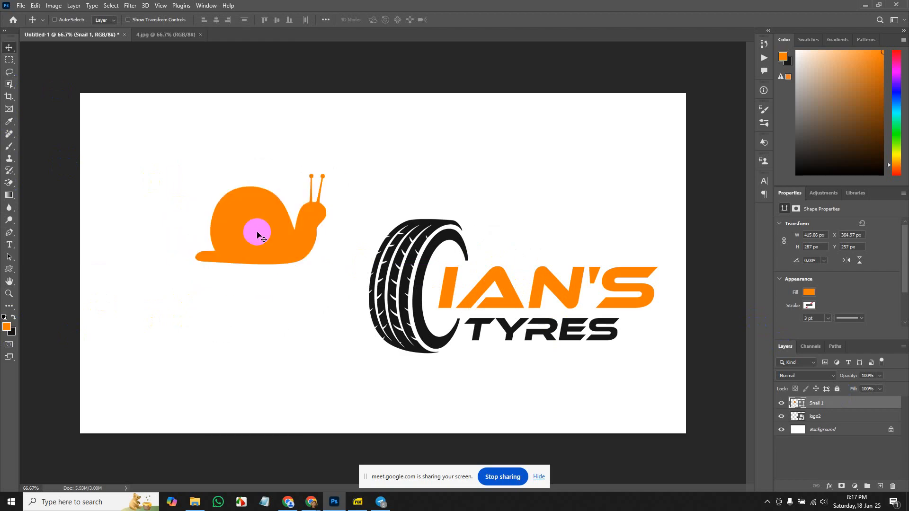
mouse_move(264, 240)
left_mouse_down()
mouse_move(263, 257)
mouse_move(275, 234)
left_mouse_up()
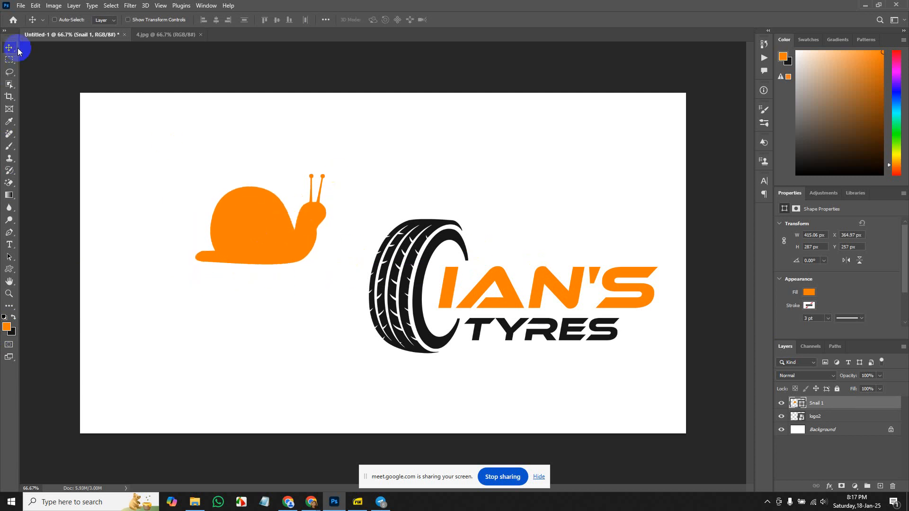
- Sample the snail's orange with the Eyedropper Tool and view the other tools in its group
left_click(12, 124)
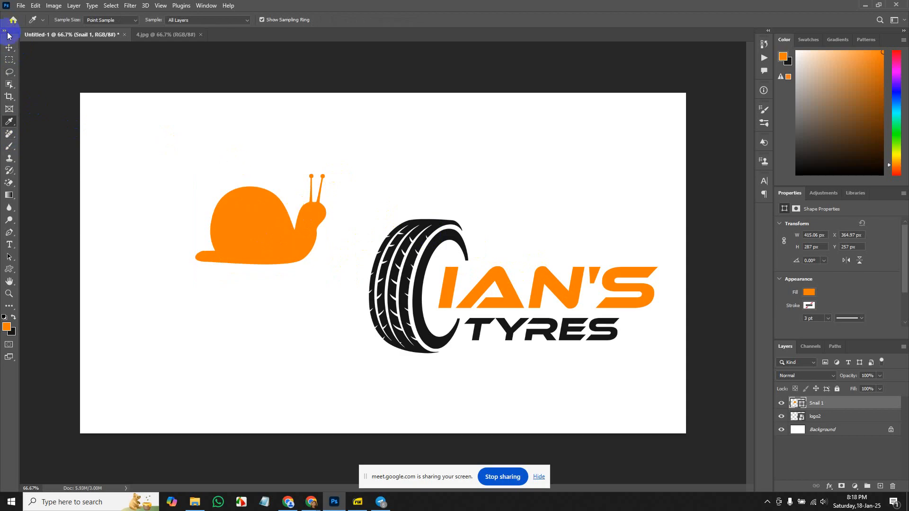
left_click(243, 231)
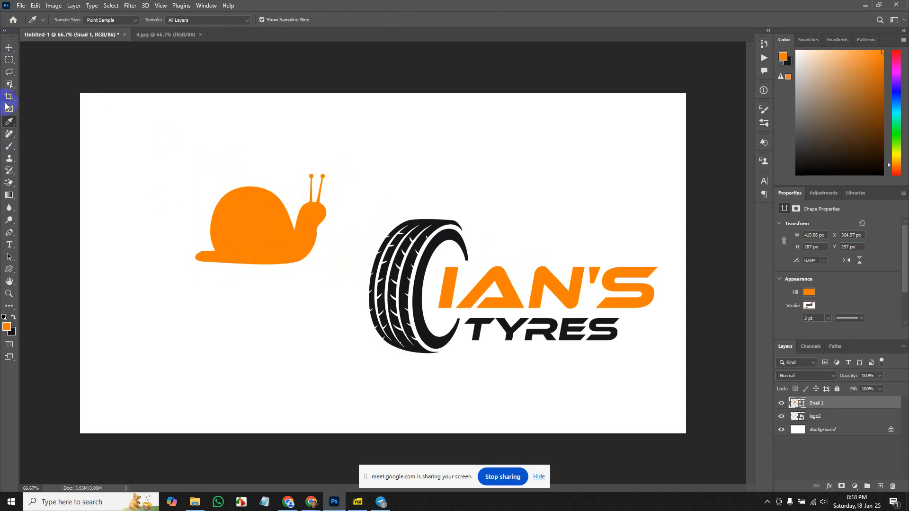
left_click_drag(8, 122, 48, 131)
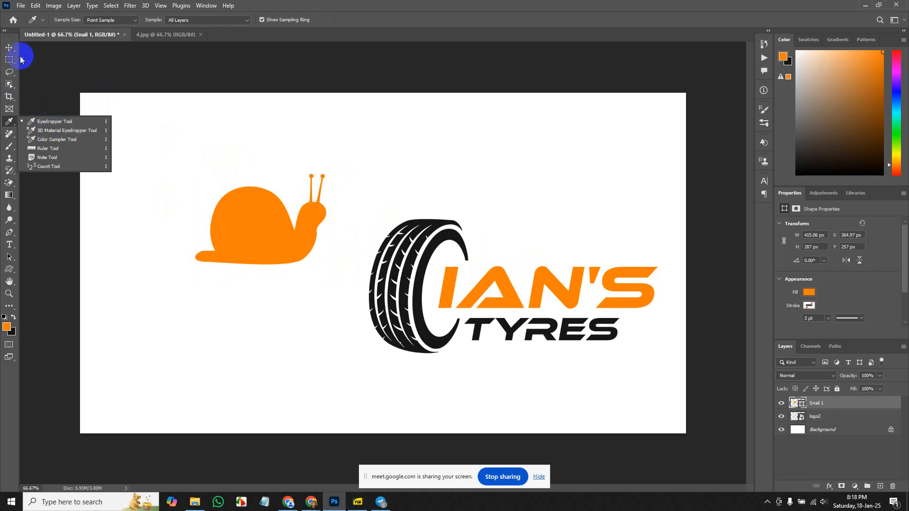
left_click(9, 48)
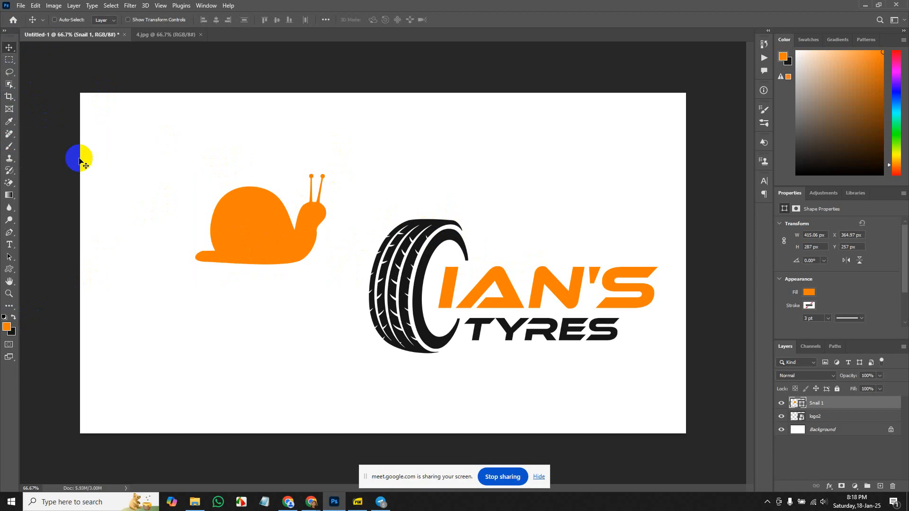
- Draw an ellipse about 162 × 207 px overlapping the upper part of the snail's shell
left_click(8, 270)
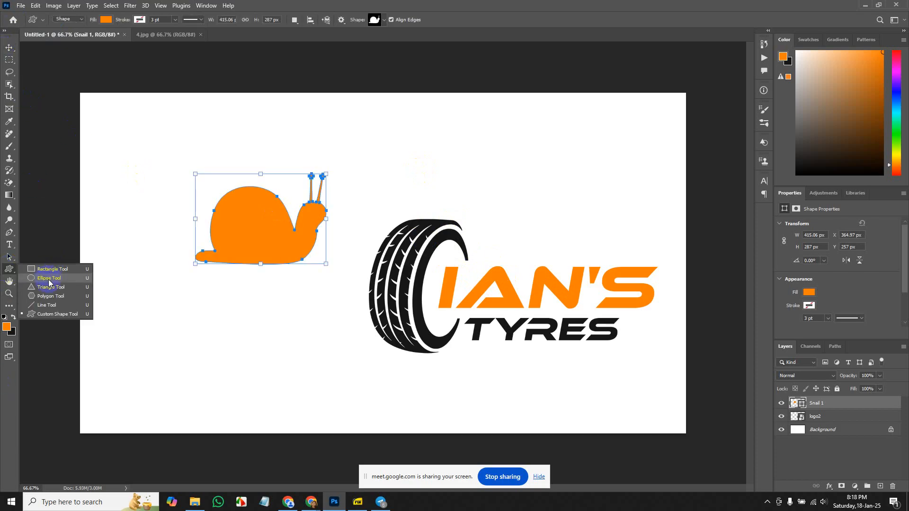
left_click(49, 280)
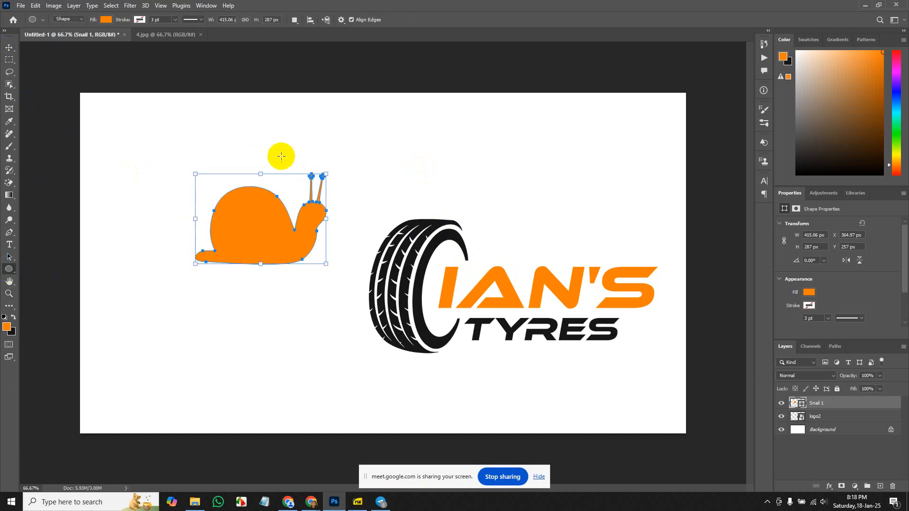
left_click(281, 155)
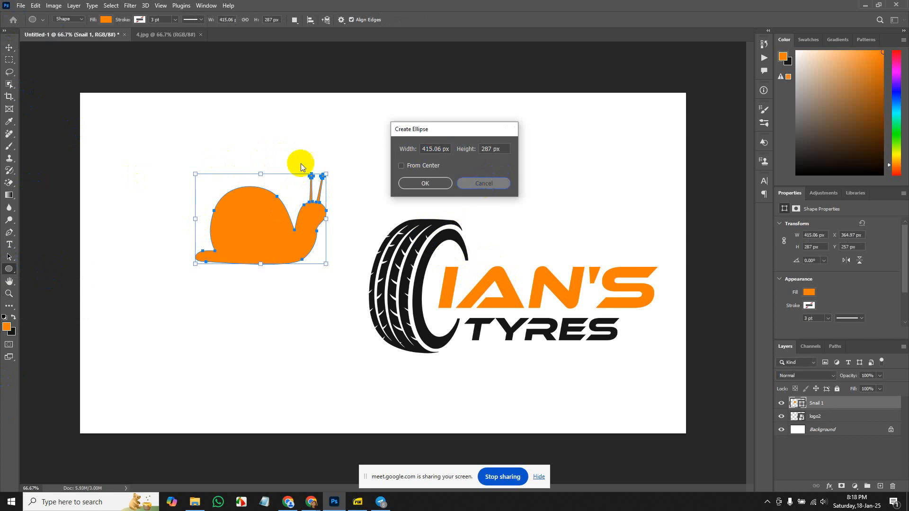
key("Escape")
left_click_drag(222, 141, 272, 206)
key("Return")
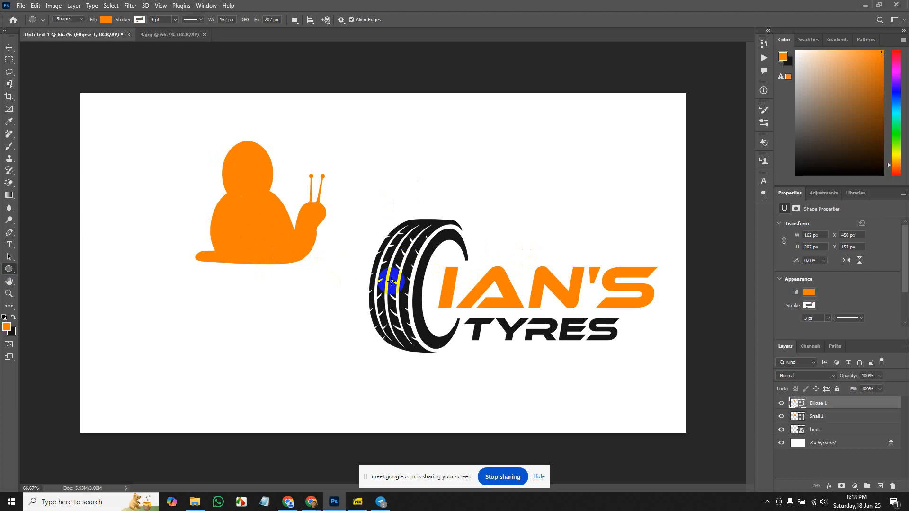
- Fill the ellipse shape's layer with the black background colour
key("i")
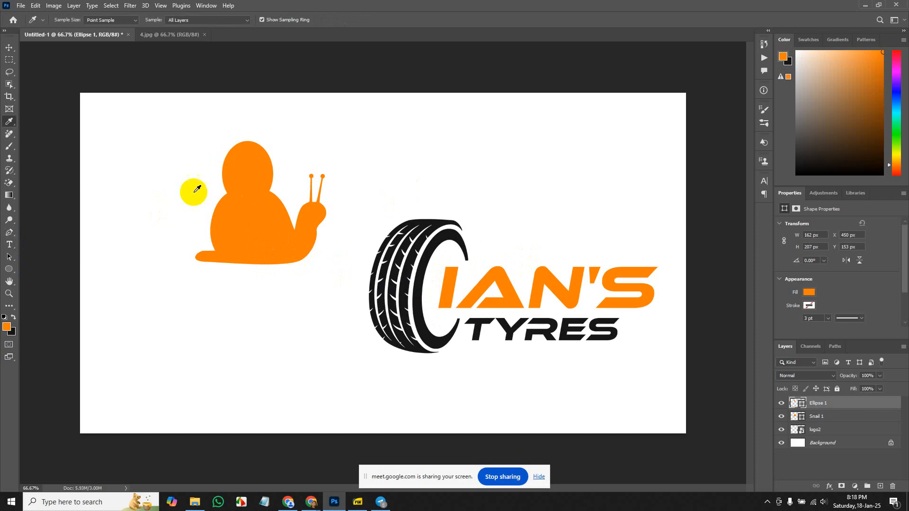
left_click(8, 49)
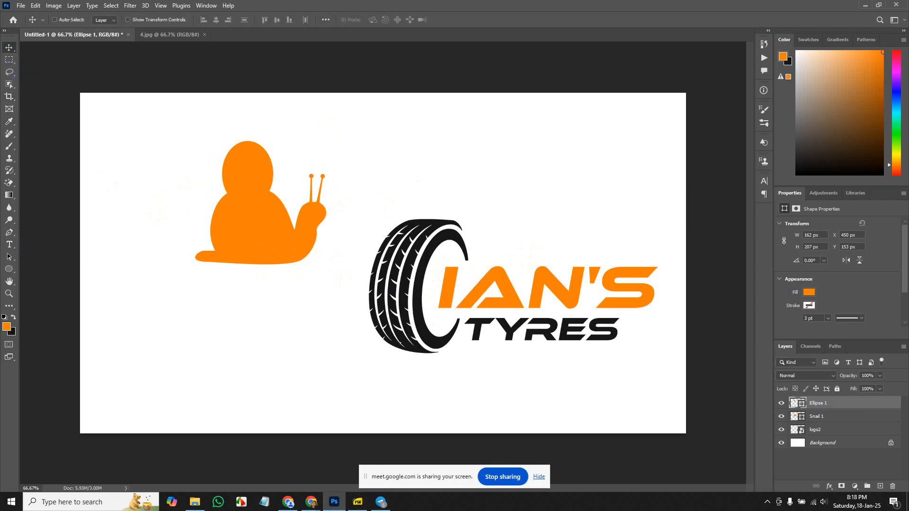
left_click(834, 416)
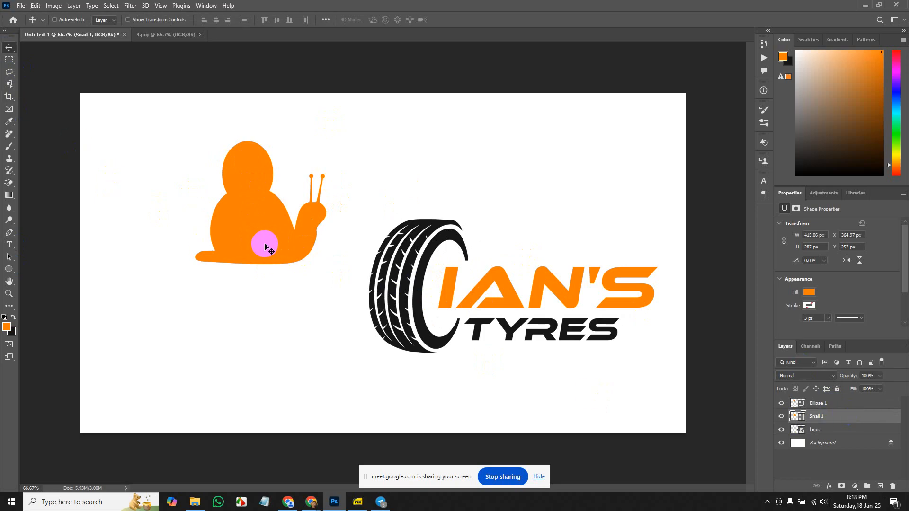
left_click(832, 406)
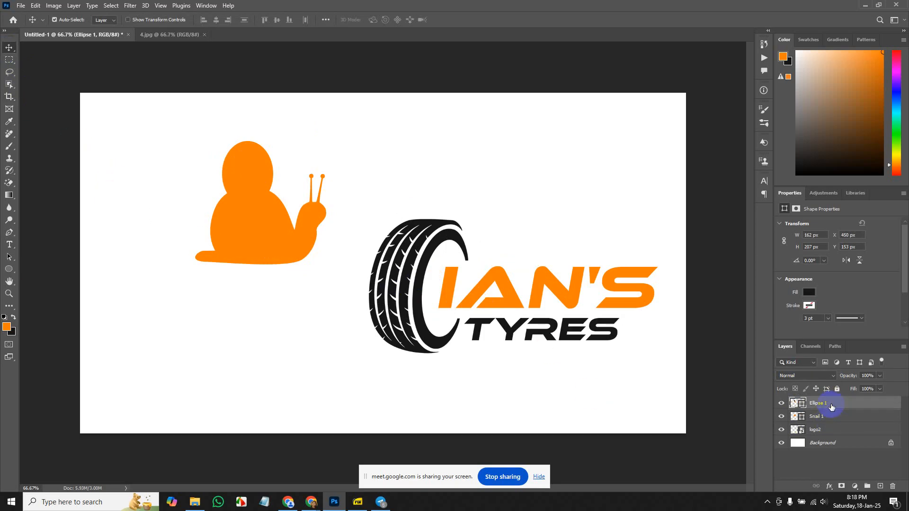
key("ctrl+BackSpace")
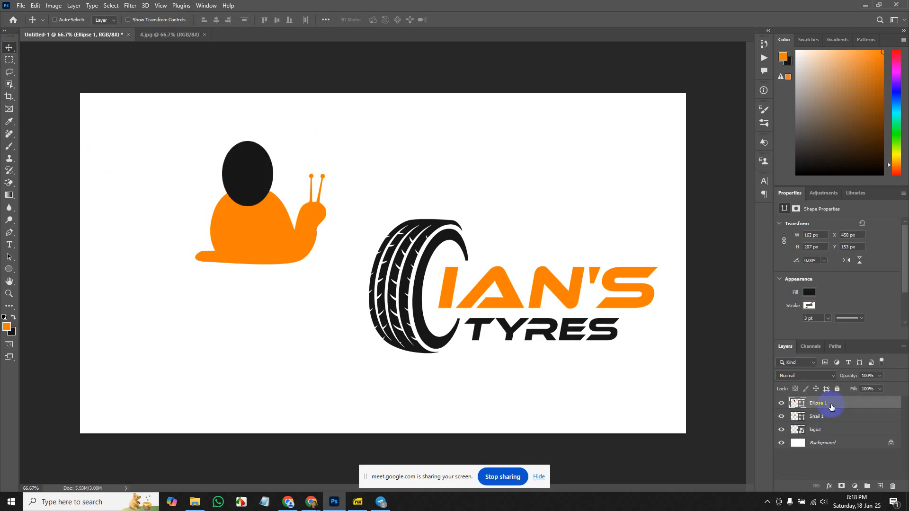
- Switch to the Google Meet call and examine its host controls, including the contributors' microphone permission
left_click(314, 504)
left_click(280, 456)
left_click(847, 479)
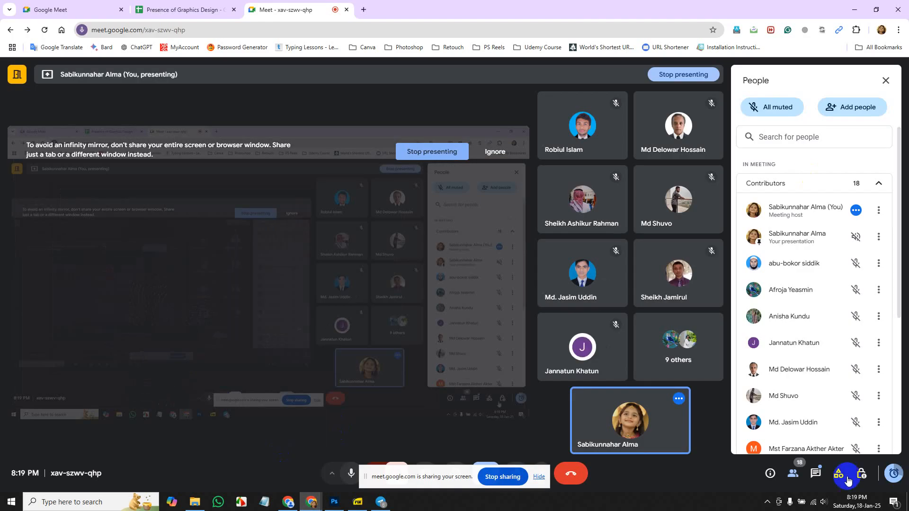
left_click(860, 476)
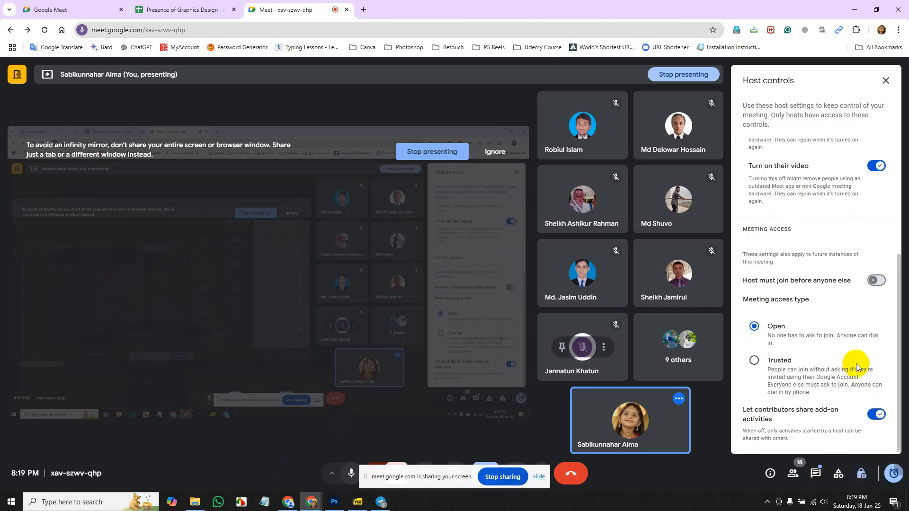
scroll(856, 363, "up", 4)
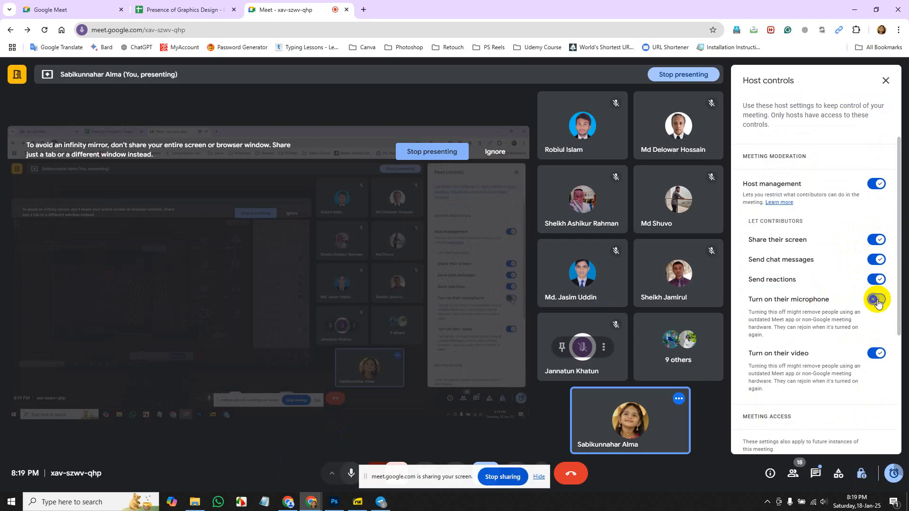
- Return to Photoshop and delete the ellipse, snail and logo layers, leaving only the background
left_click(338, 505)
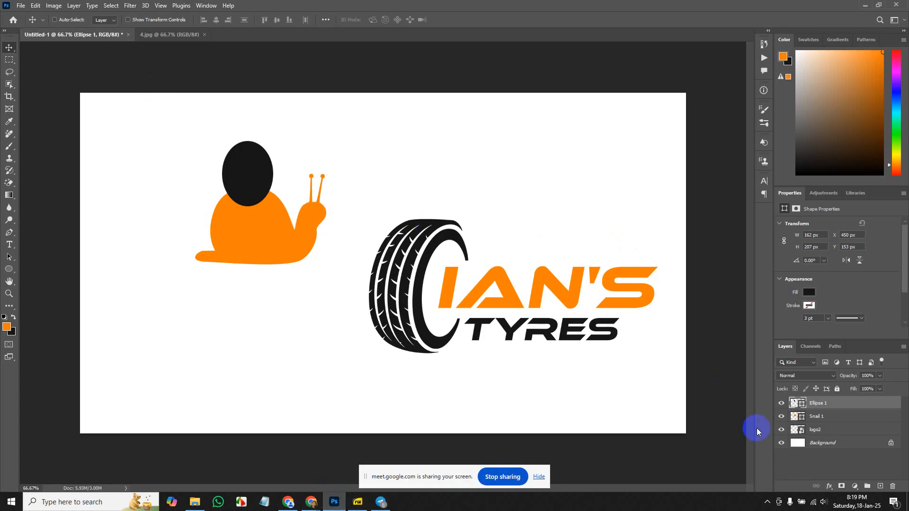
key("Delete")
key("Delete")
key("Delete")
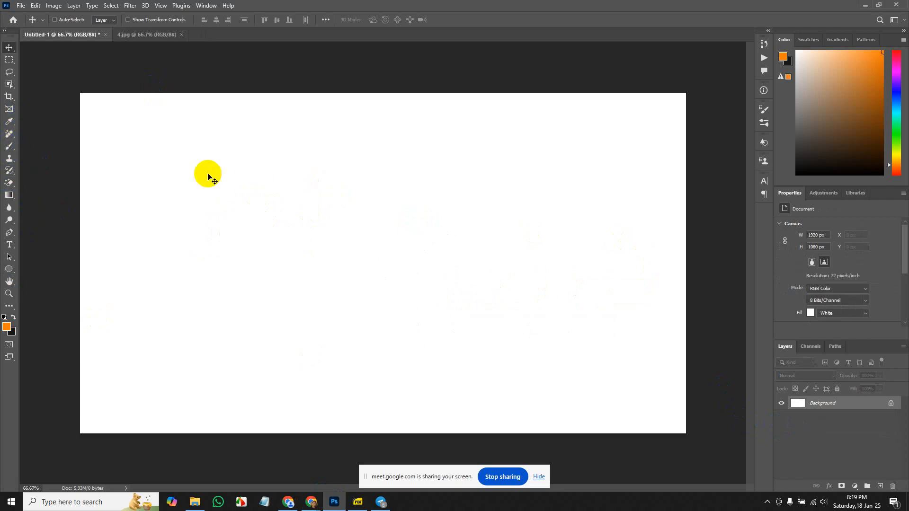
- Choose the 3D Material Eyedropper Tool and fill the background layer with the orange foreground colour
left_click(9, 121)
right_click(9, 121)
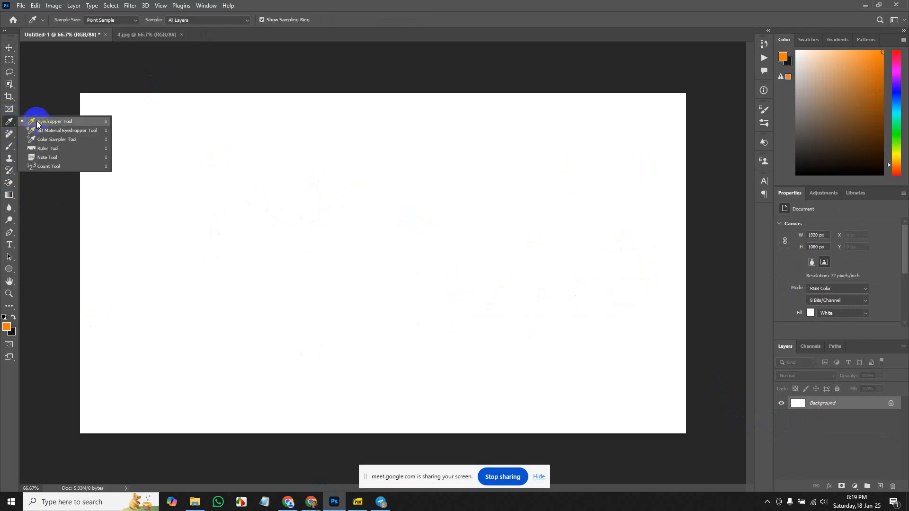
left_click(74, 129)
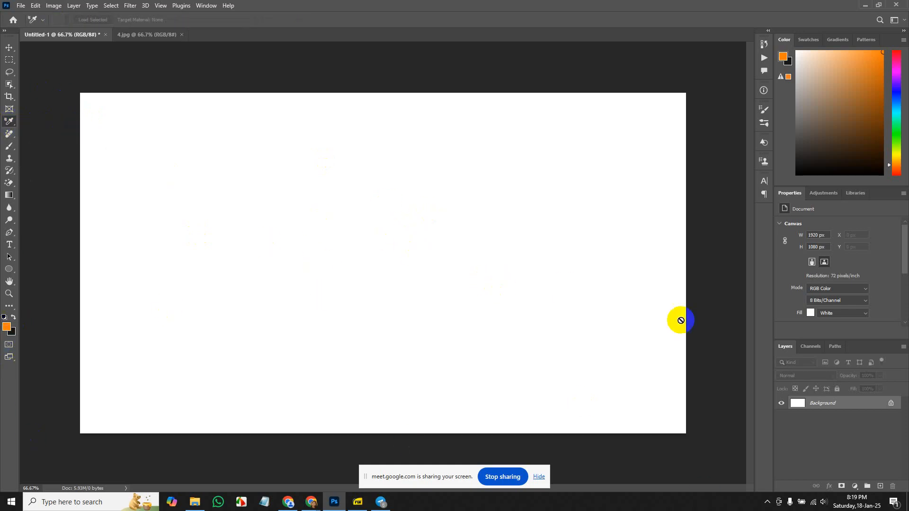
key("alt+BackSpace")
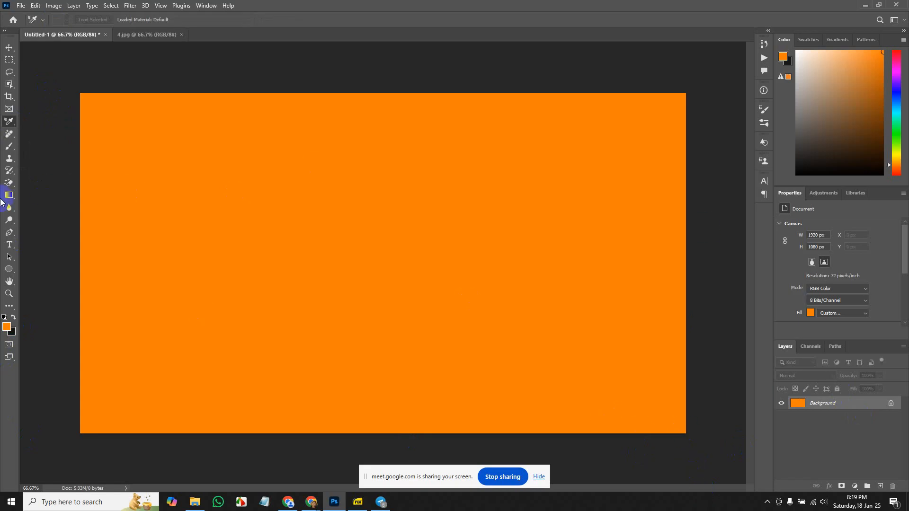
- Create a Sphere mesh preset from the orange background layer and accept the switch to the 3D workspace
left_click(146, 6)
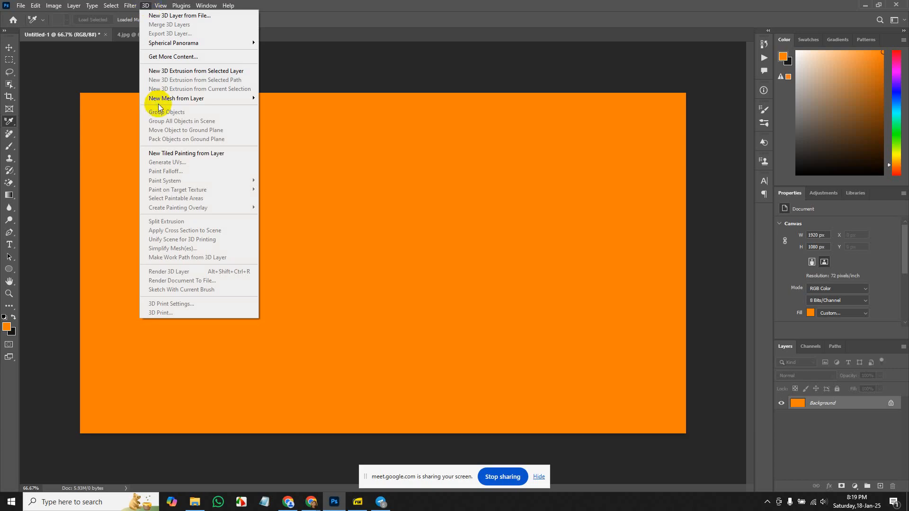
mouse_move(183, 102)
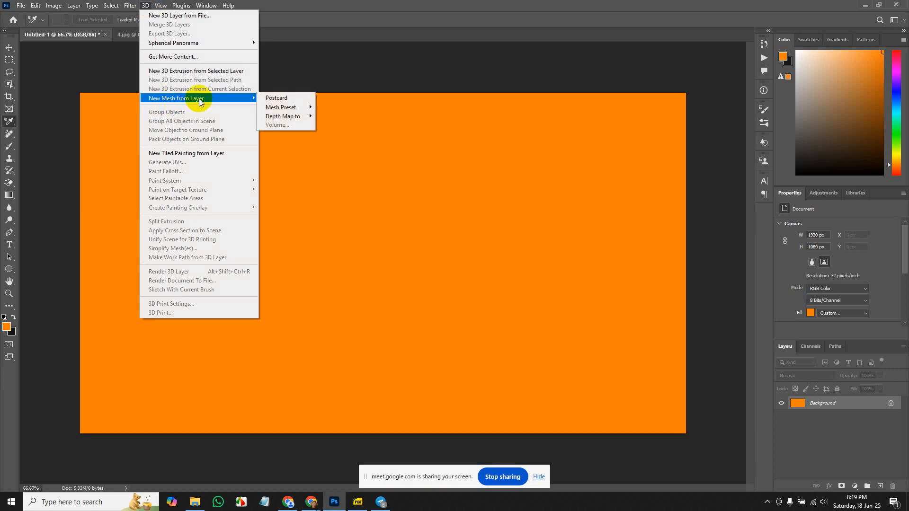
mouse_move(286, 113)
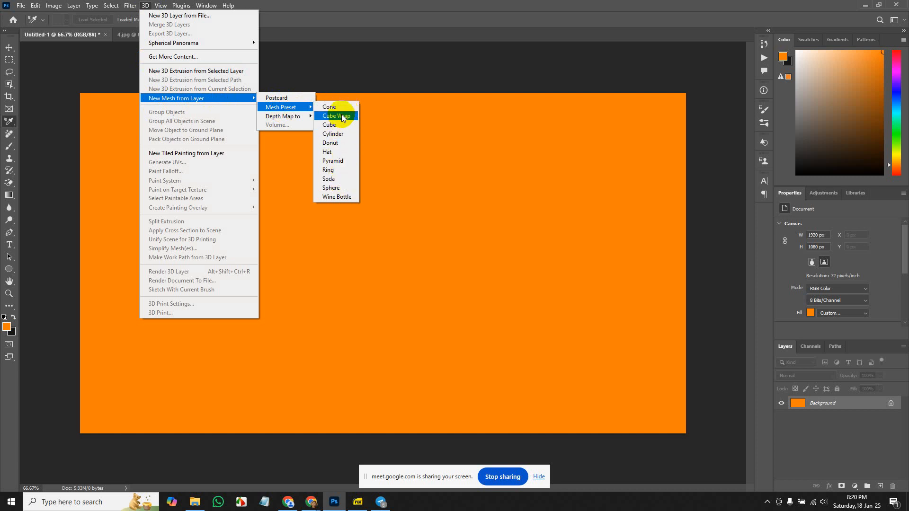
left_click(340, 188)
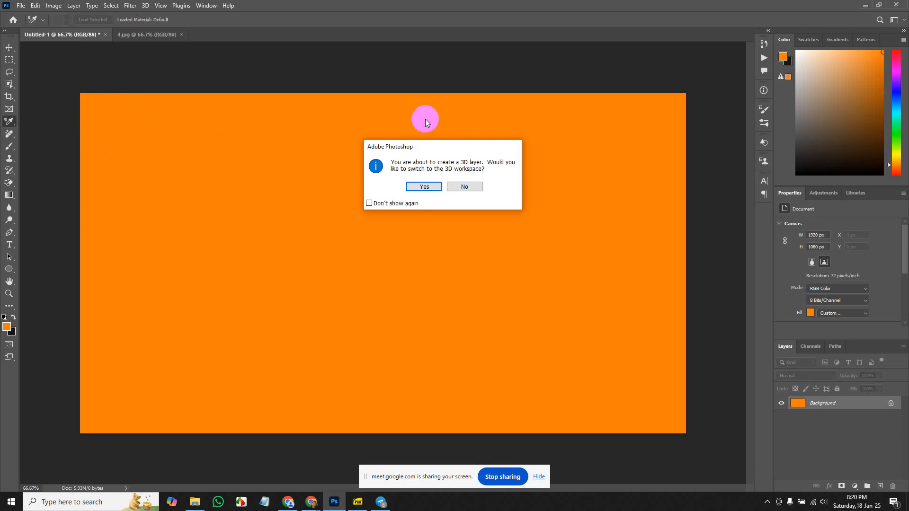
left_click(423, 187)
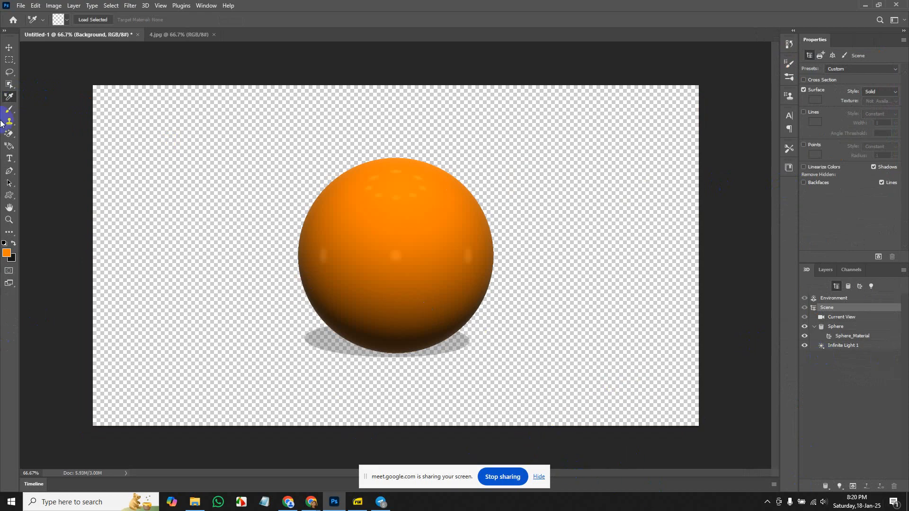
left_click(146, 8)
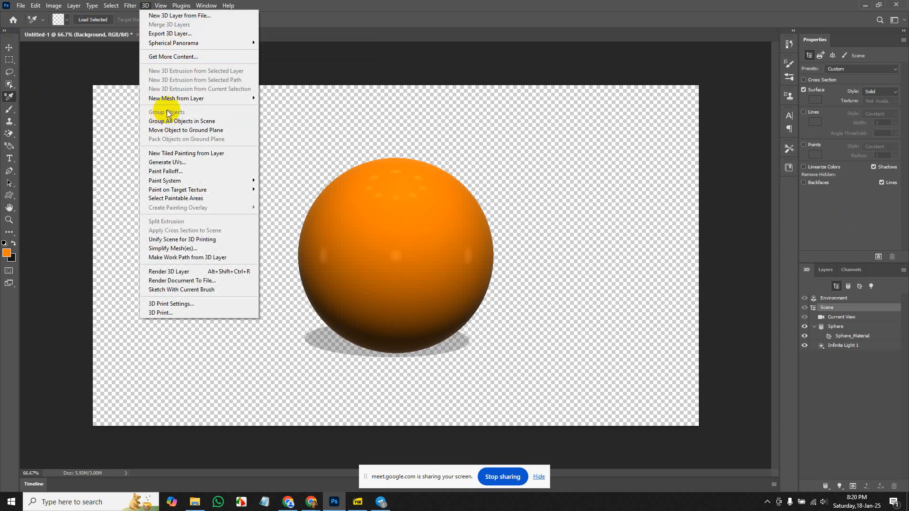
mouse_move(191, 99)
mouse_move(289, 106)
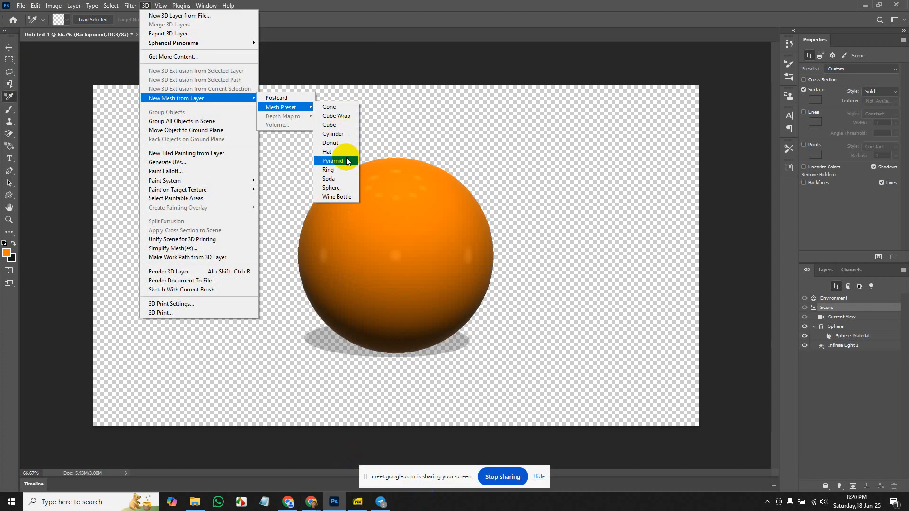
left_click(206, 5)
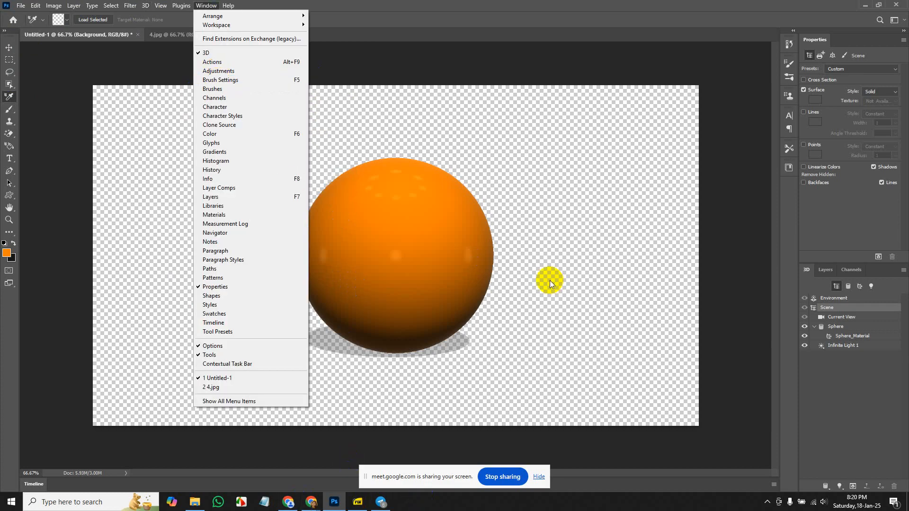
left_click(6, 98)
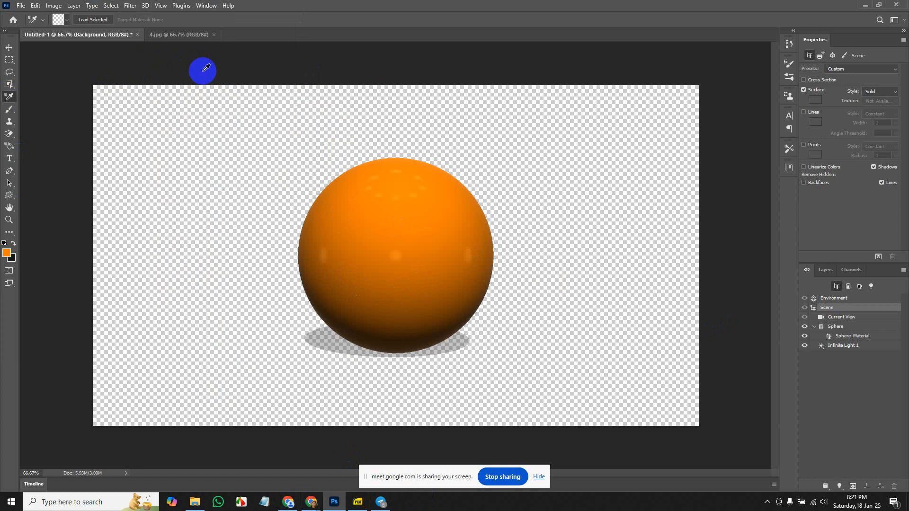
- Create a new 1920 x 1080 px, 72 ppi document and fill its white background with the orange foreground colour
key("ctrl+n")
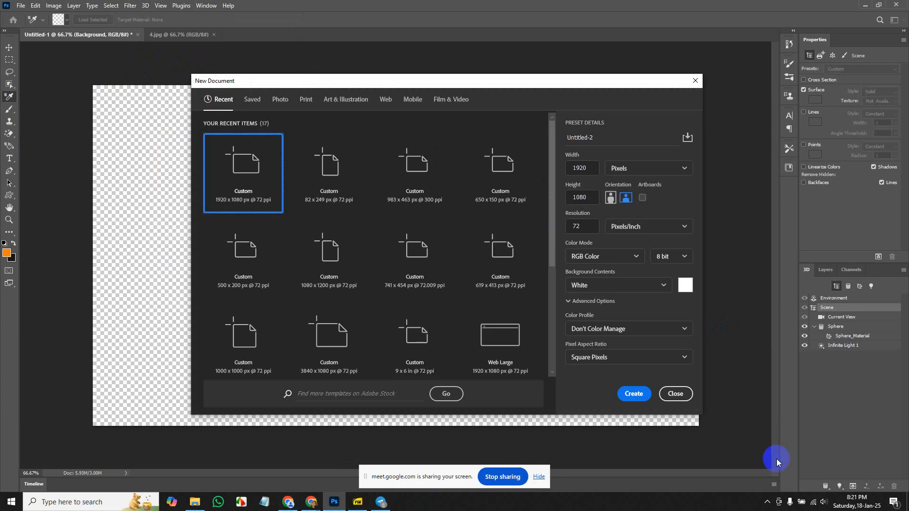
left_click(639, 395)
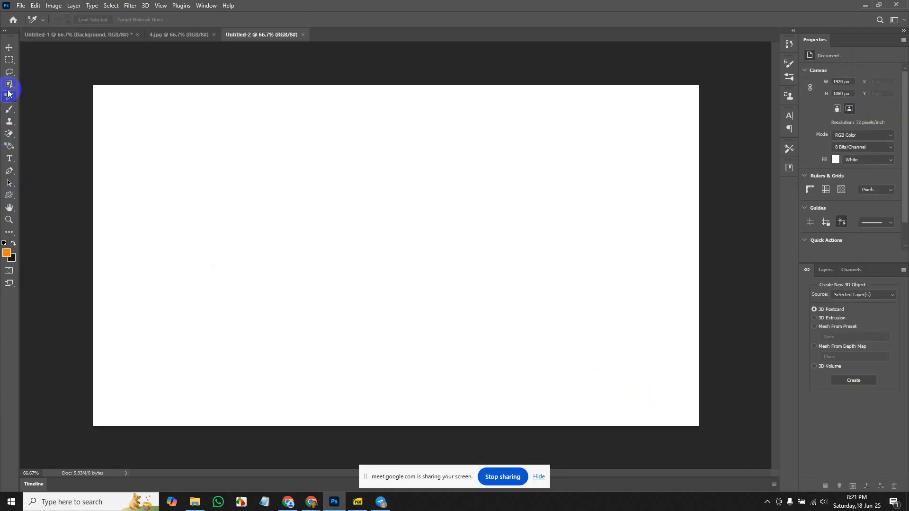
left_click(381, 217)
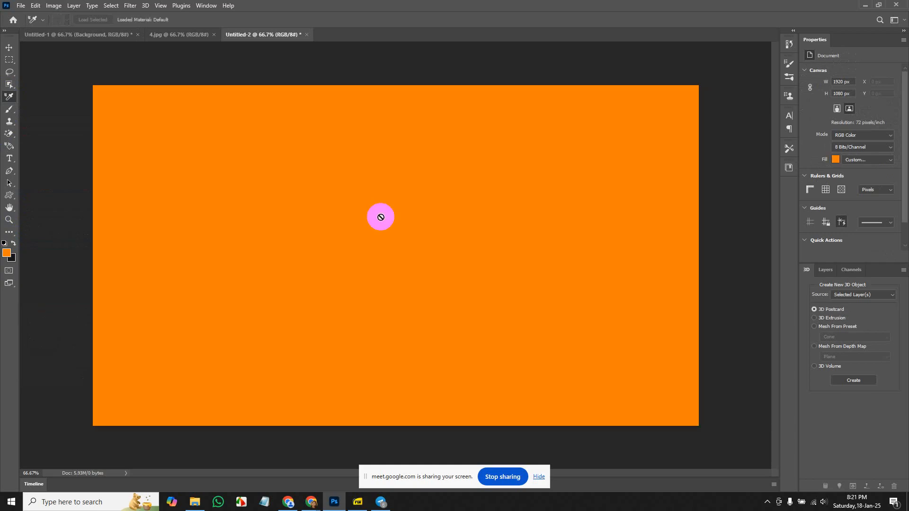
- Create a Cube mesh preset from the orange background layer and orbit it to expose the top, left and front faces
left_click(150, 10)
mouse_move(247, 98)
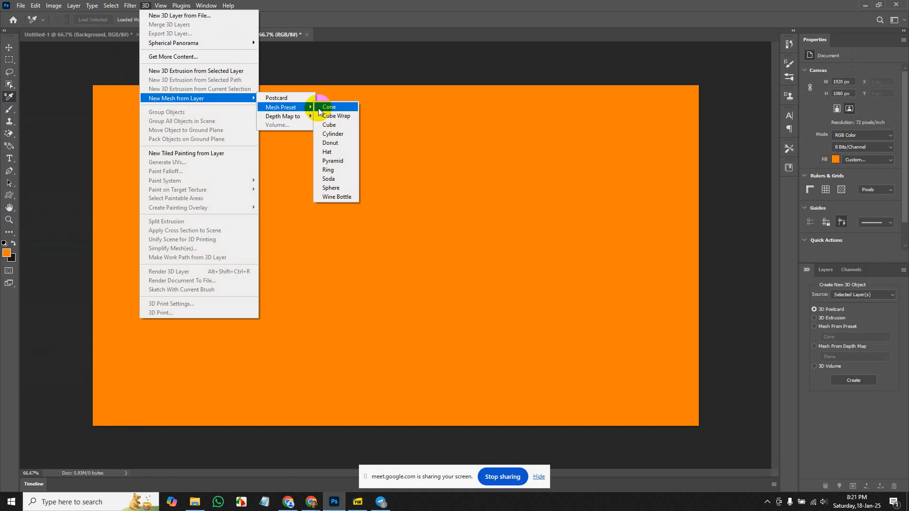
left_click(345, 124)
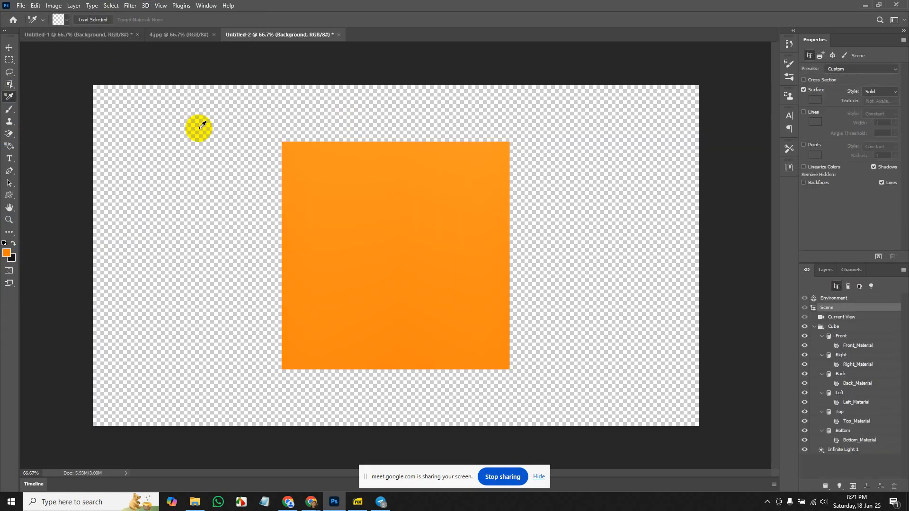
left_click(10, 47)
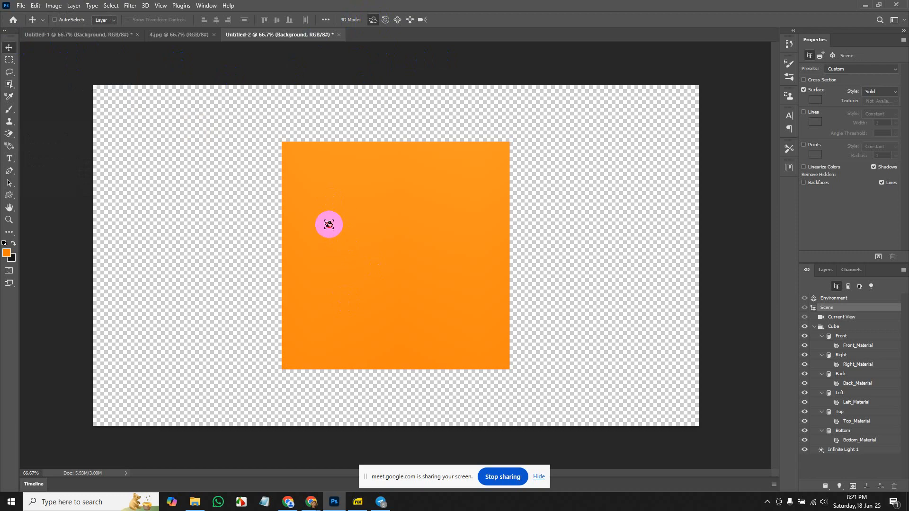
left_click_drag(341, 208, 402, 247)
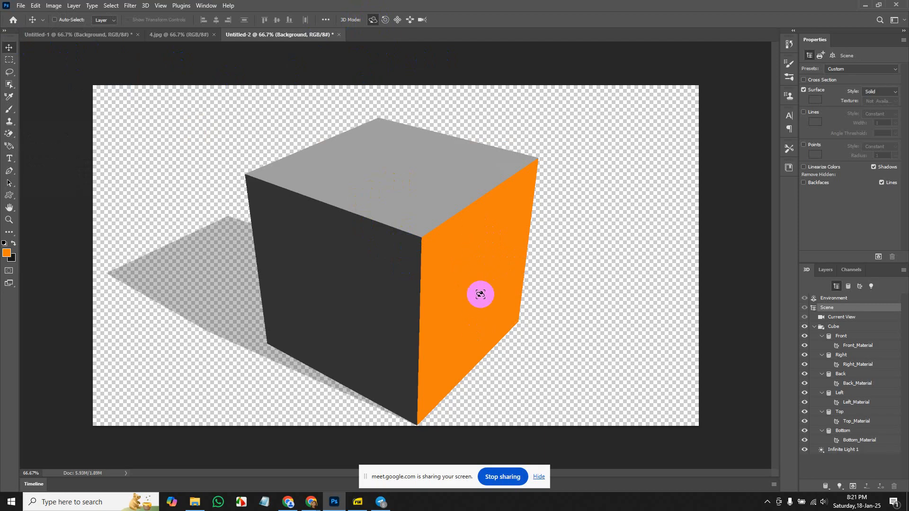
- Try to copy the orange front face's material onto the cube's top and left faces with the 3D Material Eyedropper and Drop tools
left_click(9, 98)
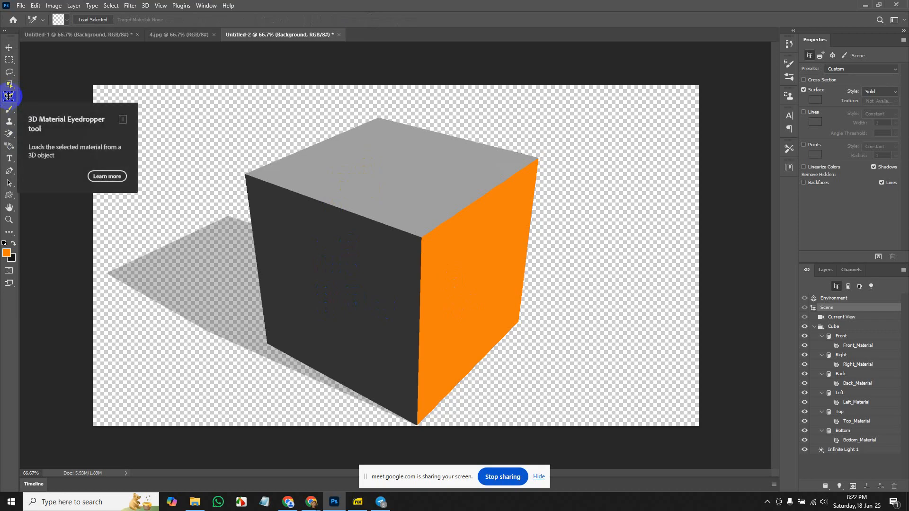
left_click(468, 231)
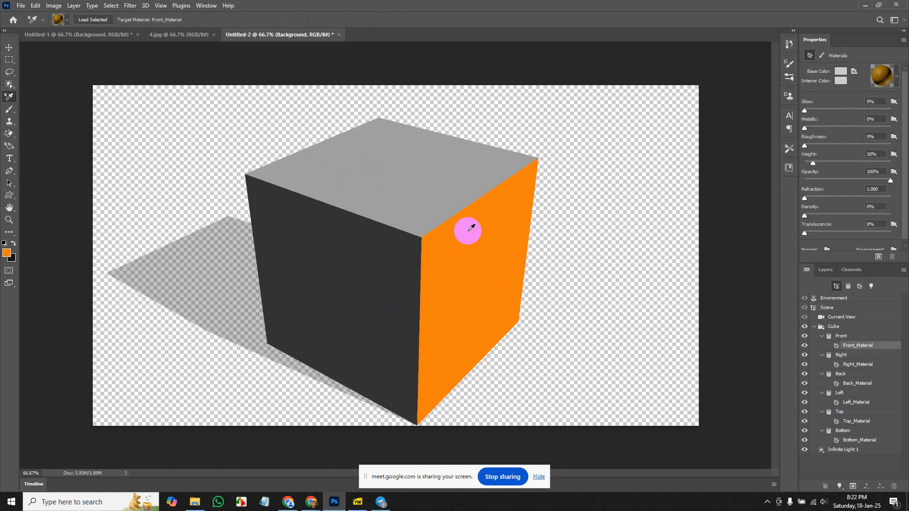
left_click(8, 148)
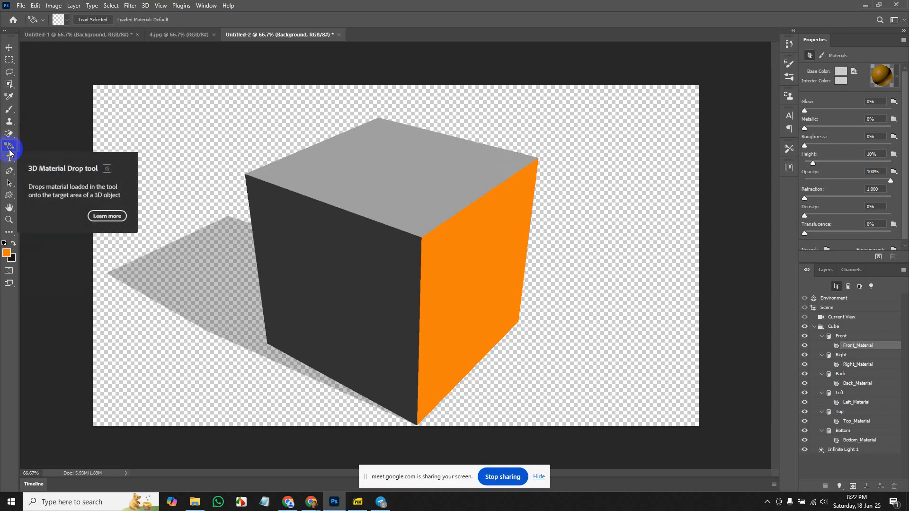
left_click(9, 149)
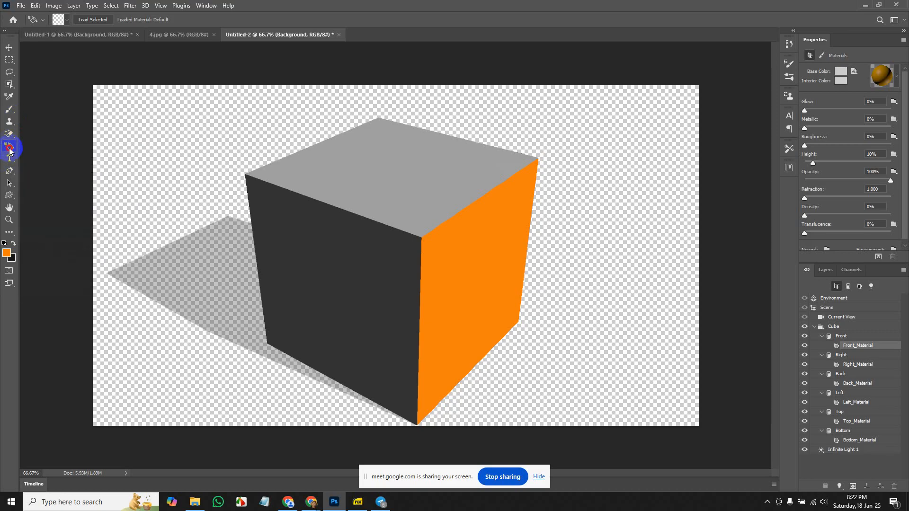
left_click(381, 172)
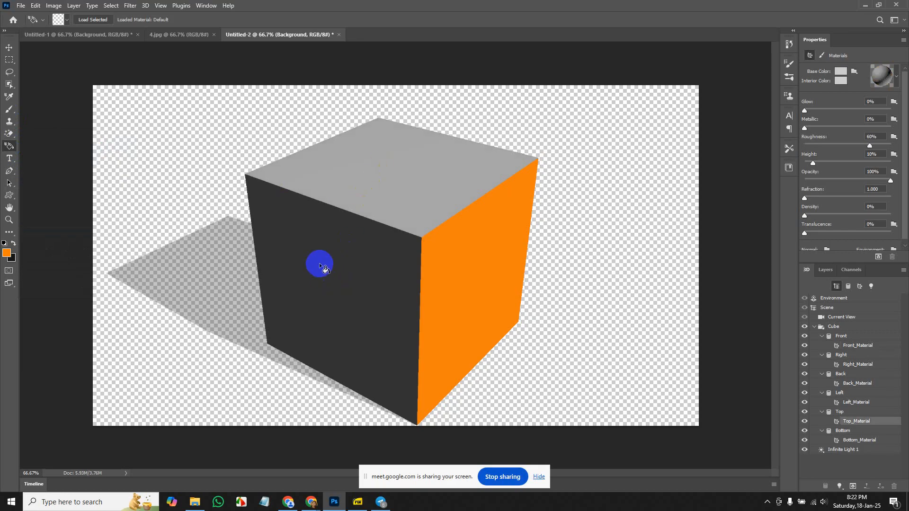
left_click(324, 250)
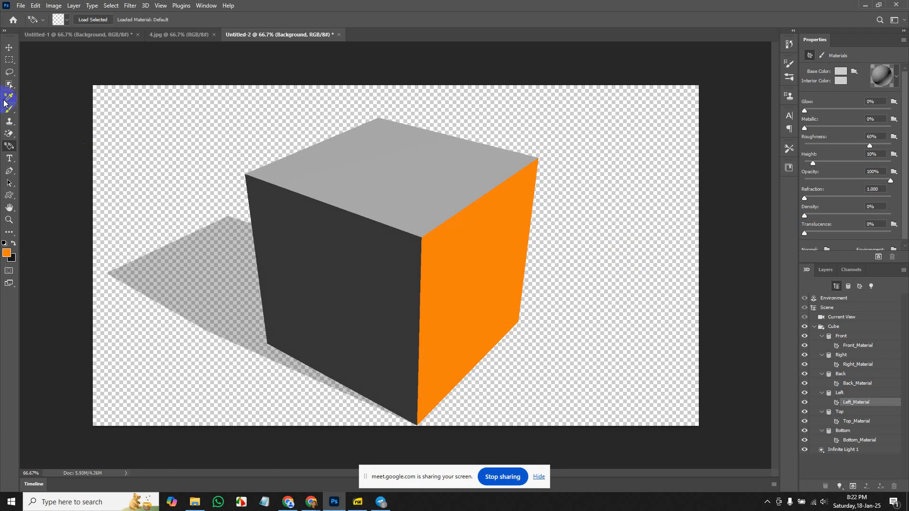
- Sample the orange front material with the 3D Material Eyedropper and drop it onto the cube's top and left faces
left_click(10, 98)
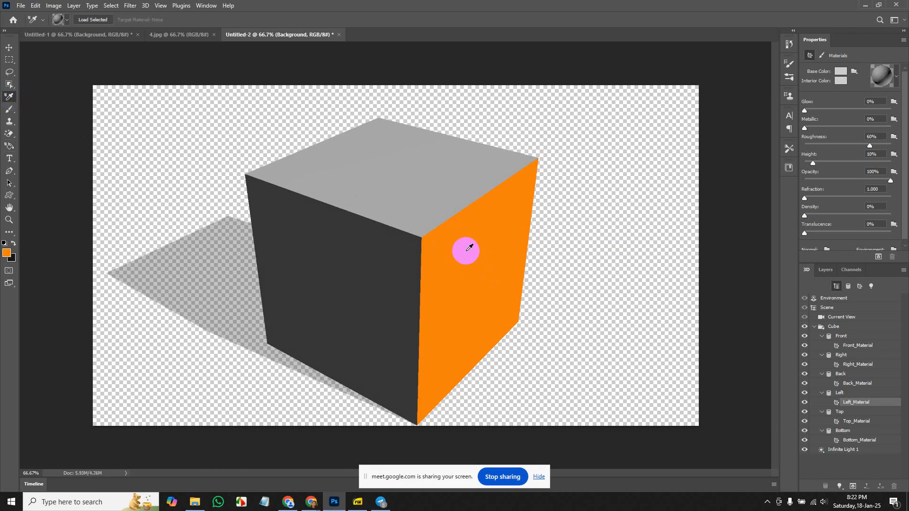
left_click(467, 254)
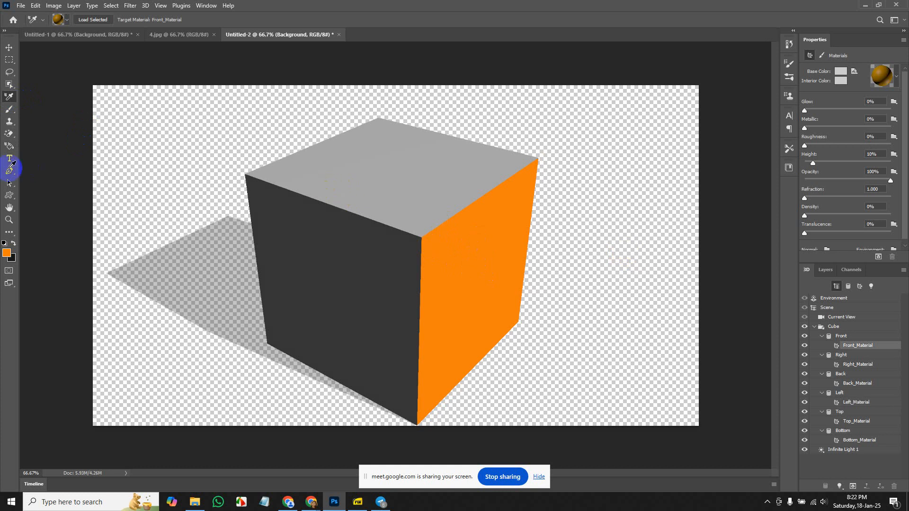
left_click(9, 146)
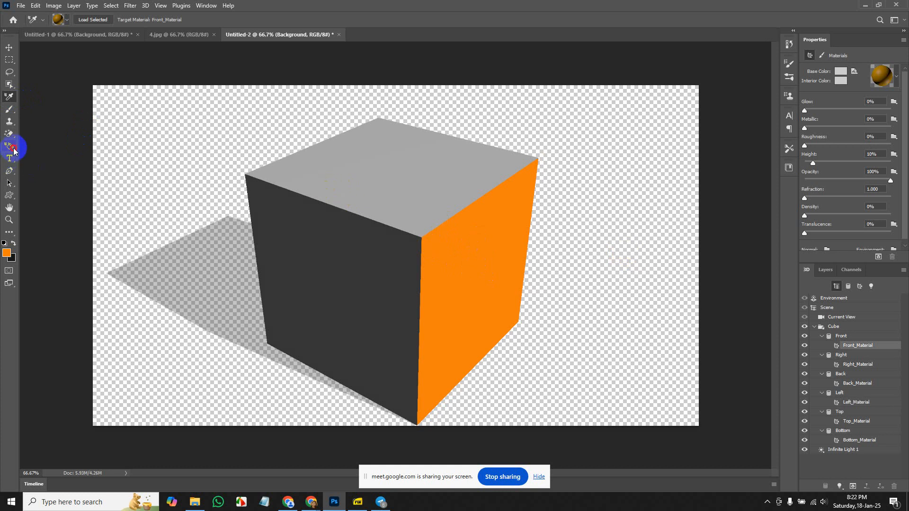
left_click(379, 169)
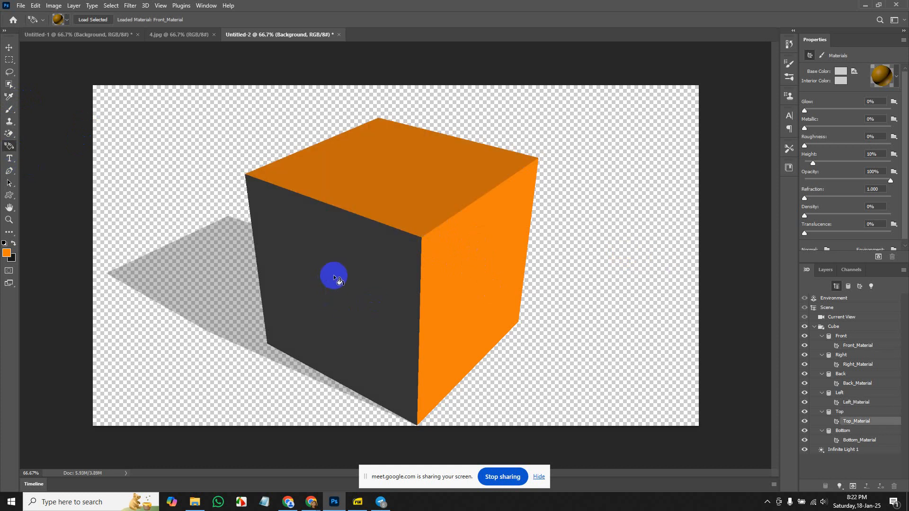
left_click(336, 275)
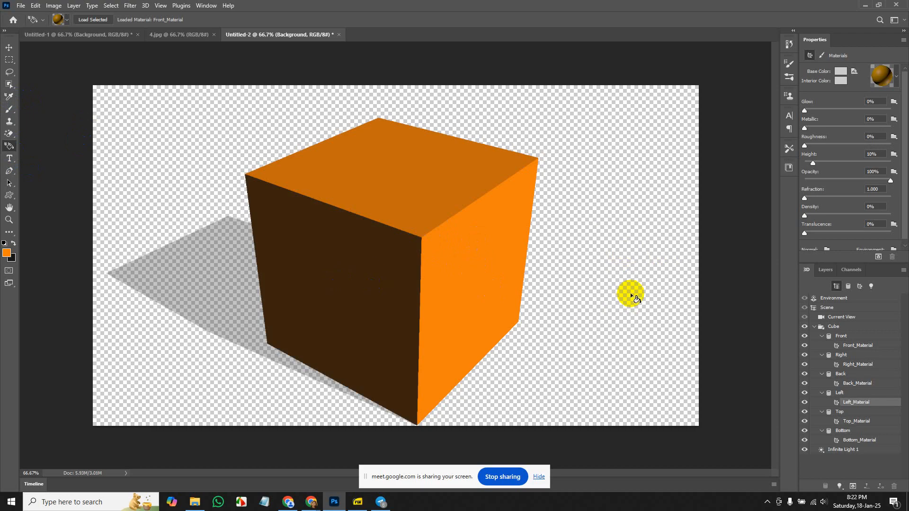
- Select the cube's front face with the Move tool and rotate that face slightly out of alignment
left_click(9, 47)
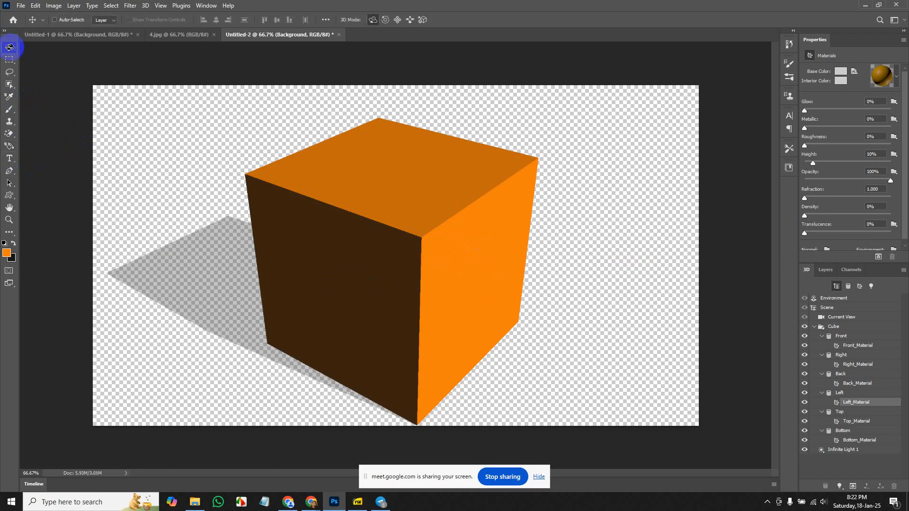
left_click(462, 257)
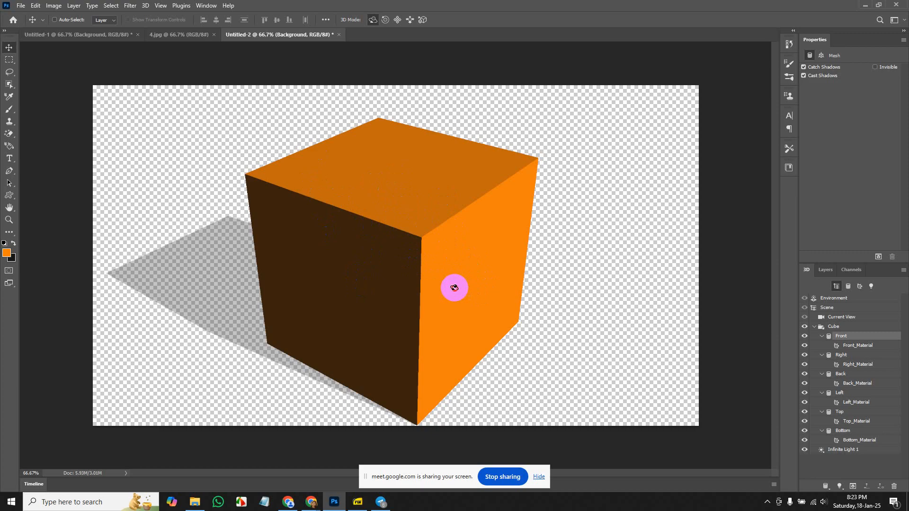
left_click_drag(455, 288, 579, 256)
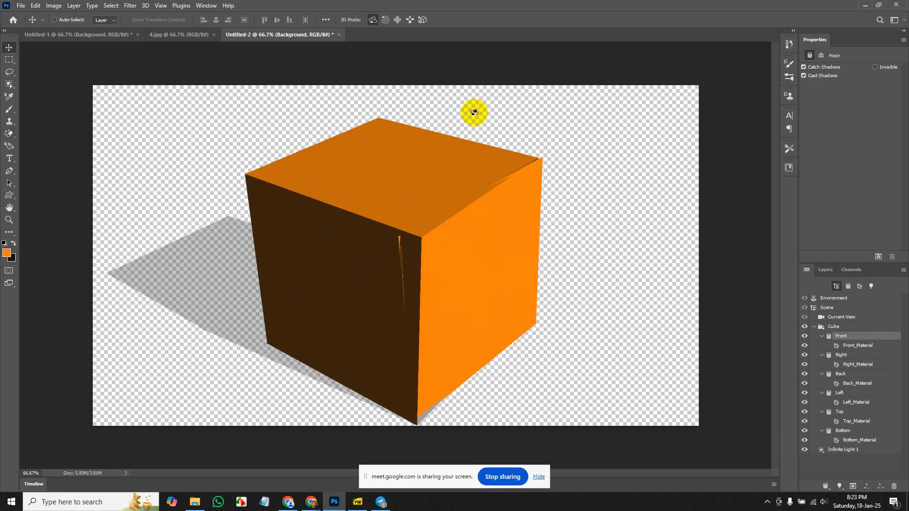
- Close the 4.jpg document and switch to the Untitled-1 document with the sphere
left_click(190, 36)
left_click(214, 34)
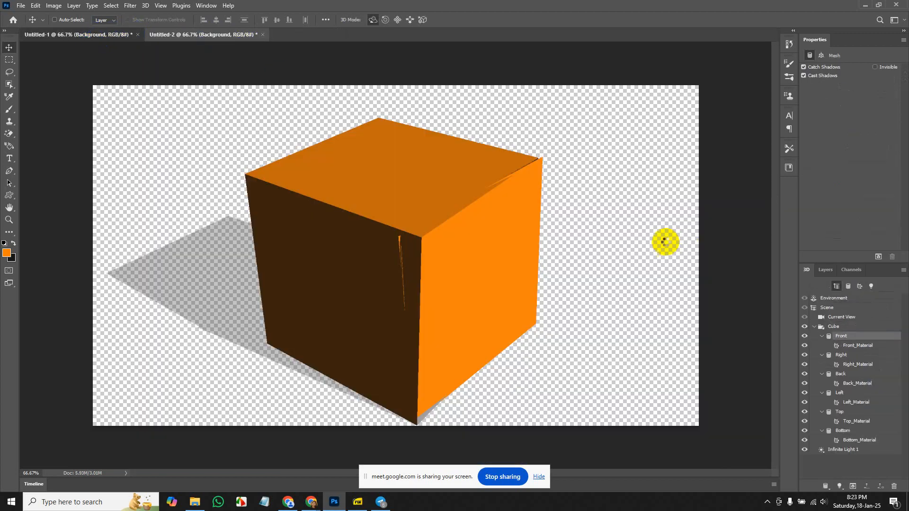
left_click(94, 41)
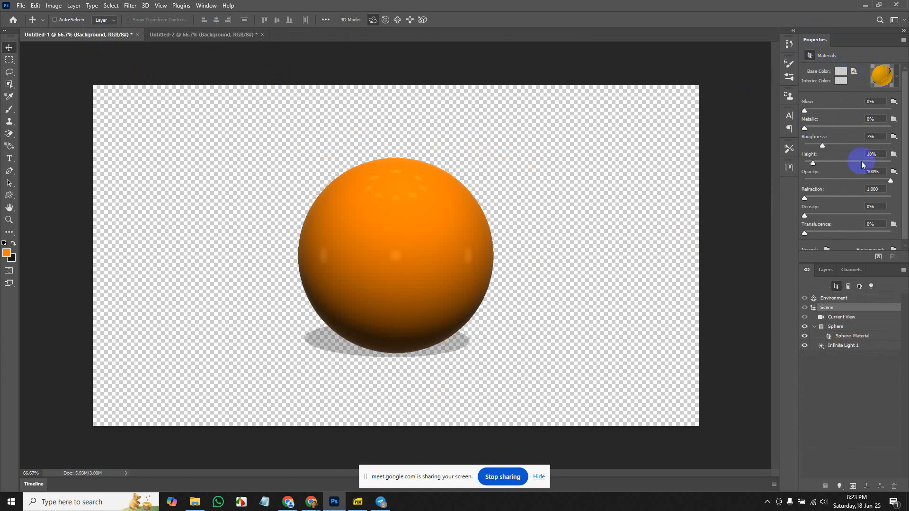
- Apply the red floral-patterned material preset to the sphere and browse the other available material presets
left_click(895, 84)
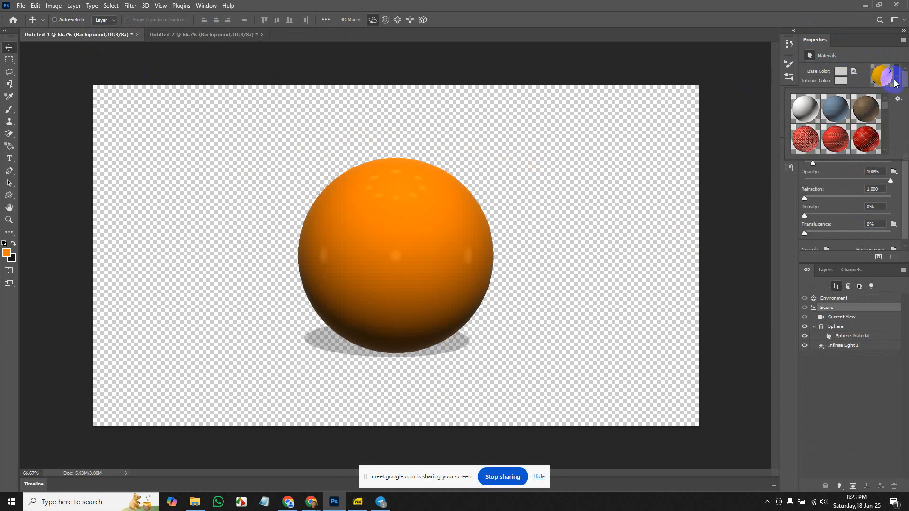
scroll(850, 127, "down", 3)
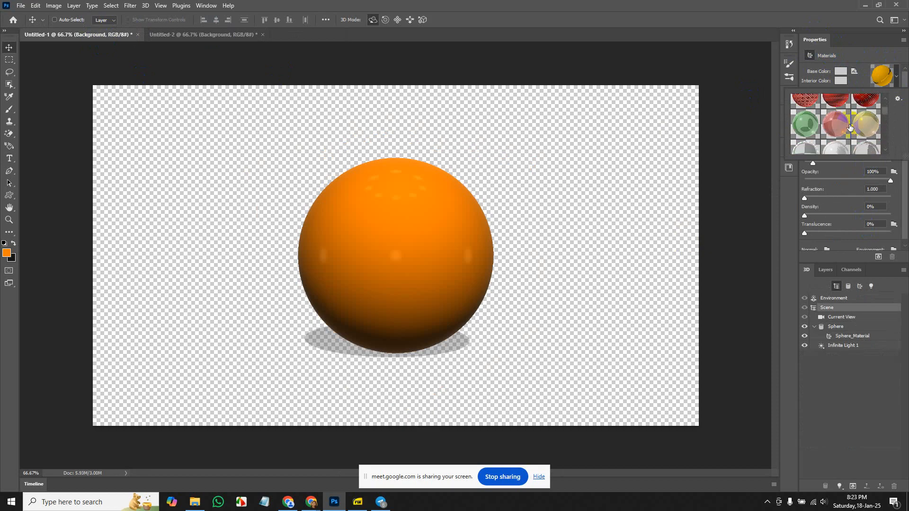
scroll(851, 127, "up", 3)
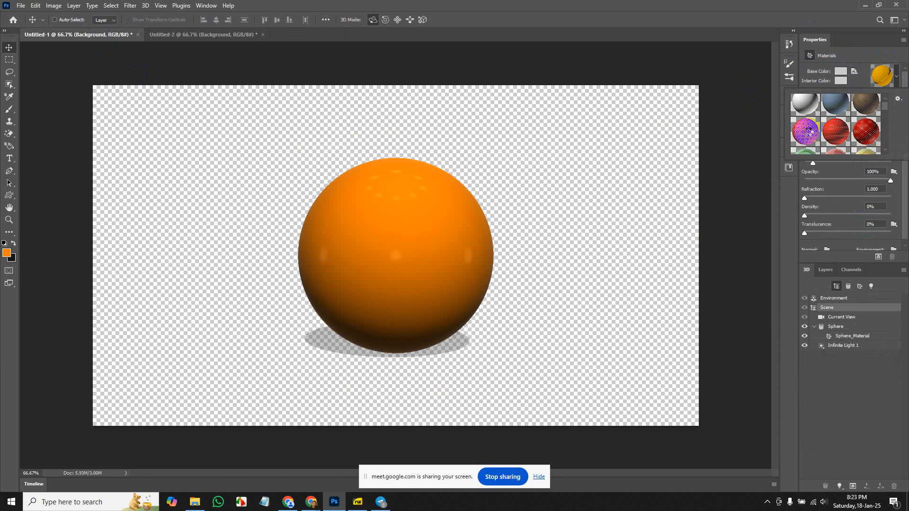
left_click(809, 133)
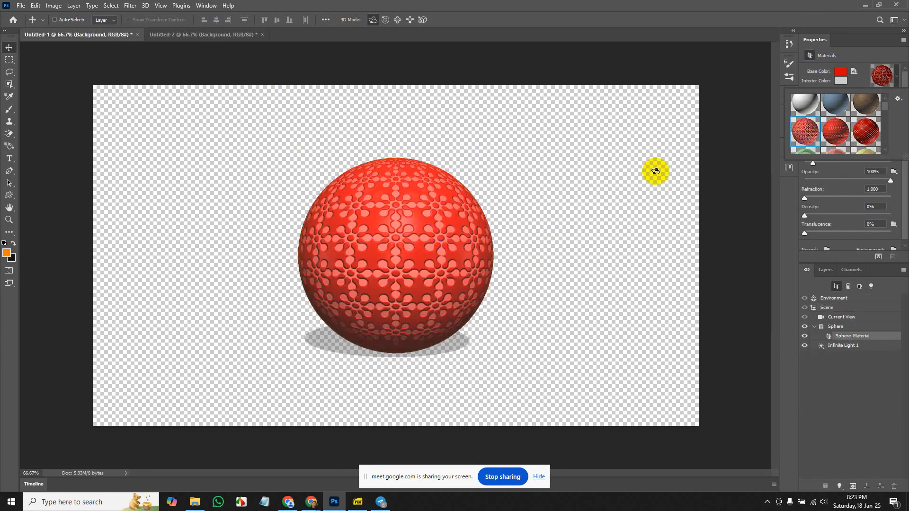
scroll(847, 132, "down", 1)
scroll(847, 132, "down", 5)
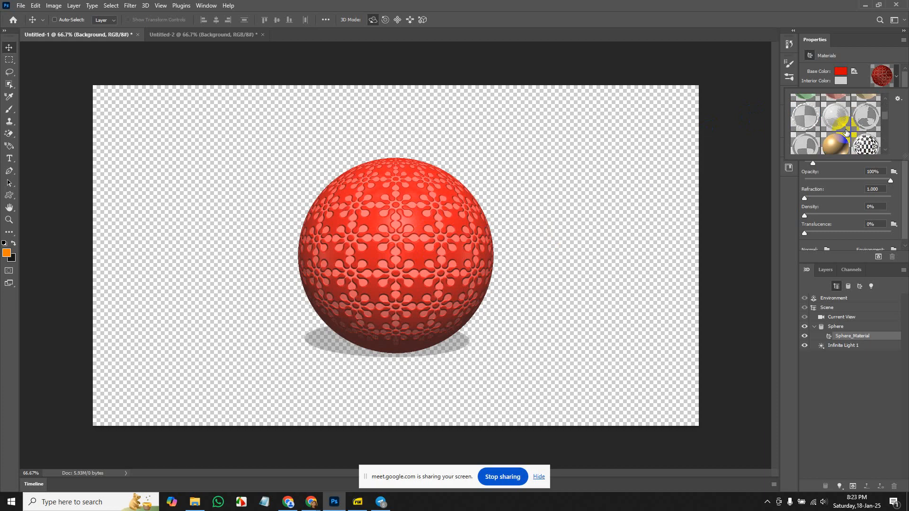
scroll(846, 132, "up", 6)
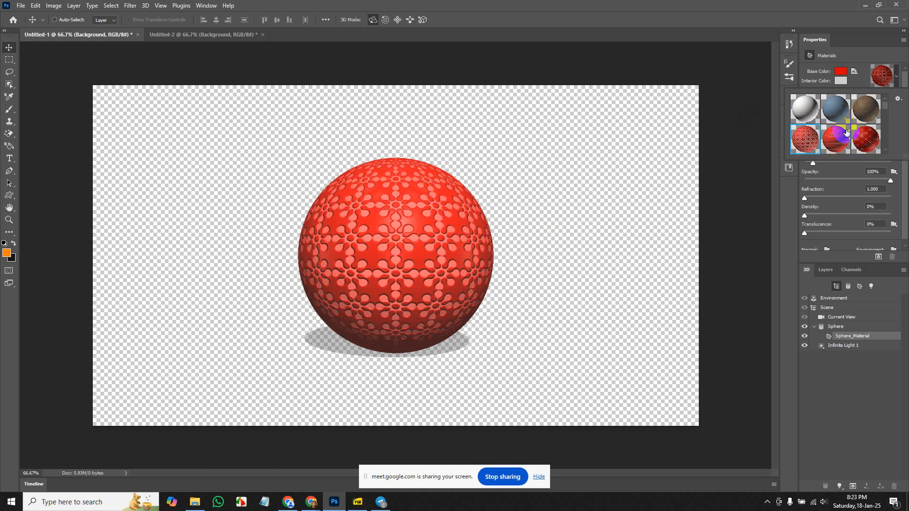
- Close the Untitled-2 document containing the orange cube without saving its changes
left_click(212, 34)
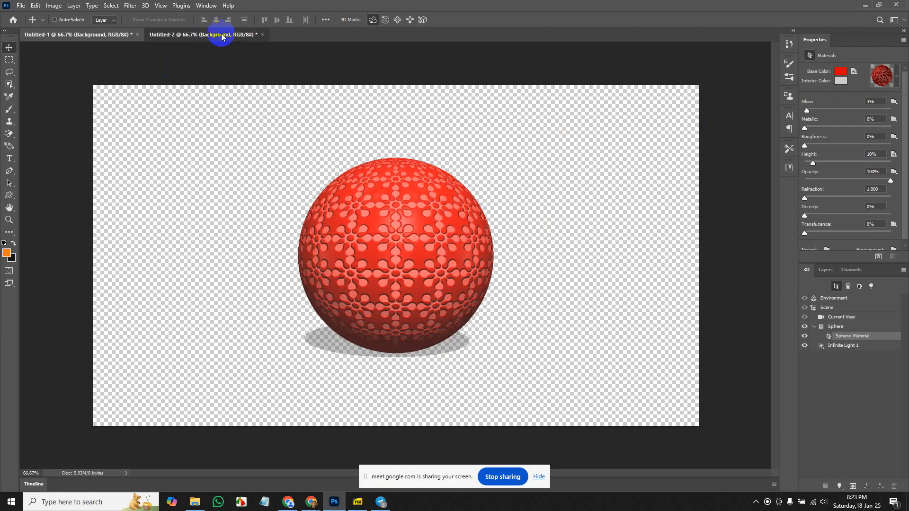
left_click(264, 35)
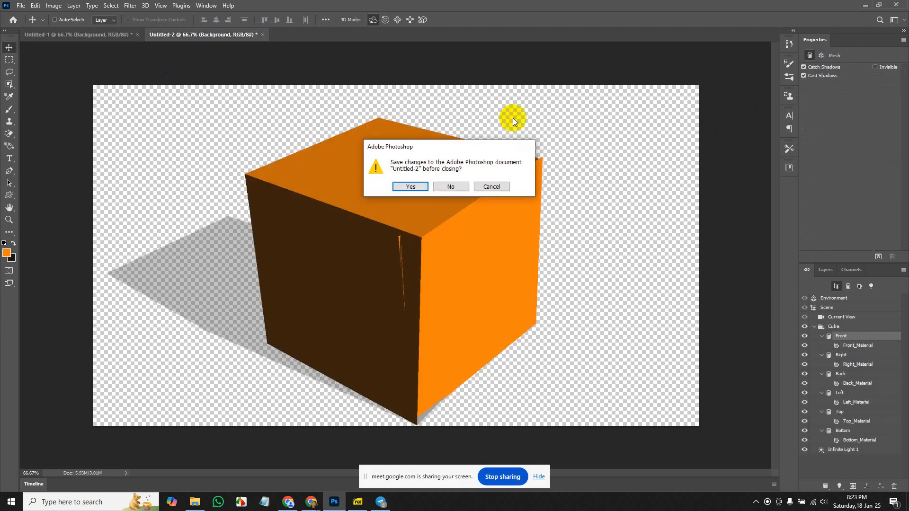
left_click(458, 184)
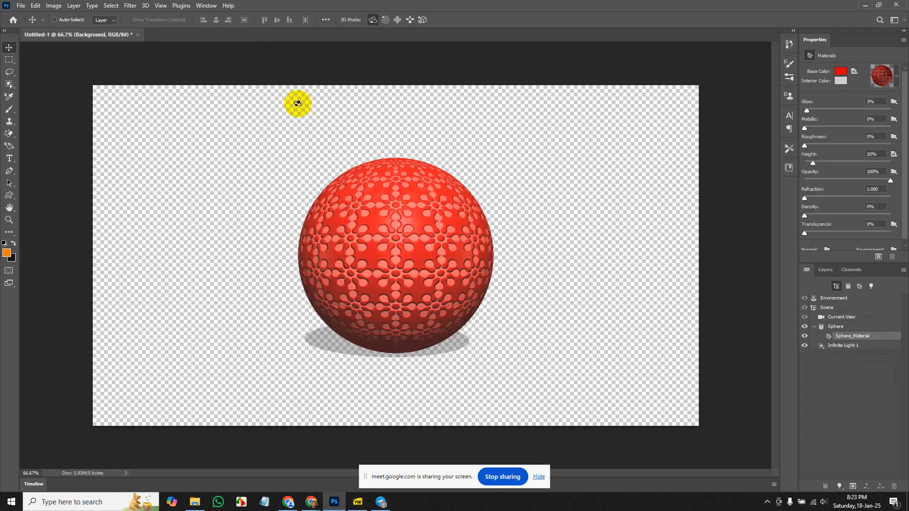
- Open the image 1.jpeg from the Class-04 folder
left_click(20, 6)
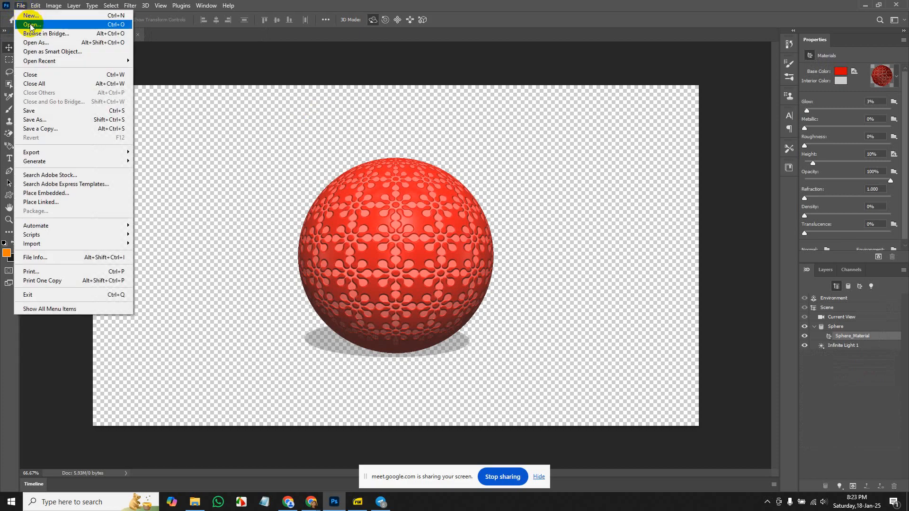
left_click(30, 26)
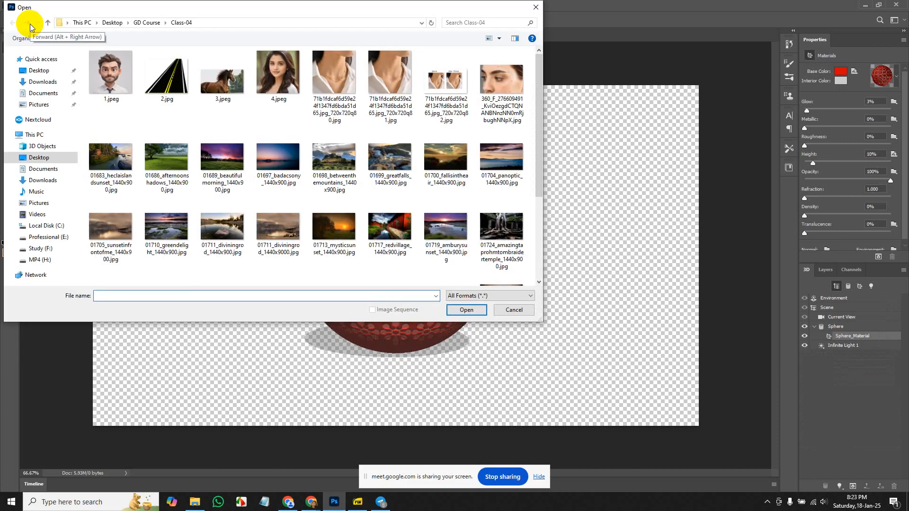
scroll(331, 166, "down", 3)
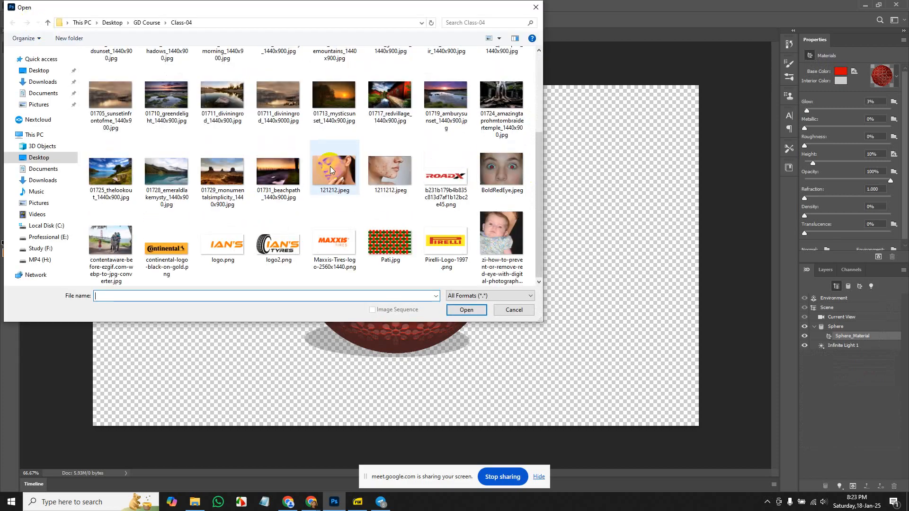
scroll(331, 166, "up", 3)
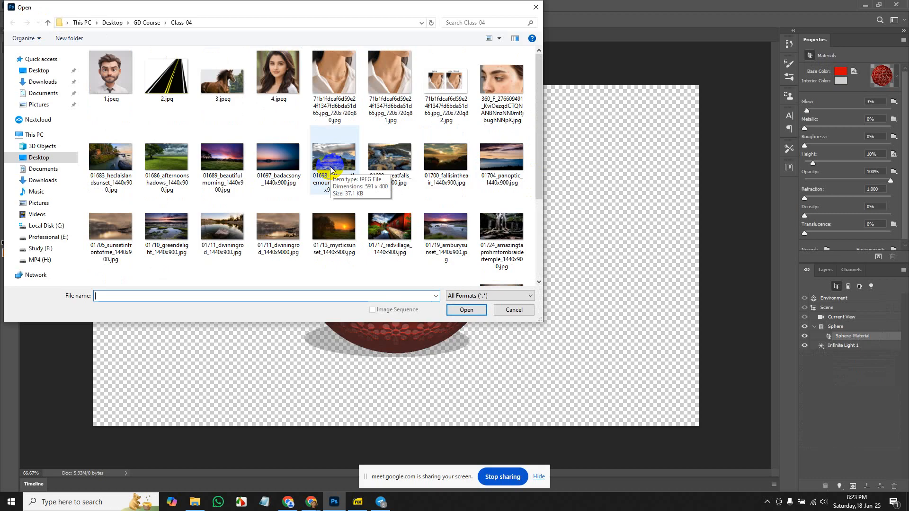
double_click(115, 73)
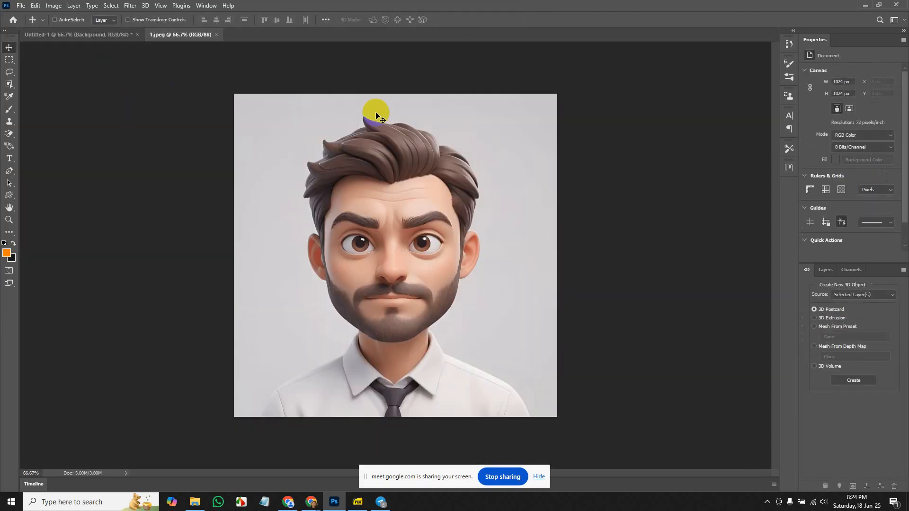
- Convert the portrait layer into a Cube mesh preset and orbit the view until its front, left and top faces show
left_click(145, 6)
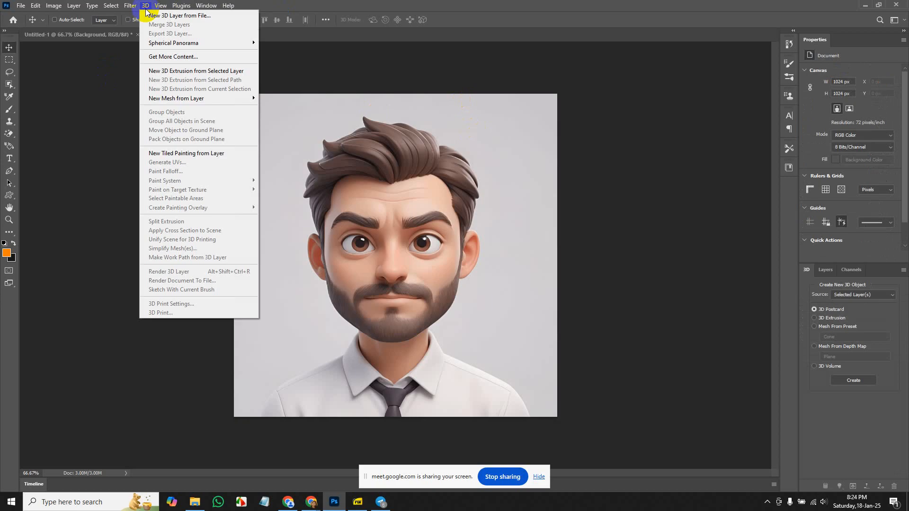
mouse_move(177, 99)
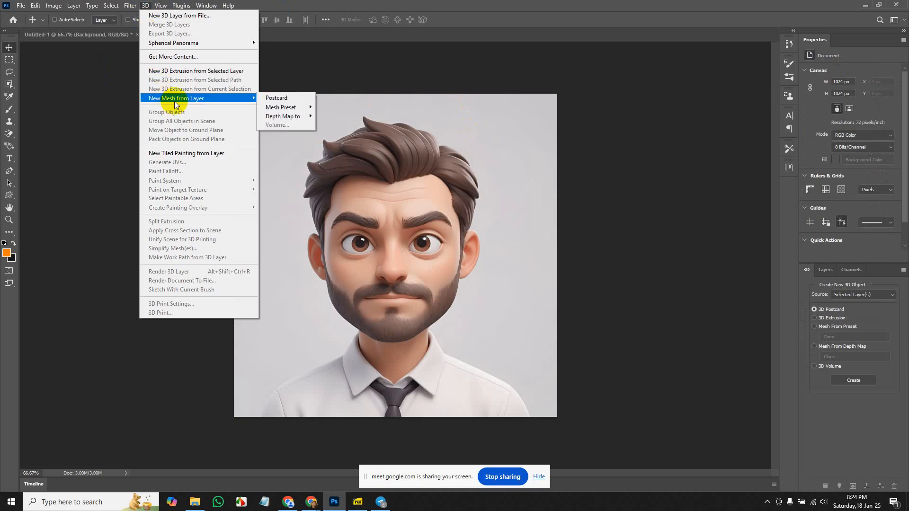
mouse_move(286, 107)
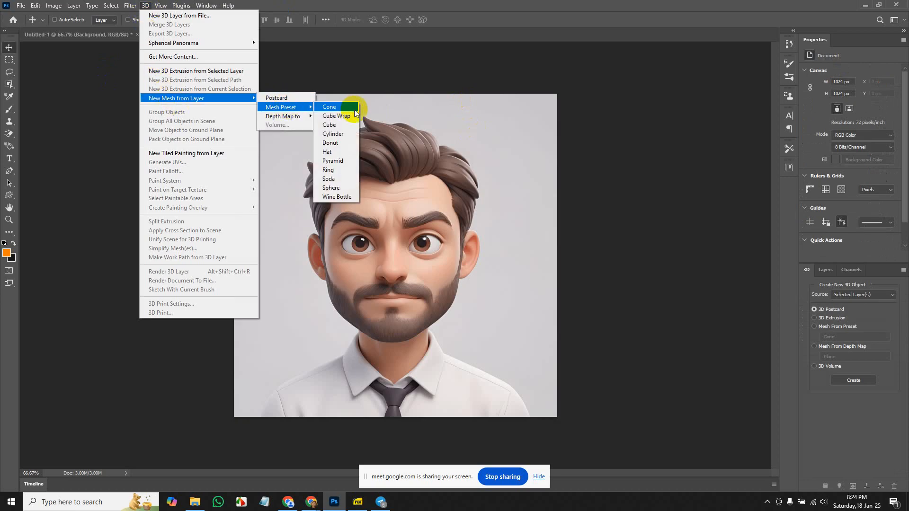
left_click(342, 126)
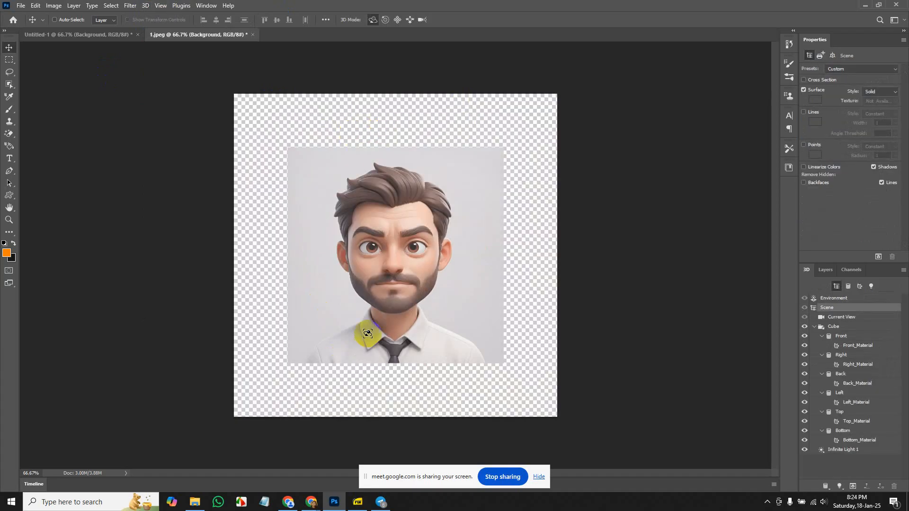
left_click_drag(407, 271, 446, 283)
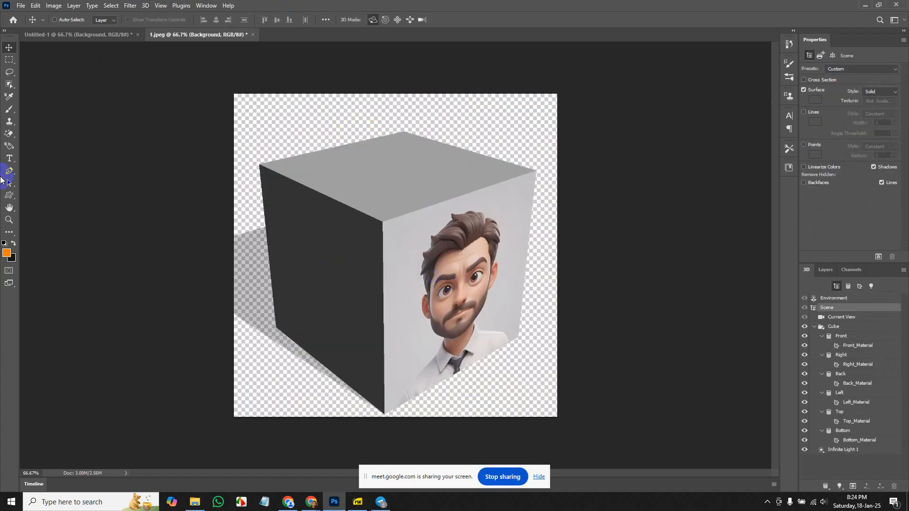
- Sample the cube's portrait front material with the 3D Material Eyedropper and drop it onto the top and left faces
left_click(10, 97)
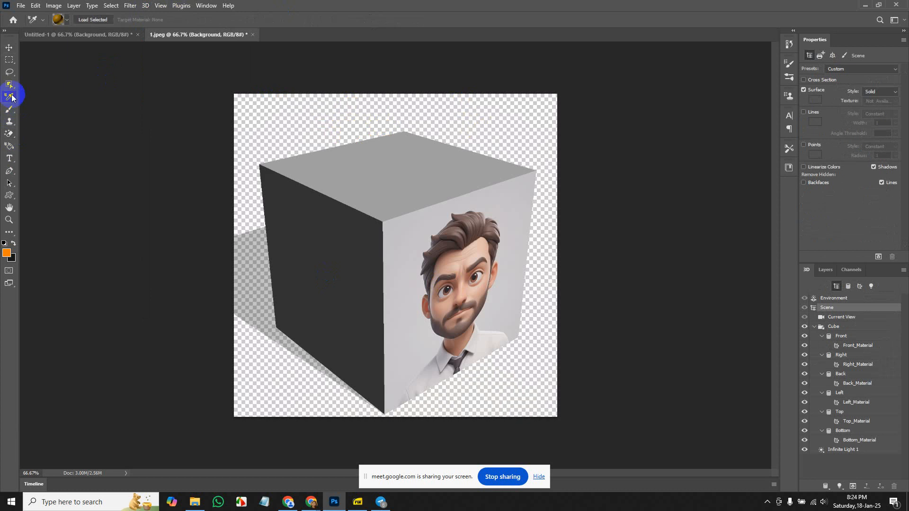
left_click(456, 256)
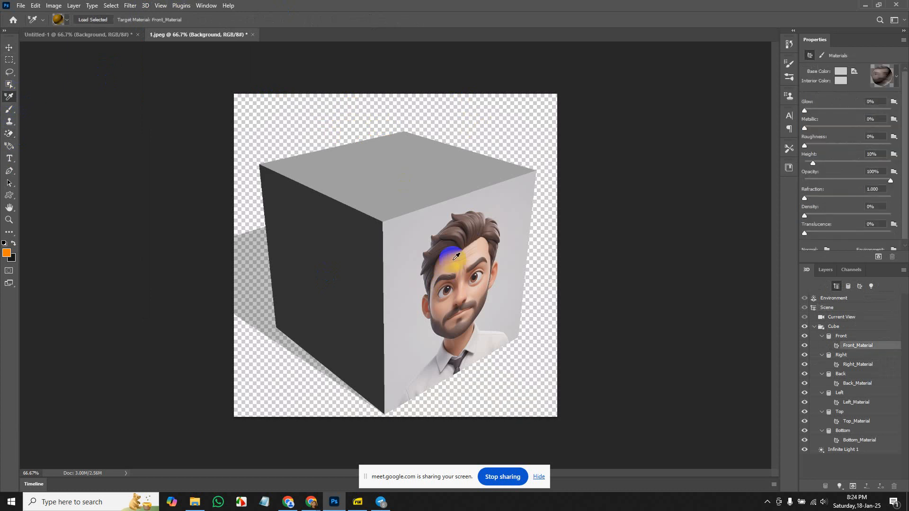
left_click(9, 146)
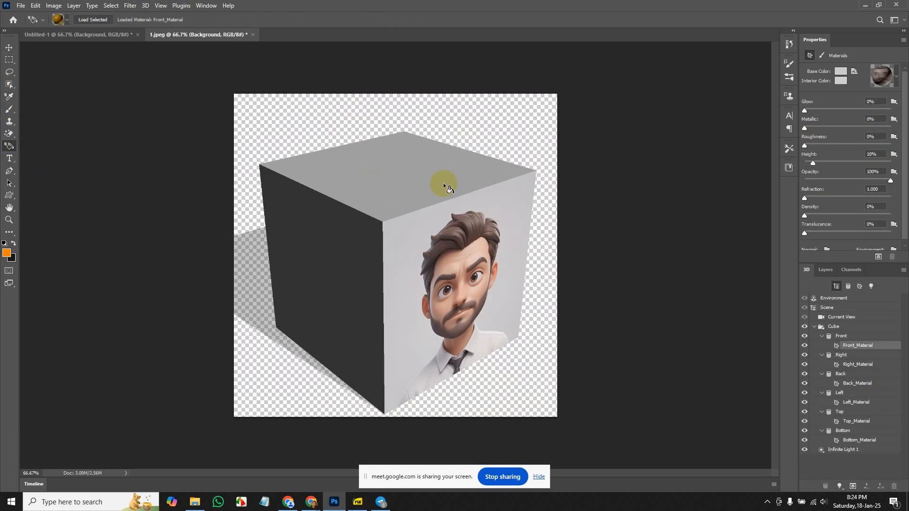
left_click(402, 174)
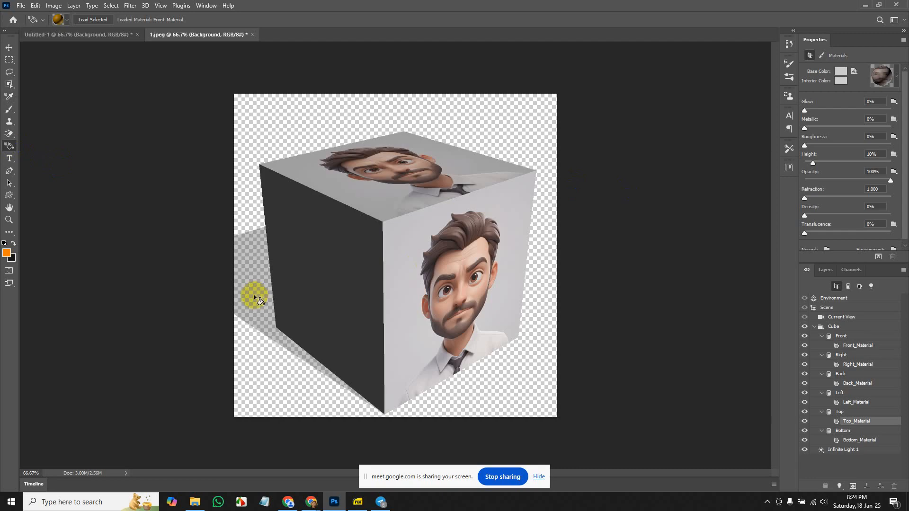
left_click(316, 273)
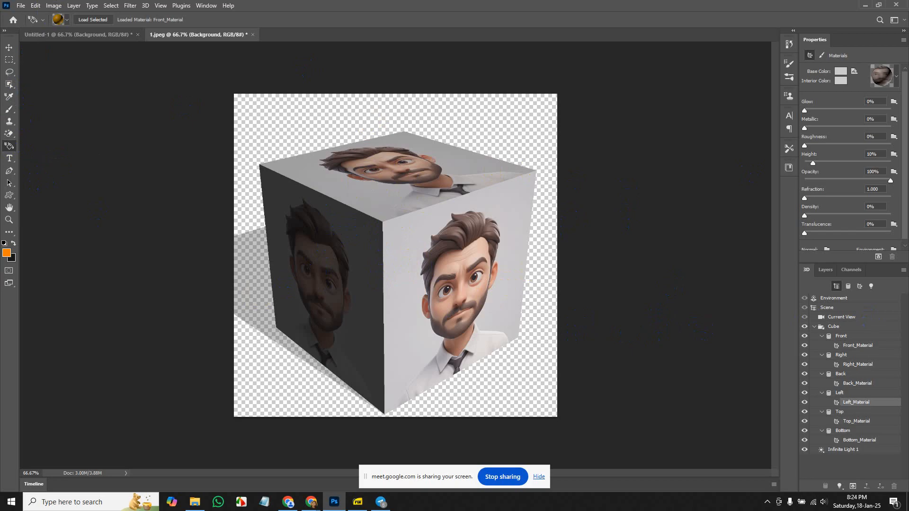
- Close 1.jpeg without saving and switch to the Essentials (Default) workspace
left_click(252, 34)
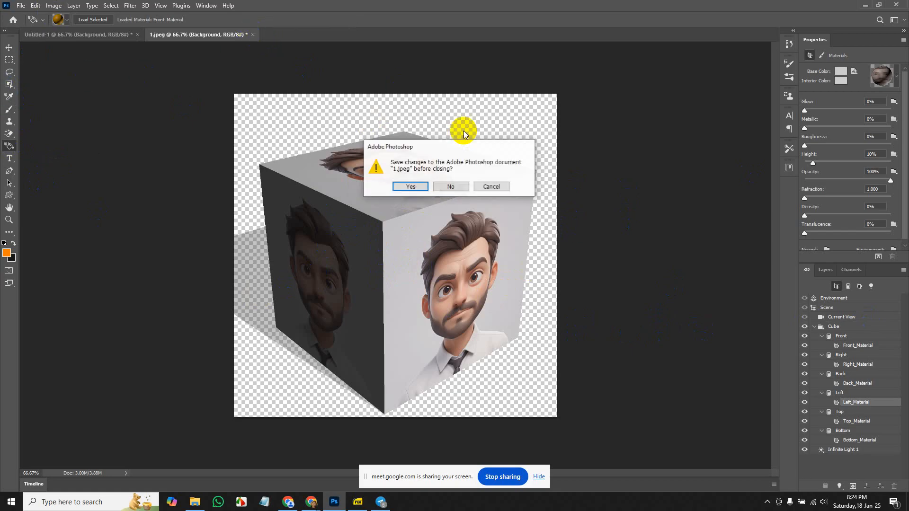
left_click(462, 185)
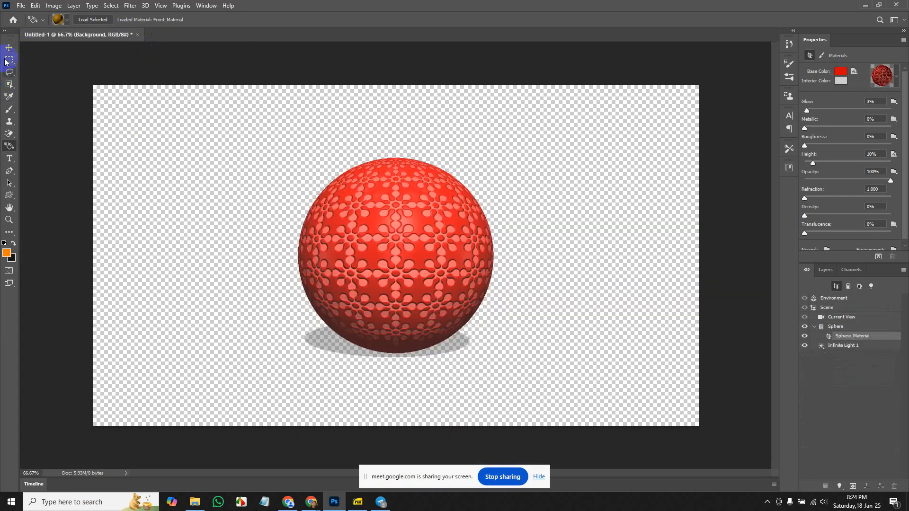
left_click(144, 5)
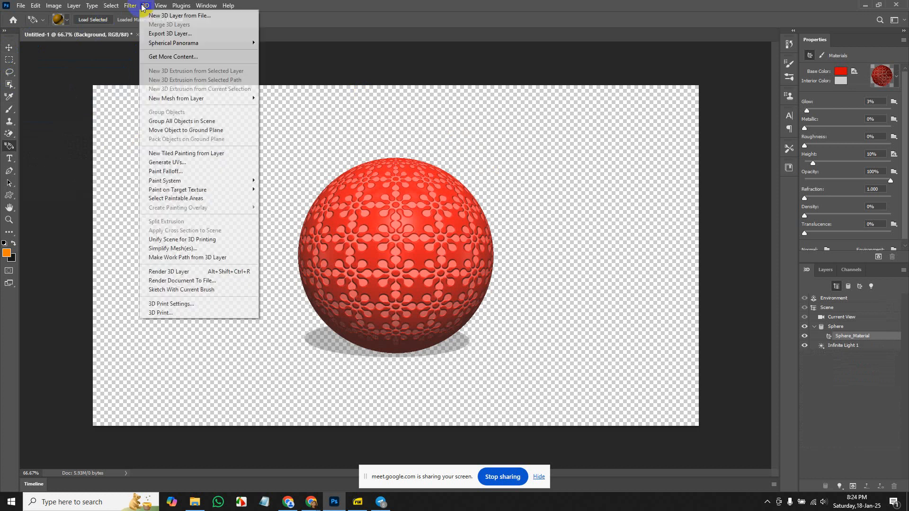
left_click(204, 7)
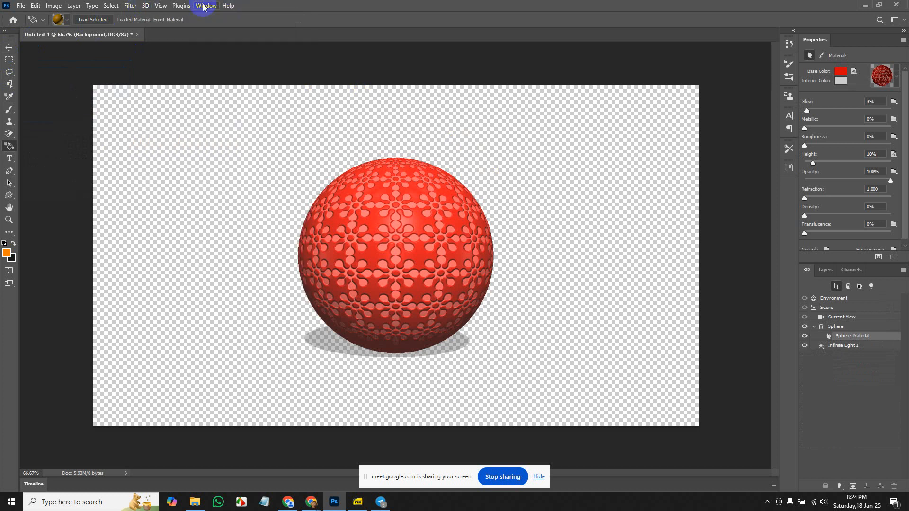
left_click(204, 6)
mouse_move(237, 25)
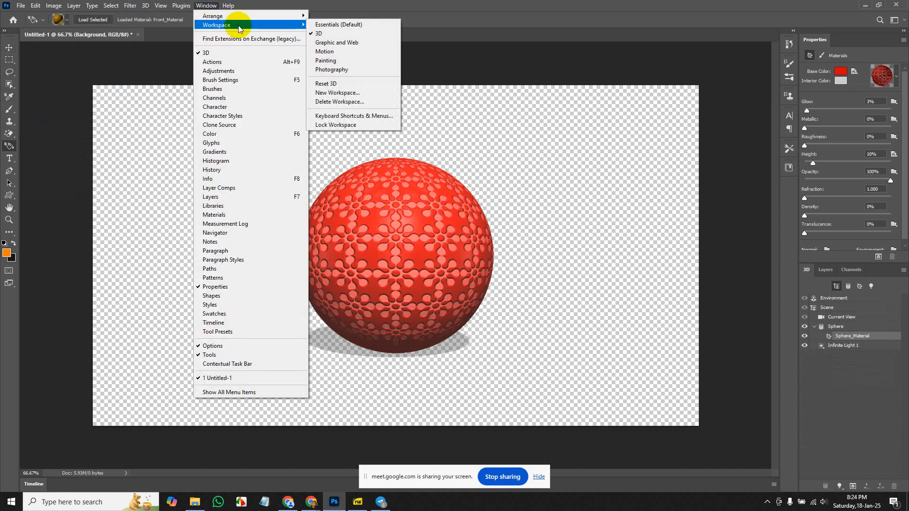
left_click(366, 25)
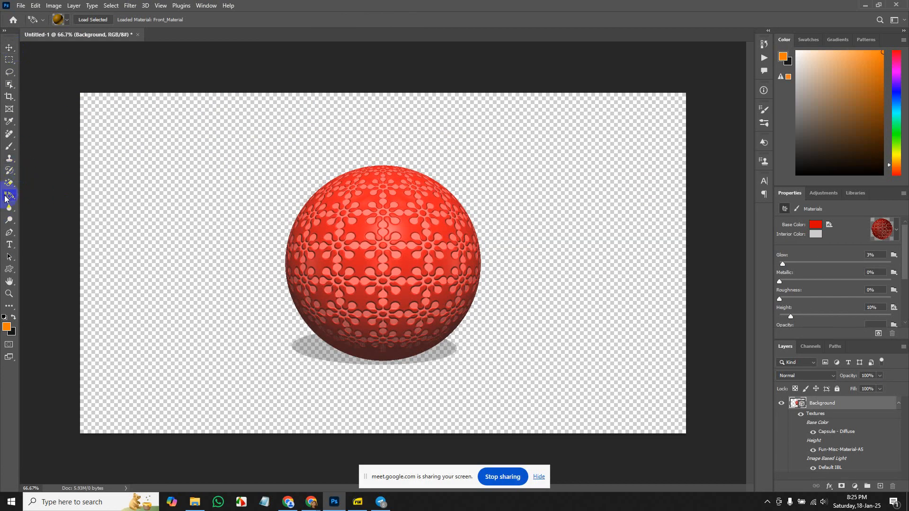
- Show the 3D Material Drop tool among its grouped tools and activate the 3D Material Eyedropper tool
left_click_drag(8, 199, 52, 198)
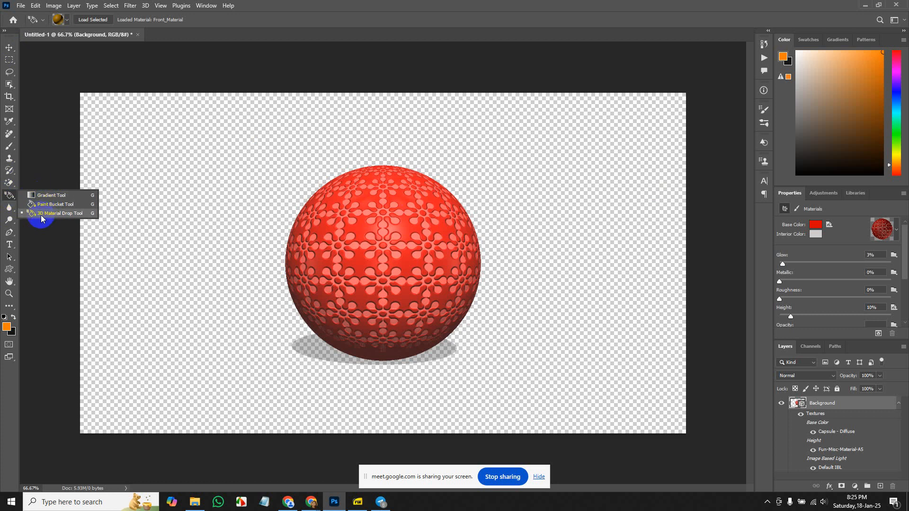
left_click(9, 196)
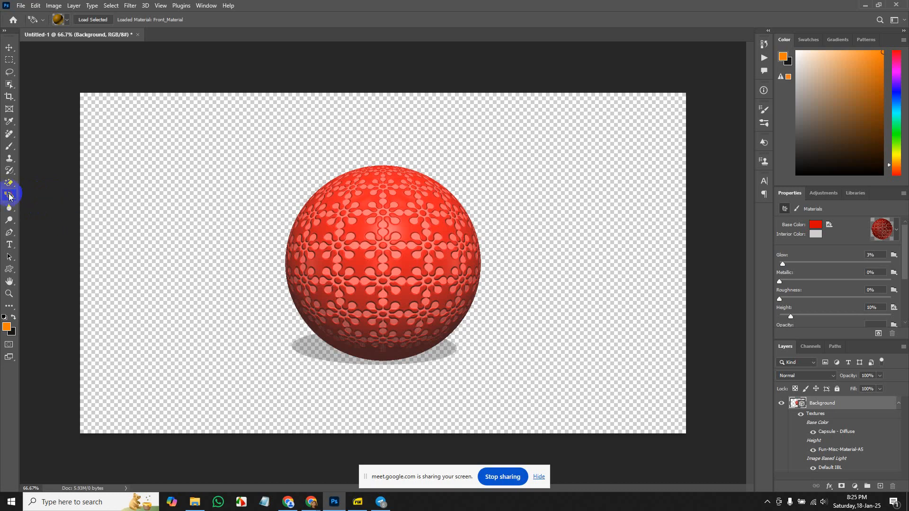
left_click(11, 124)
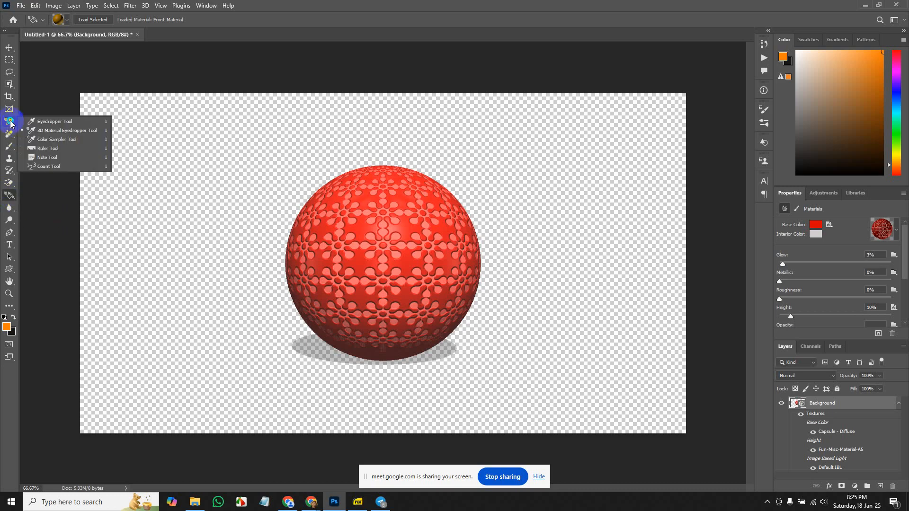
- Create a blank 1920 x 1080 px document at 72 ppi with a white background and close Untitled-1 without saving
left_click(141, 37)
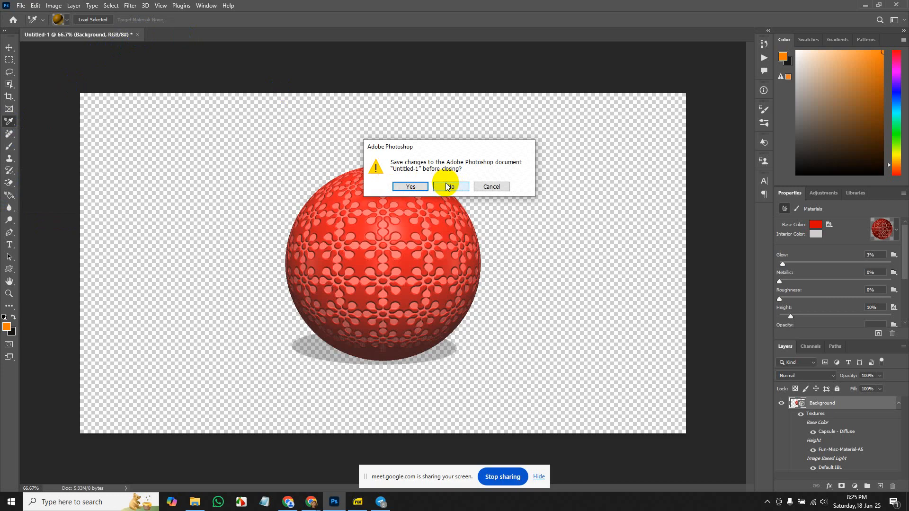
left_click(503, 186)
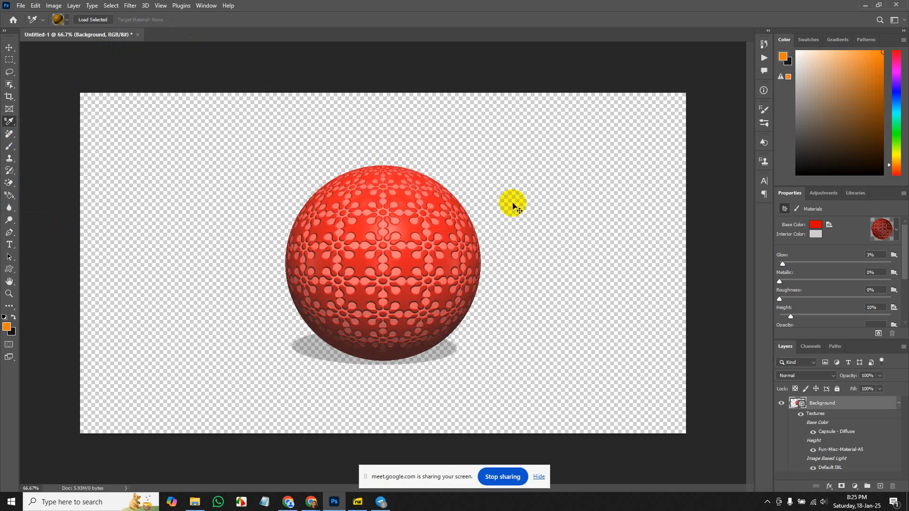
key("ctrl+n")
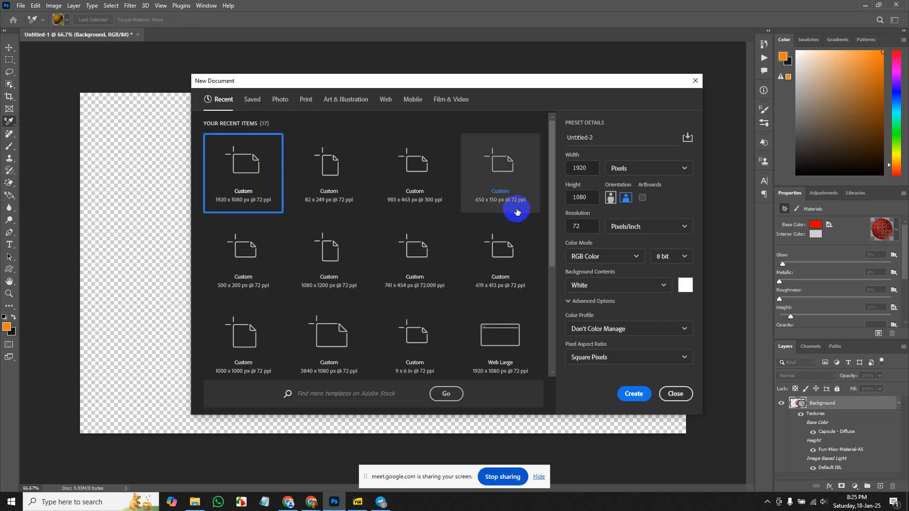
left_click(652, 403)
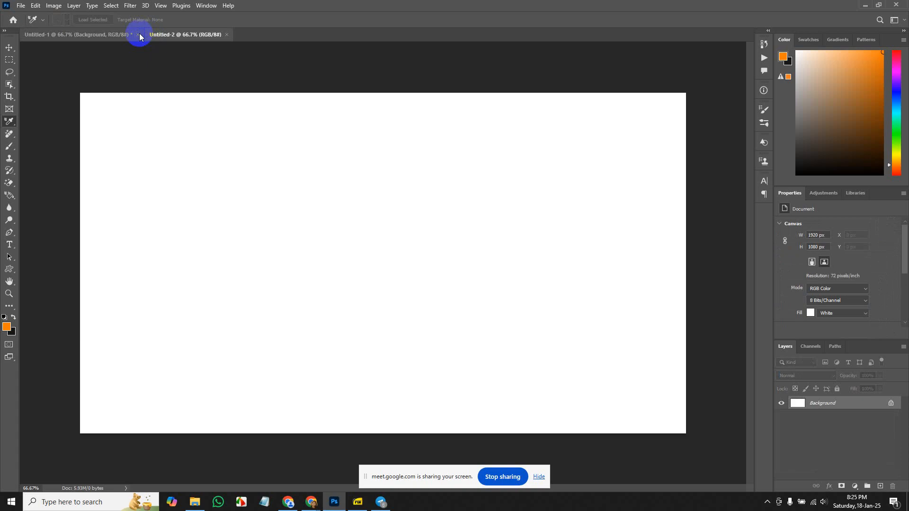
left_click(139, 35)
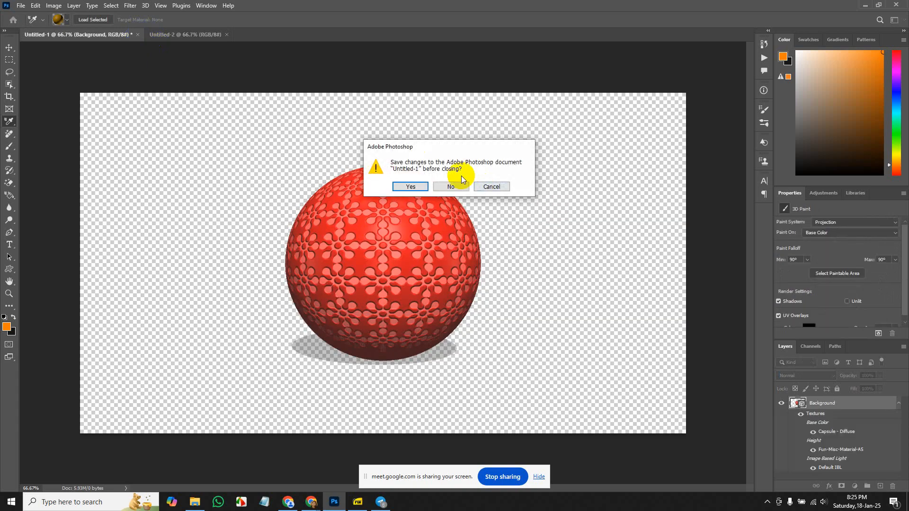
left_click(458, 189)
- Open logo2.png from the Class-04 folder
right_click(9, 123)
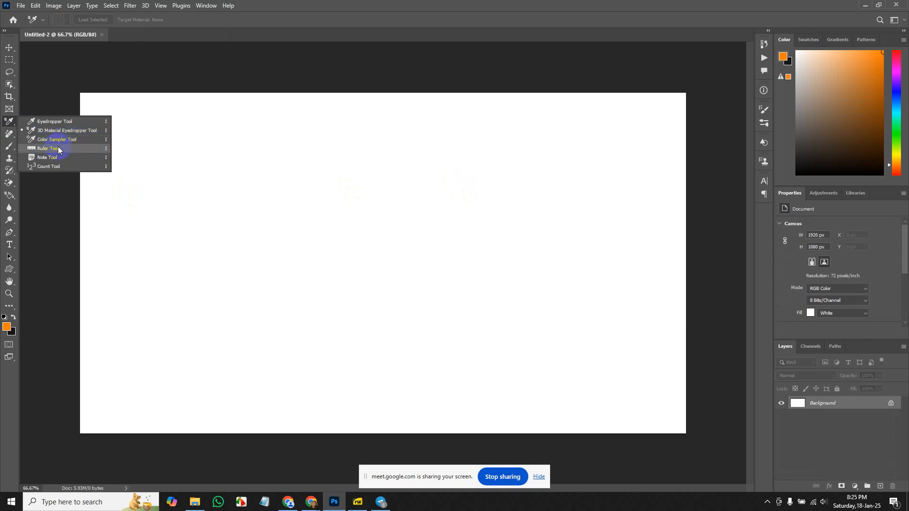
left_click(21, 6)
left_click(21, 23)
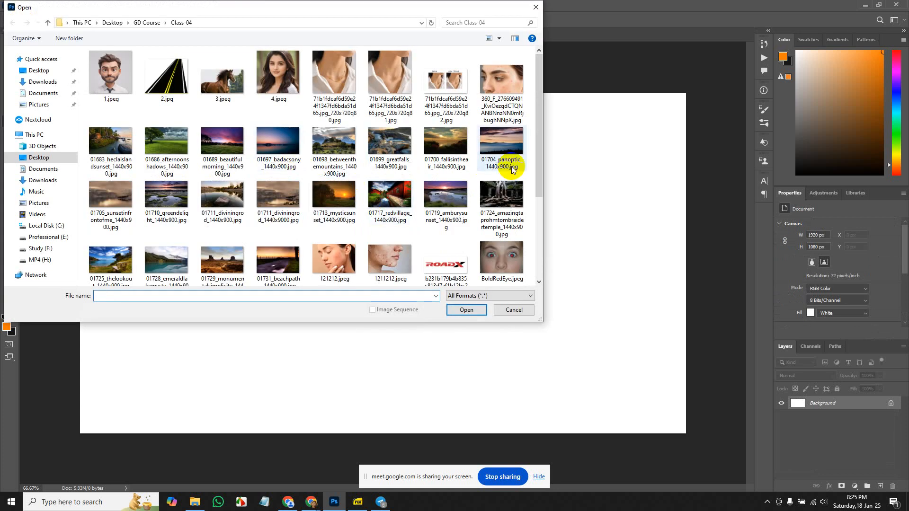
scroll(273, 210, "down", 2)
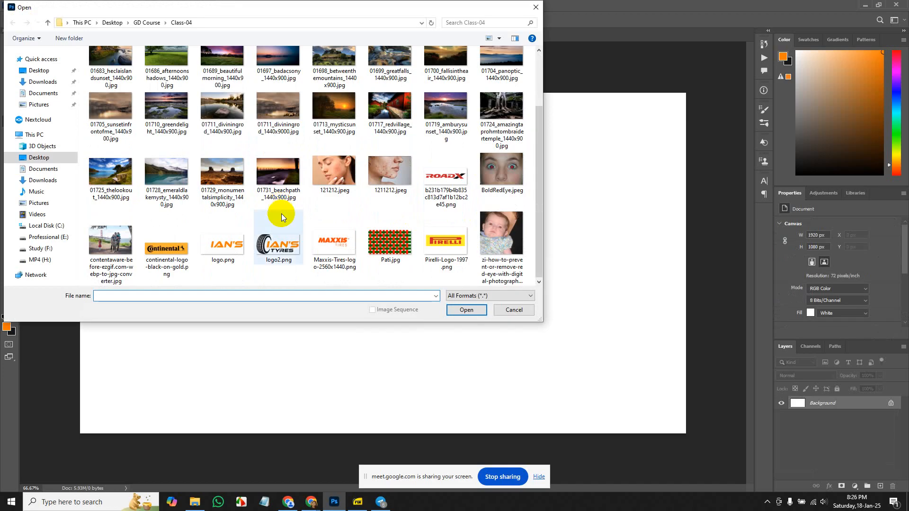
double_click(286, 236)
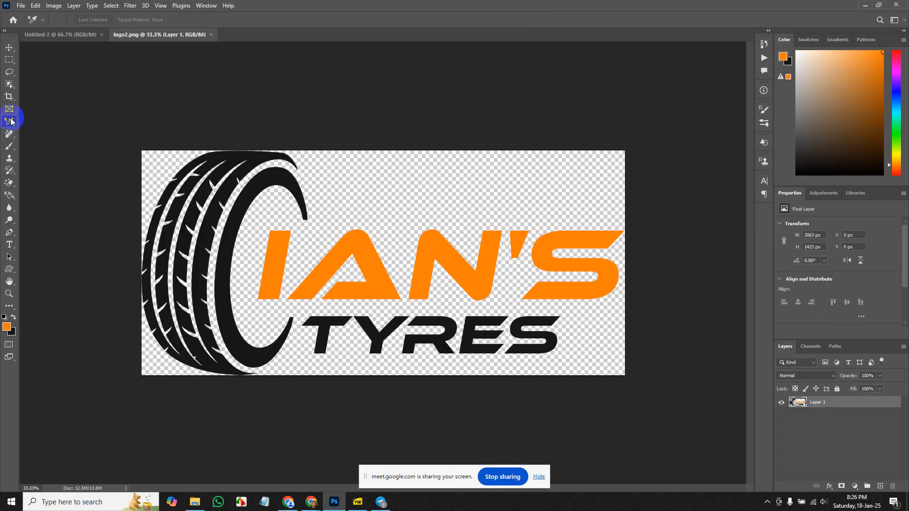
- Place color samplers on the black tyre rim and on the orange letter N with the Color Sampler tool
right_click(9, 122)
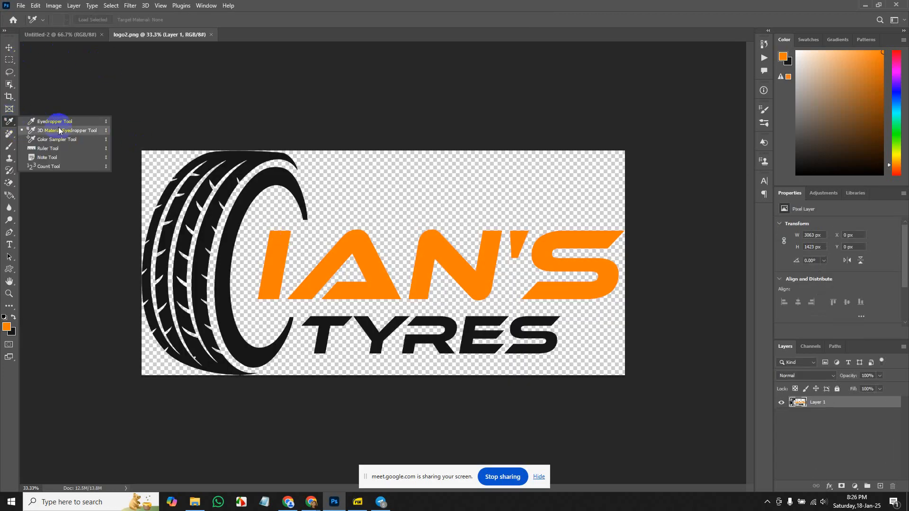
left_click(84, 141)
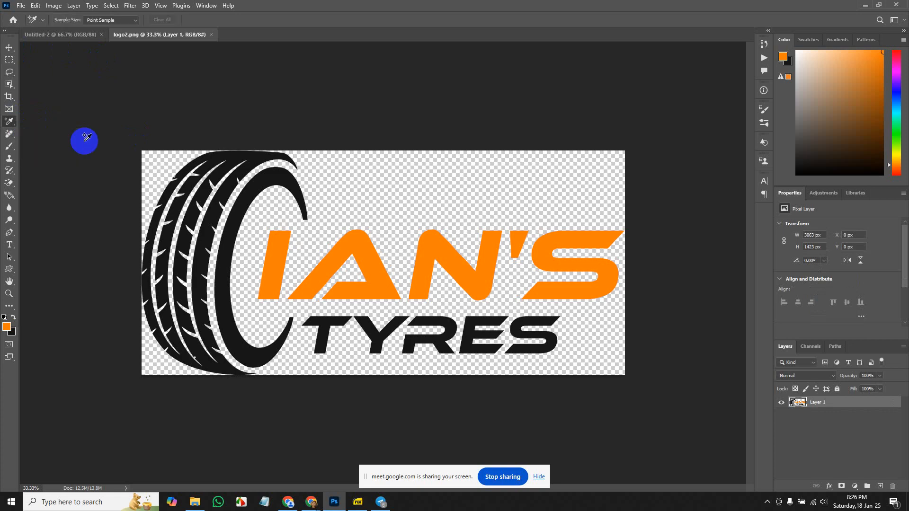
left_click(260, 177)
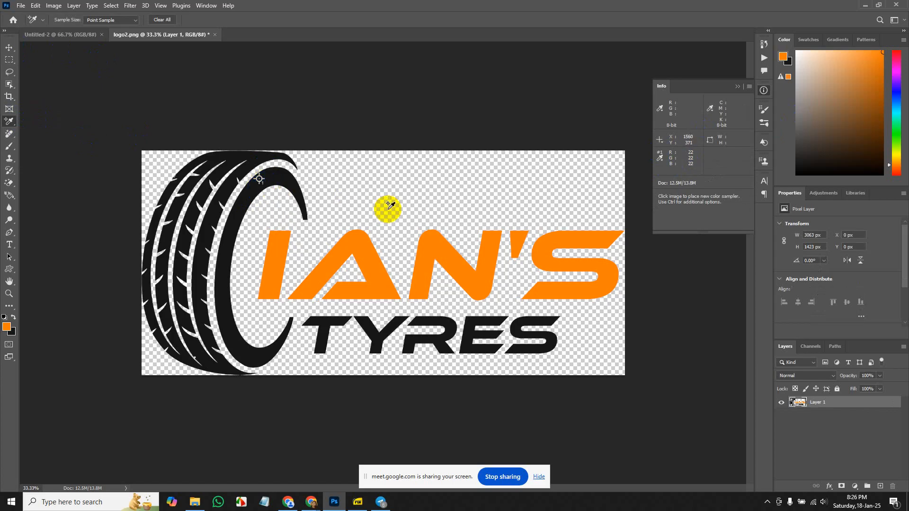
key("ctrl+plus")
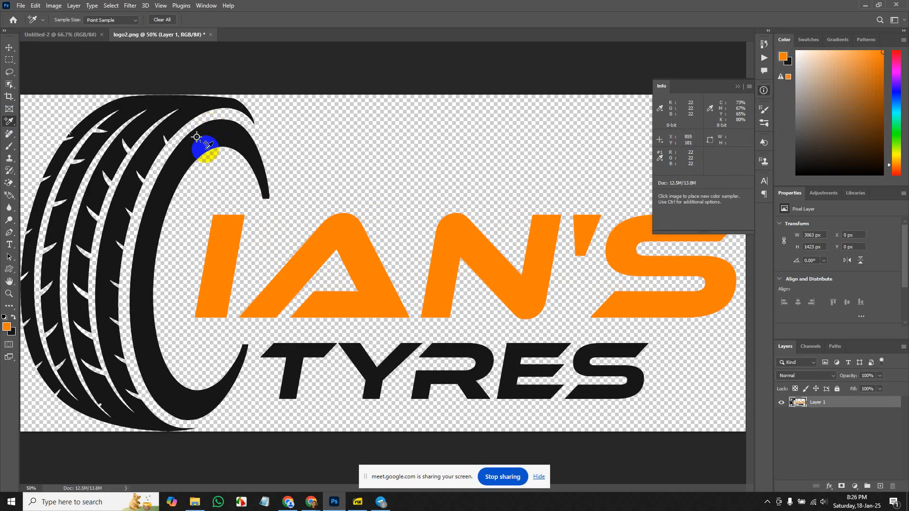
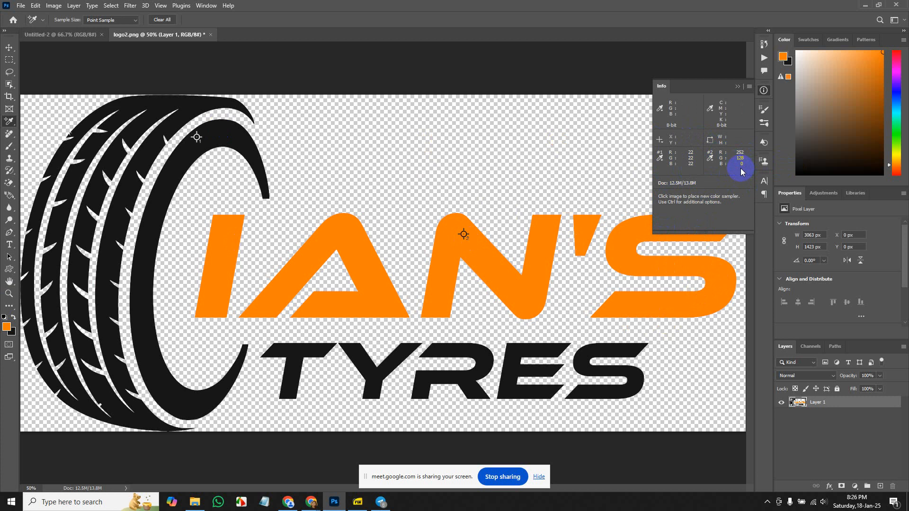
- Set the foreground color to the orange sampler's RGB values: 252, 128, 0
left_click(7, 329)
left_click_drag(853, 176, 512, 123)
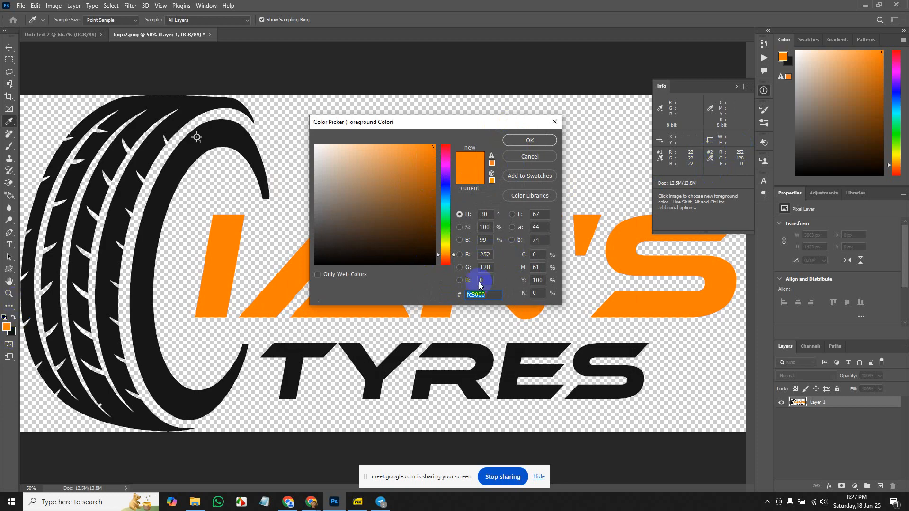
left_click(415, 196)
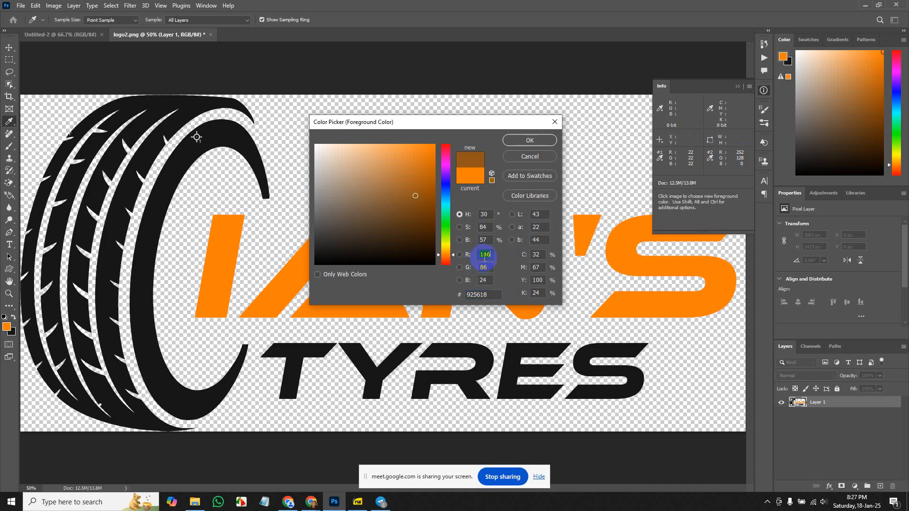
type("252")
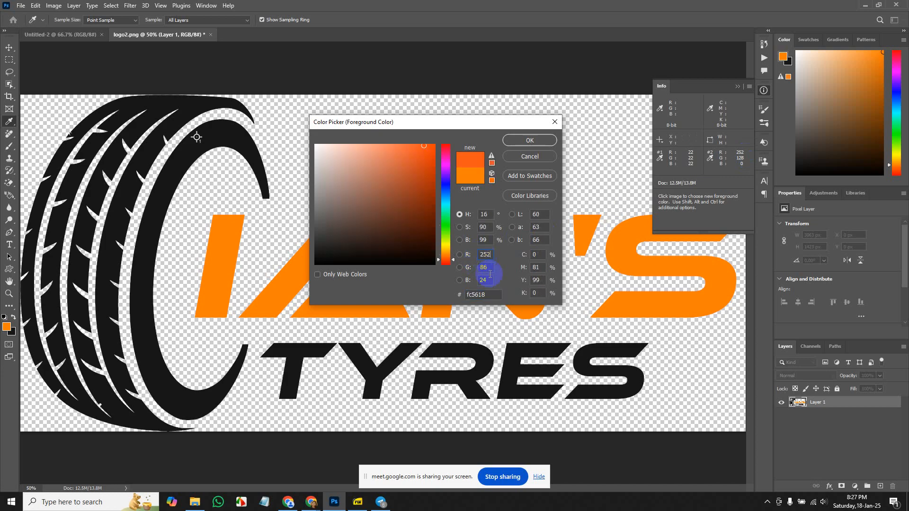
key("Tab")
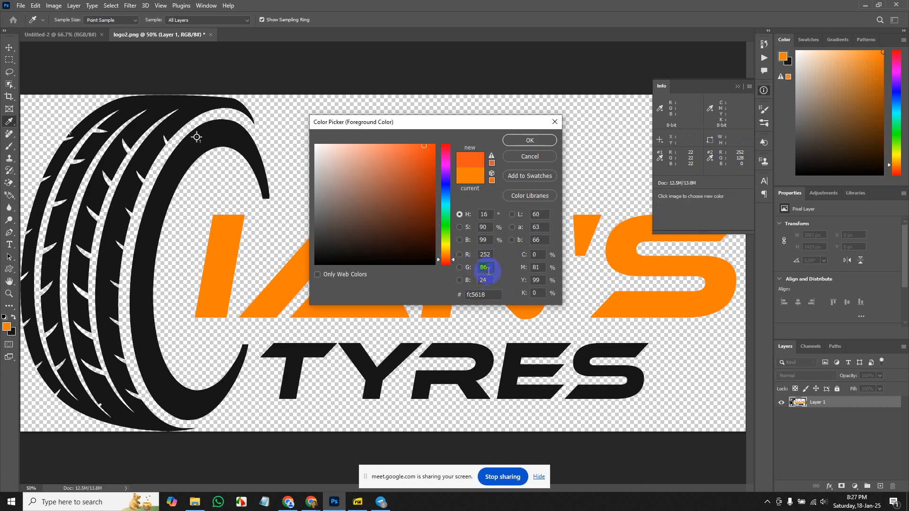
type("128")
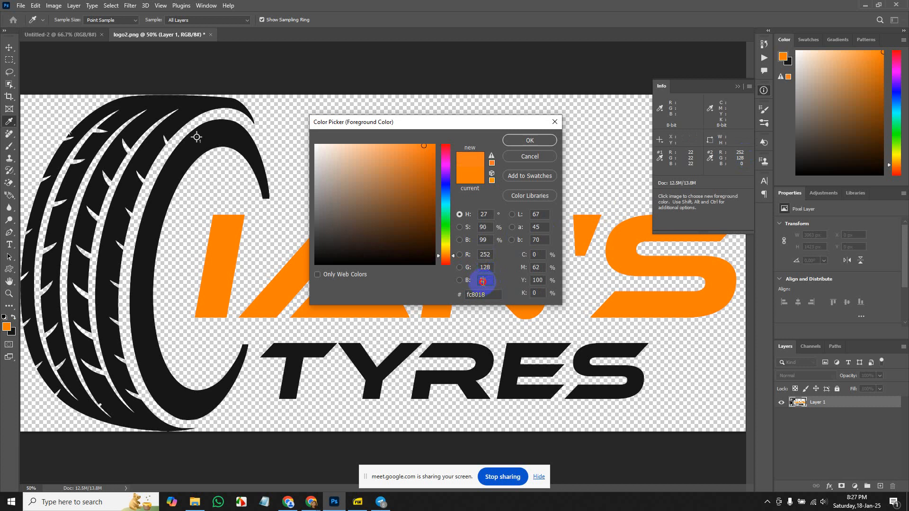
type("0")
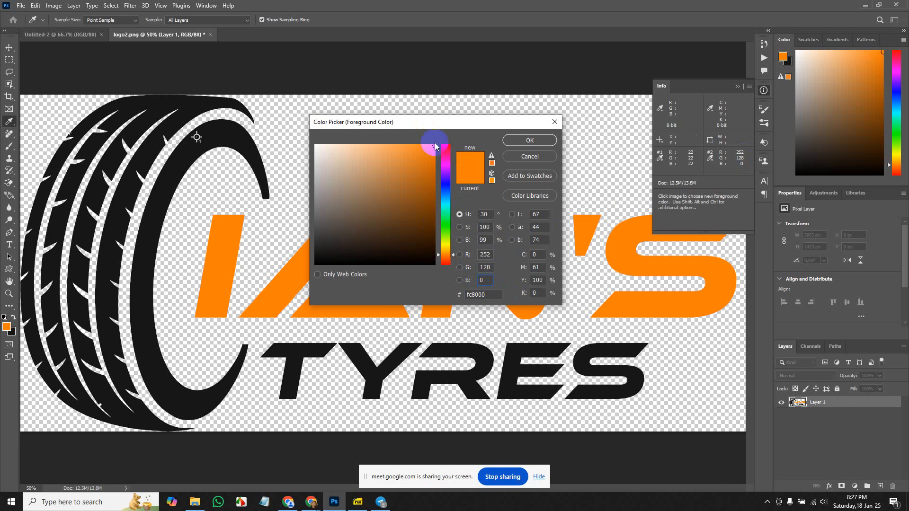
left_click(538, 141)
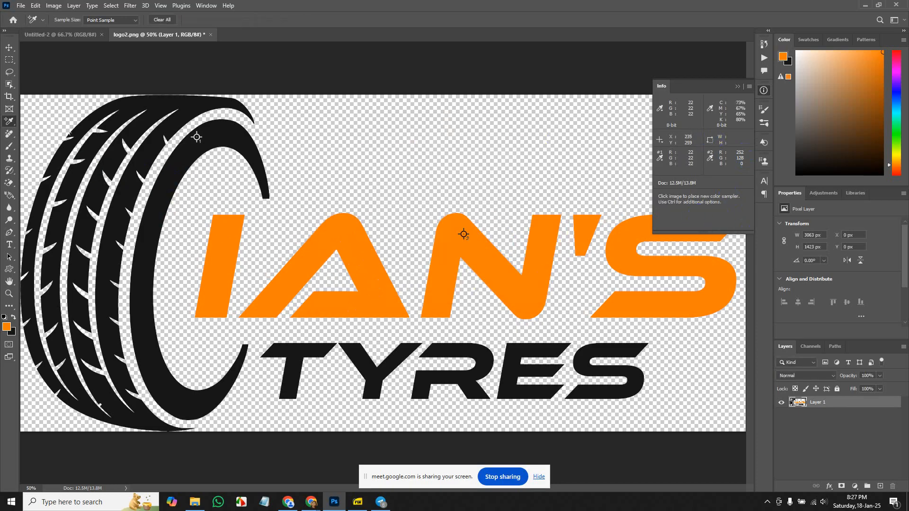
- Activate the Ruler tool and switch to the blank Untitled-2 document
right_click(15, 124)
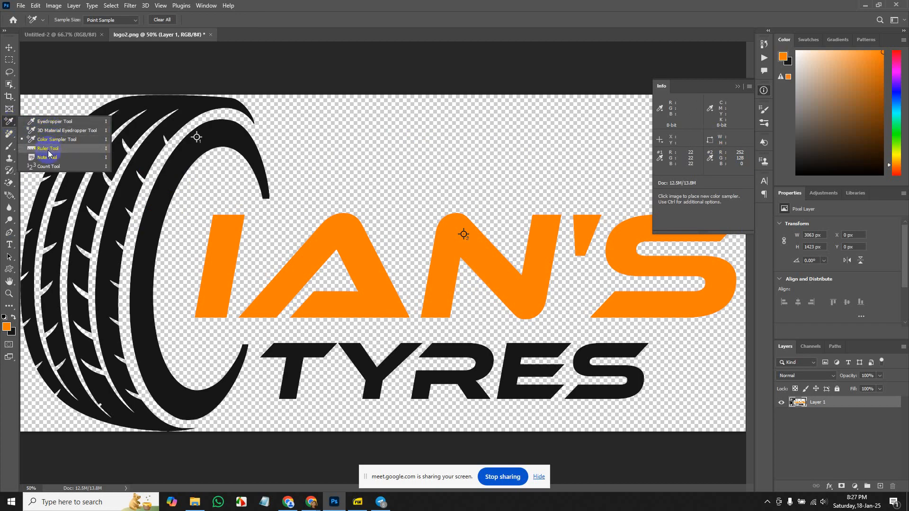
left_click(65, 150)
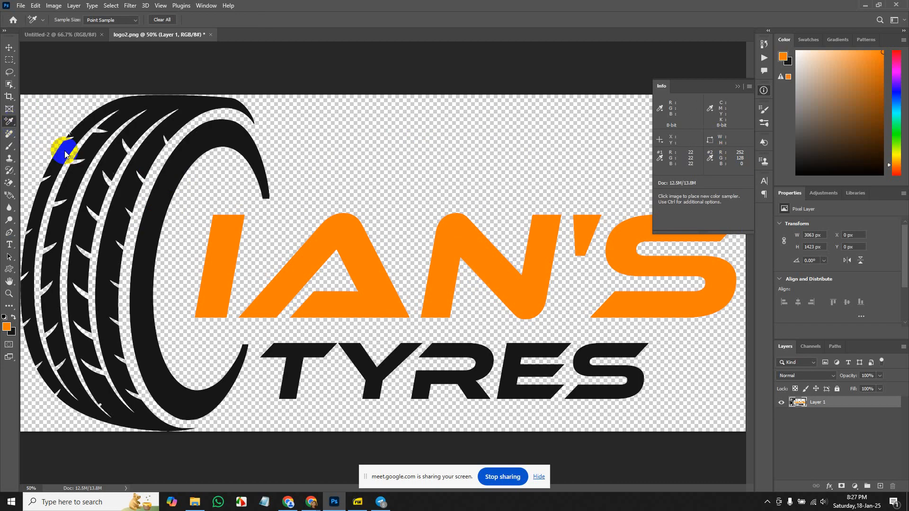
left_click(72, 35)
left_click(19, 6)
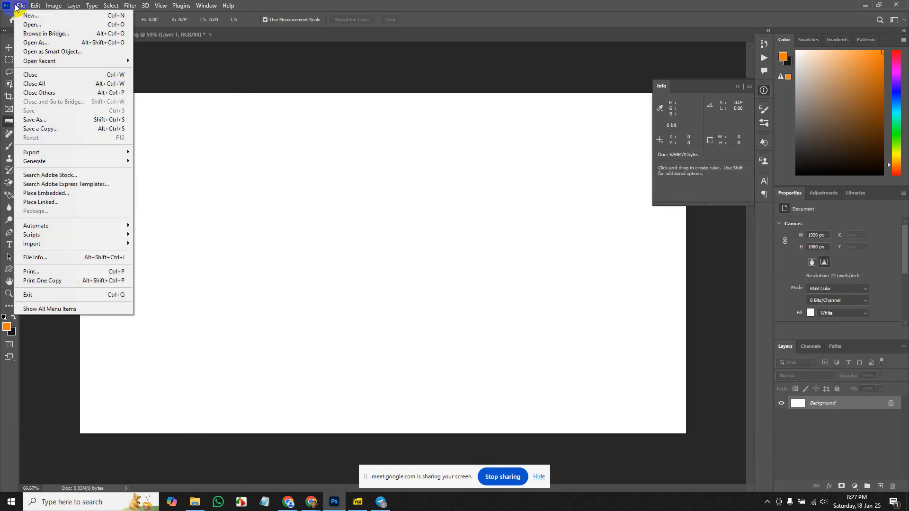
left_click(28, 25)
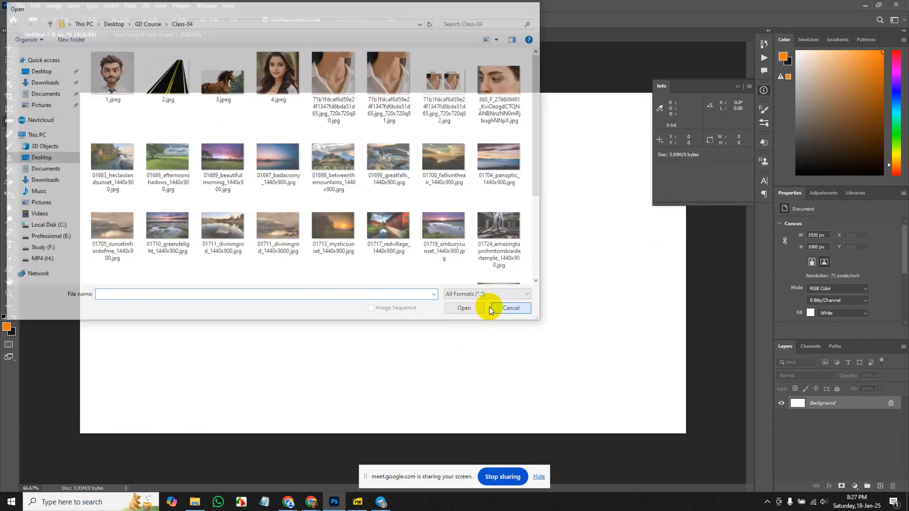
left_click(493, 308)
- Place 1.jpeg as an embedded image, scaled to about 57% and rotated to about -37.7°
left_click(21, 6)
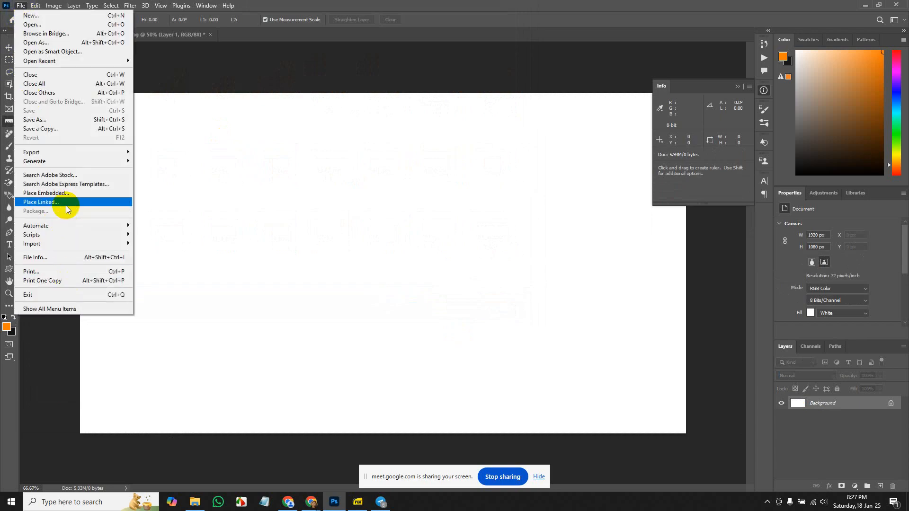
left_click(84, 193)
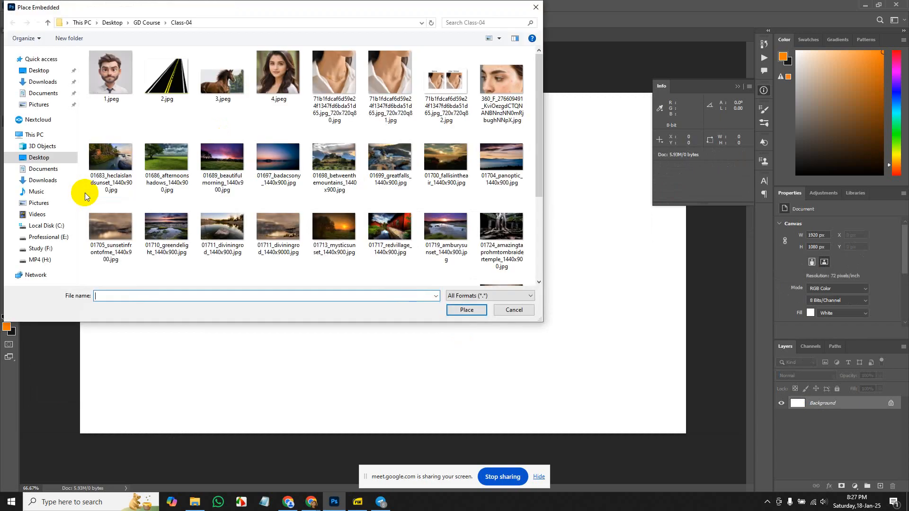
left_click(113, 78)
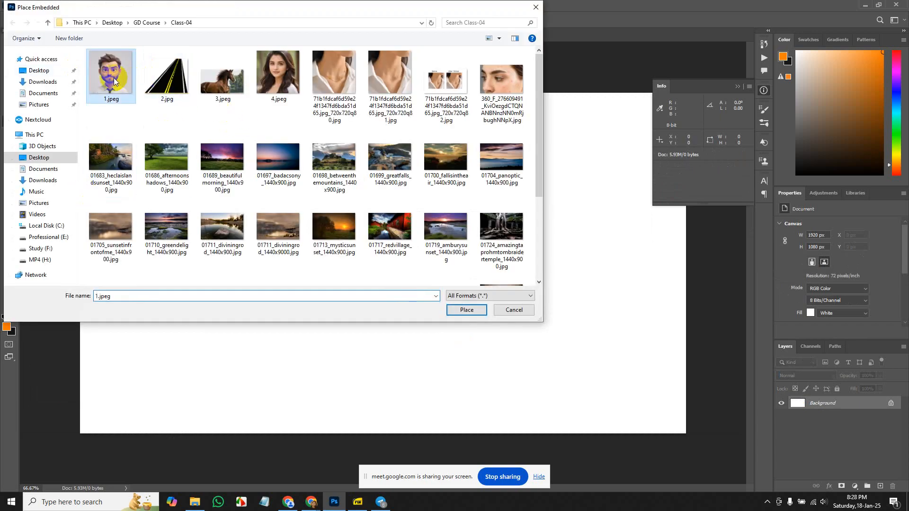
double_click(114, 77)
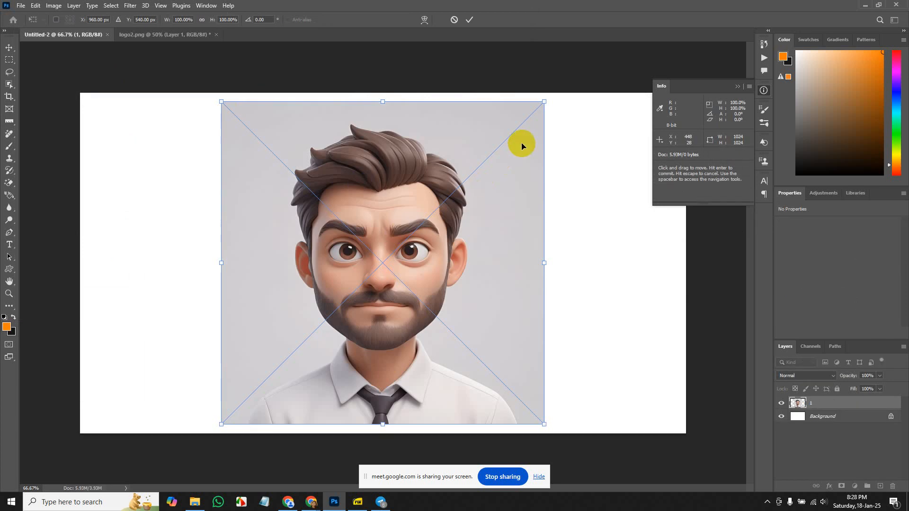
left_click_drag(545, 102, 402, 138)
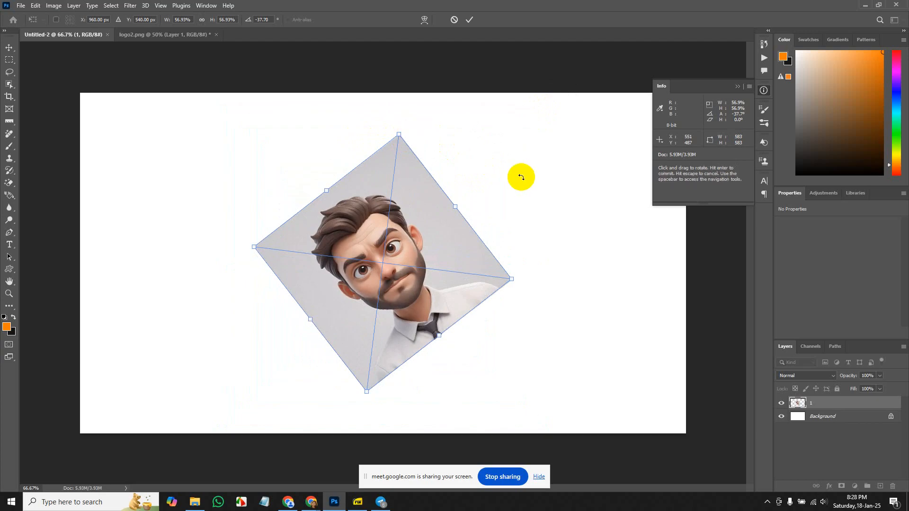
key("Return")
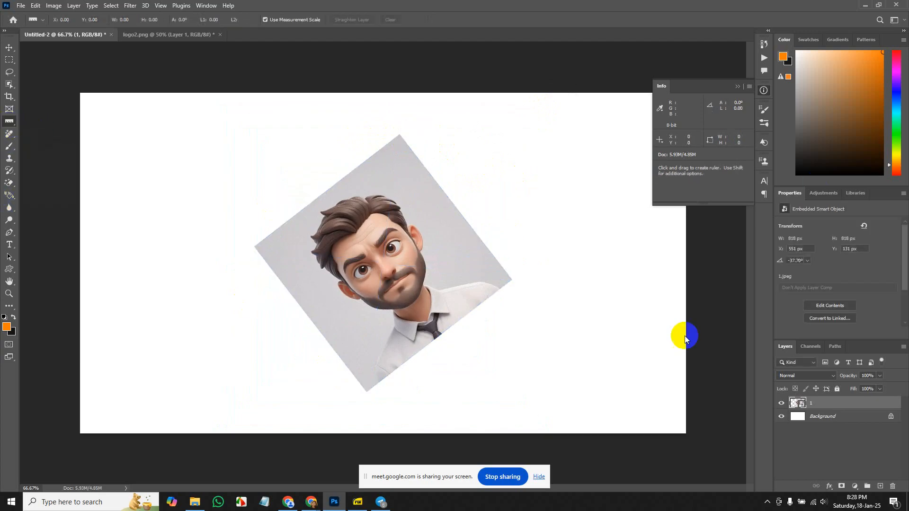
- Draw a ruler line along the tilted portrait's upper-left edge and straighten the layer to it
right_click(12, 124)
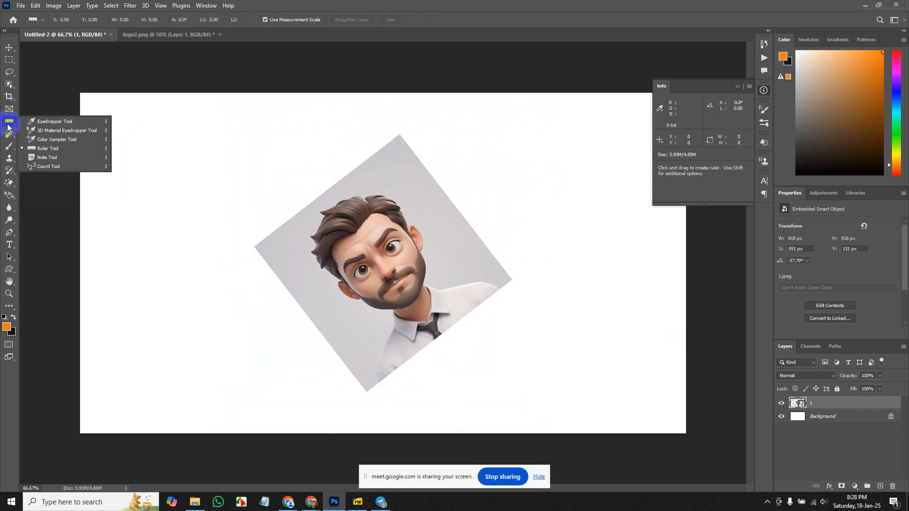
left_click(48, 149)
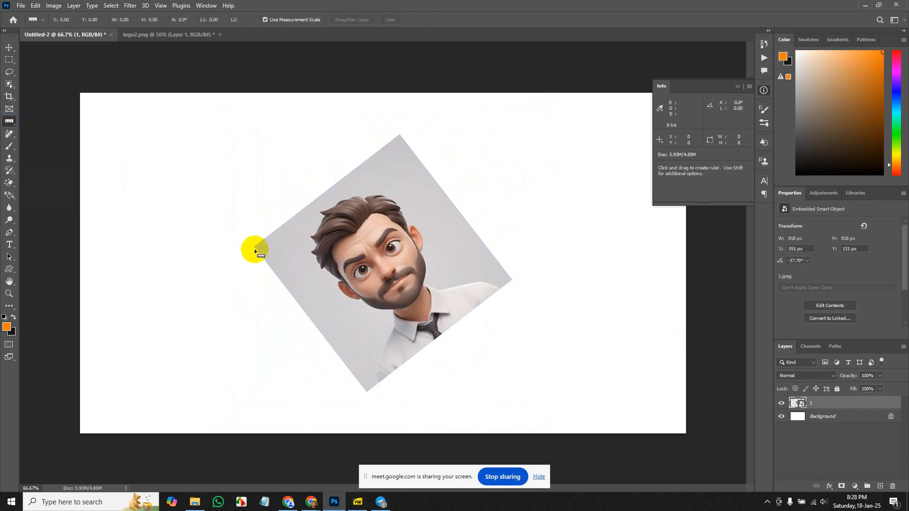
left_click_drag(254, 246, 401, 135)
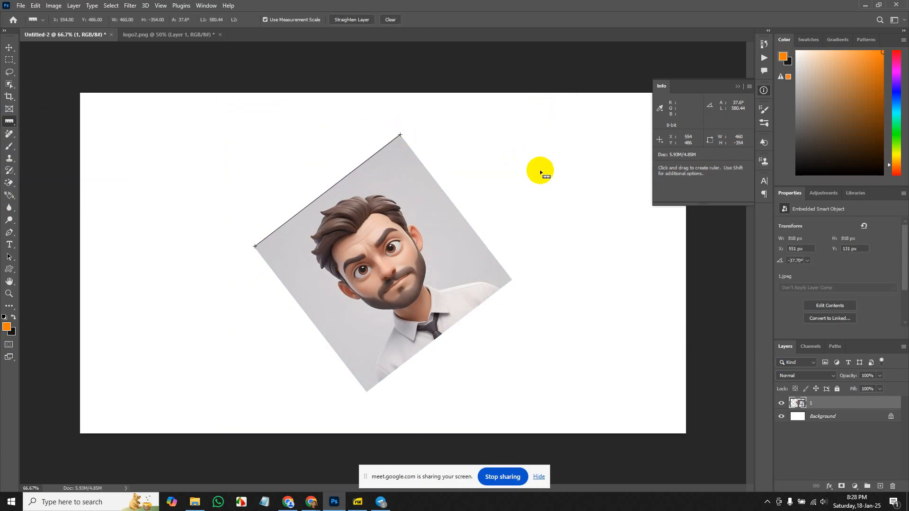
left_click(362, 22)
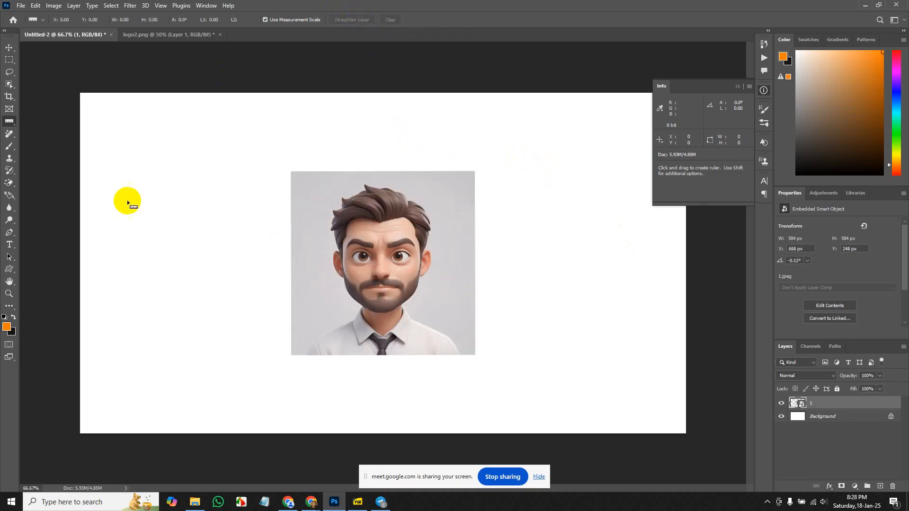
- Add a note reading "orange cplor portion" on the orange letter A in logo2.png, then activate the Move tool
right_click(8, 123)
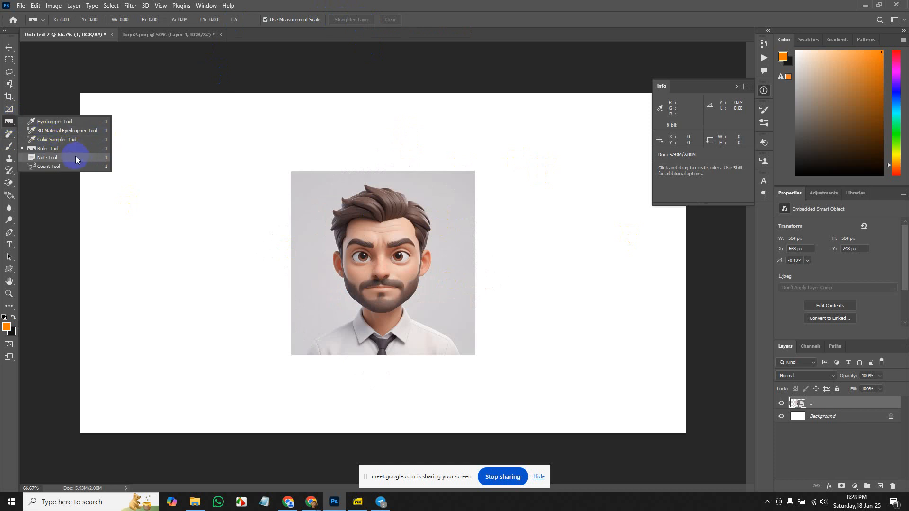
left_click(179, 36)
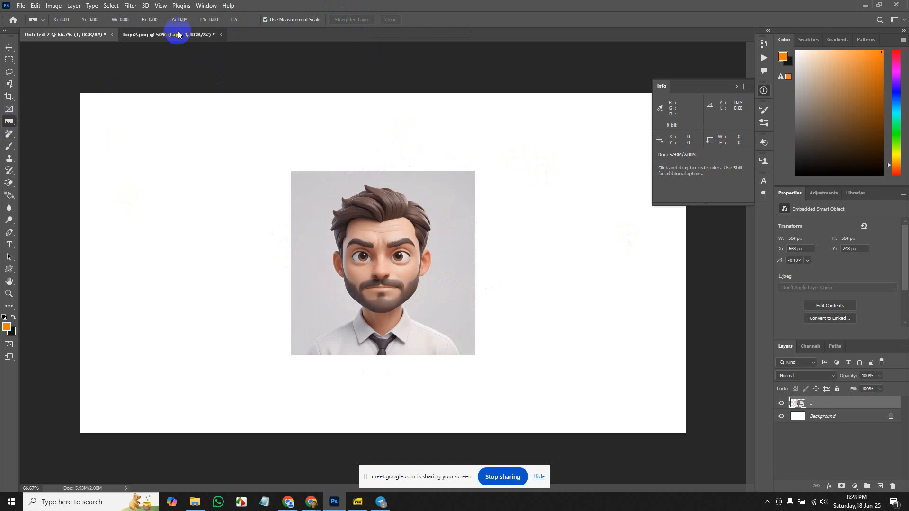
right_click(10, 123)
left_click(63, 157)
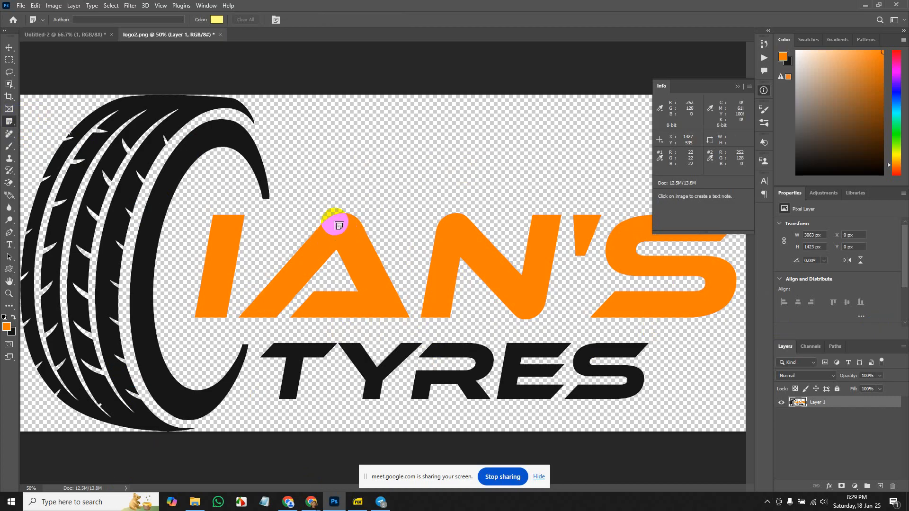
left_click(338, 226)
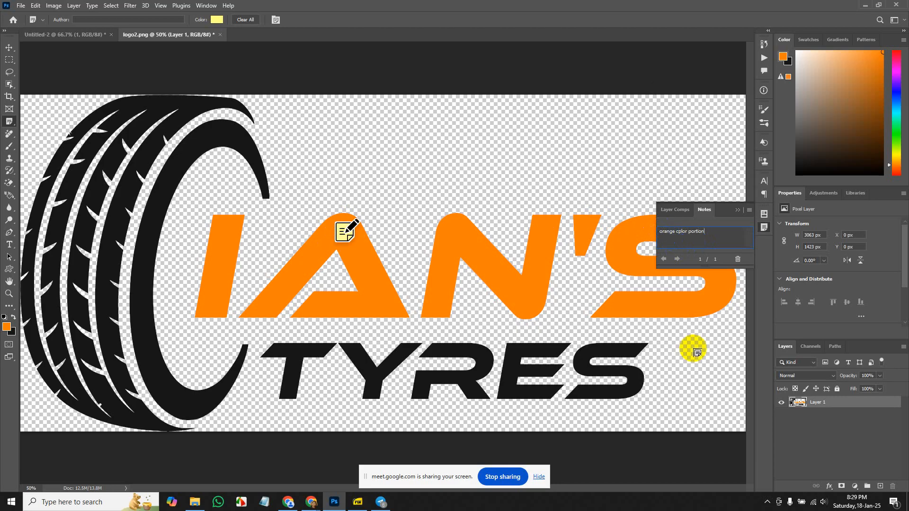
left_click(5, 48)
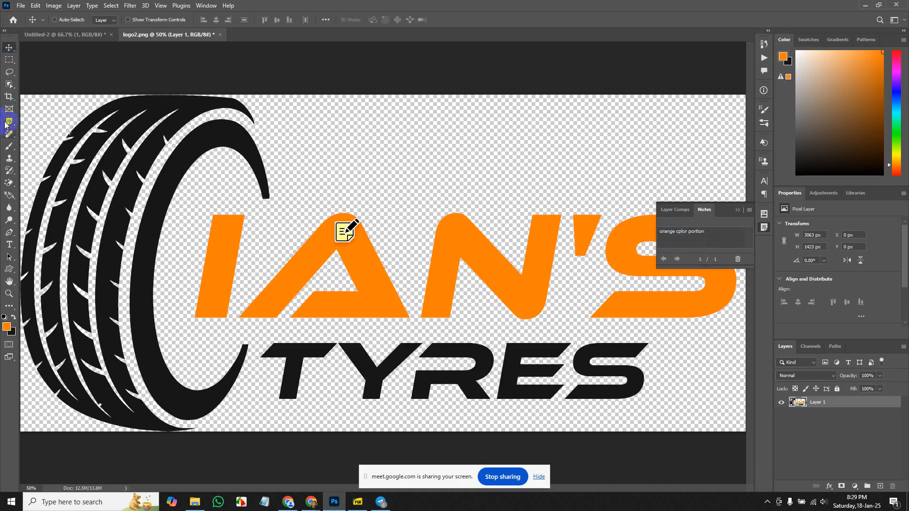
- Add a note reading "ghfghfgh" on the orange letter S in logo2.png, then activate the Move tool and collapse the notes
left_click(9, 121)
left_click(737, 211)
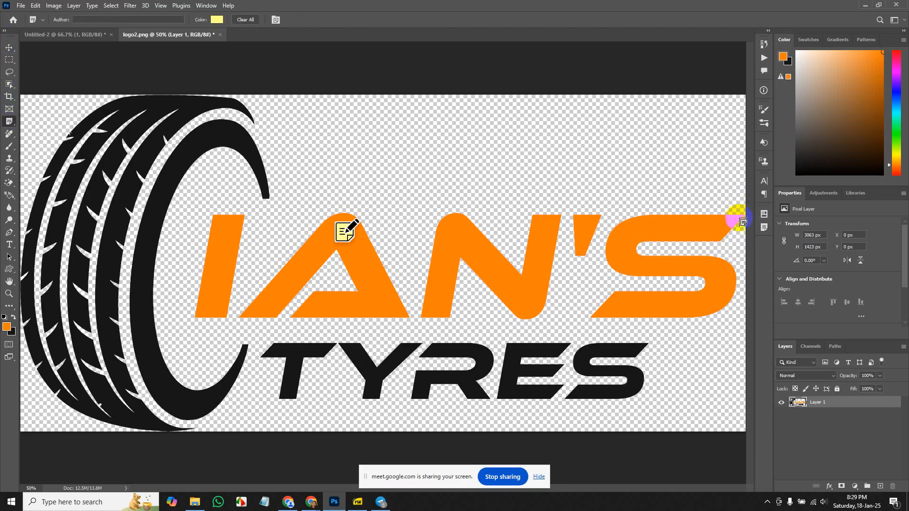
left_click(689, 227)
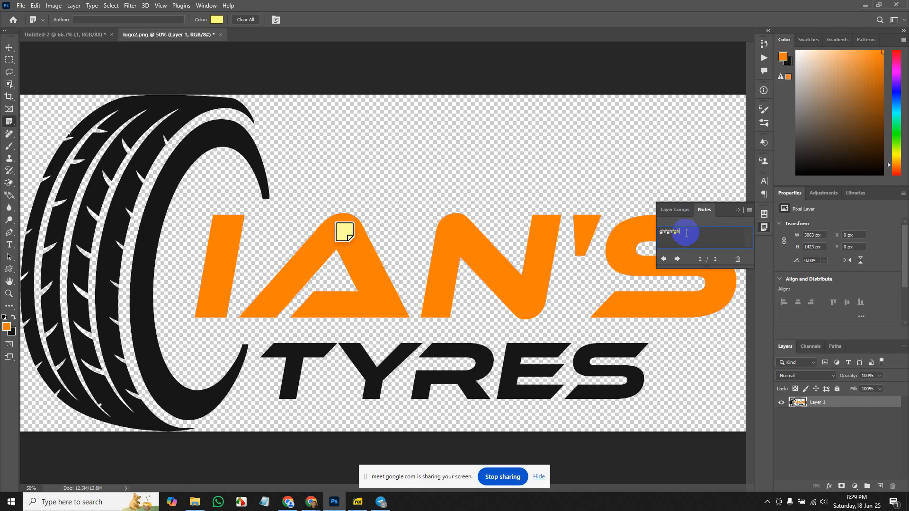
left_click(9, 47)
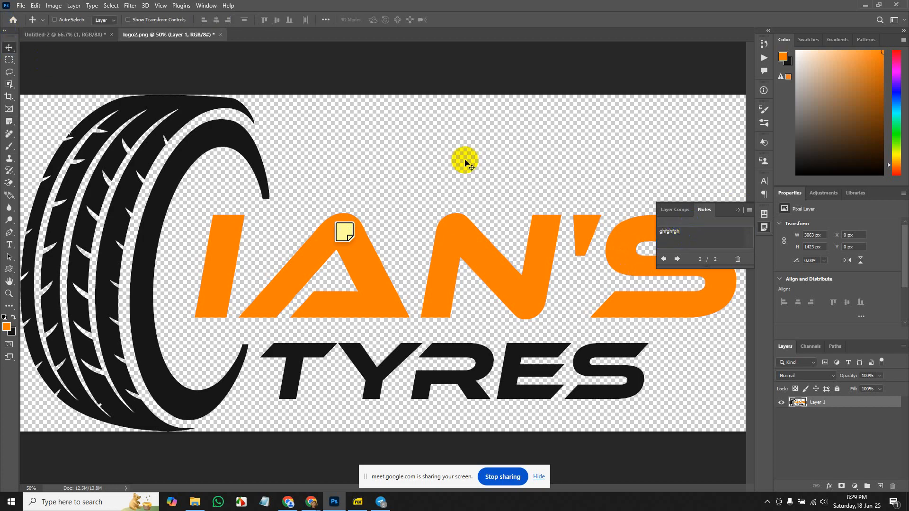
left_click(760, 217)
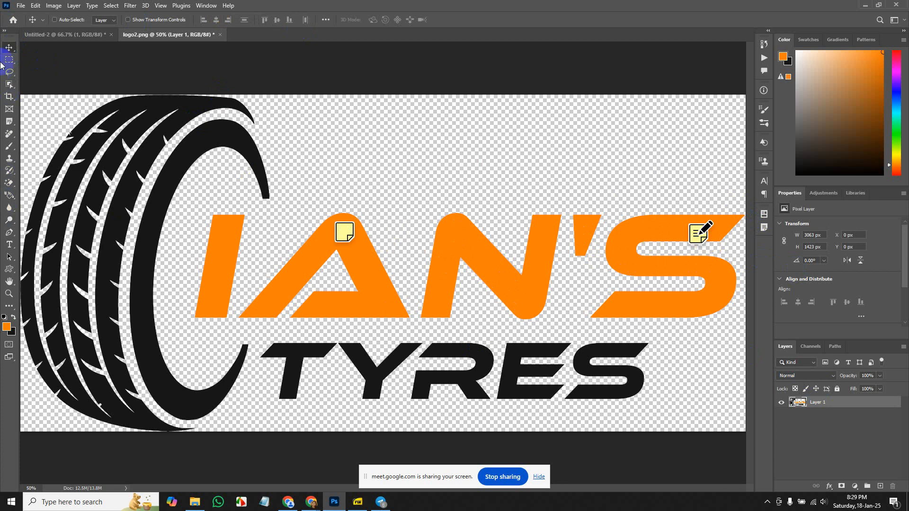
- Return to the Note tool and reopen the note on the letter A to read its text, then collapse it
left_click(10, 148)
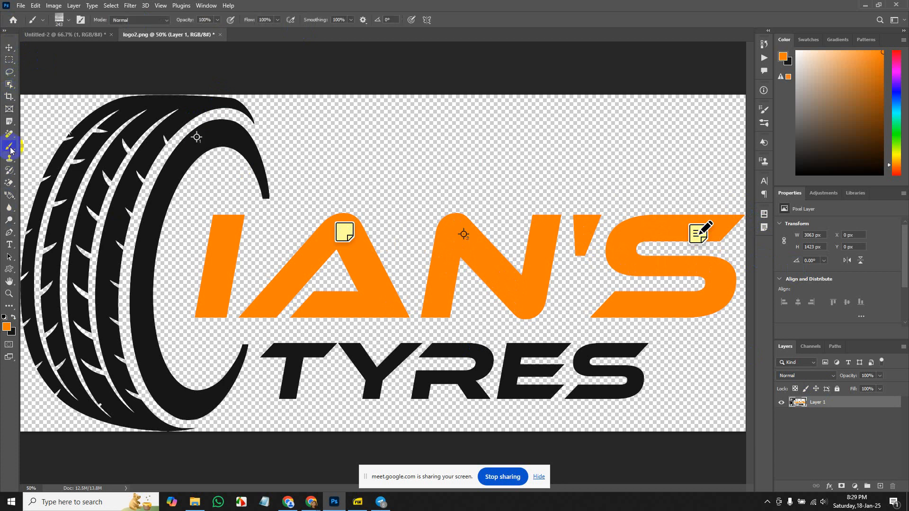
left_click(12, 159)
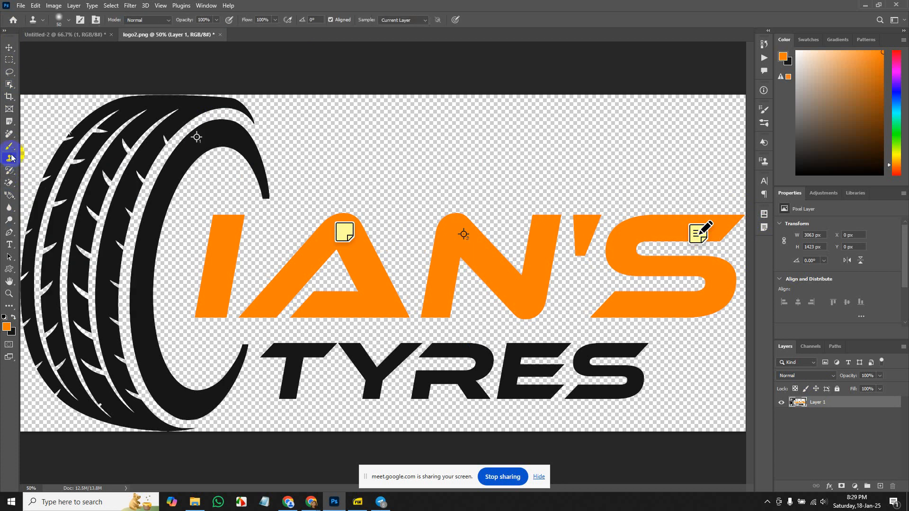
left_click(11, 126)
left_click(343, 235)
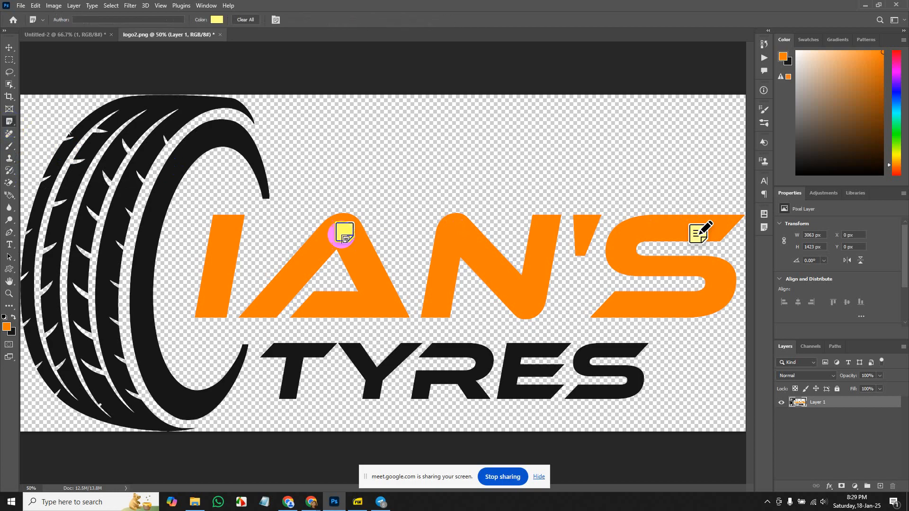
double_click(342, 231)
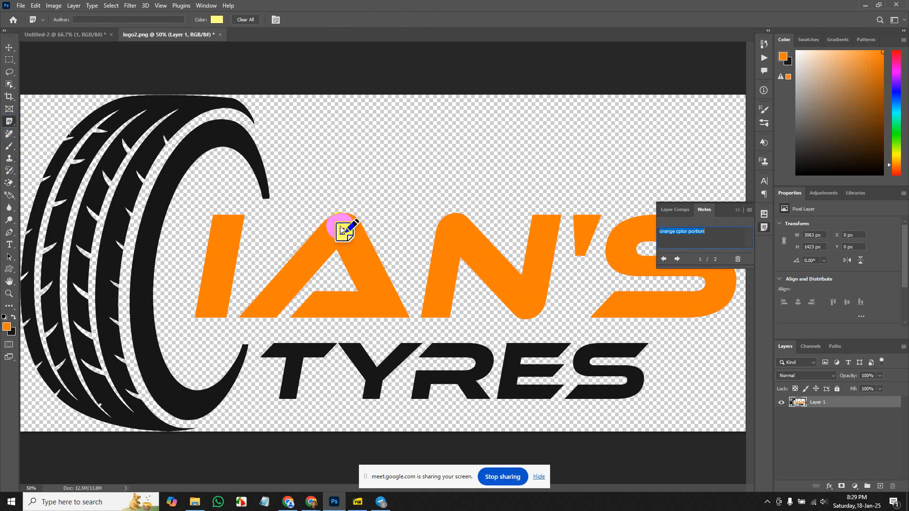
left_click(731, 234)
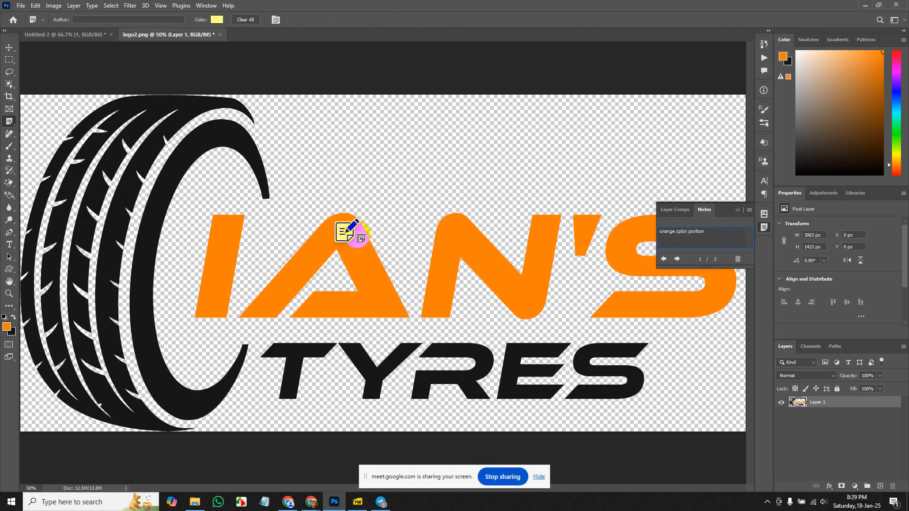
left_click(736, 210)
- Place an empty note over the one on the letter S, then reopen and collapse the "ghfghfgh" note
left_click(698, 232)
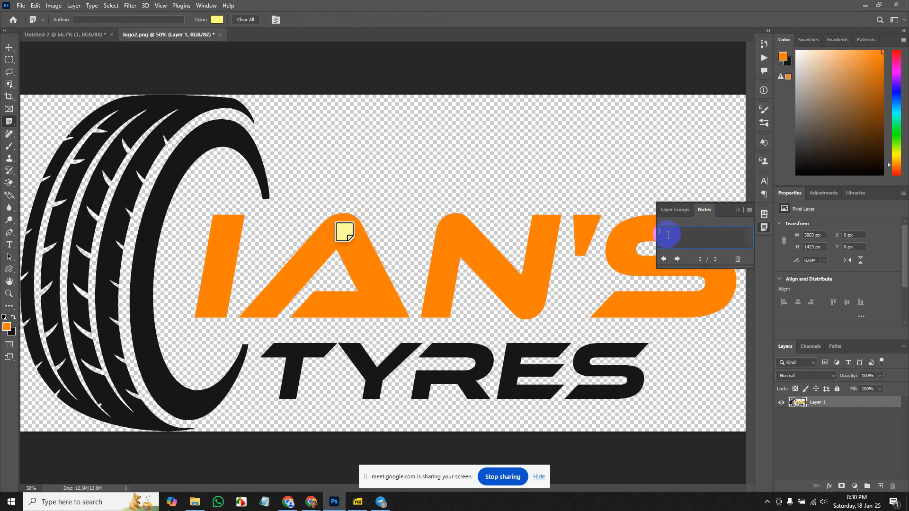
left_click(726, 238)
left_click(737, 210)
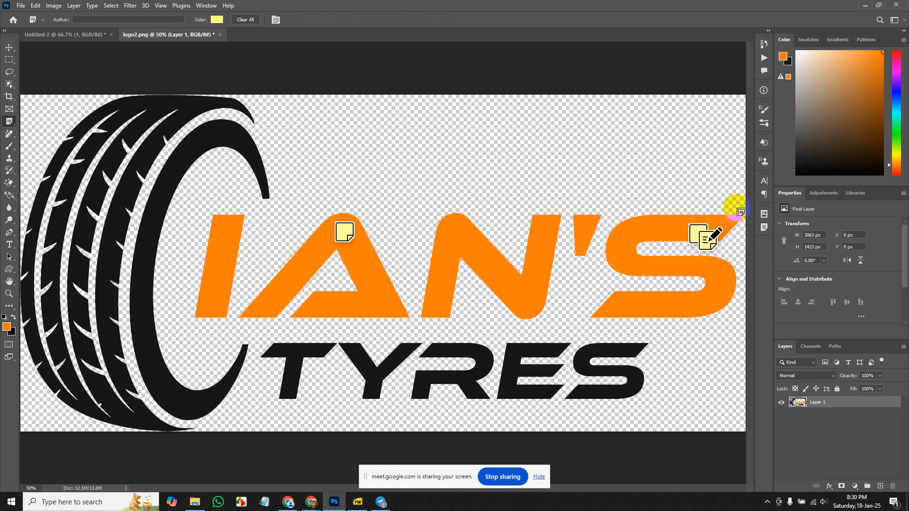
left_click(693, 233)
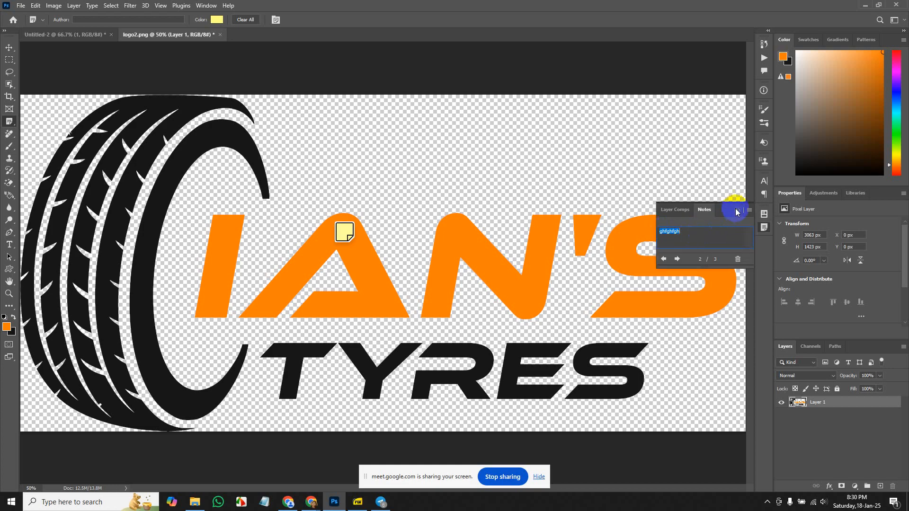
left_click(738, 210)
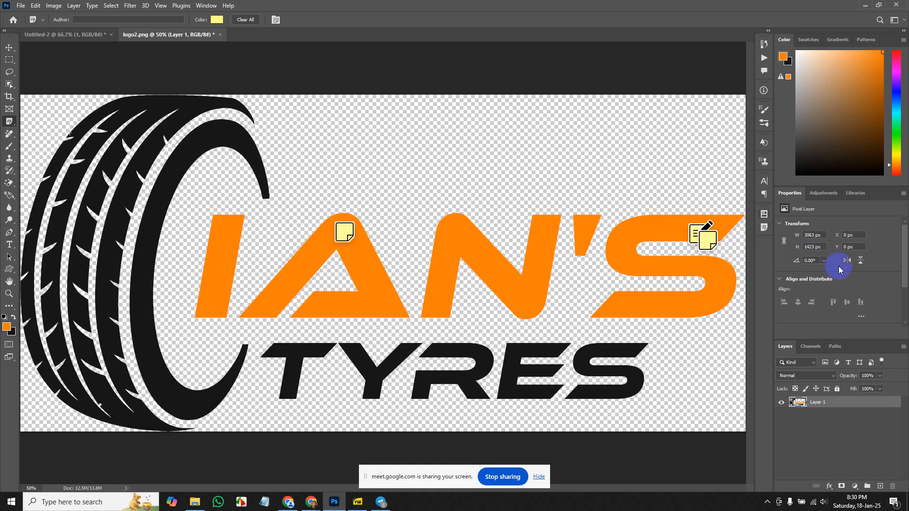
- Delete the note on the letter A, then delete all the remaining notes in logo2.png
right_click(343, 233)
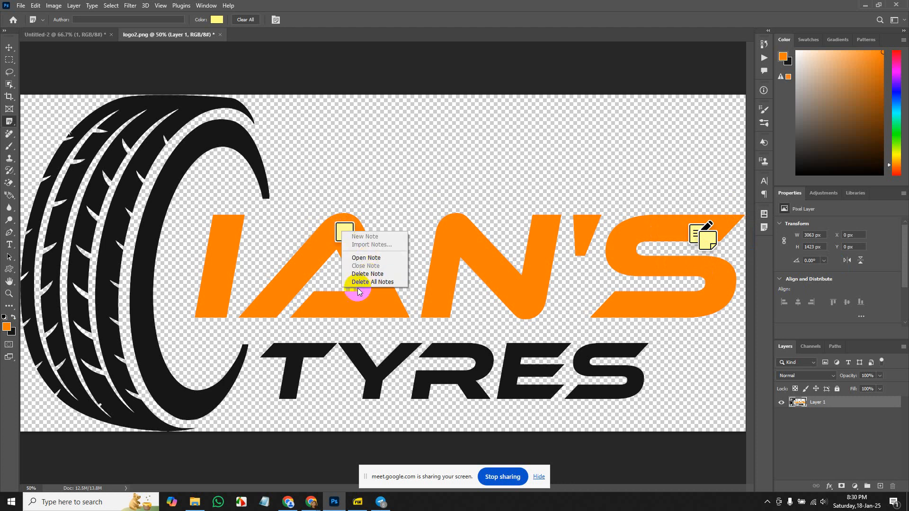
left_click(368, 274)
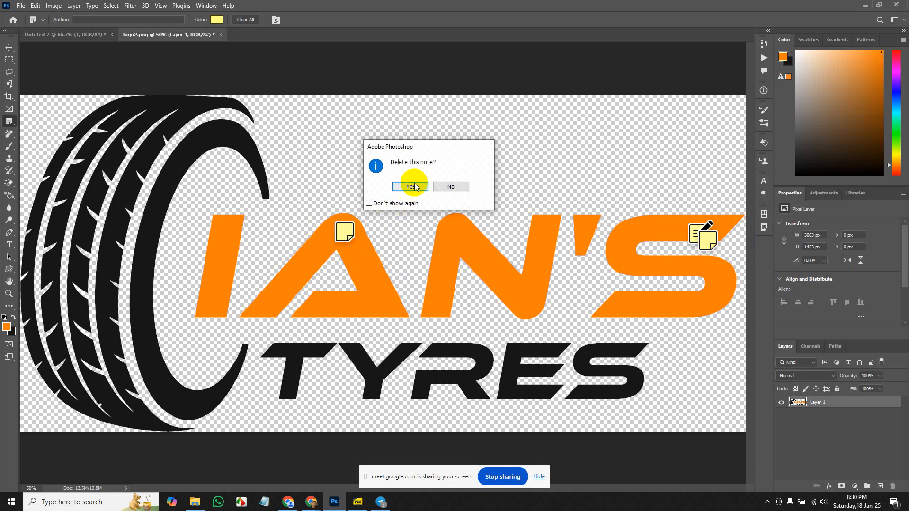
left_click(423, 186)
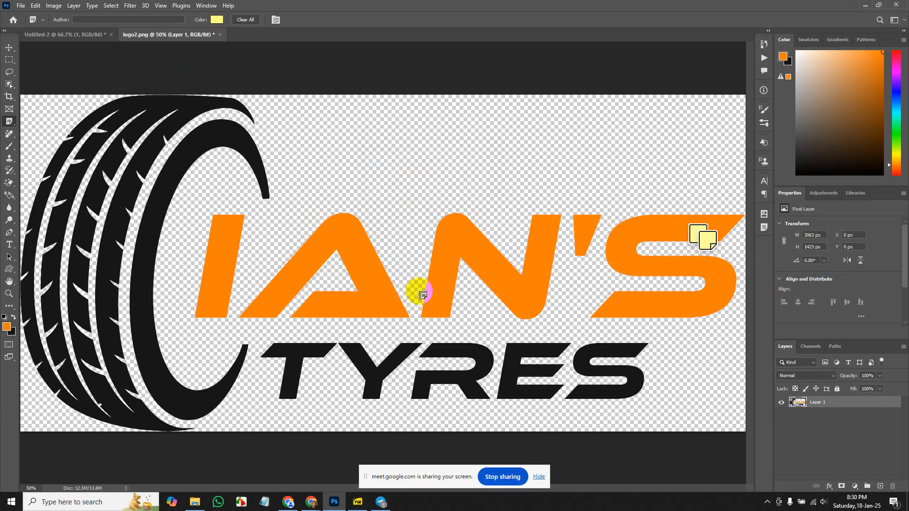
right_click(696, 233)
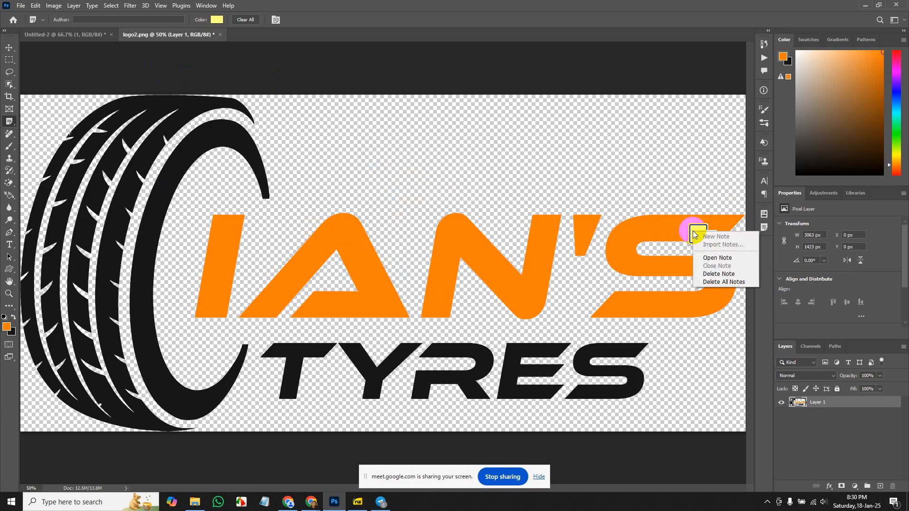
left_click(736, 283)
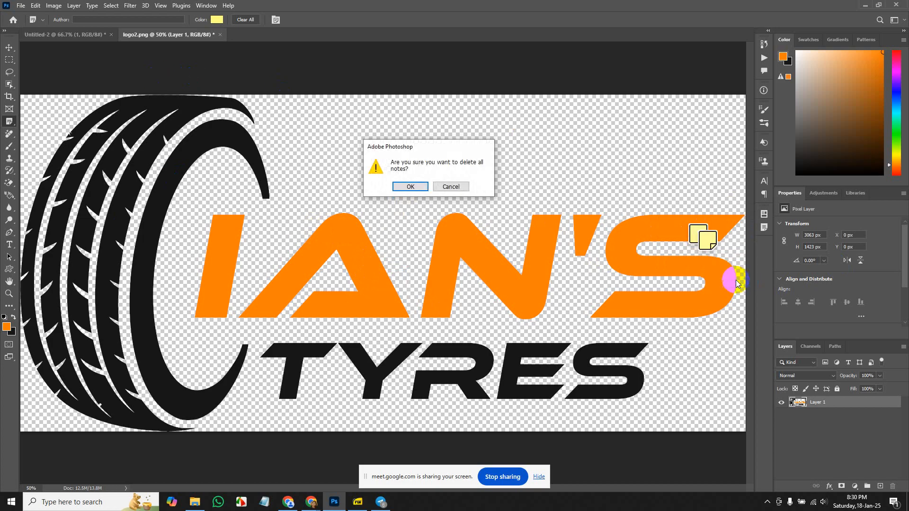
left_click(409, 186)
- Switch to the Untitled-2 document and delete the portrait layer 1 from the canvas
right_click(11, 122)
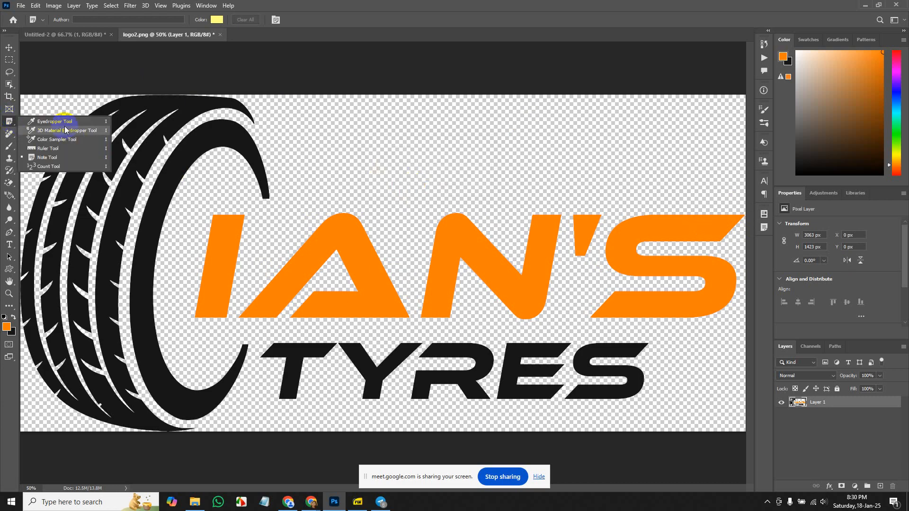
left_click(61, 159)
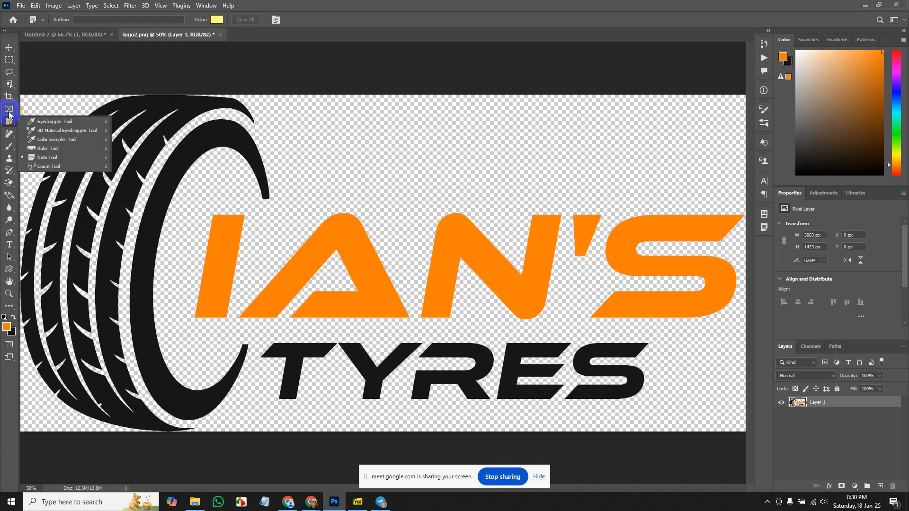
left_click(64, 34)
left_click(326, 199)
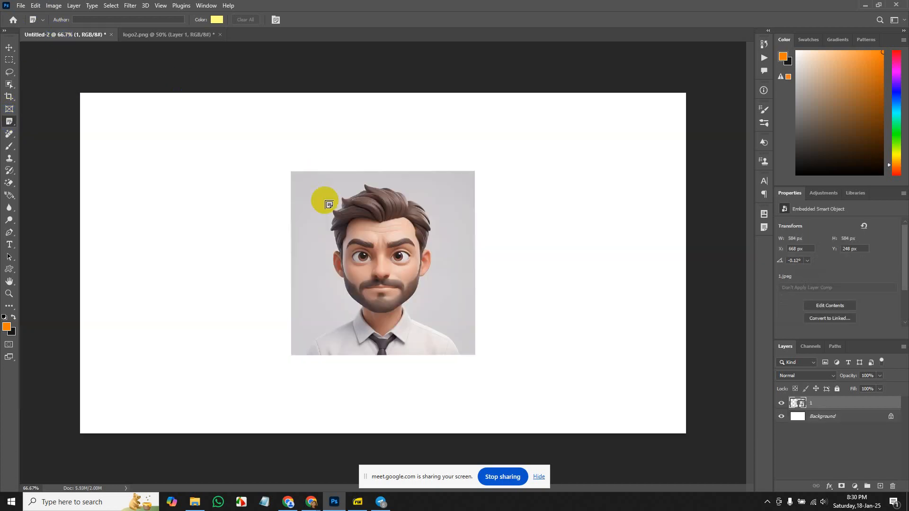
left_click(10, 48)
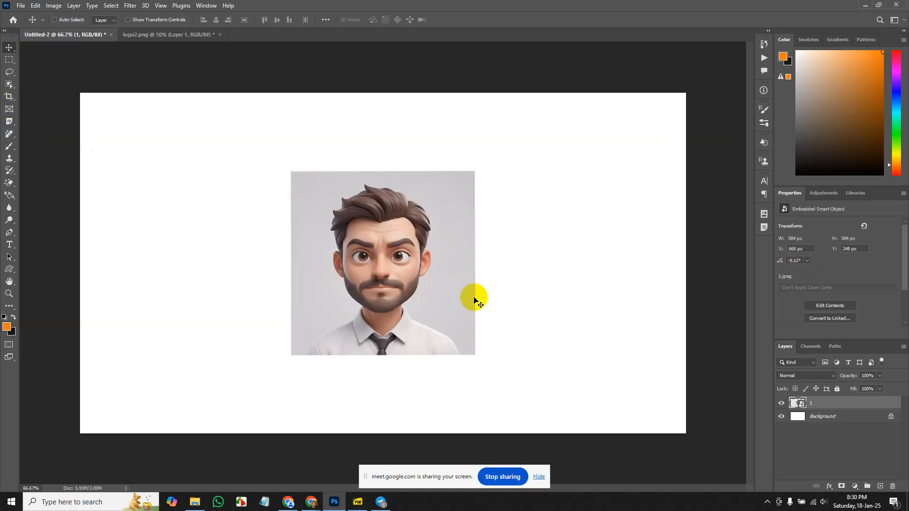
key("Delete")
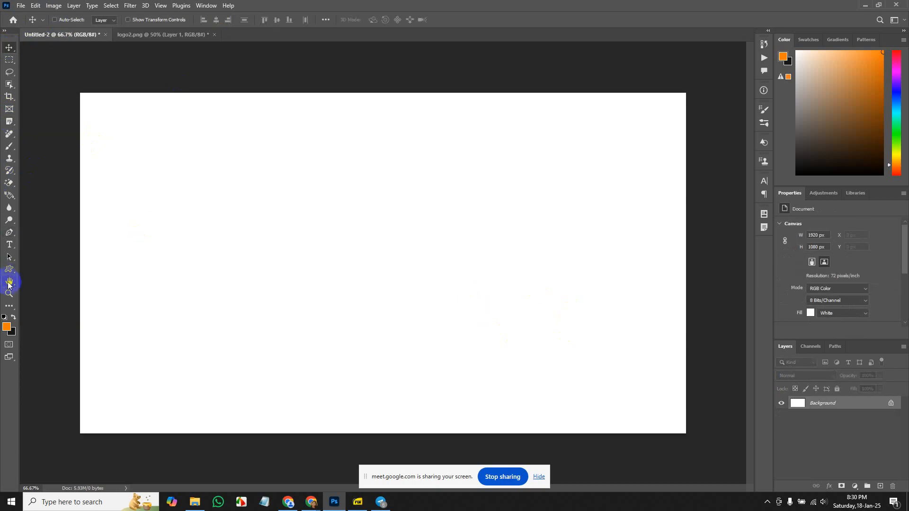
- Draw four separate orange ellipses in a row across the upper part of the canvas, the rightmost about 272 × 209 px
left_click(9, 269)
left_click(39, 279)
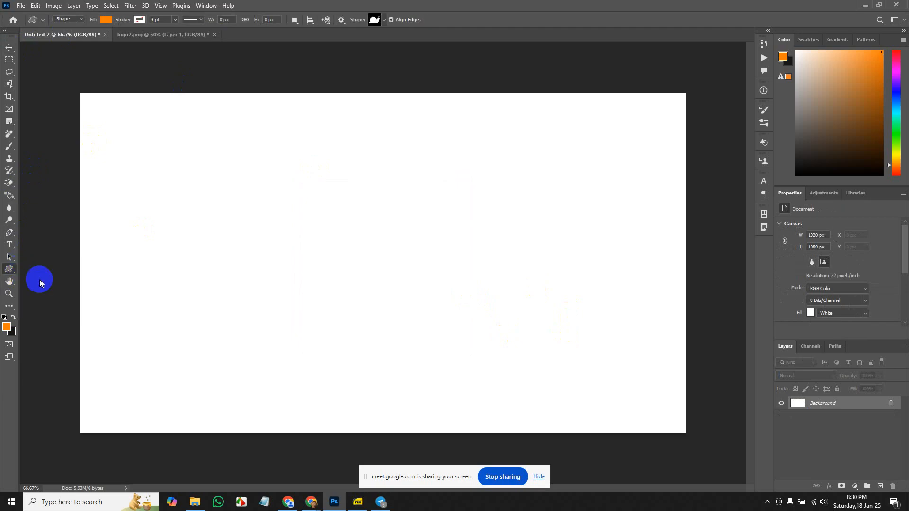
left_click_drag(148, 121, 211, 174)
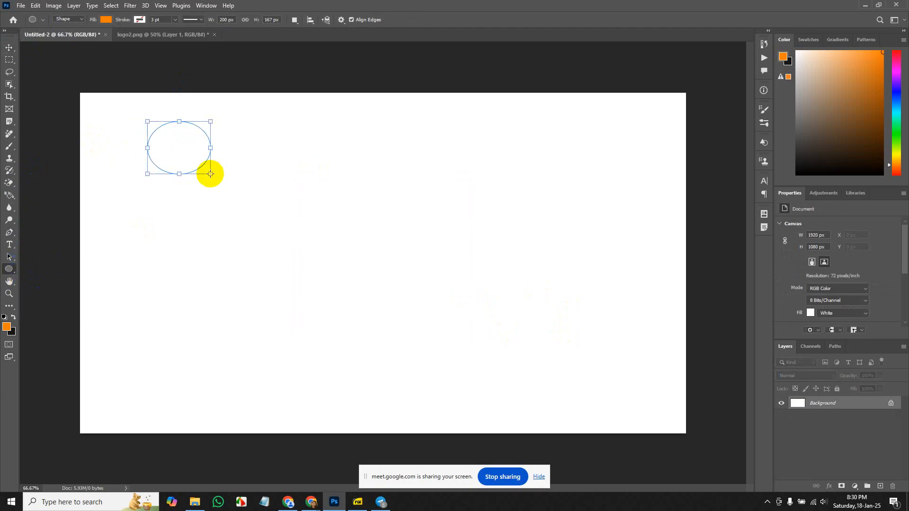
left_click_drag(257, 141, 345, 195)
left_click_drag(420, 138, 486, 188)
left_click_drag(552, 132, 638, 197)
- Set the foreground colour to bright green with a hue of about 123°
left_click(4, 330)
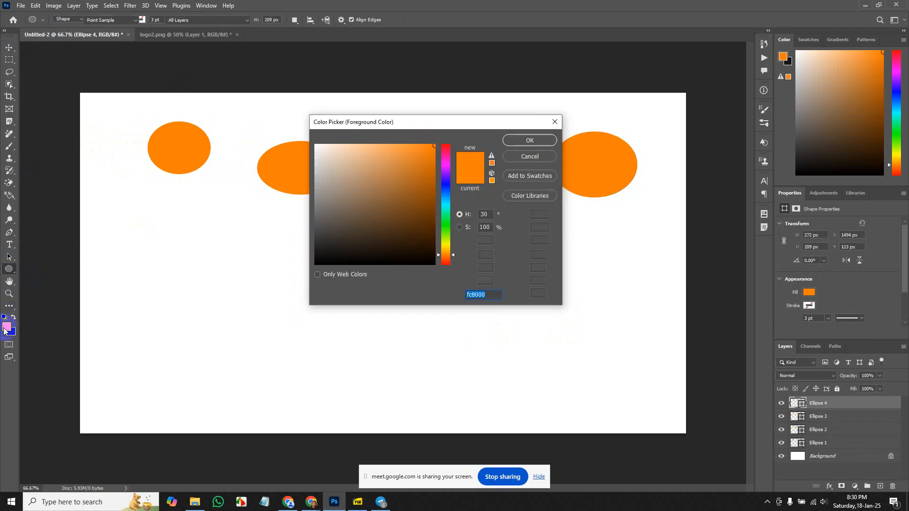
left_click(445, 223)
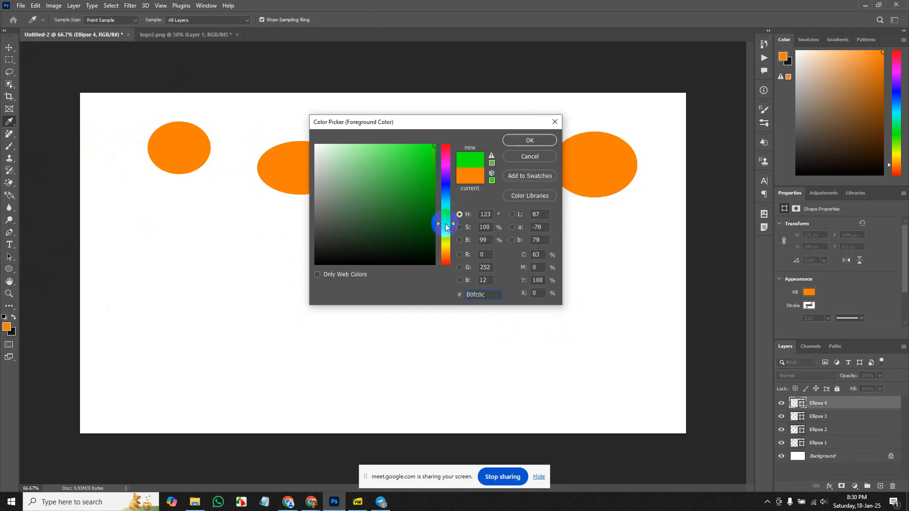
left_click(521, 143)
key("u")
left_click_drag(175, 246, 239, 315)
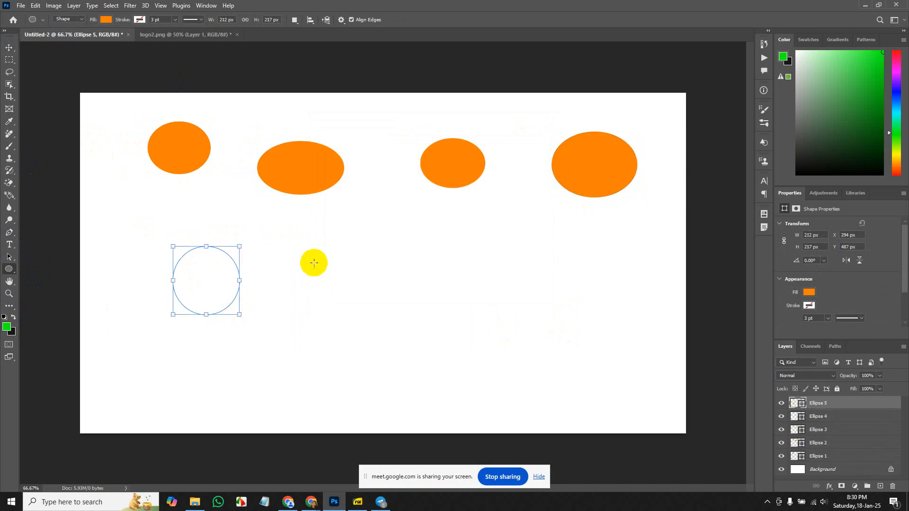
left_click_drag(313, 262, 389, 325)
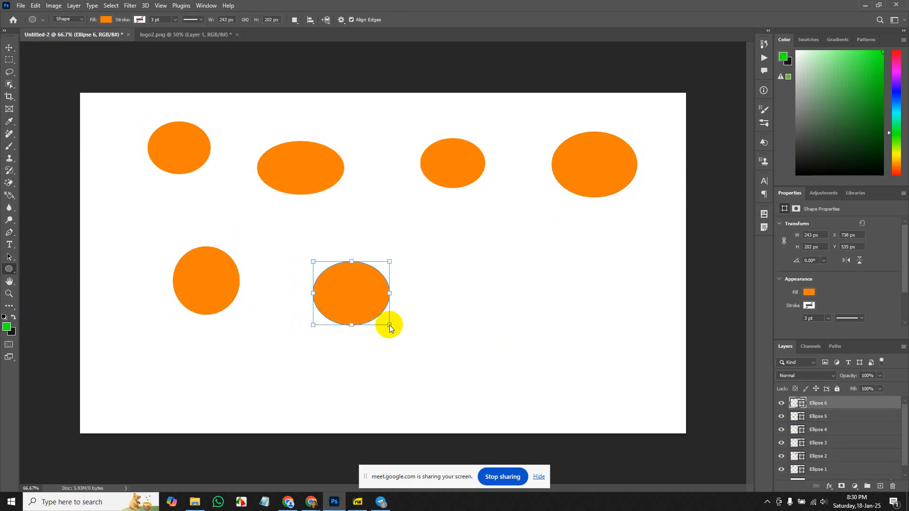
key("ctrl+z")
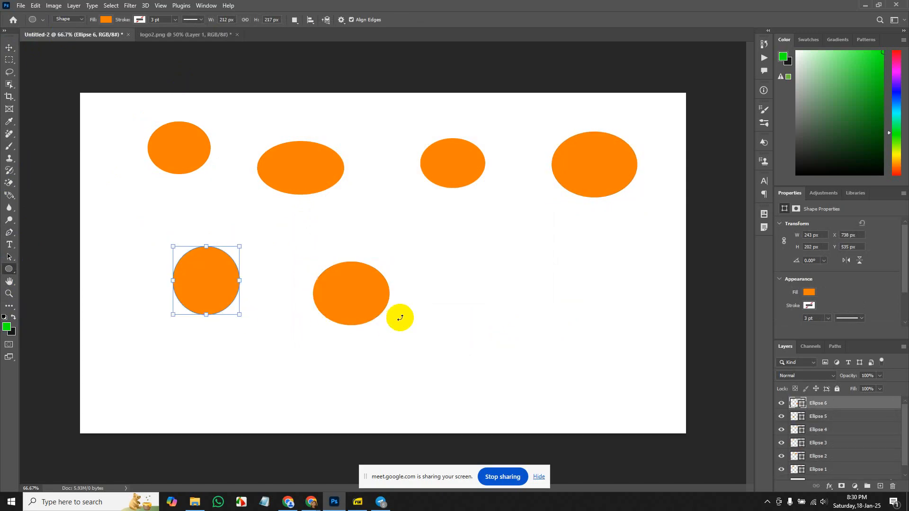
key("ctrl+z")
- Set the shape fill to green, recolouring the selected upper-right ellipse, and draw four green ellipses in a row below
left_click(108, 20)
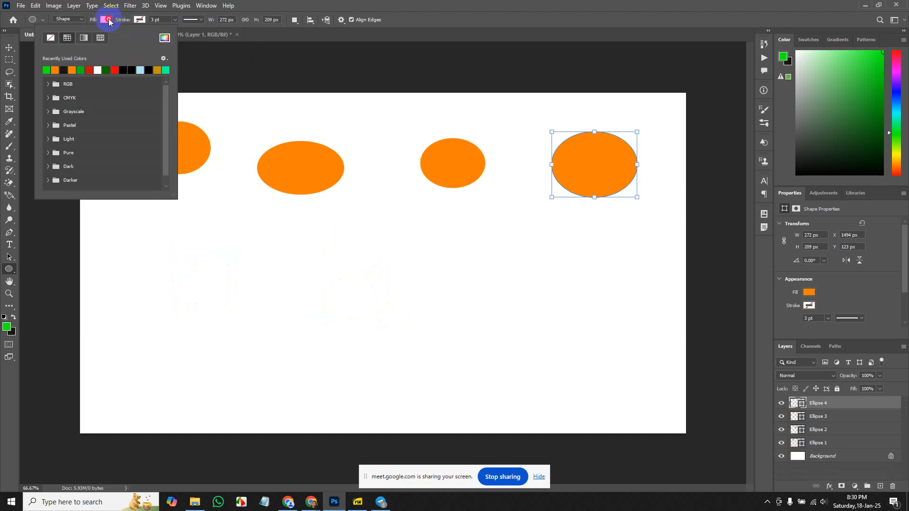
left_click(47, 67)
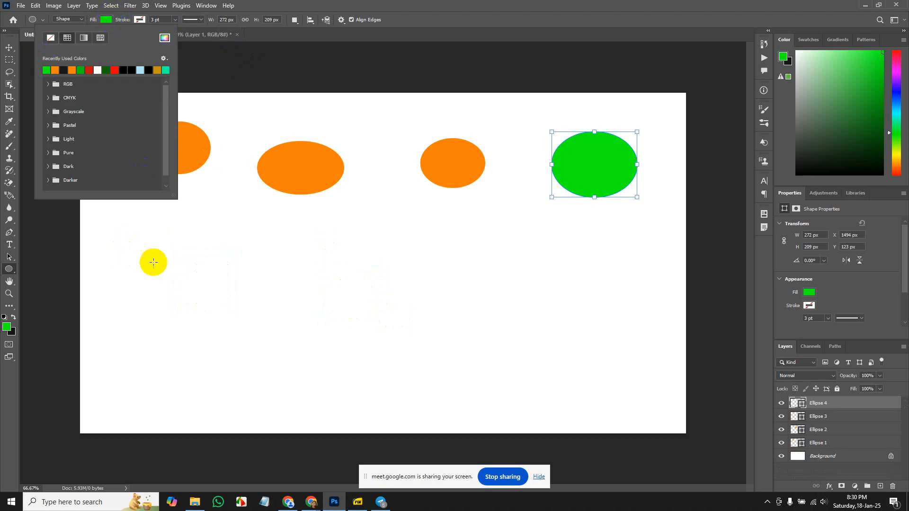
left_click_drag(154, 244, 211, 288)
mouse_move(282, 255)
left_mouse_down()
mouse_move(298, 286)
mouse_move(330, 310)
left_mouse_up()
left_click_drag(388, 266, 469, 346)
left_click_drag(527, 258, 621, 338)
left_click(9, 47)
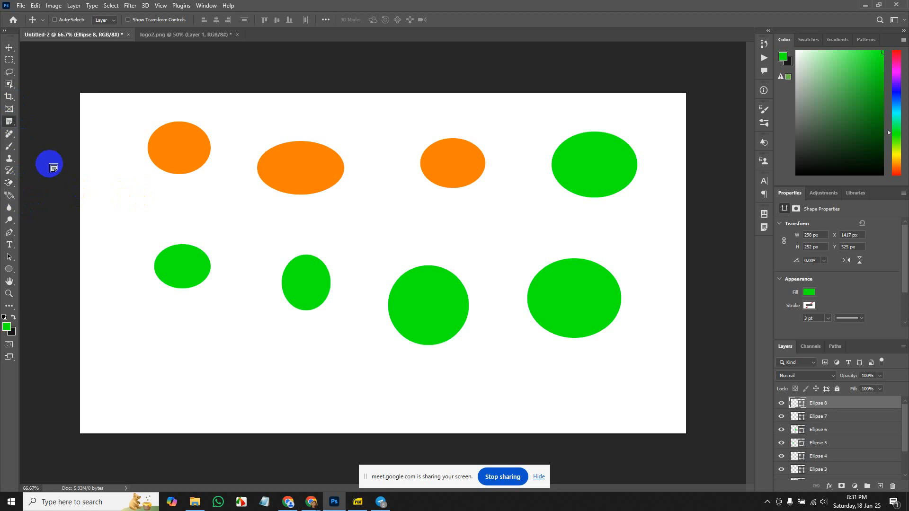
- Activate the Count tool from the Eyedropper tool group
left_click(7, 122)
right_click(10, 123)
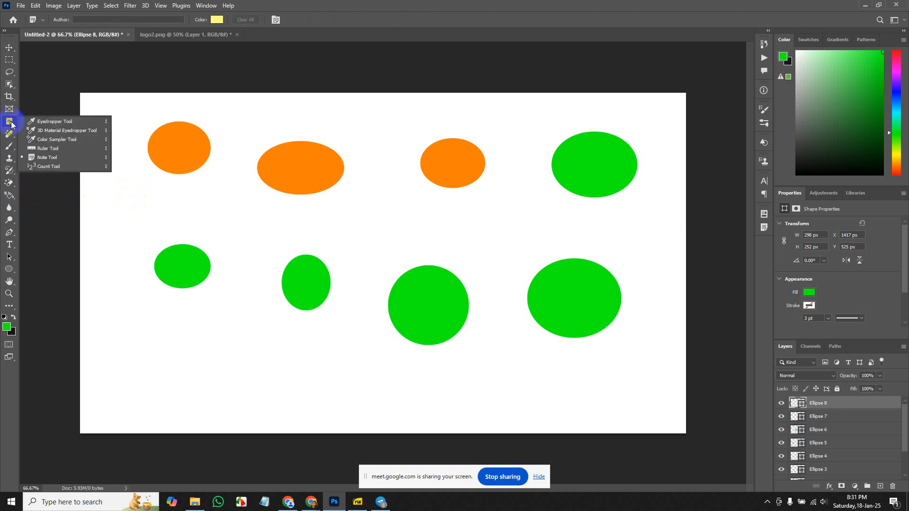
left_click(62, 169)
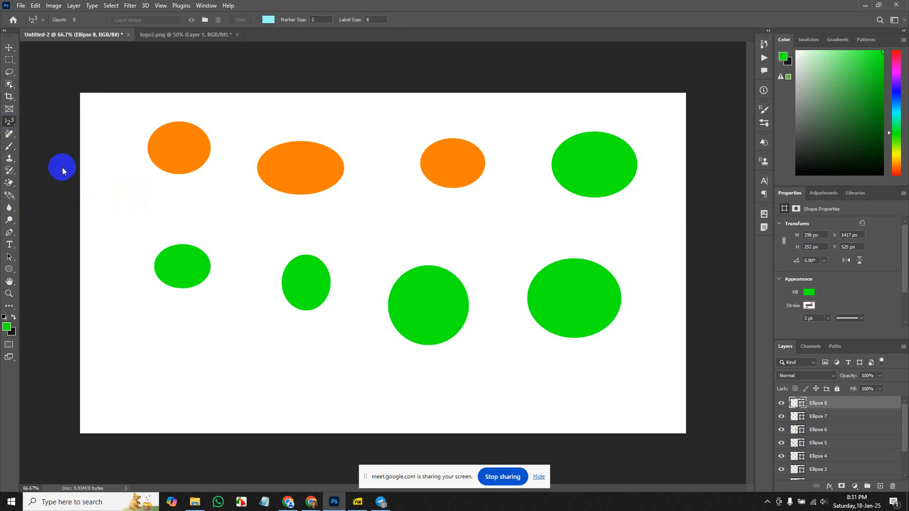
- Place one count marker on each of the four ellipses in the upper row, from left to right
left_click(177, 142)
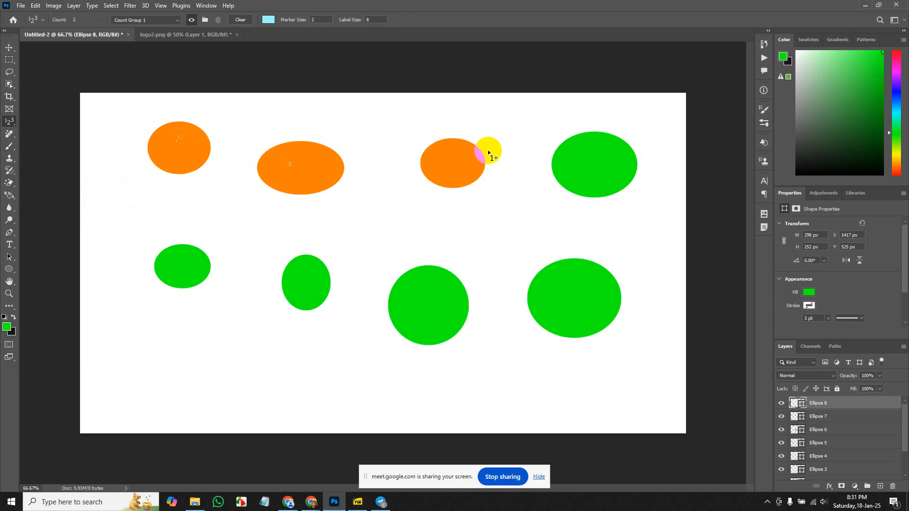
left_click(462, 158)
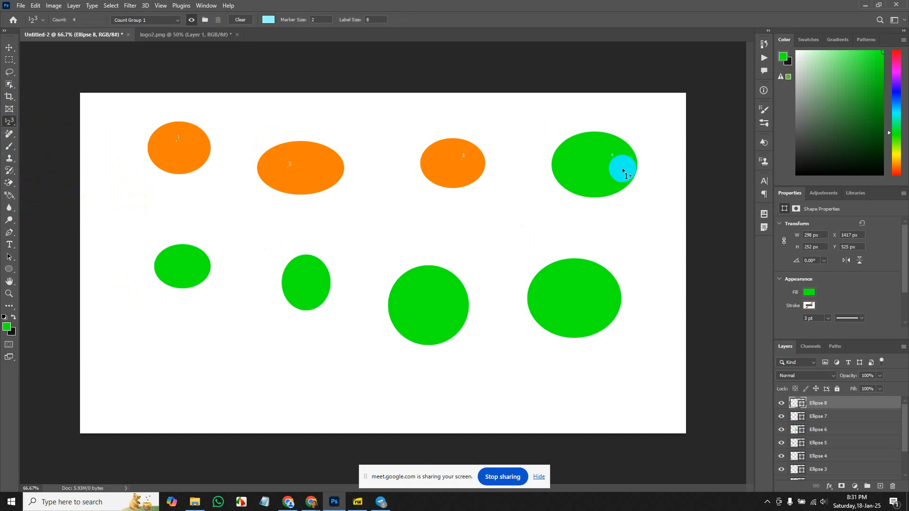
left_click(611, 156)
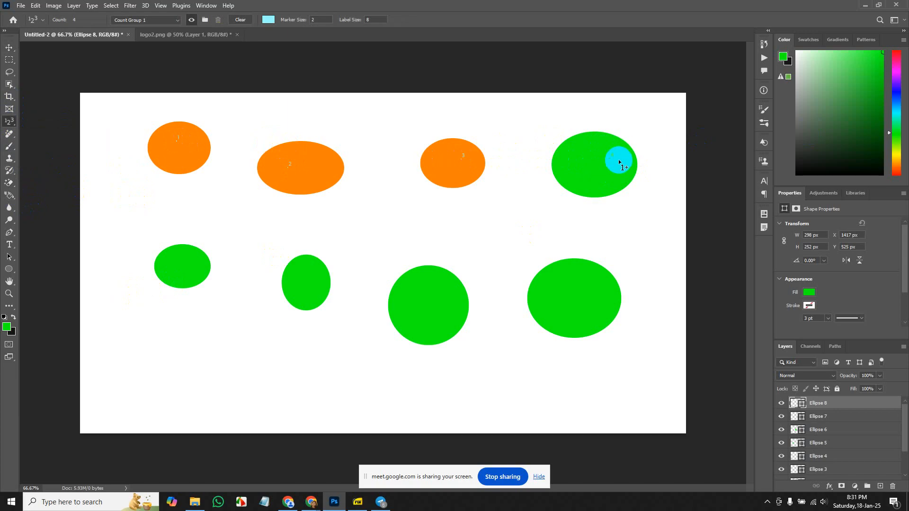
- Change the shape fill of the selected green ellipse at the right end of the lower row to near-black
key("ctrl+plus")
key("ctrl+plus")
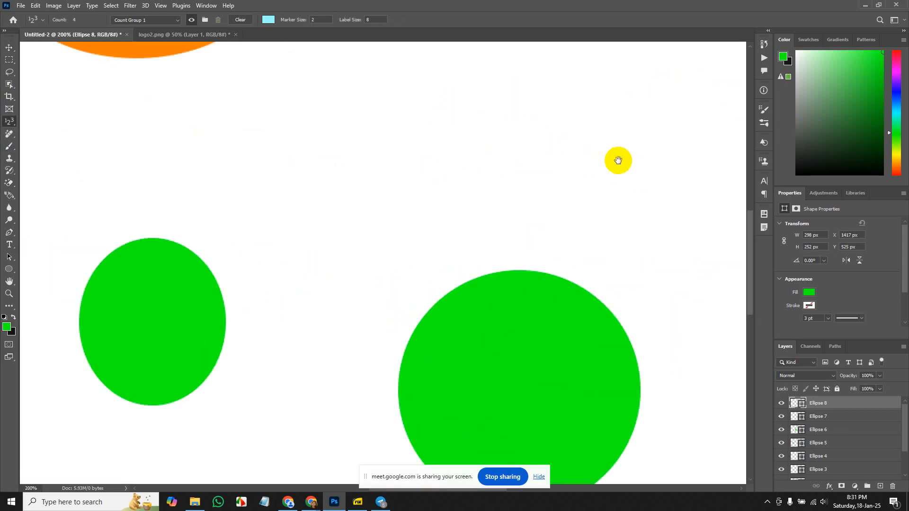
left_click_drag(723, 168, 171, 432)
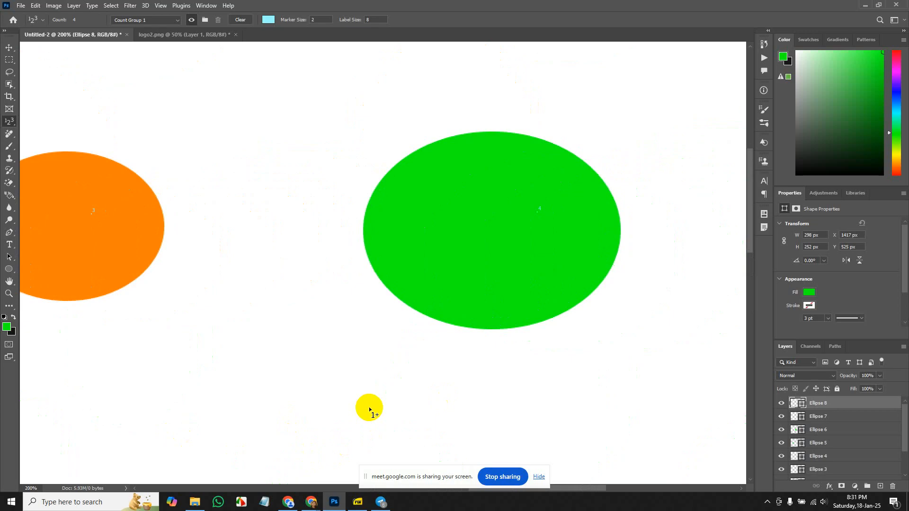
key("v")
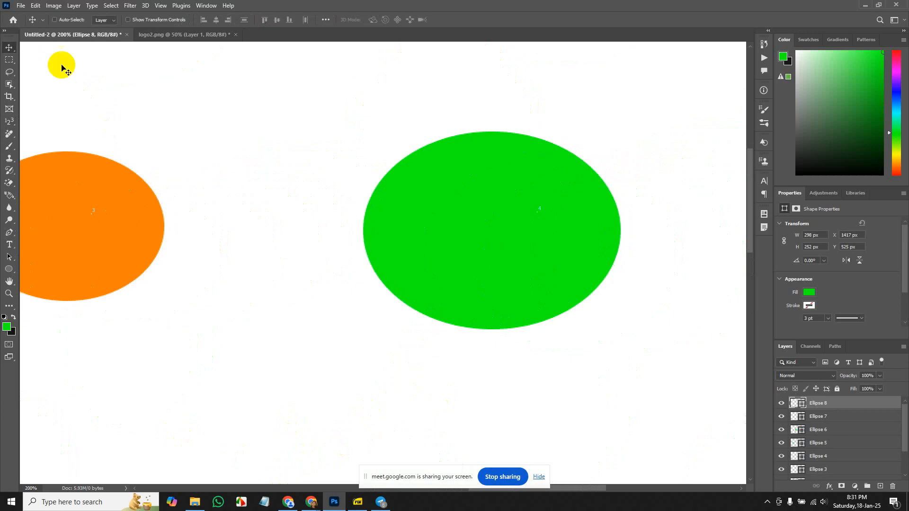
left_click(9, 269)
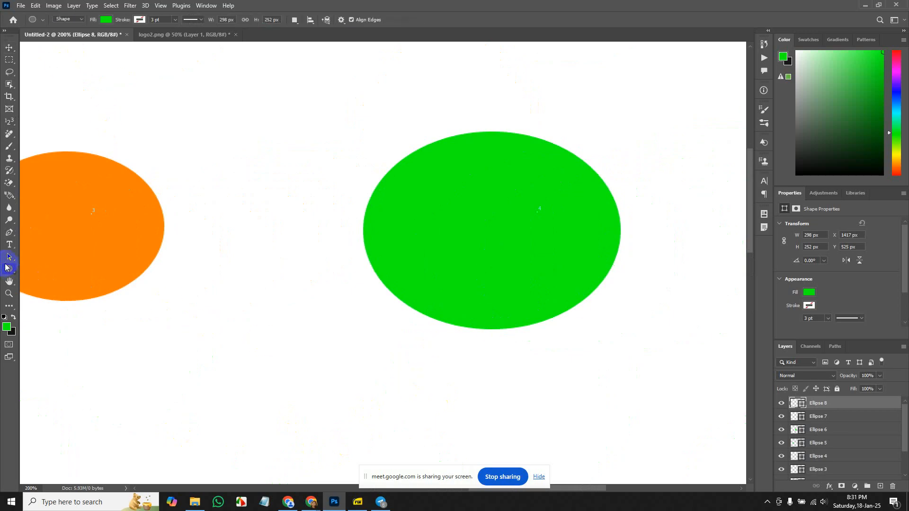
left_click(106, 20)
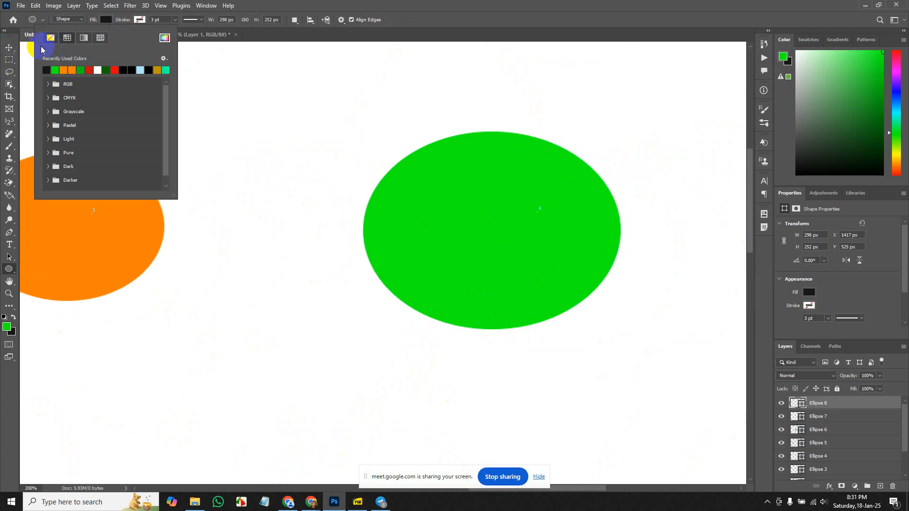
left_click(13, 49)
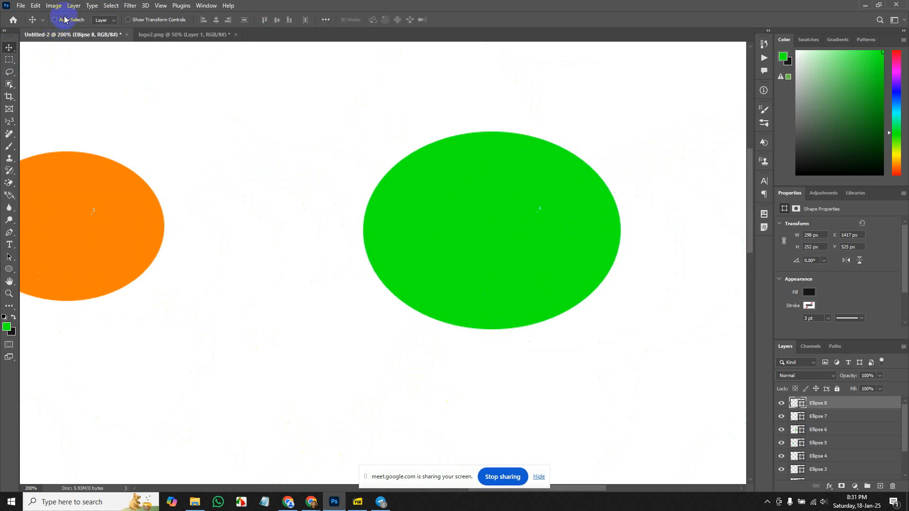
- Recolour the green ellipse at the right end of the upper row near-black and check its count marker
left_click(428, 217)
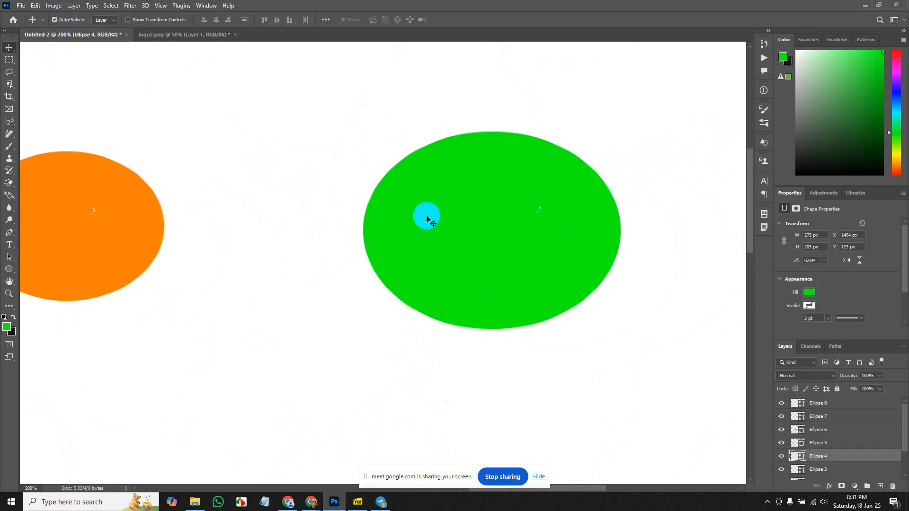
key("ctrl+BackSpace")
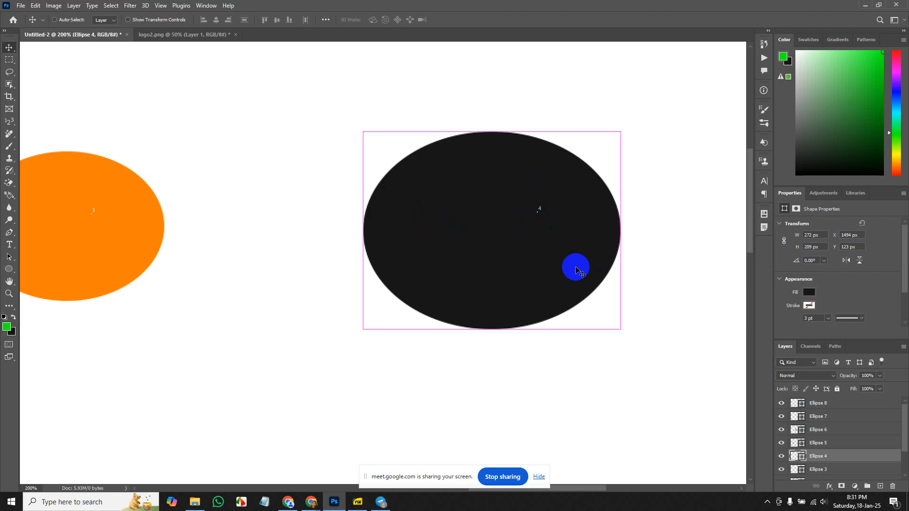
key("ctrl+plus")
key("ctrl+plus")
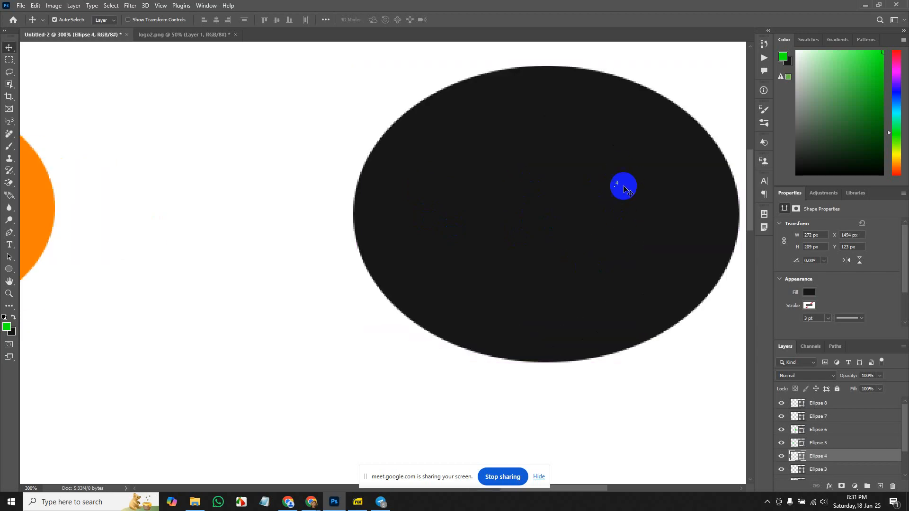
key("ctrl+minus")
key("ctrl+minus")
key("ctrl+minus")
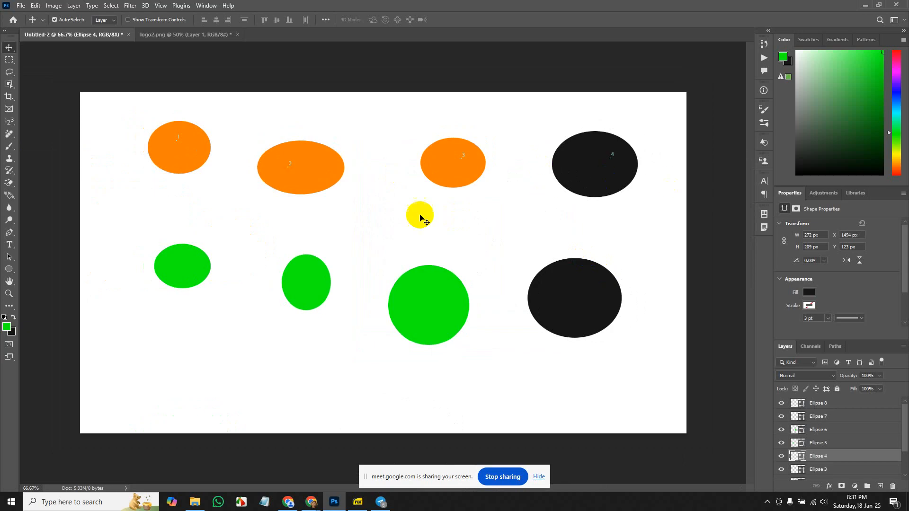
- Set the fill of the three remaining green ellipses in the lower row to the recently used near-black colour
left_click(186, 272)
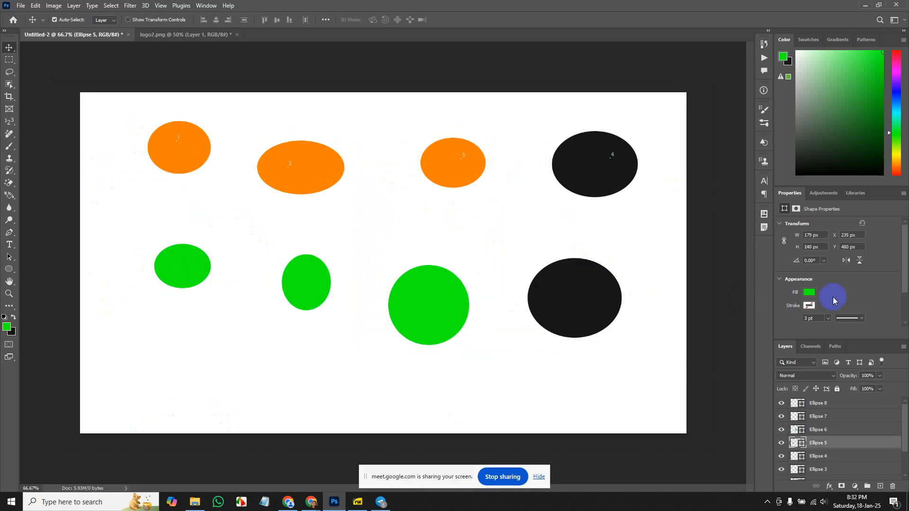
left_click(808, 293)
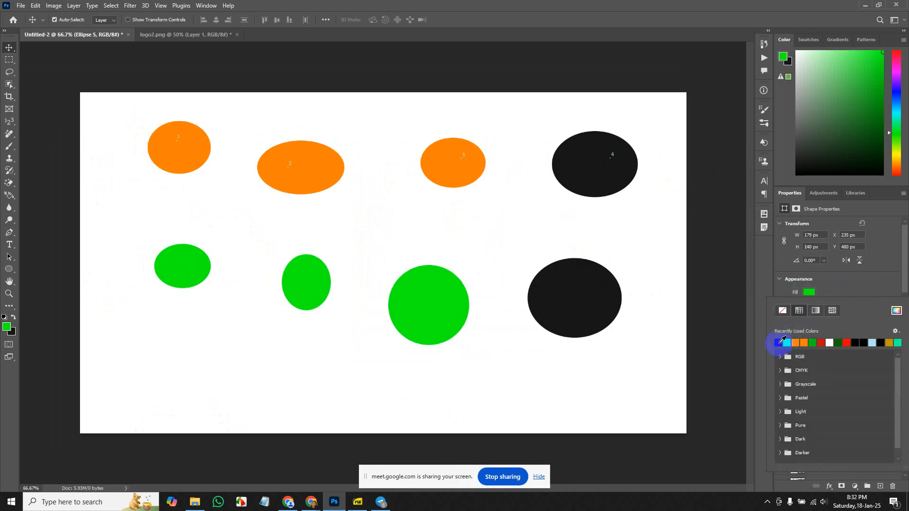
left_click(780, 344)
left_click(291, 284)
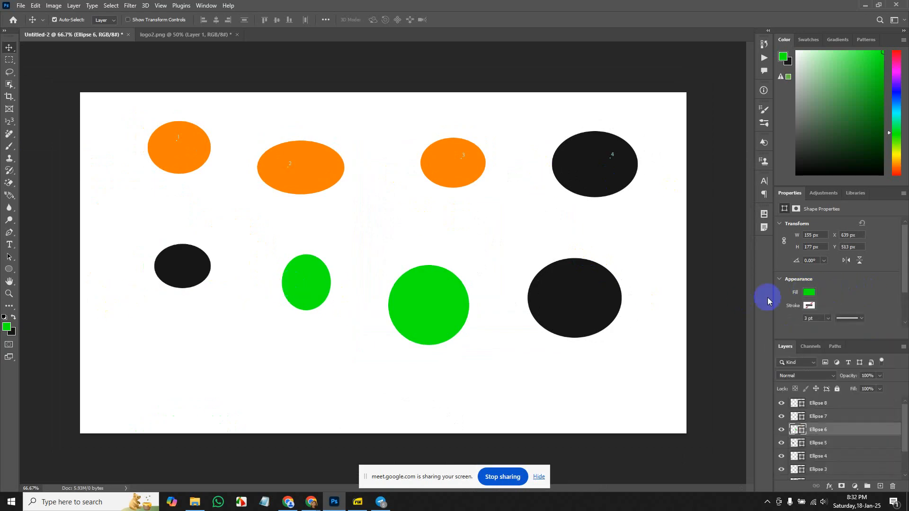
left_click(813, 298)
left_click(779, 343)
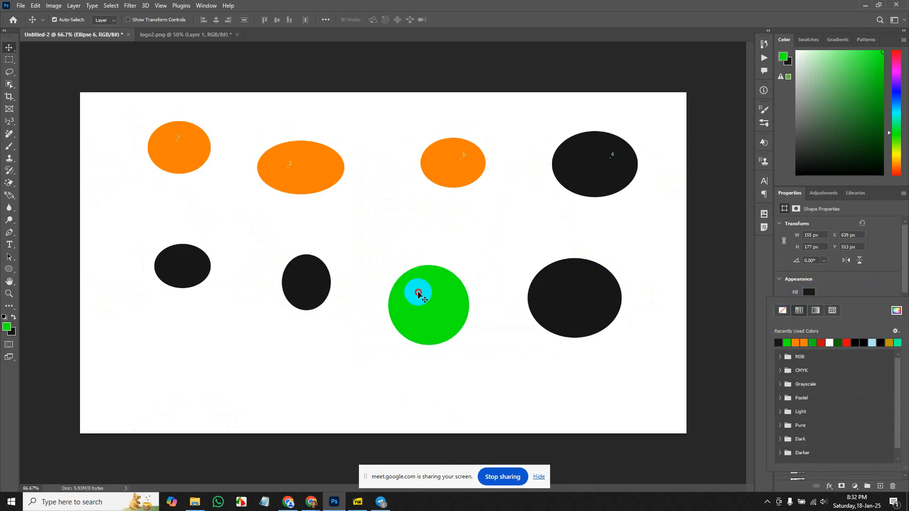
left_click(419, 293)
left_click(809, 293)
left_click(780, 343)
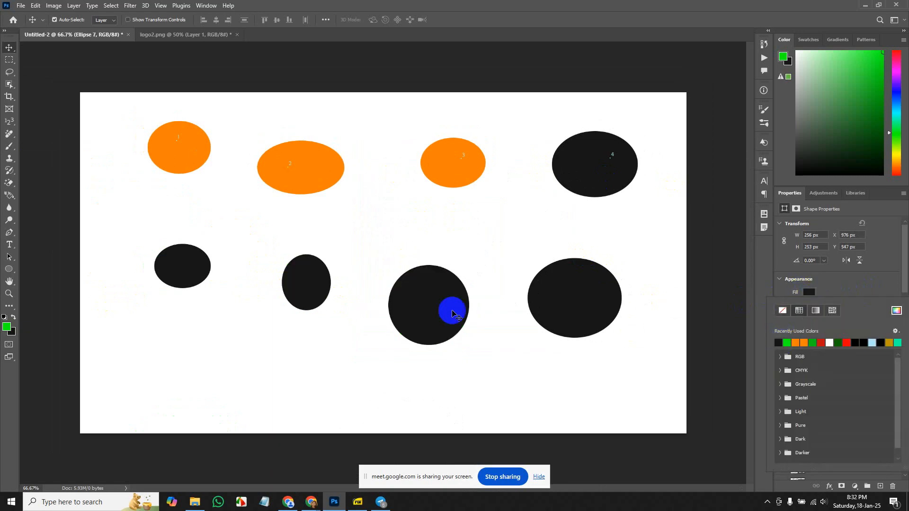
- Add count markers with the Count tool to the four near-black ellipses in the lower row
left_click(9, 125)
left_click(178, 255)
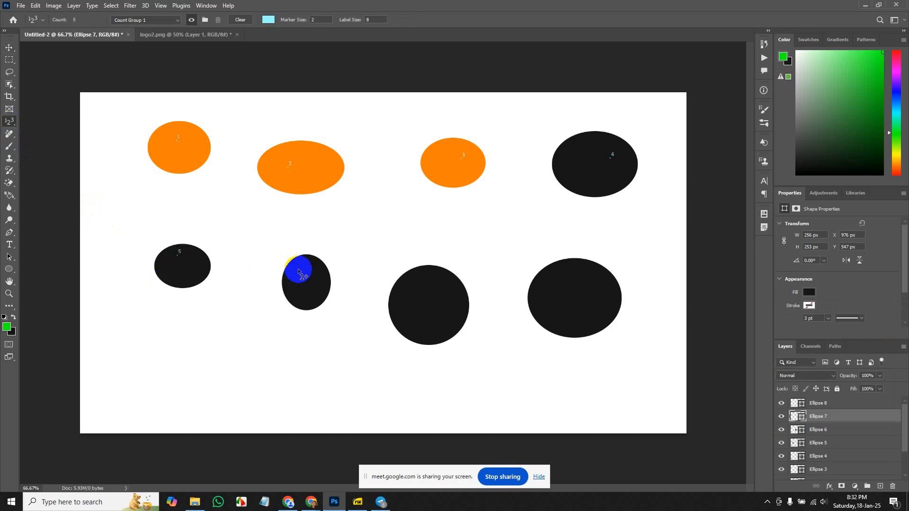
left_click(298, 271)
left_click(440, 303)
left_click(584, 294)
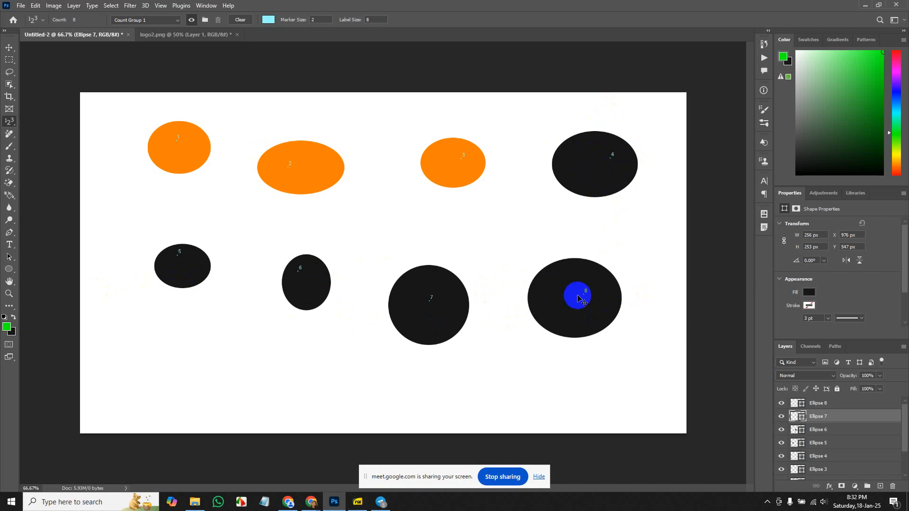
- Undo the count markers on the four lower-row ellipses and add a second marker on the upper-right ellipse
left_click(579, 296, "alt")
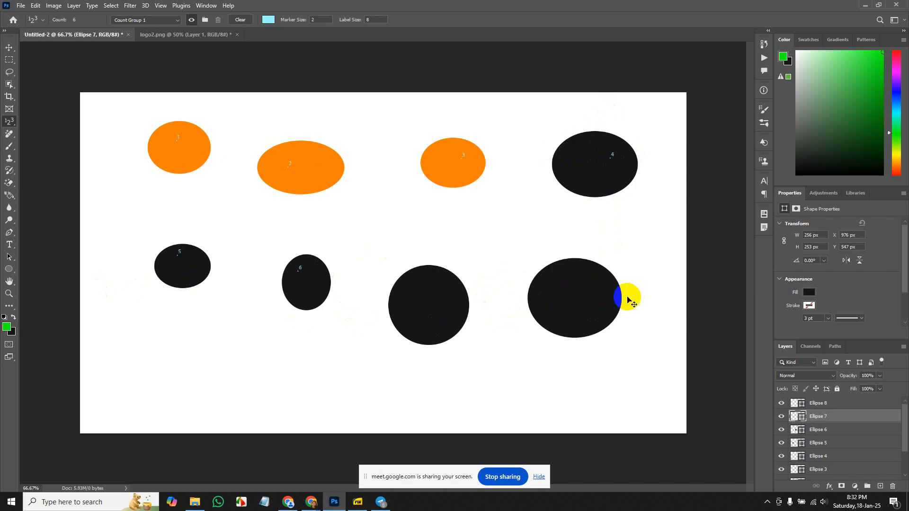
key("ctrl+z")
key("alt+BackSpace")
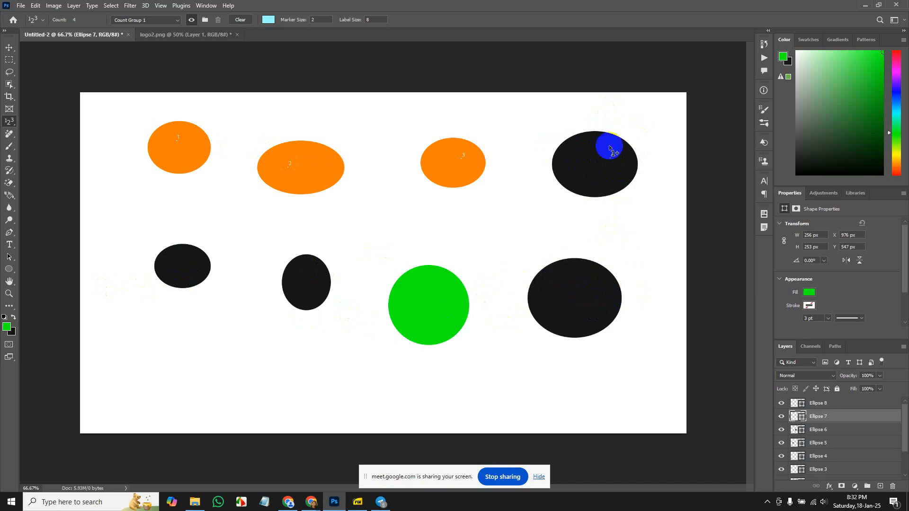
key("ctrl+z")
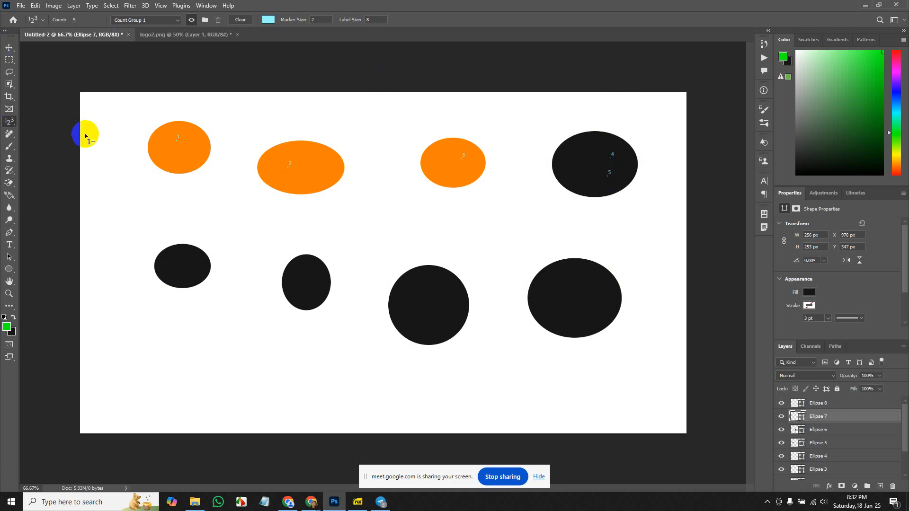
- Delete the near-black ellipse at the right end of the upper row with its count markers left in place
key("v")
left_click(601, 179)
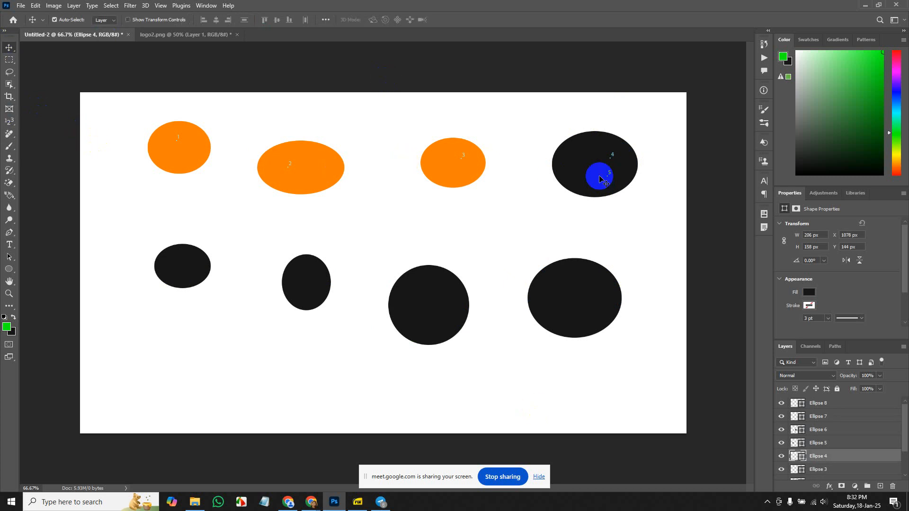
key("Delete")
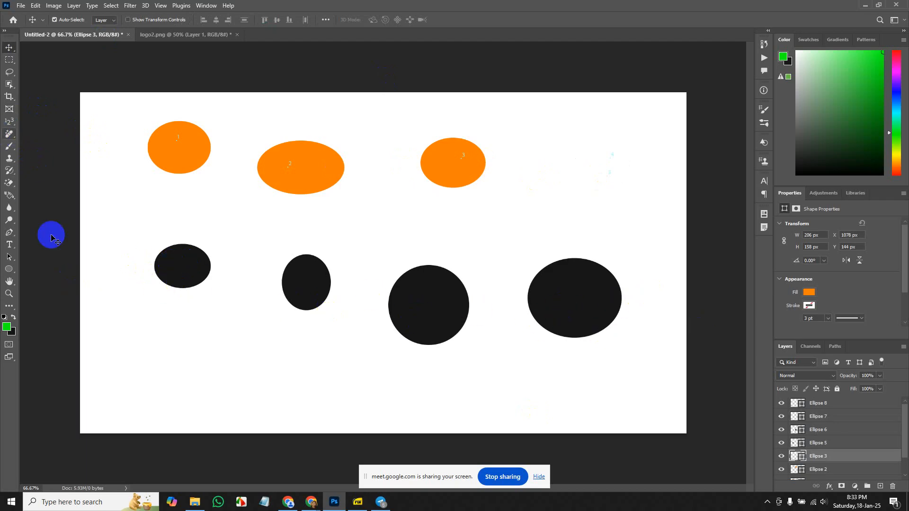
- Create a new count group named Count Group 2 and place its first marker on the leftmost ellipse of the lower row
key("i")
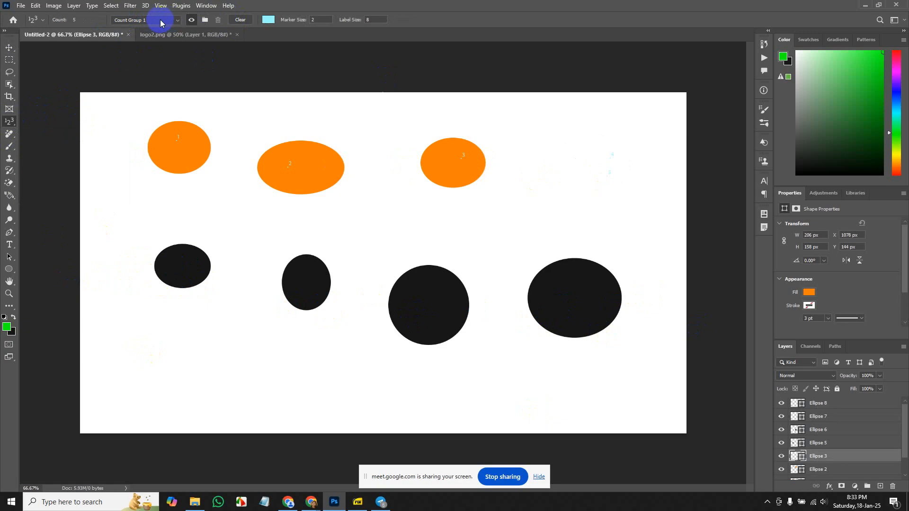
left_click(176, 21)
left_click(175, 19)
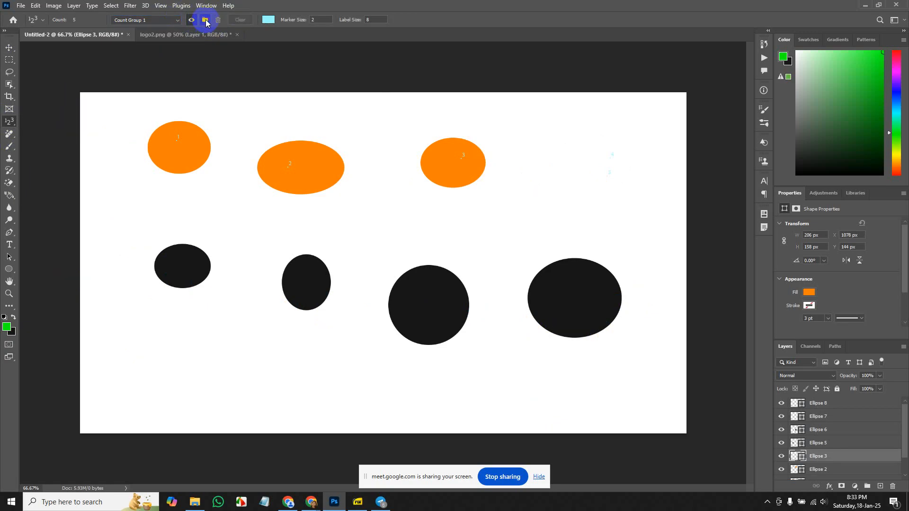
left_click(205, 20)
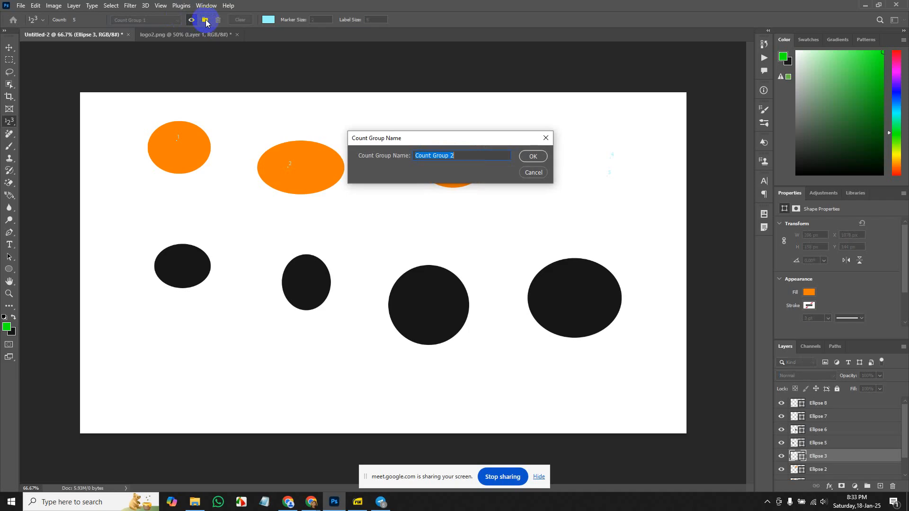
left_click(533, 157)
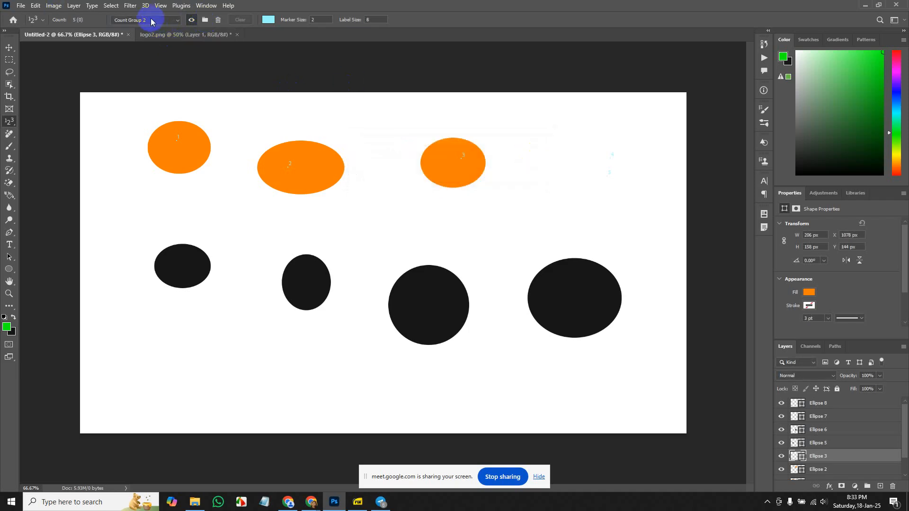
left_click(174, 262)
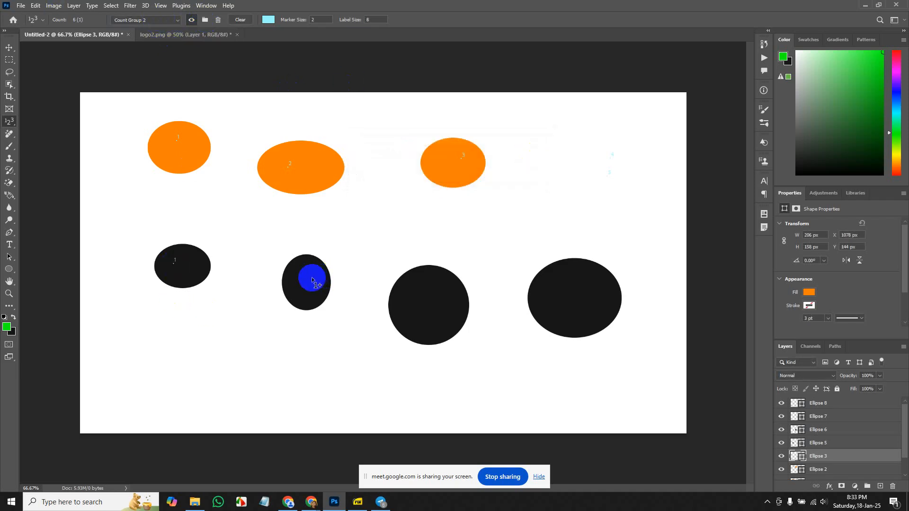
- Place count markers 2 to 4 on the remaining black ellipses with the Count tool
left_click(312, 279)
left_click(590, 302)
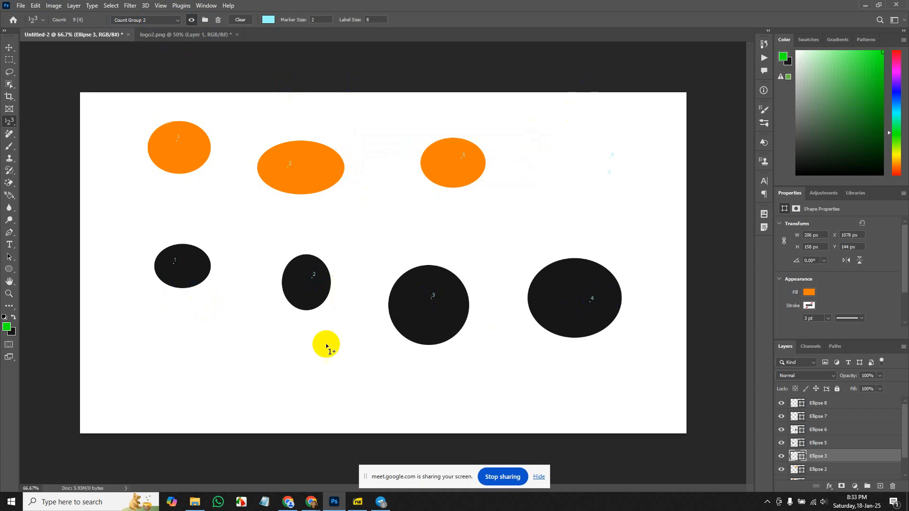
right_click(9, 121)
left_click(58, 124)
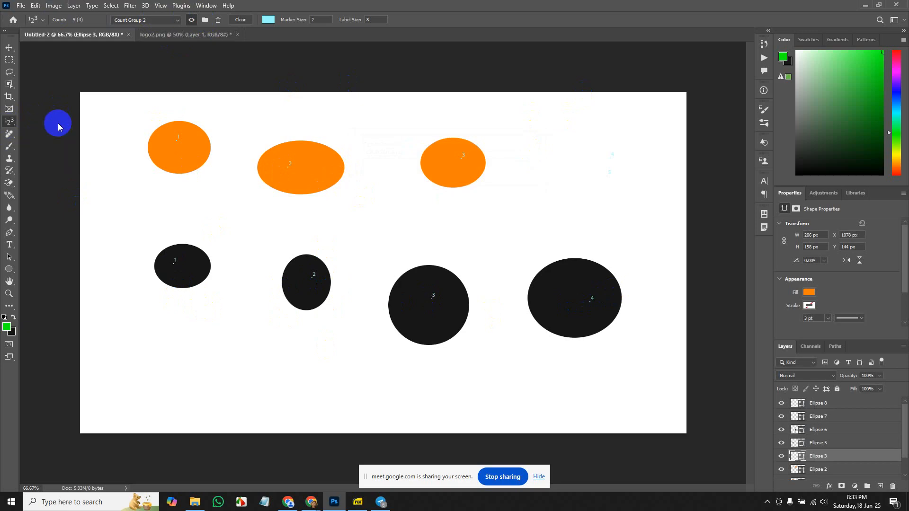
right_click(9, 122)
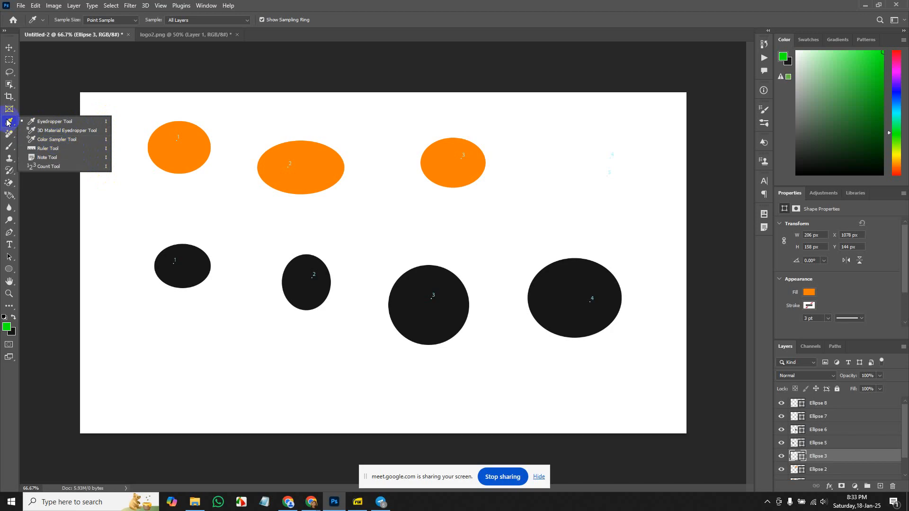
left_click(50, 148)
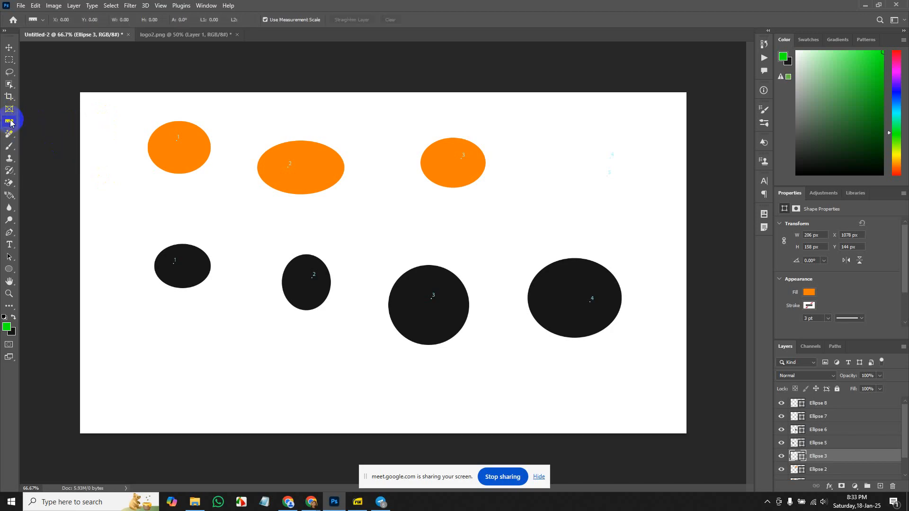
right_click(9, 122)
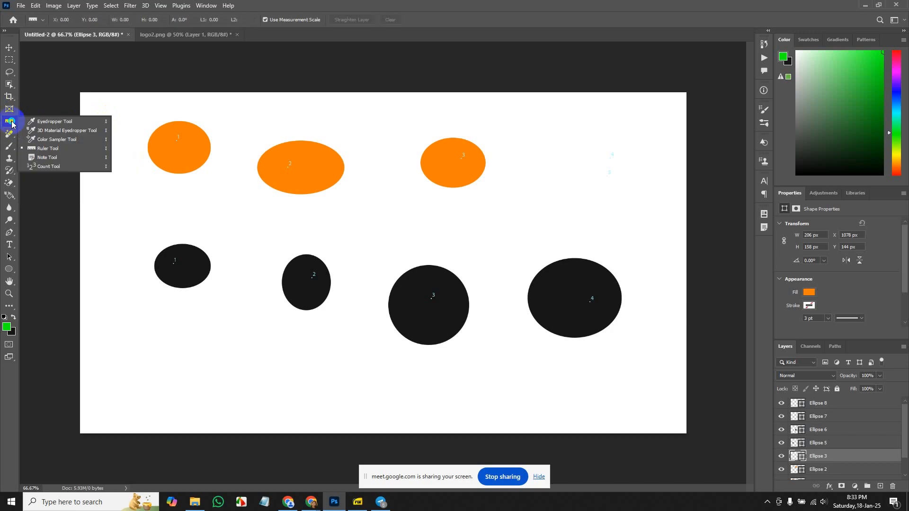
left_click(60, 160)
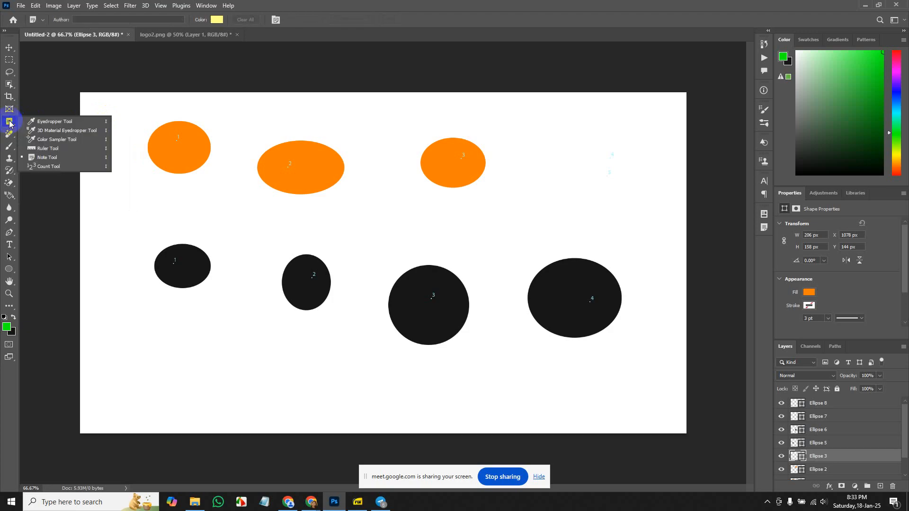
left_click(73, 121)
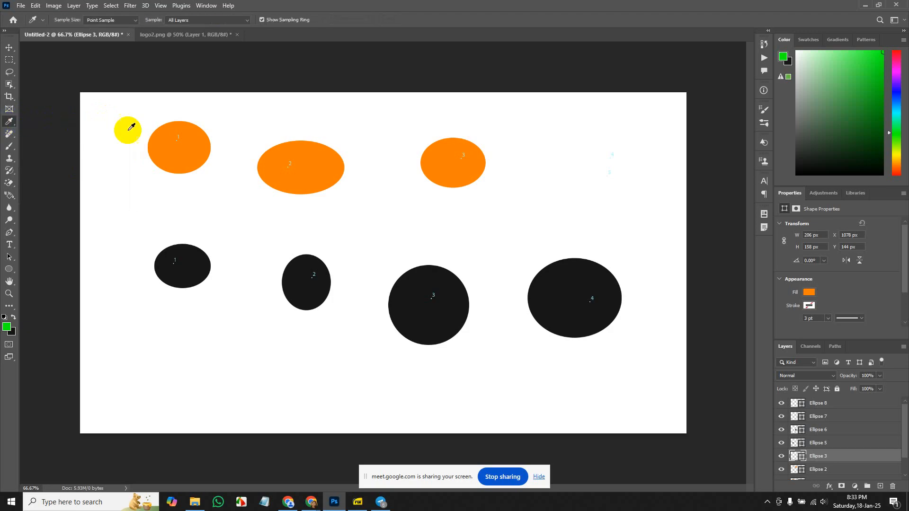
- Close the Untitled-2 document without saving and create a blank 1920 x 1080 px document at 72 ppi with a white background
left_click(128, 35)
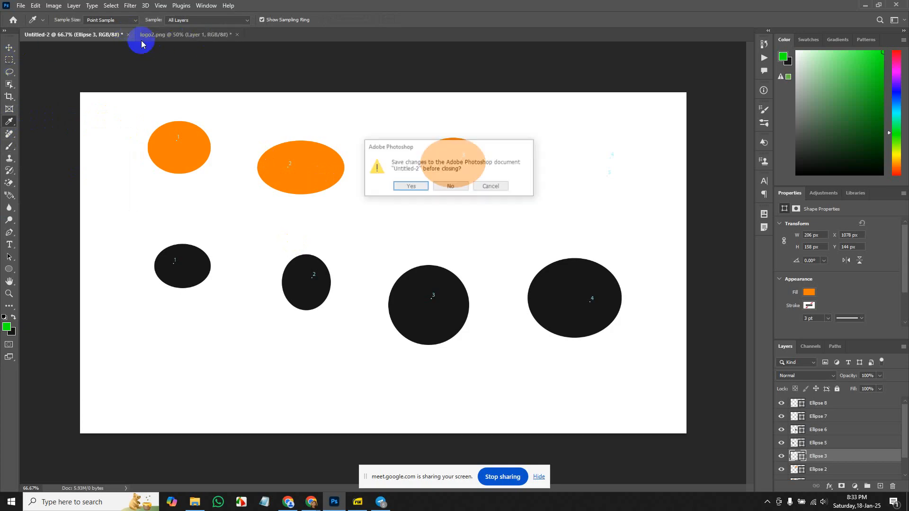
left_click(452, 186)
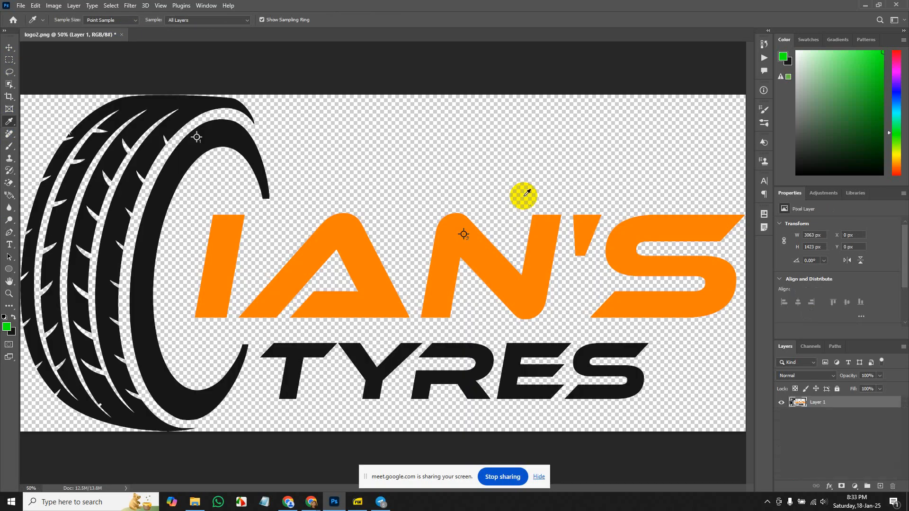
key("ctrl+n")
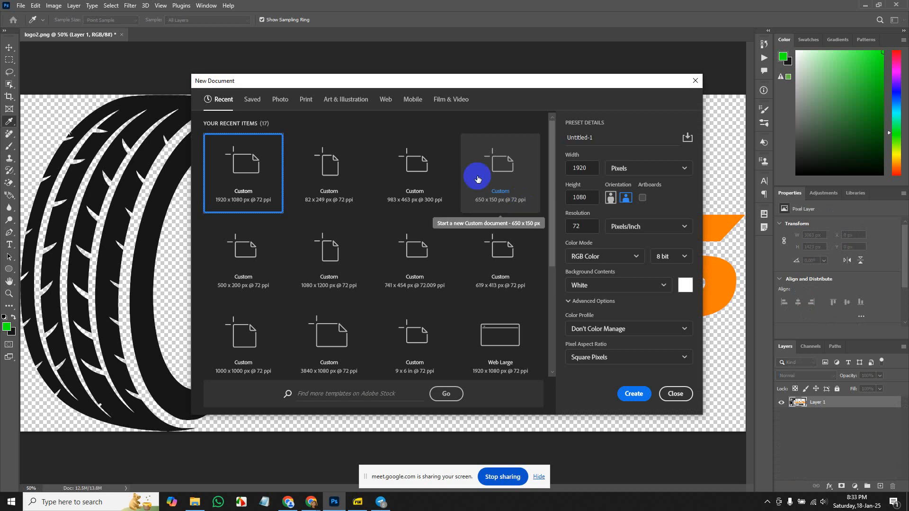
left_click(634, 393)
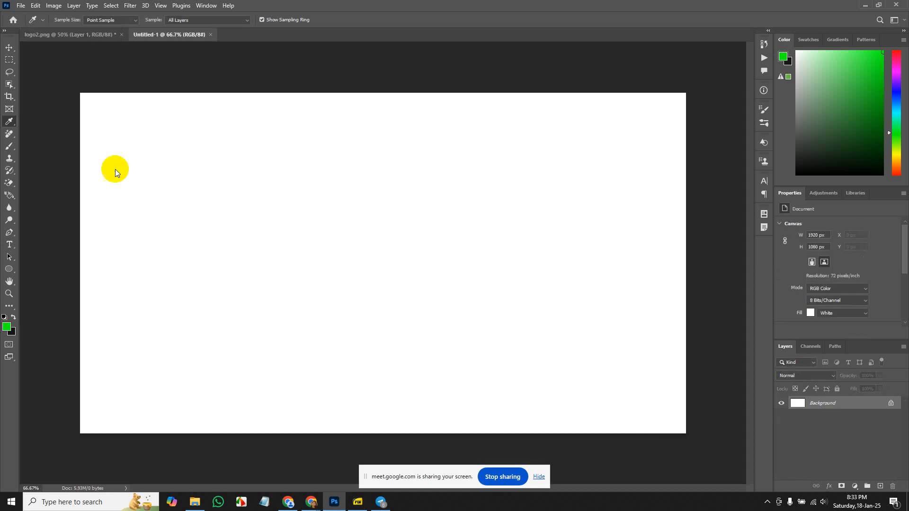
right_click(8, 124)
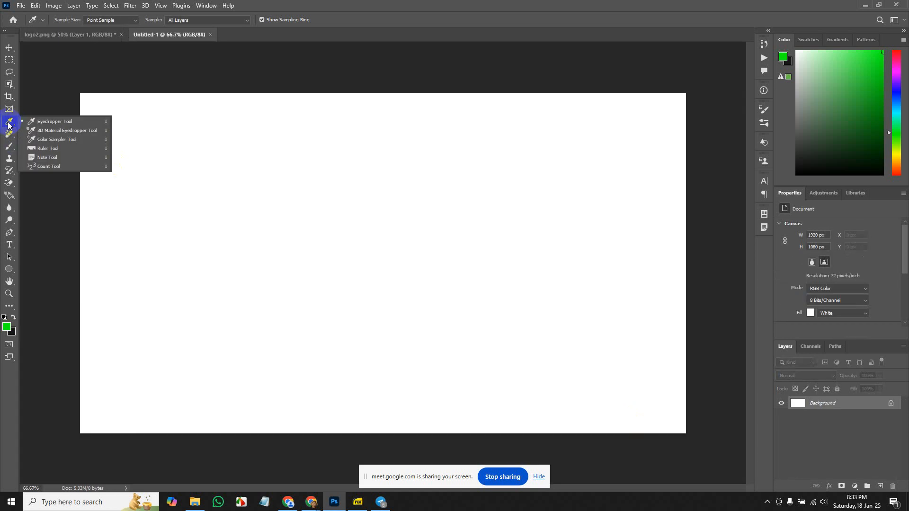
left_click(8, 136)
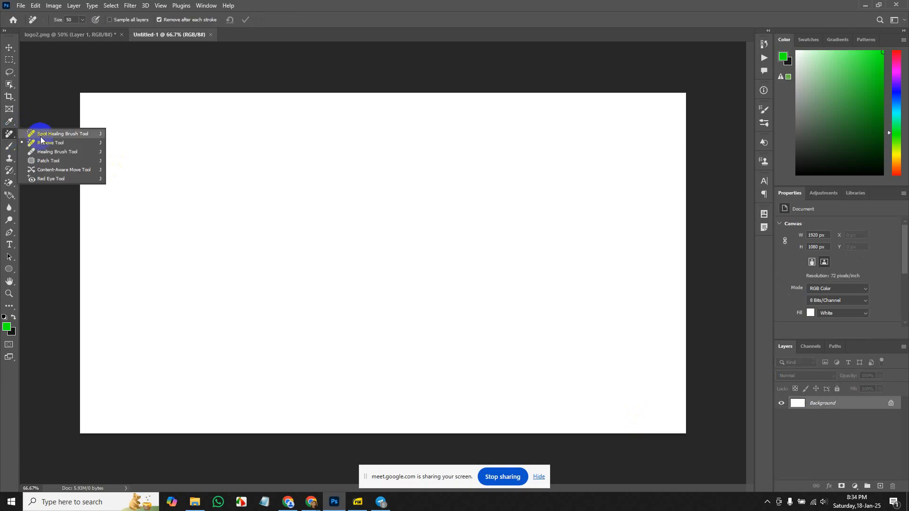
left_click(14, 148)
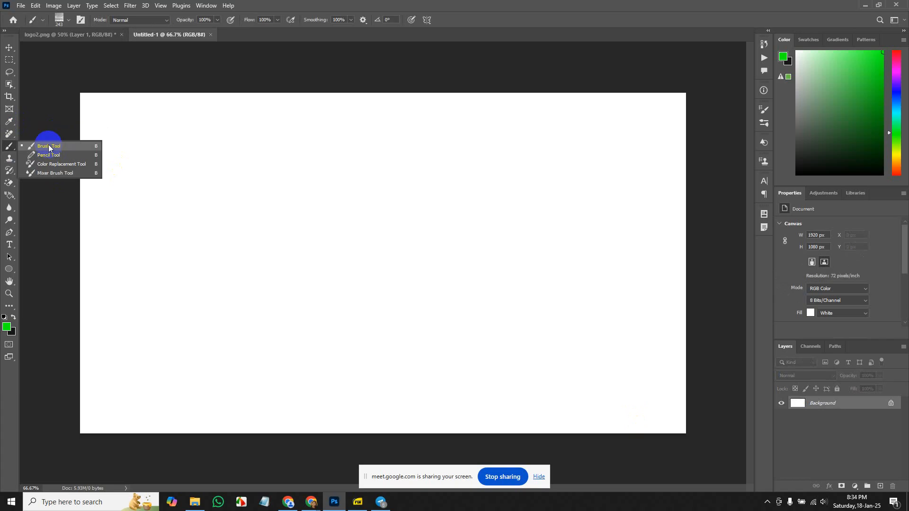
left_click(49, 146)
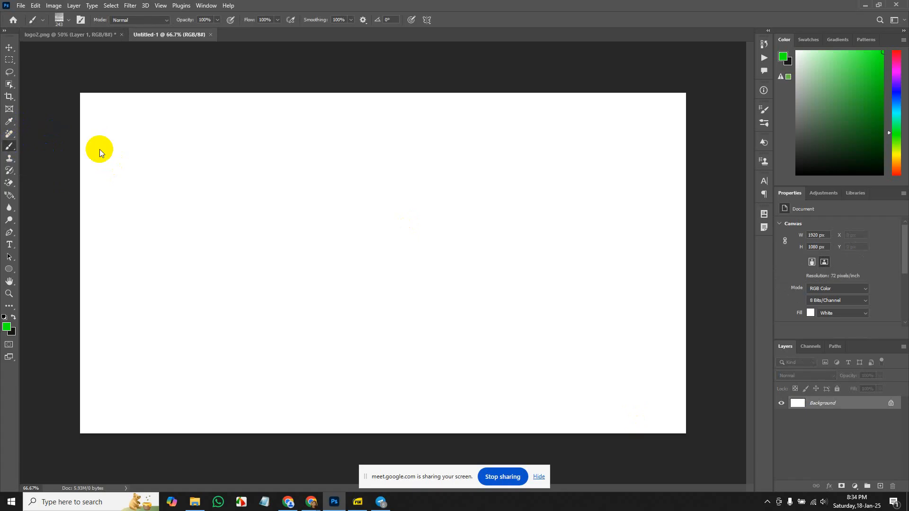
- Draw thin green freehand lines across the middle of the canvas with the Pencil tool
left_click(12, 149)
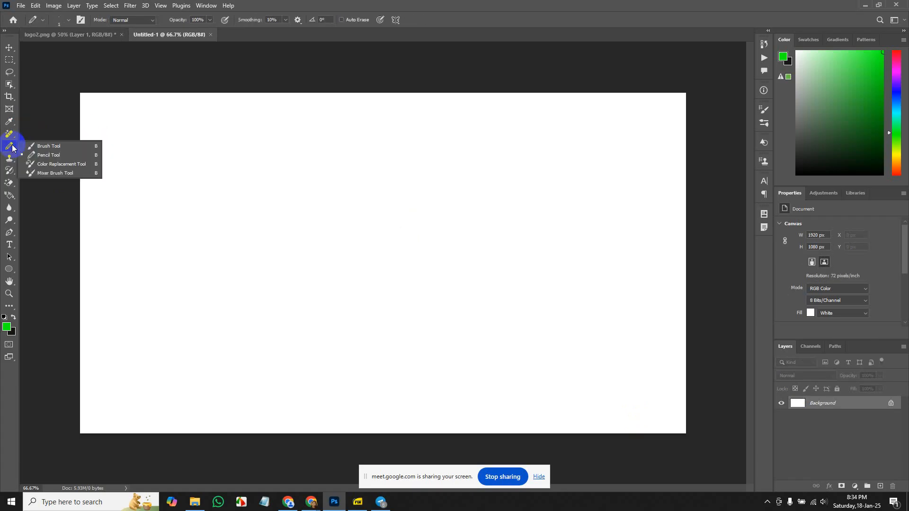
left_click(47, 156)
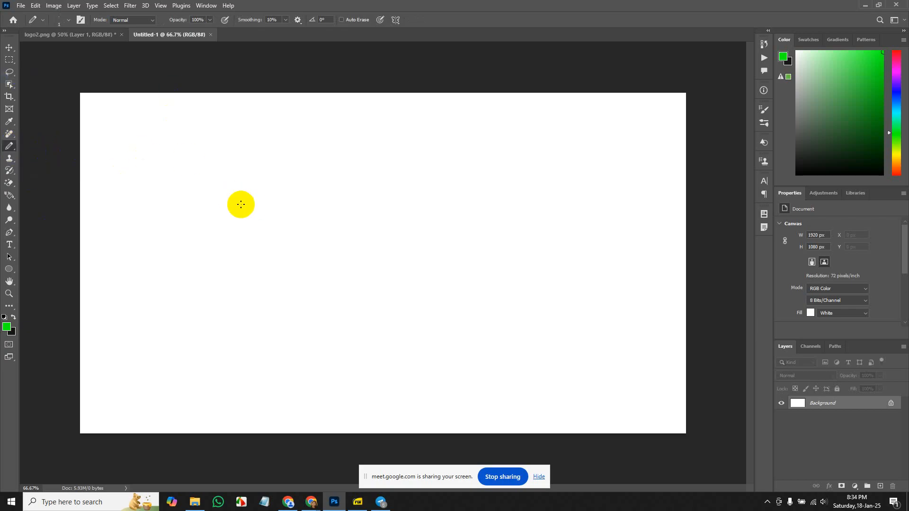
mouse_move(230, 207)
left_mouse_down()
mouse_move(289, 178)
mouse_move(262, 205)
mouse_move(379, 248)
mouse_move(455, 212)
left_mouse_up()
mouse_move(496, 257)
left_mouse_down()
mouse_move(469, 197)
mouse_move(410, 313)
mouse_move(350, 261)
mouse_move(405, 278)
mouse_move(450, 254)
mouse_move(386, 269)
mouse_move(297, 239)
mouse_move(299, 302)
mouse_move(330, 304)
left_mouse_up()
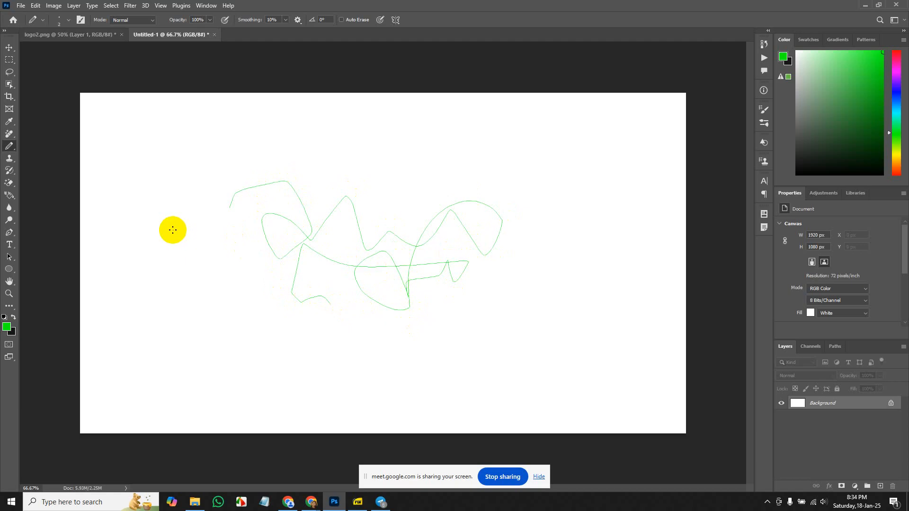
- Enlarge the pencil to 45 px and draw several thick green freehand strokes over the thin lines
key("bracketright")
key("bracketright")
key("bracketright")
key("bracketright")
key("bracketright")
key("bracketright")
key("bracketright")
key("bracketright")
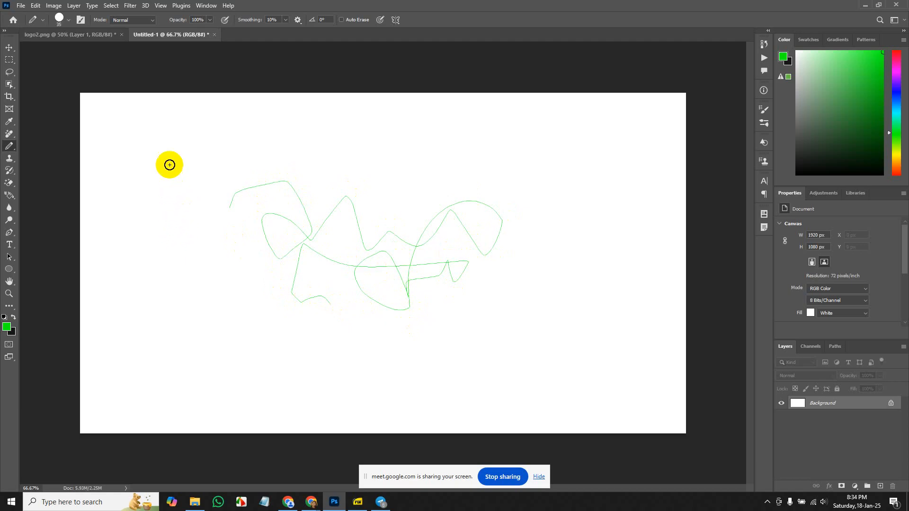
mouse_move(176, 173)
left_mouse_down()
mouse_move(229, 166)
mouse_move(308, 119)
mouse_move(305, 139)
left_mouse_up()
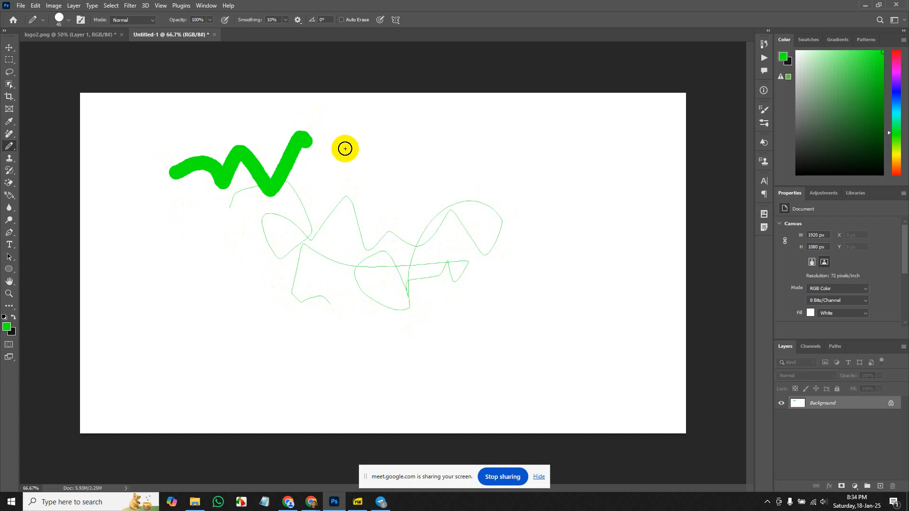
mouse_move(354, 166)
left_mouse_down()
mouse_move(452, 217)
mouse_move(540, 211)
mouse_move(551, 198)
left_mouse_up()
mouse_move(229, 243)
left_mouse_down()
mouse_move(217, 249)
mouse_move(315, 314)
mouse_move(303, 311)
left_mouse_up()
- Undo all pencil strokes on the background
key("ctrl+z")
key("ctrl+z")
key("ctrl+z")
key("ctrl+z")
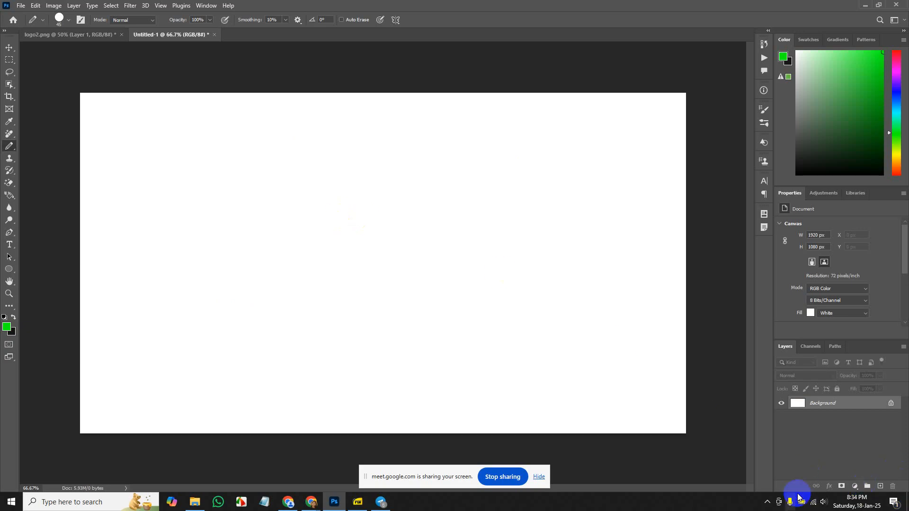
- Add a new layer and draw a thick green pencil zigzag about 766 px wide and 337 px high on it
left_click(862, 494)
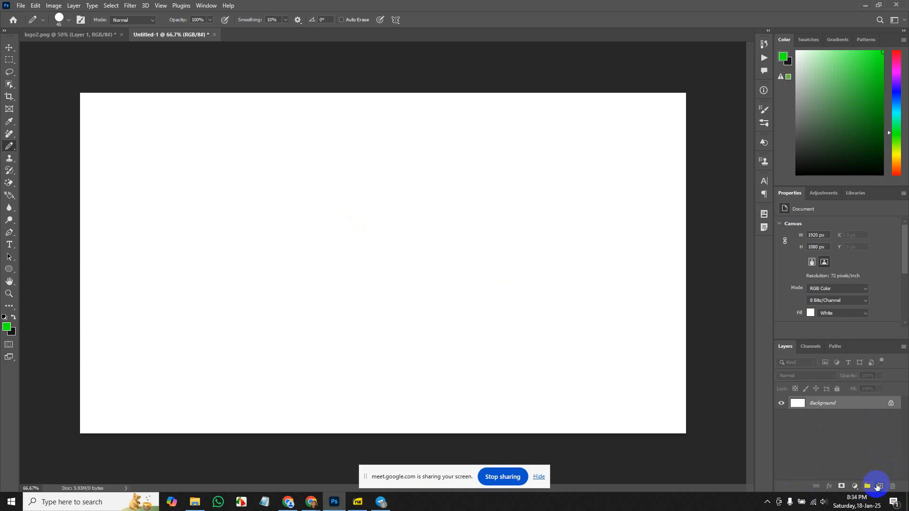
left_click(879, 486)
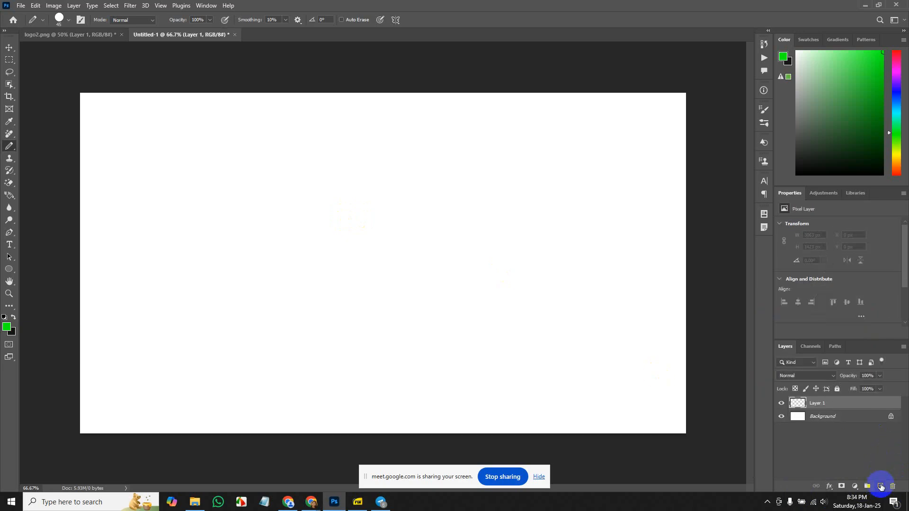
mouse_move(204, 228)
left_mouse_down()
mouse_move(283, 239)
mouse_move(352, 298)
mouse_move(432, 221)
left_mouse_up()
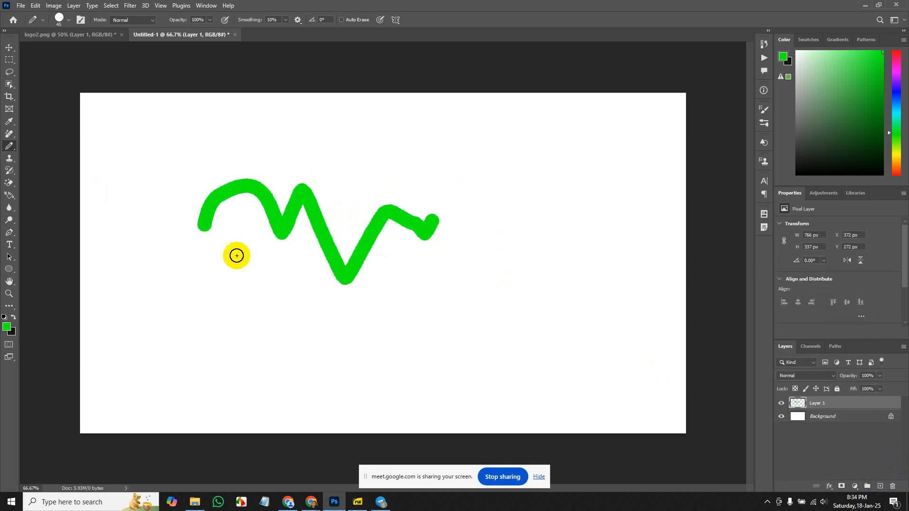
- Delete the layer containing the green zigzag stroke
right_click(8, 149)
left_click(7, 149)
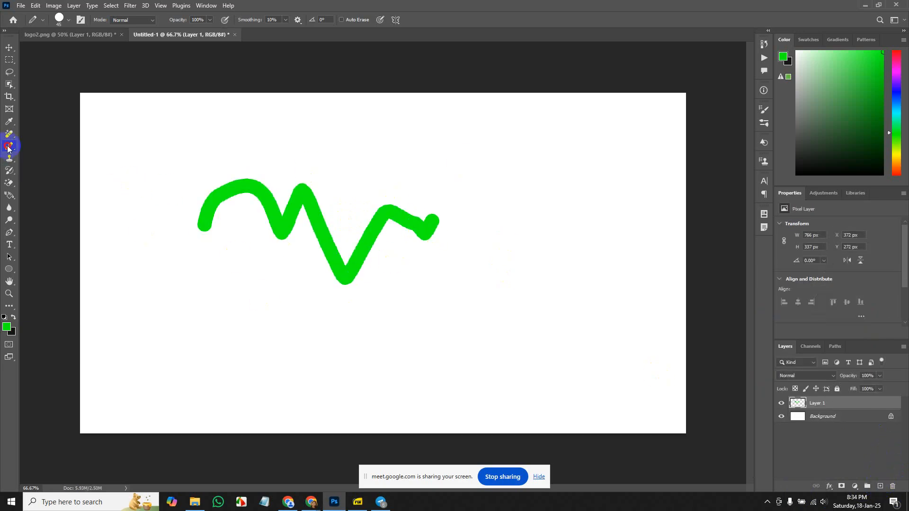
key("Delete")
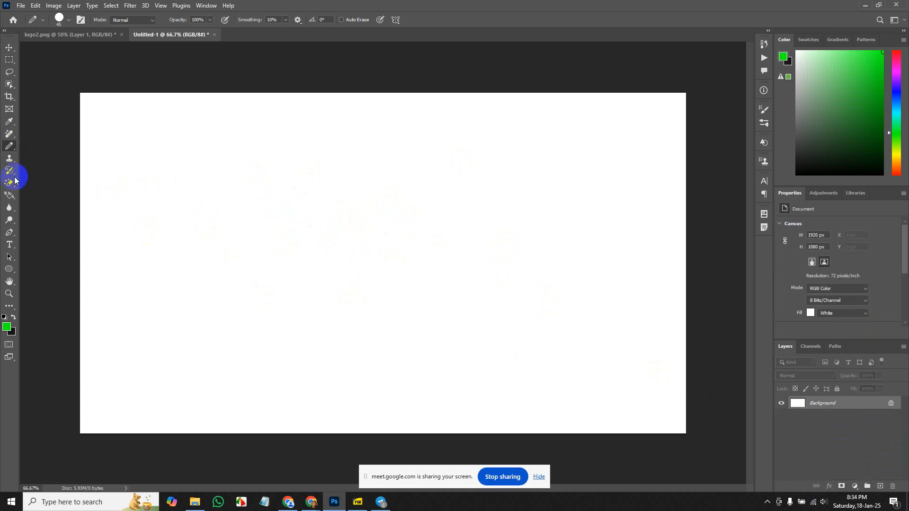
- Switch to the Color Replacement tool
right_click(9, 150)
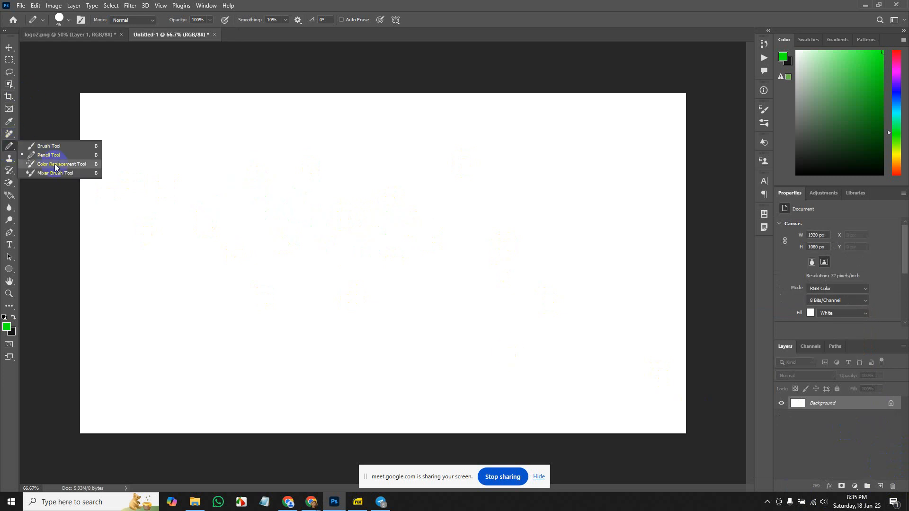
left_click(65, 168)
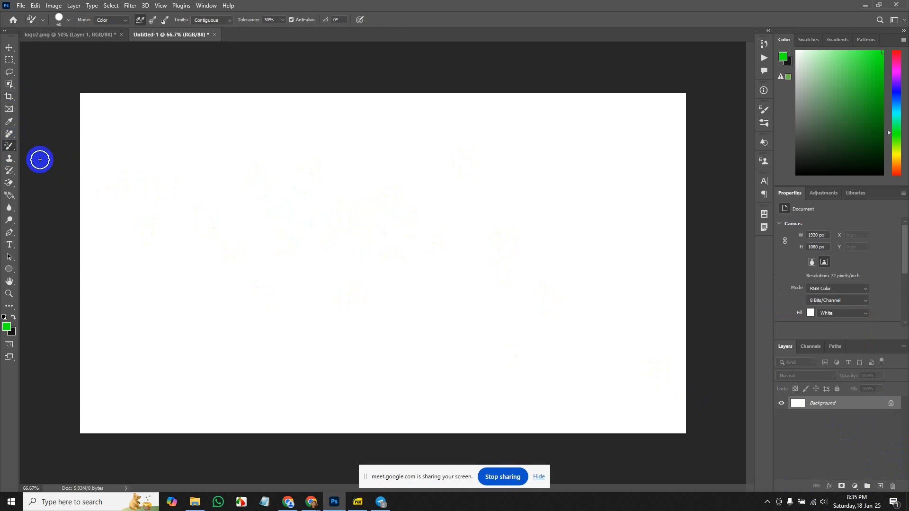
- Start opening an image file and look through the pictures in the Class-04 folder for a suitable sample
left_click(21, 6)
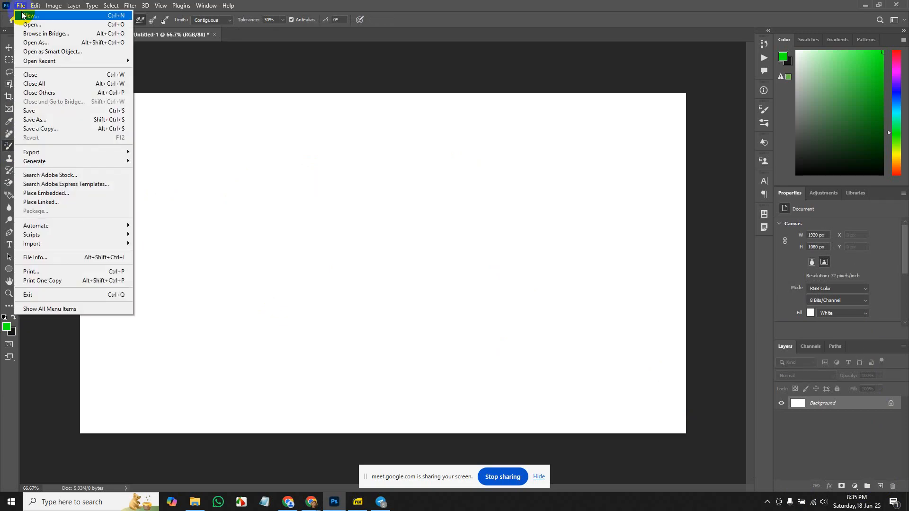
left_click(27, 24)
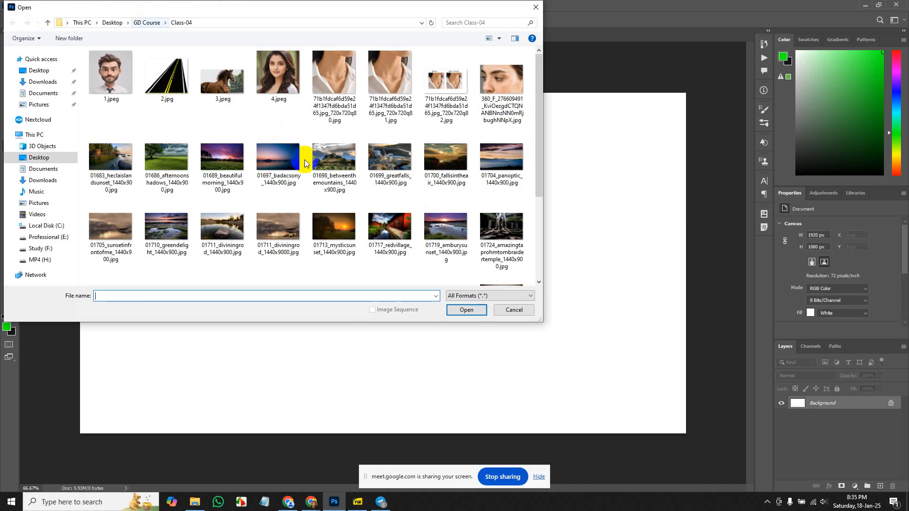
scroll(308, 163, "down", 3)
scroll(307, 162, "up", 3)
scroll(308, 162, "down", 3)
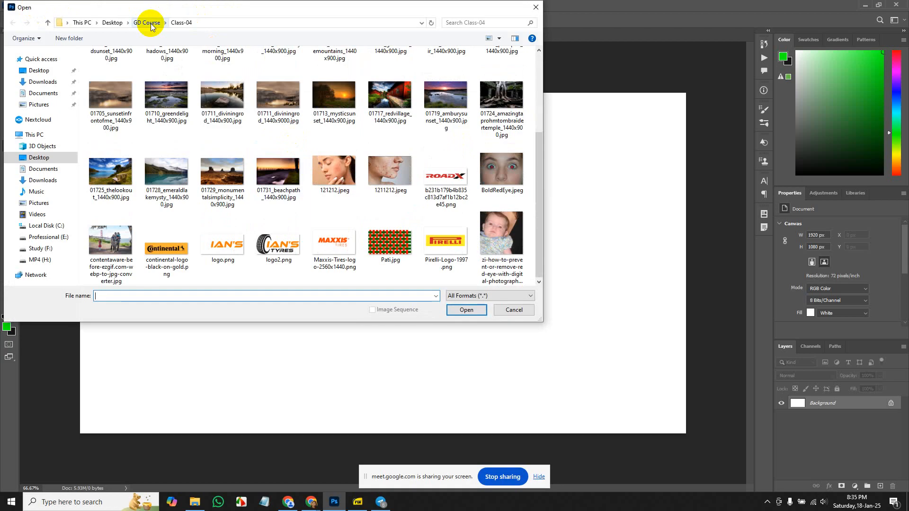
scroll(371, 201, "up", 3)
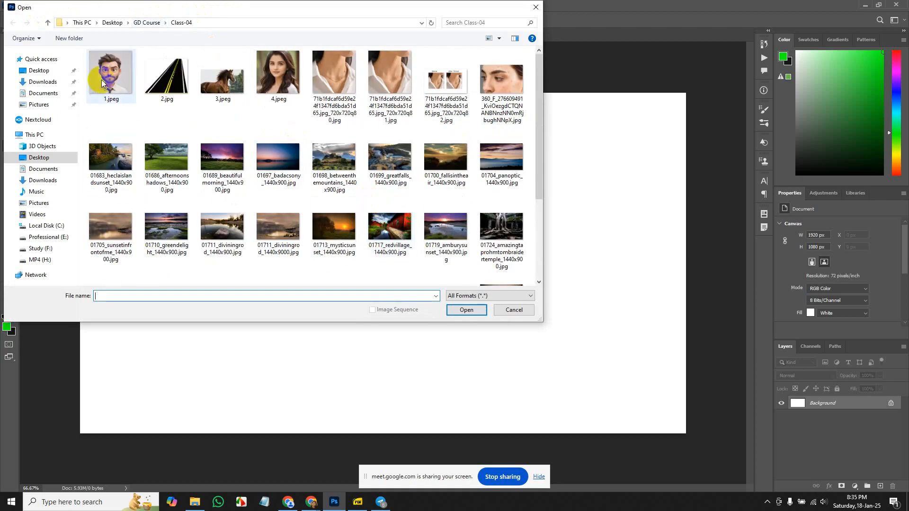
- Check the GD Course subfolder Class-05 and then Class-04 again for a sample image
left_click(146, 22)
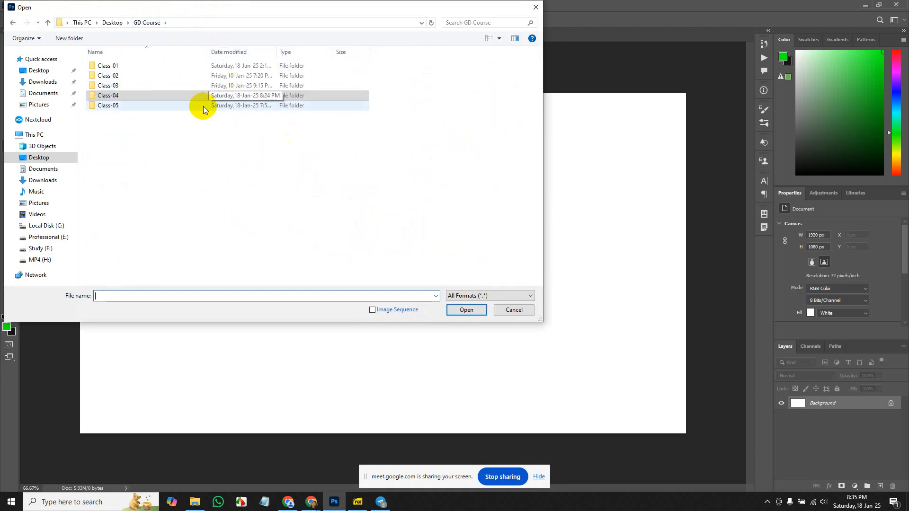
double_click(145, 107)
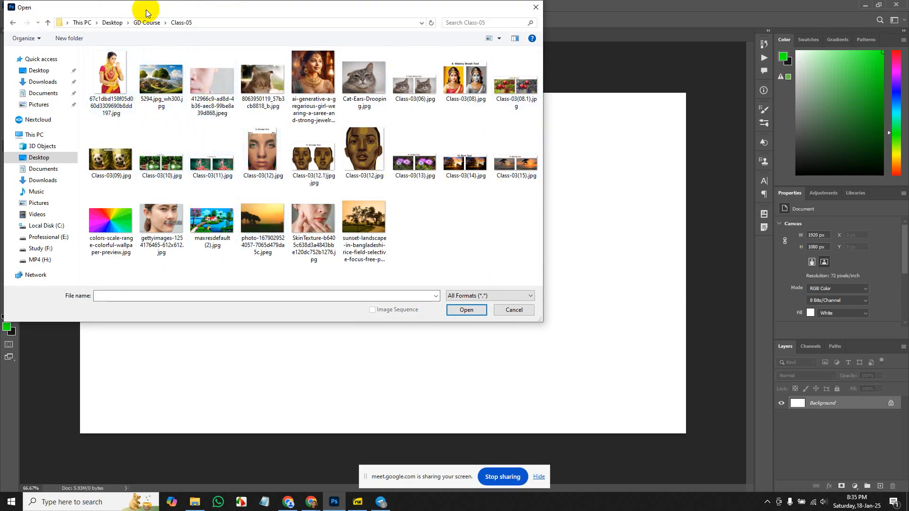
left_click(146, 25)
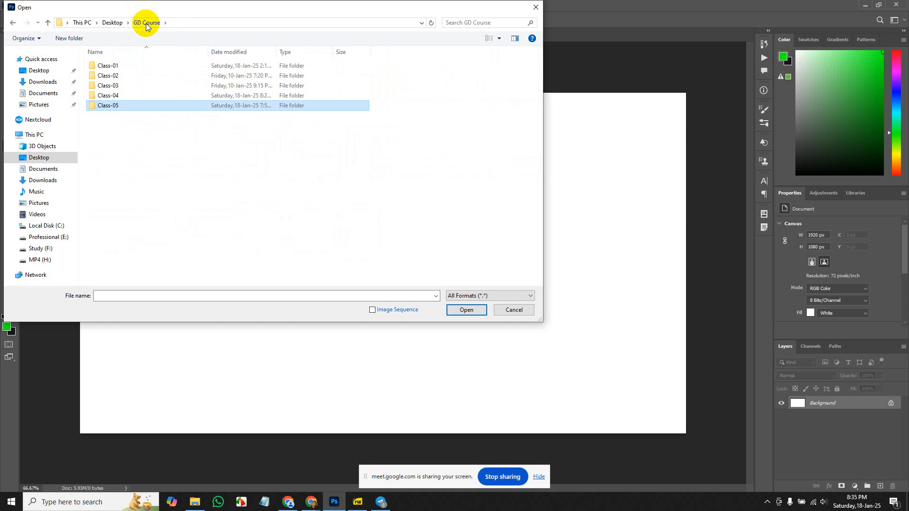
left_click(143, 96)
double_click(143, 96)
scroll(356, 141, "down", 5)
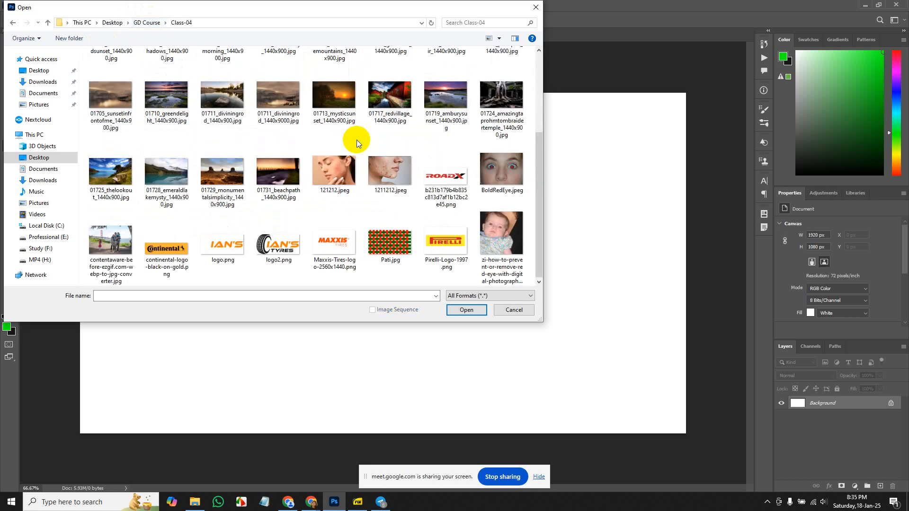
scroll(356, 141, "up", 3)
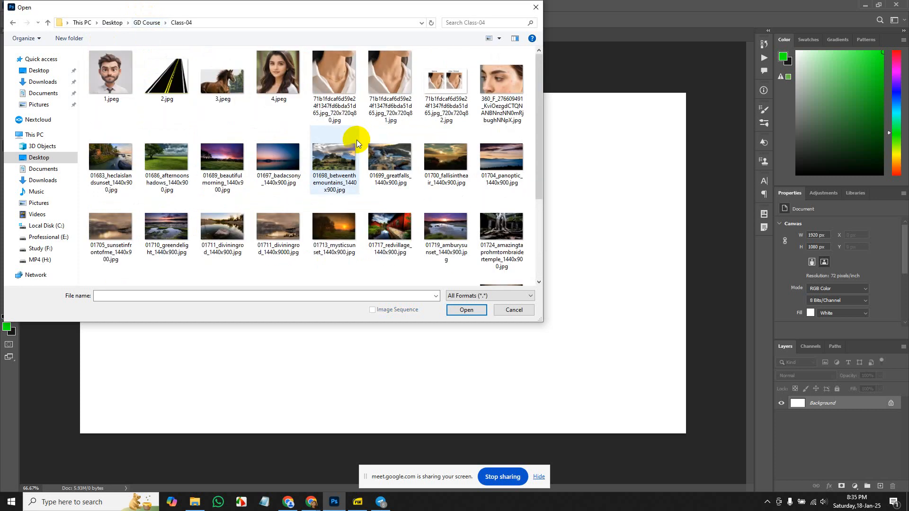
scroll(500, 113, "down", 3)
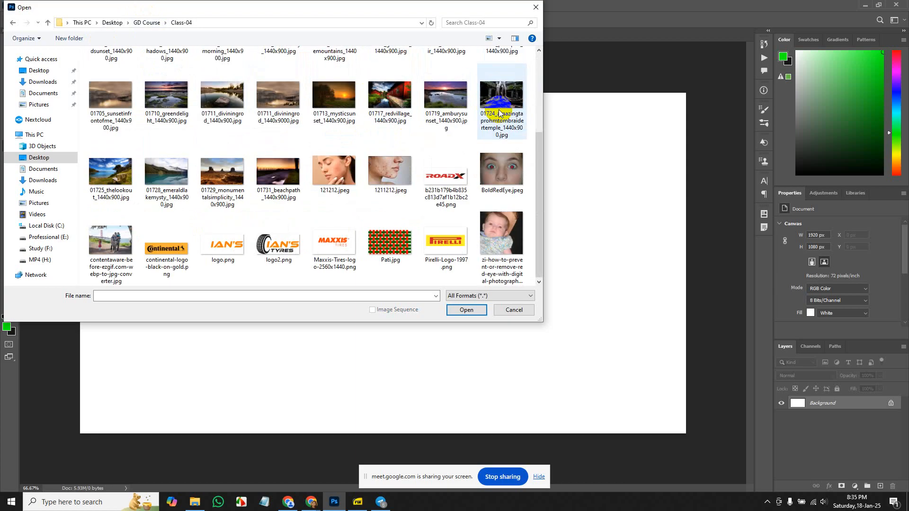
scroll(500, 113, "up", 3)
scroll(499, 113, "down", 3)
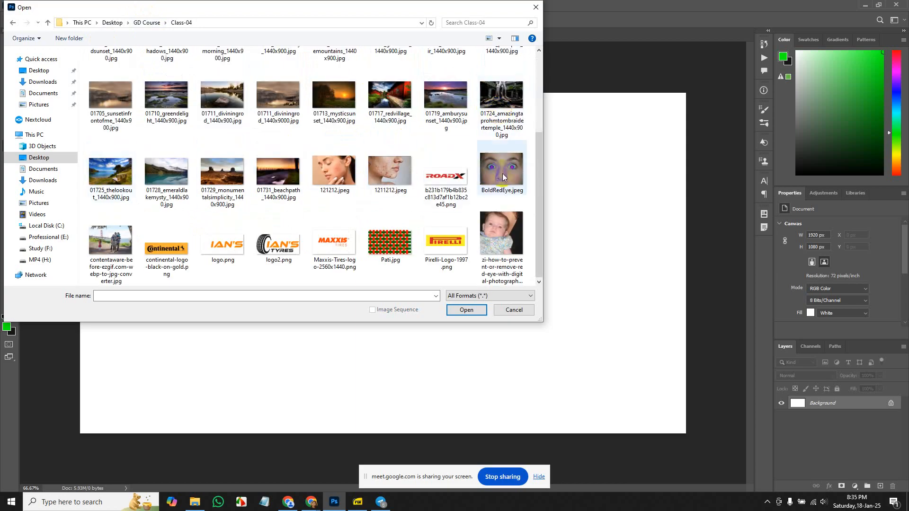
scroll(249, 189, "up", 3)
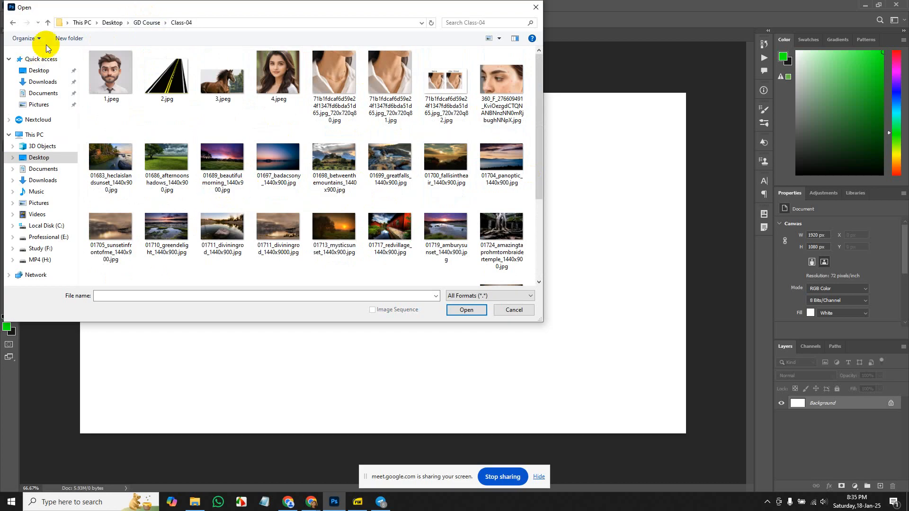
- Go to the Picture folder under Study (F:), 0. Graphic Design, PP in the file dialog
left_click(41, 250)
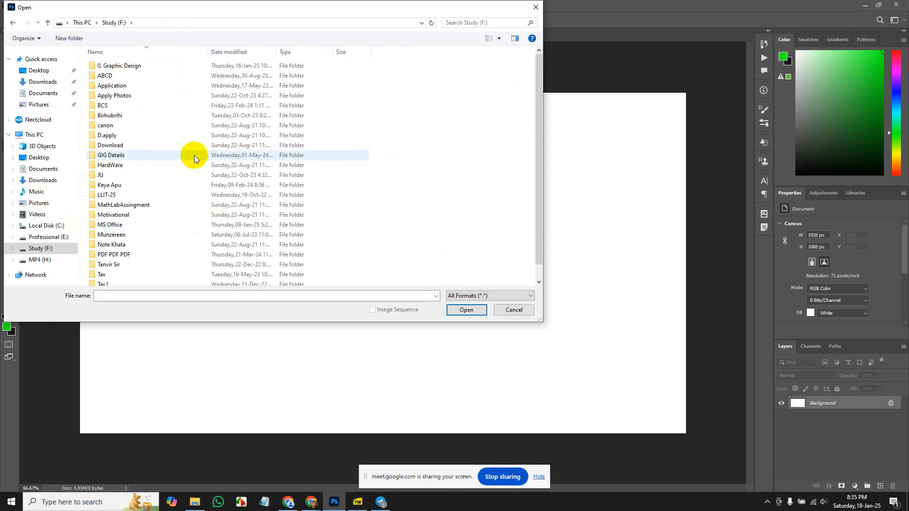
double_click(169, 67)
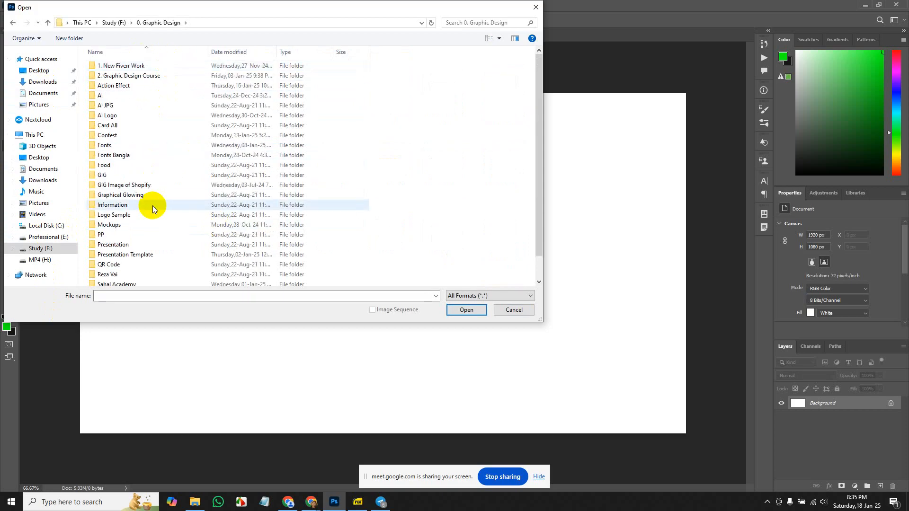
double_click(154, 231)
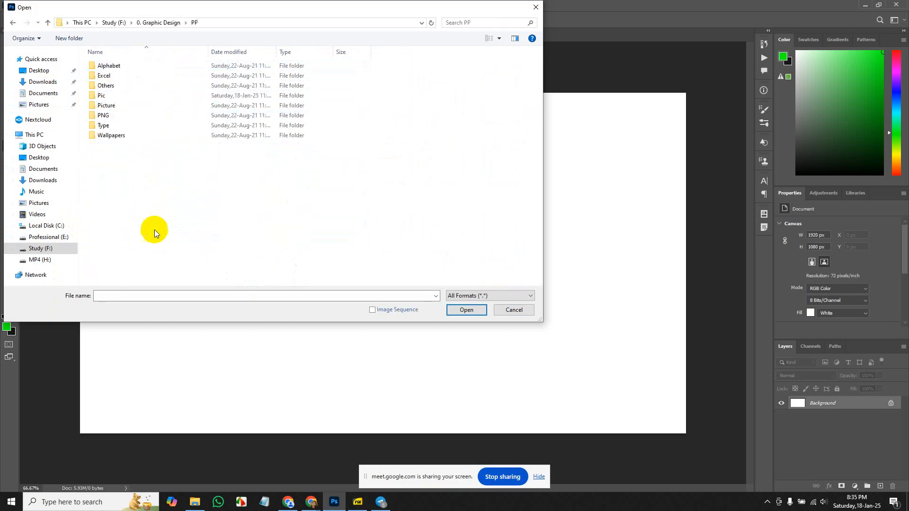
double_click(163, 109)
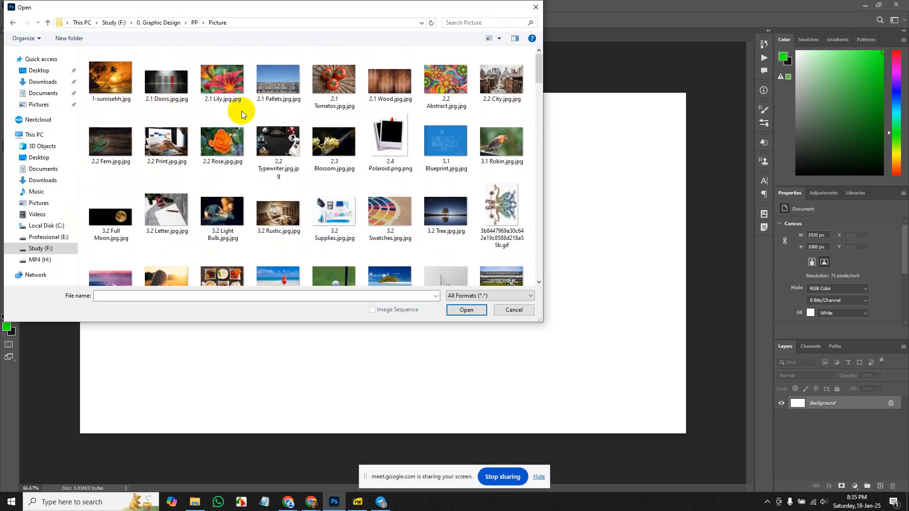
- Find and open the pink rose image 20191209_184543.png from the Picture folder
scroll(421, 194, "down", 5)
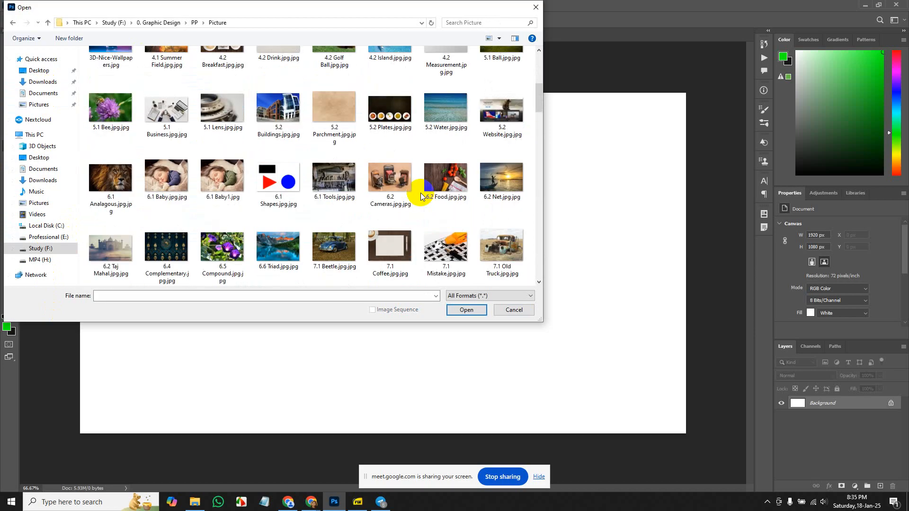
scroll(420, 196, "down", 3)
scroll(421, 196, "down", 3)
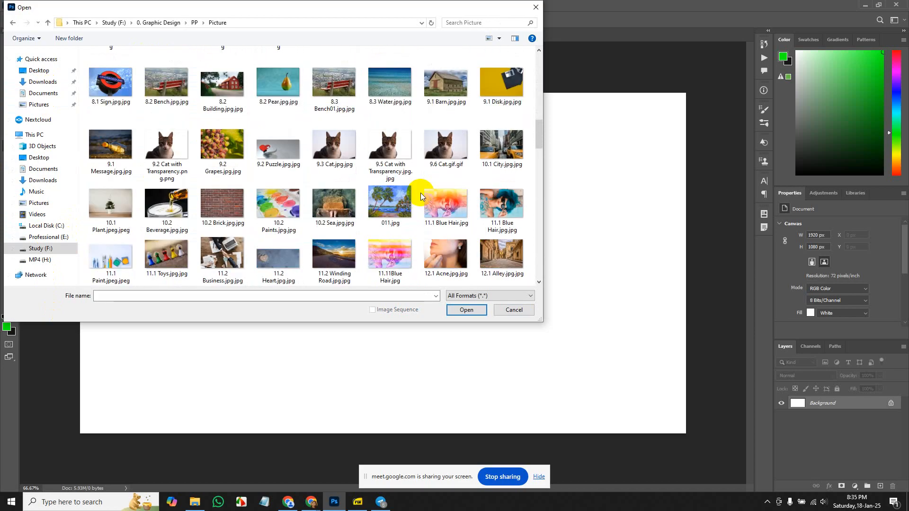
scroll(420, 193, "up", 3)
scroll(420, 196, "up", 8)
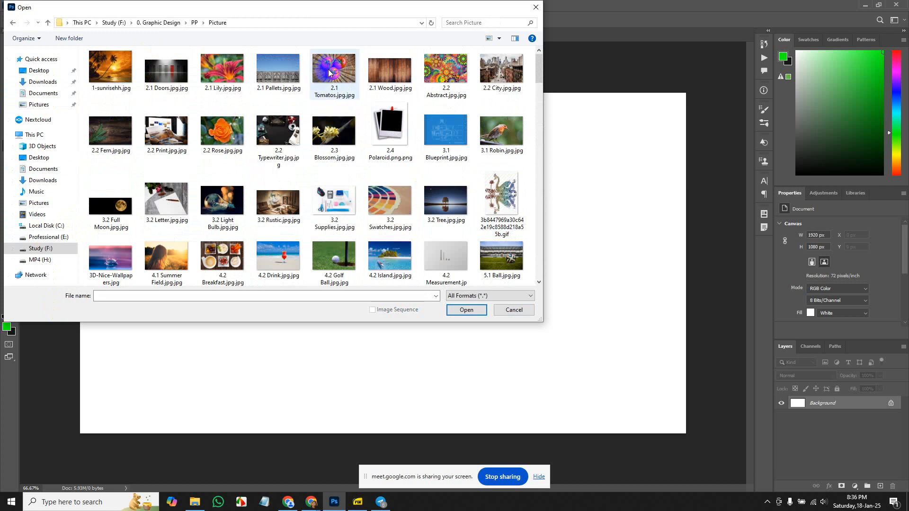
scroll(462, 131, "down", 1)
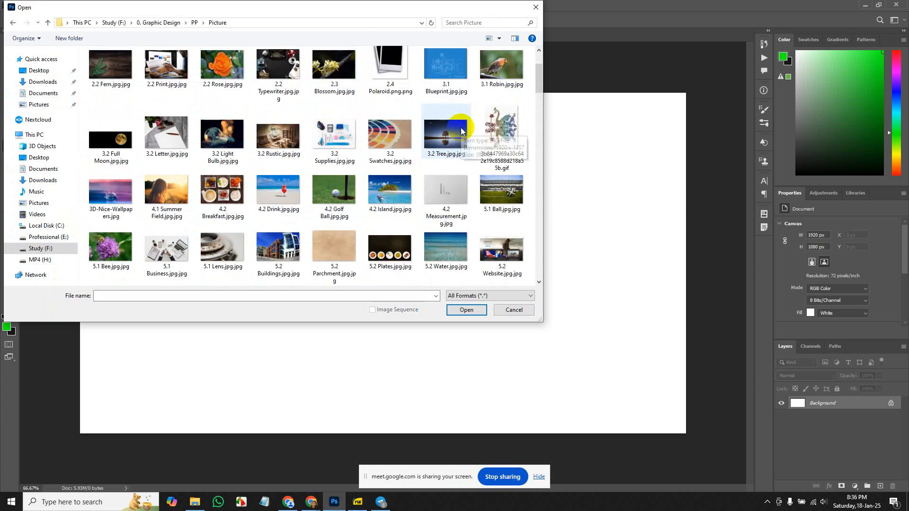
scroll(462, 132, "down", 5)
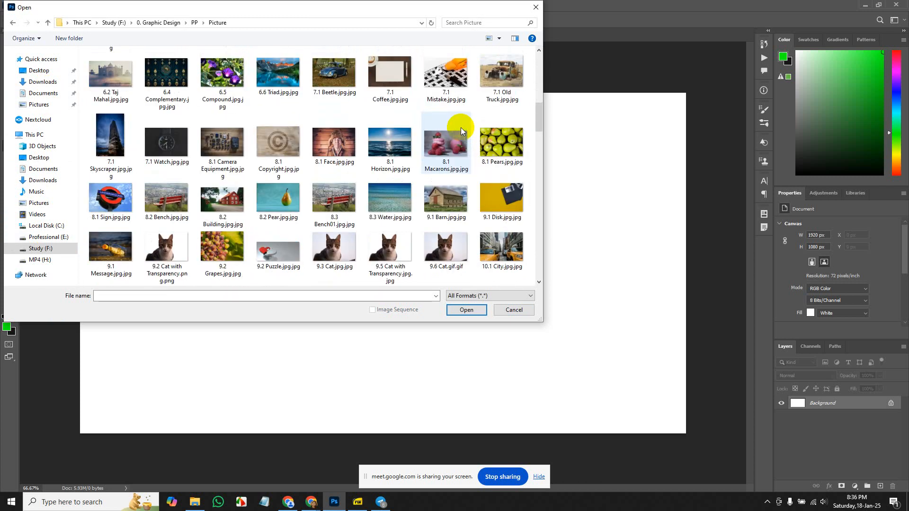
scroll(462, 128, "down", 5)
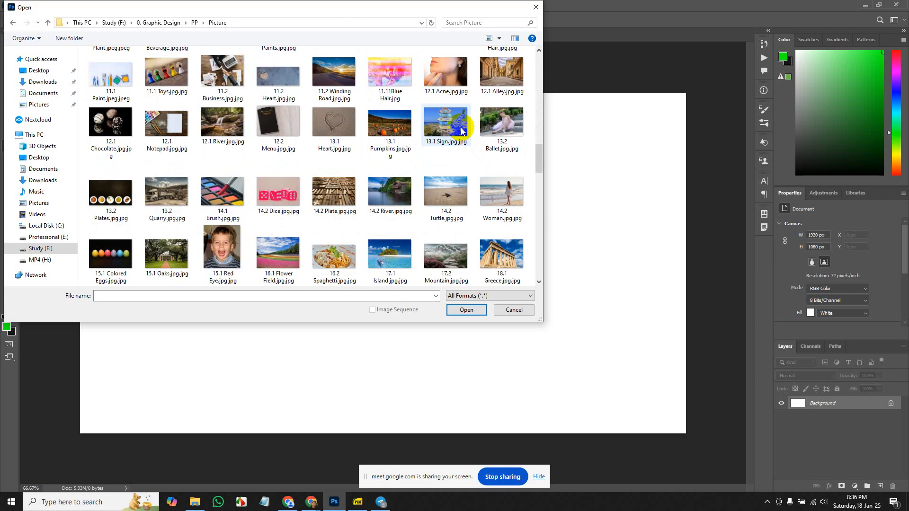
scroll(461, 131, "down", 5)
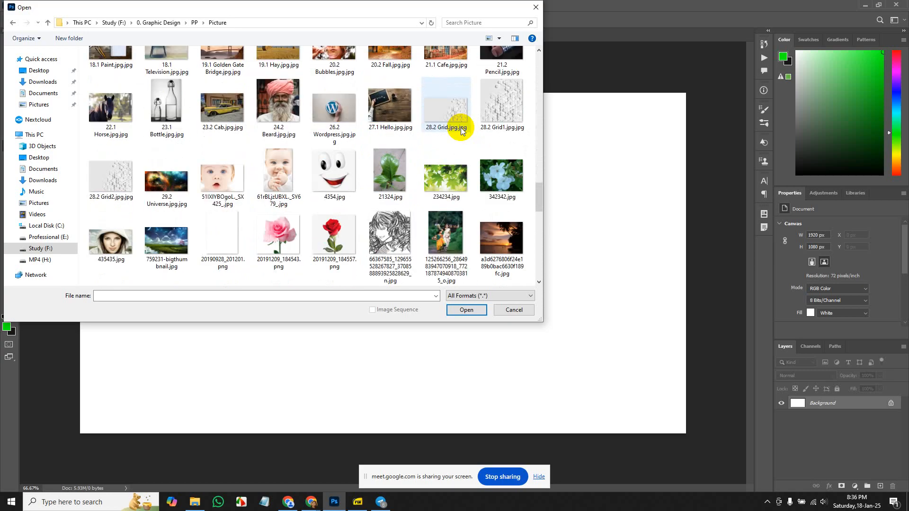
double_click(287, 227)
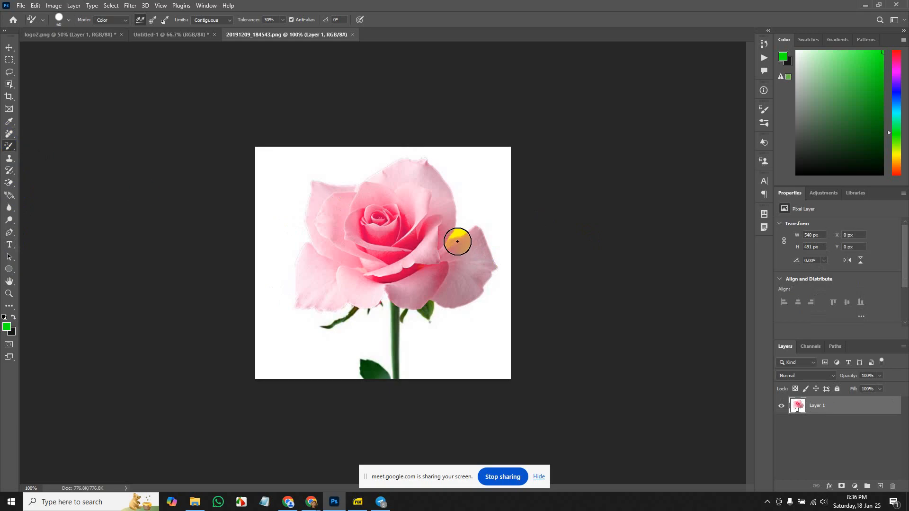
- Switch from the Color Replacement tool to the Brush tool
right_click(11, 148)
left_click(12, 148)
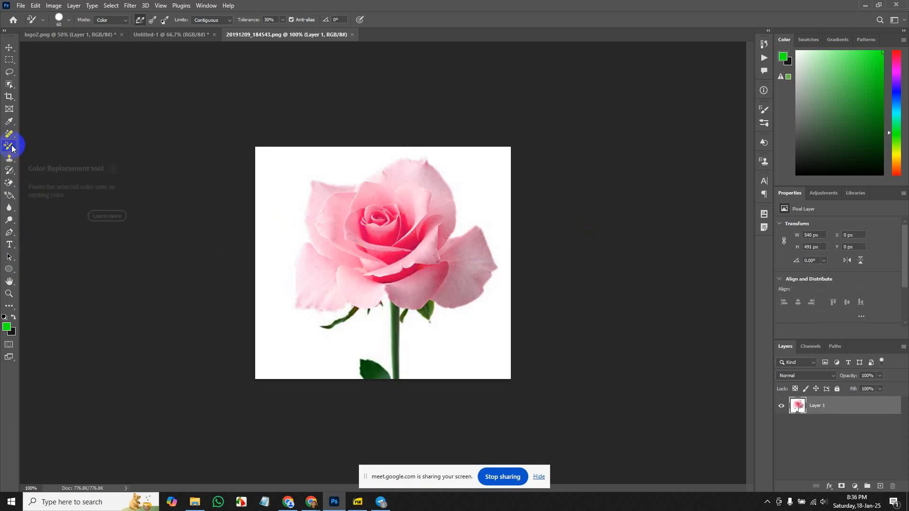
right_click(12, 146)
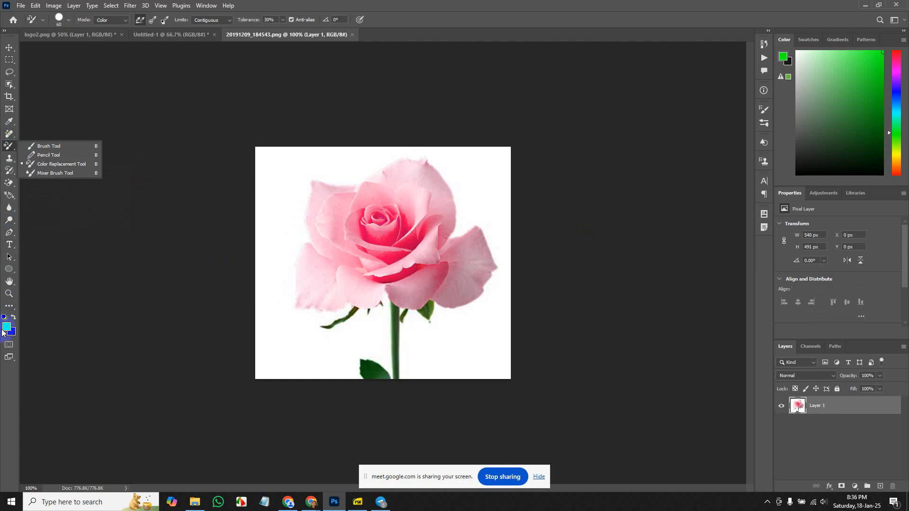
left_click(55, 147)
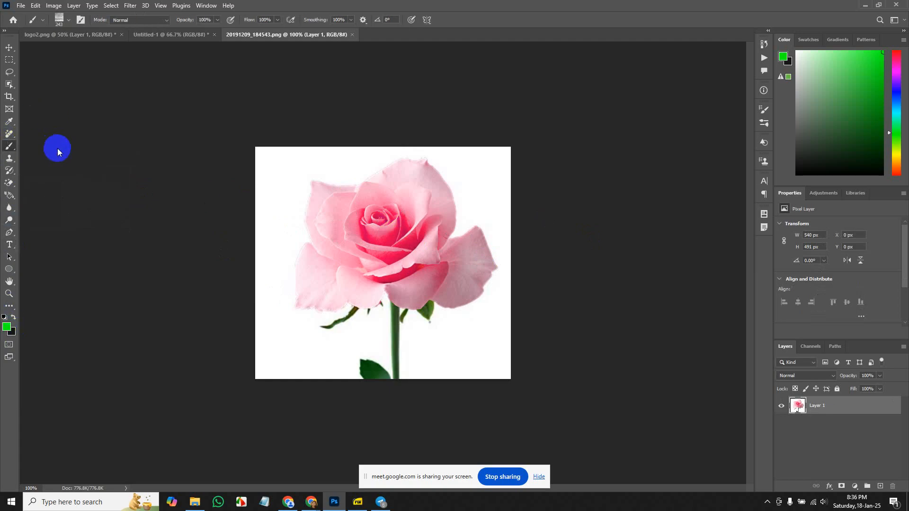
- Choose the Soft Round preset for the brush
left_click(59, 19)
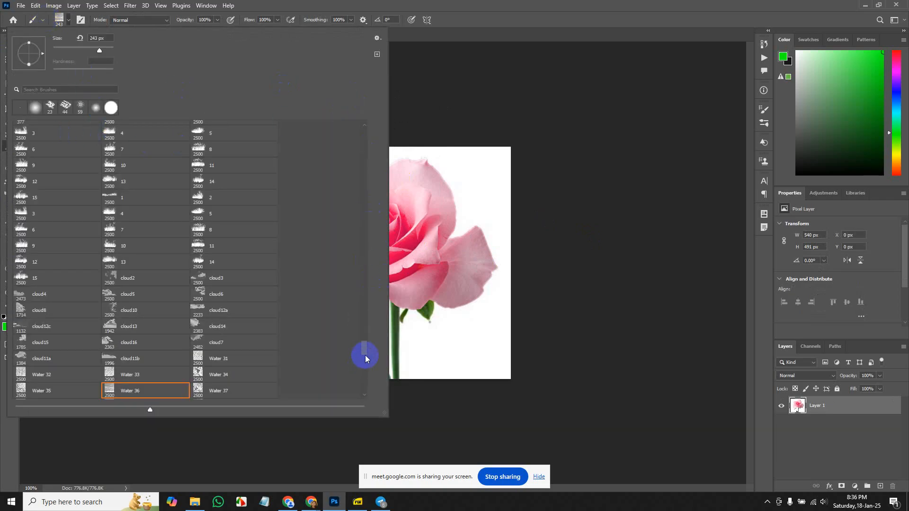
left_click_drag(366, 355, 376, 124)
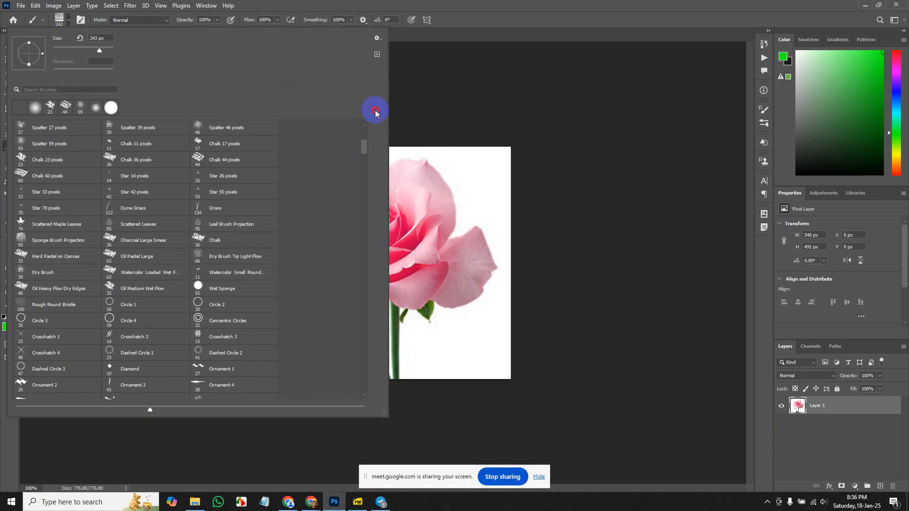
scroll(141, 167, "up", 2)
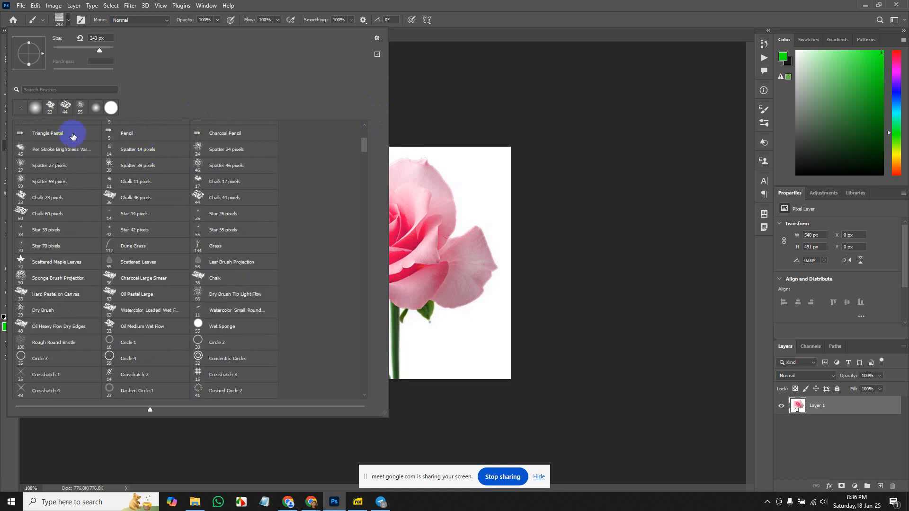
scroll(74, 139, "up", 4)
left_click_drag(363, 142, 366, 131)
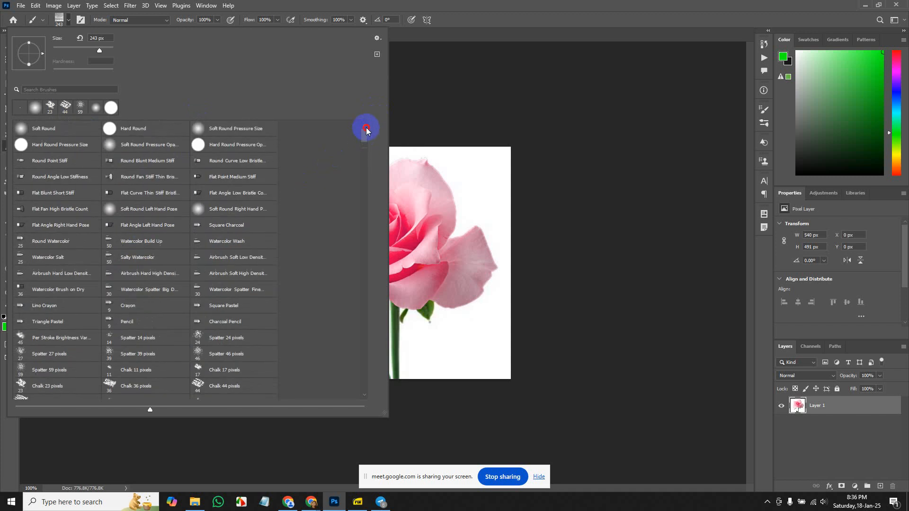
left_click(48, 129)
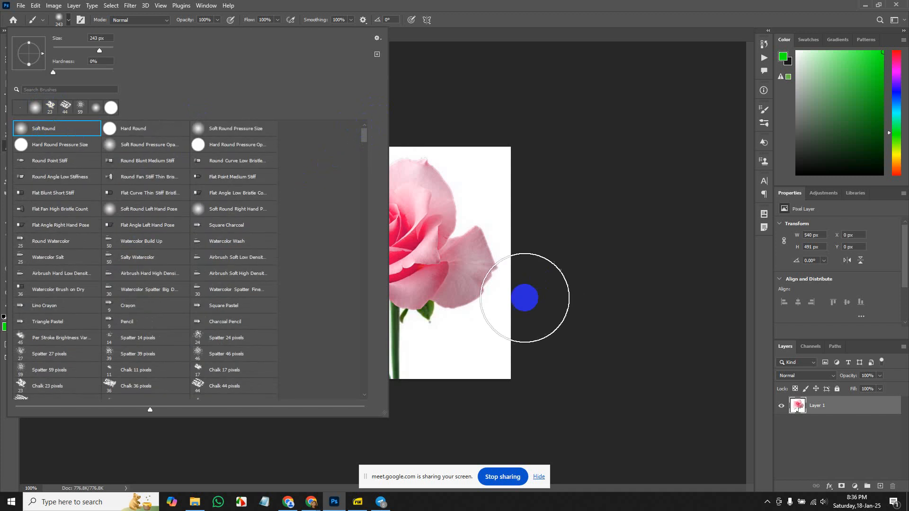
- Try a soft green brush stroke over the rose's right petals and undo it
left_click(450, 260)
left_click_drag(450, 260, 438, 251)
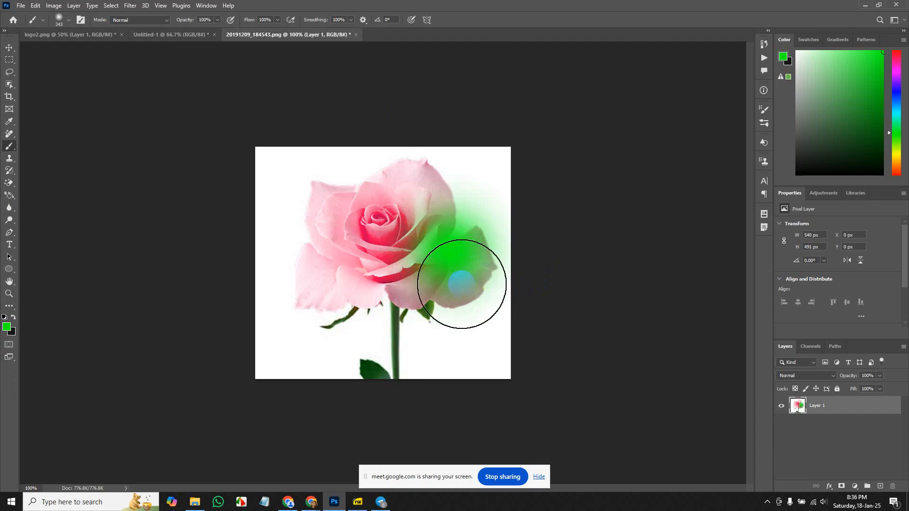
key("ctrl+z")
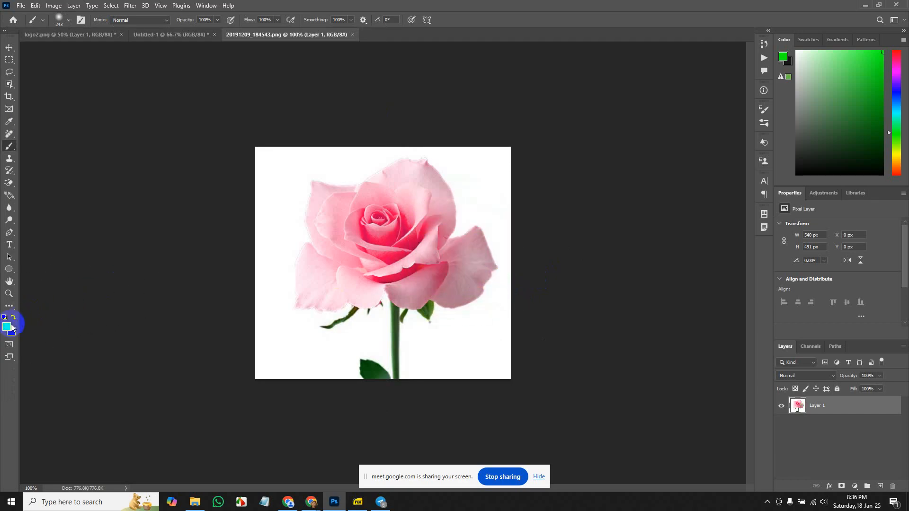
- Set the foreground color to red, hex fc0000
left_click(10, 326)
left_click_drag(449, 150, 454, 137)
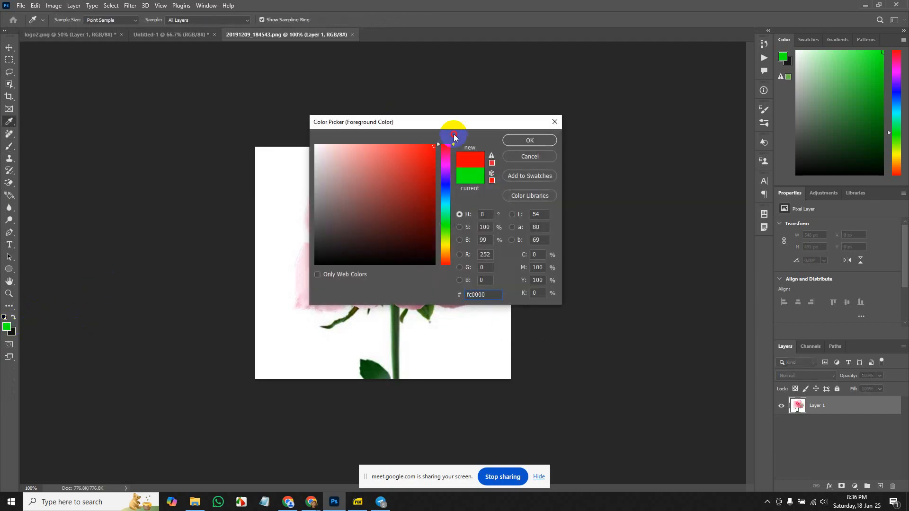
left_click(530, 140)
- Try a soft red brush stroke over the center of the rose and undo it
key("b")
mouse_move(397, 223)
left_mouse_down()
mouse_move(333, 275)
mouse_move(388, 262)
mouse_move(344, 246)
mouse_move(417, 270)
left_mouse_up()
key("ctrl+z")
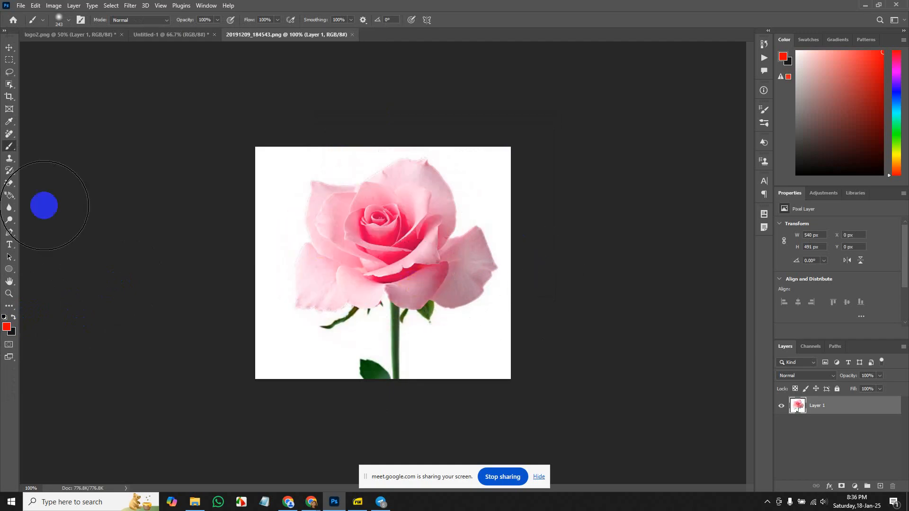
- Try recoloring the rose's petals red with the Color Replacement tool and undo the strokes
left_click(11, 152)
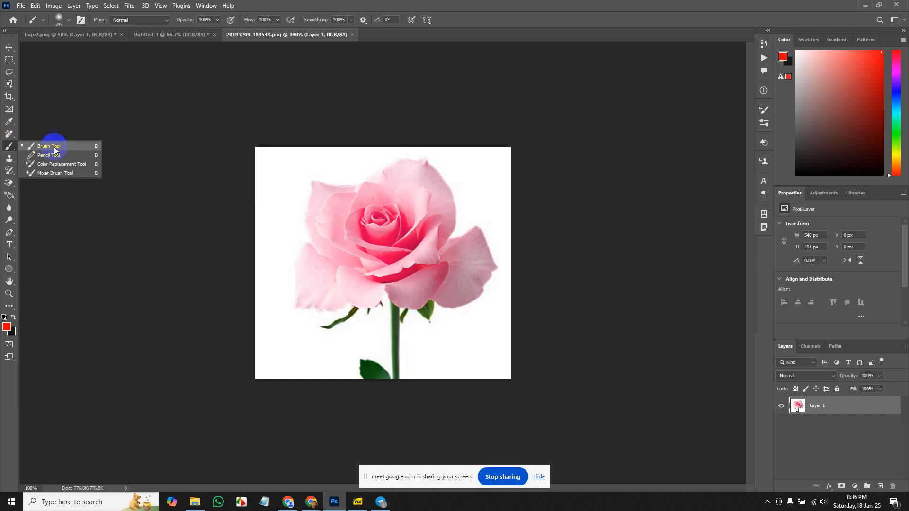
left_click(54, 169)
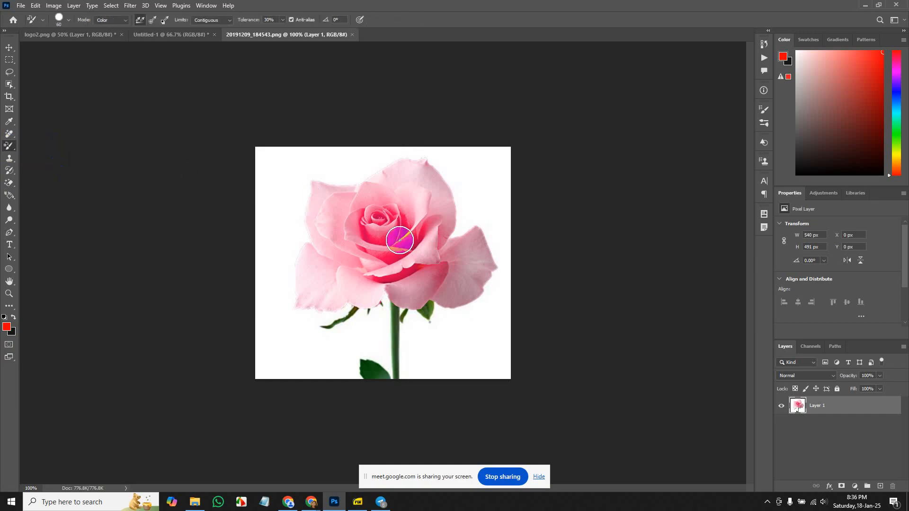
mouse_move(381, 240)
left_mouse_down()
mouse_move(403, 193)
mouse_move(383, 193)
mouse_move(354, 266)
mouse_move(395, 218)
mouse_move(418, 266)
mouse_move(390, 263)
mouse_move(350, 285)
mouse_move(429, 289)
mouse_move(405, 280)
mouse_move(464, 267)
mouse_move(443, 252)
mouse_move(474, 244)
mouse_move(469, 284)
mouse_move(447, 293)
left_mouse_up()
mouse_move(459, 278)
left_mouse_down()
mouse_move(402, 299)
mouse_move(473, 292)
mouse_move(447, 299)
mouse_move(482, 264)
mouse_move(474, 233)
mouse_move(441, 251)
mouse_move(410, 174)
mouse_move(431, 196)
mouse_move(432, 178)
mouse_move(449, 219)
mouse_move(438, 246)
mouse_move(420, 171)
mouse_move(344, 196)
mouse_move(321, 191)
mouse_move(321, 235)
mouse_move(341, 213)
mouse_move(309, 278)
mouse_move(313, 251)
mouse_move(295, 305)
mouse_move(364, 295)
mouse_move(329, 295)
mouse_move(382, 277)
mouse_move(404, 218)
mouse_move(315, 265)
mouse_move(352, 264)
left_mouse_up()
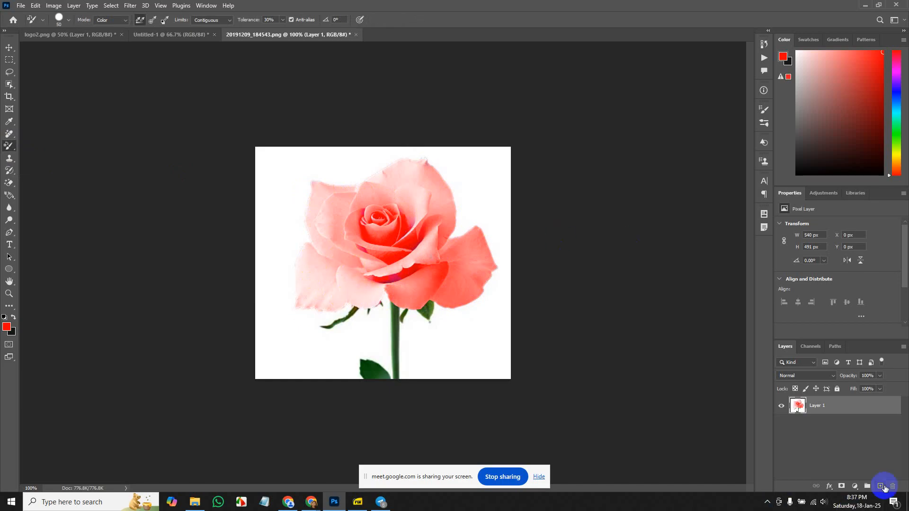
key("ctrl+z")
key("ctrl+z")
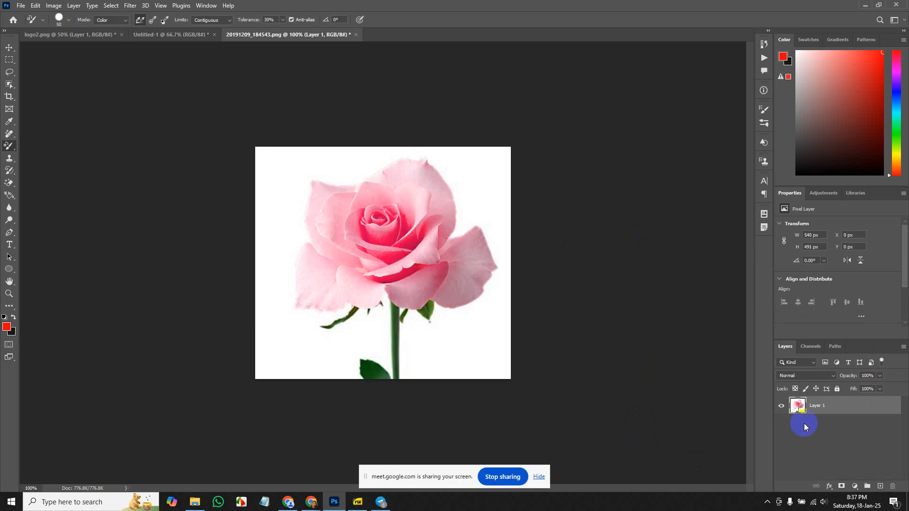
- Switch to the Move tool, select Layer 1, and toggle its visibility off and on
left_click(9, 47)
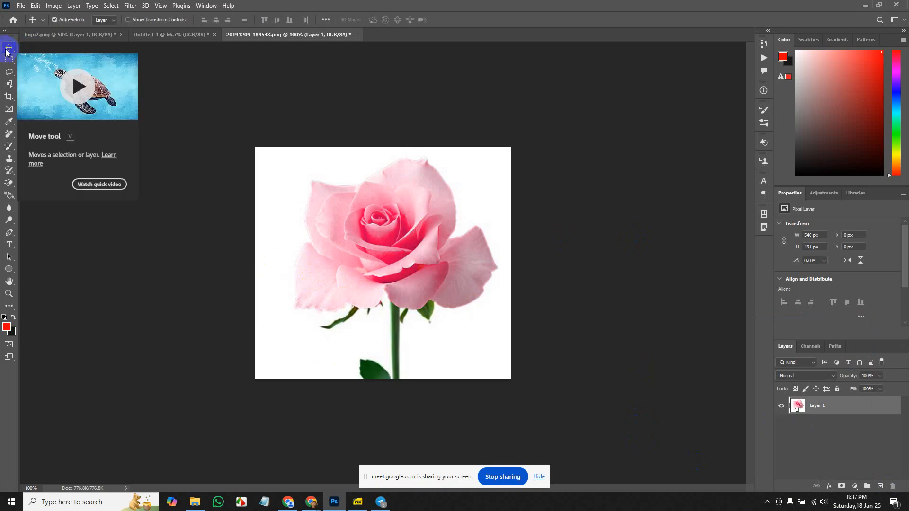
left_click(313, 258)
left_click(388, 221)
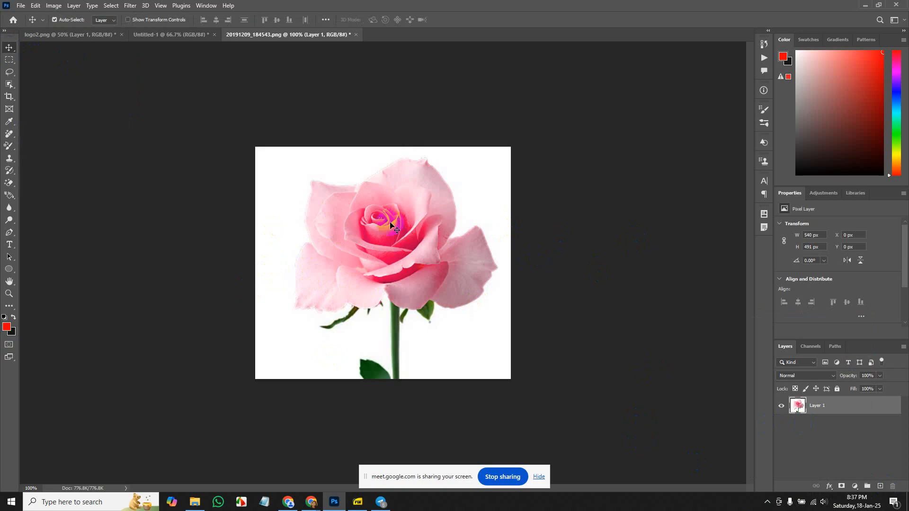
left_click(812, 406)
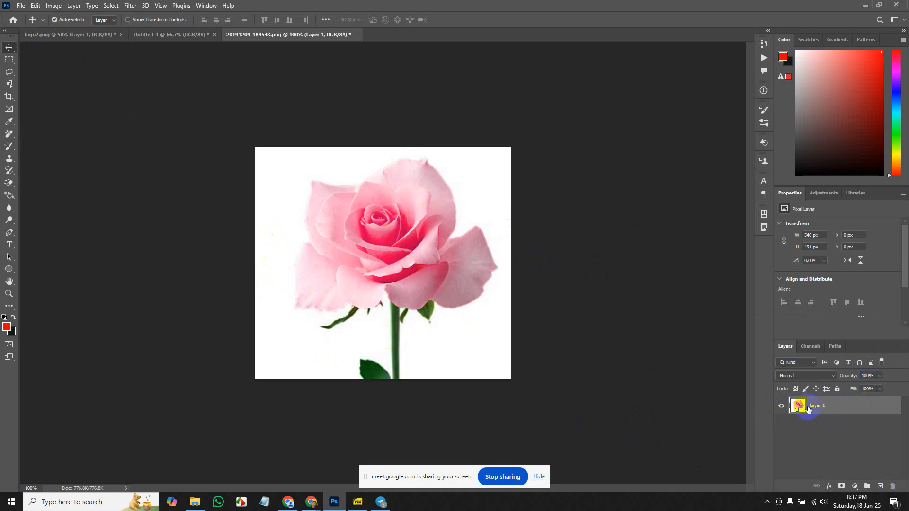
left_click(782, 406)
left_click(781, 406)
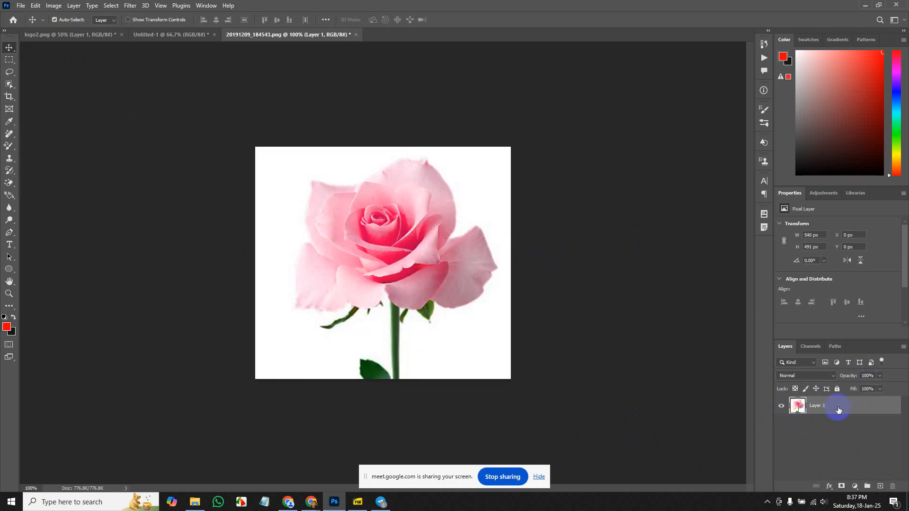
- Duplicate Layer 1 and delete the original layer, keeping only the copy
key("ctrl+j")
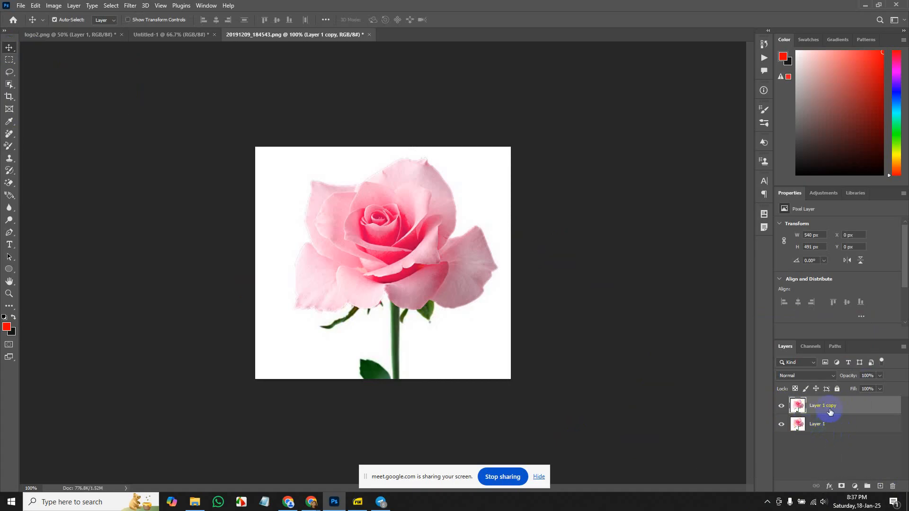
left_click(829, 429)
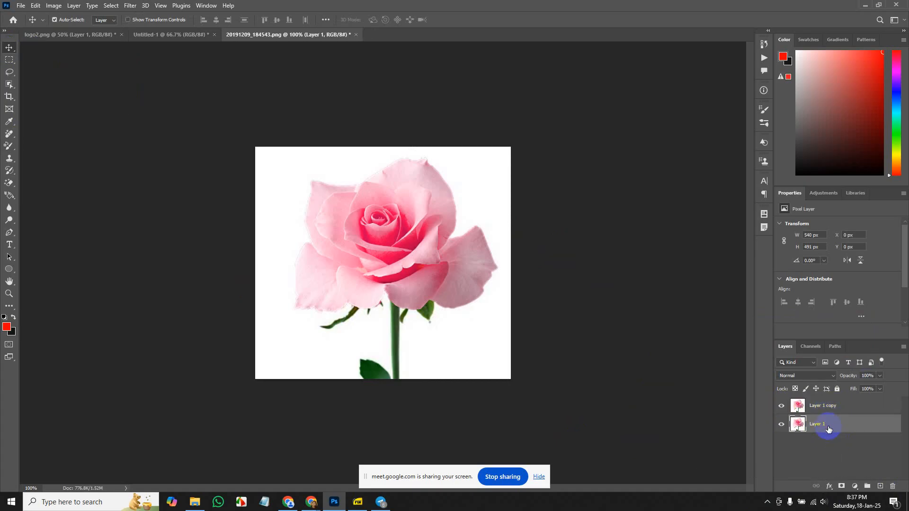
key("Delete")
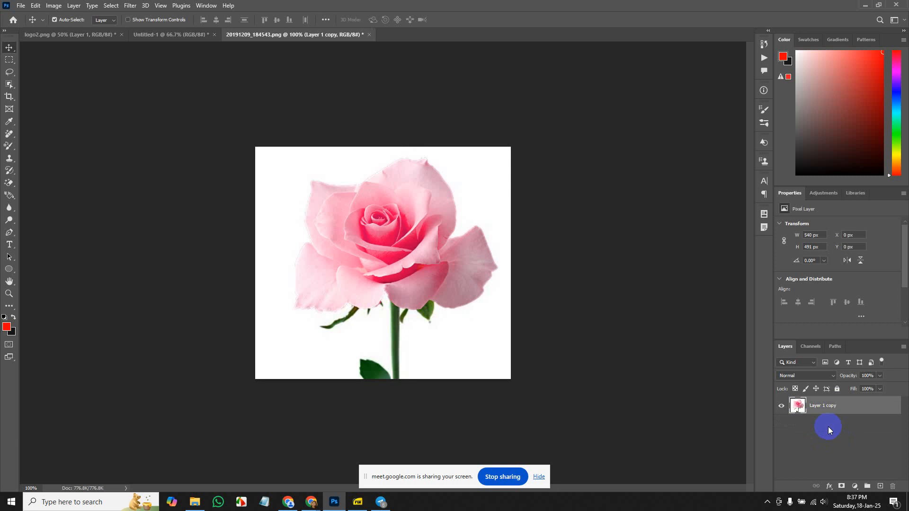
- Duplicate the remaining rose layer and select the upper copy for editing
key("ctrl+j")
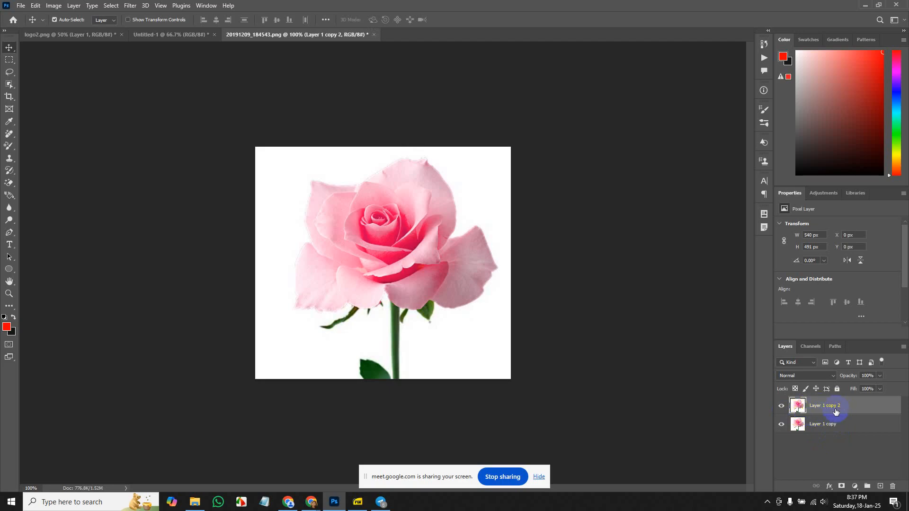
left_click(826, 428)
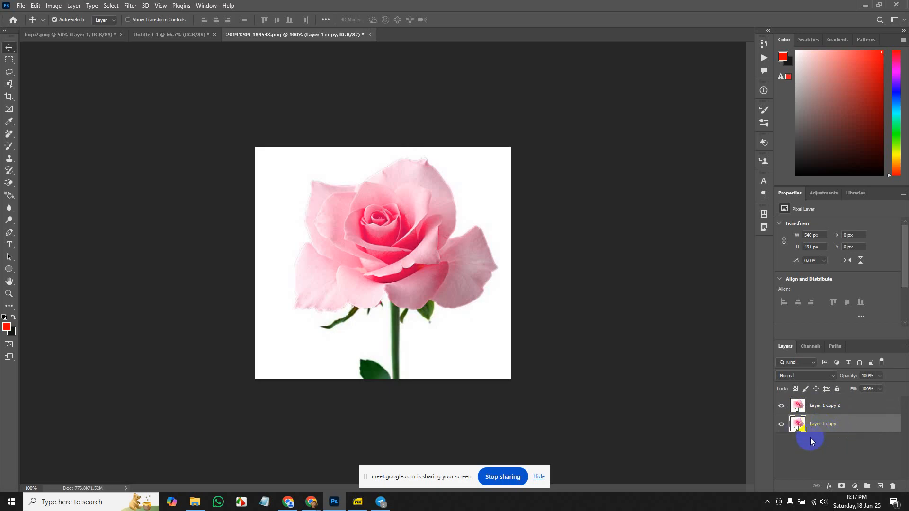
left_click(805, 433)
left_click(862, 412)
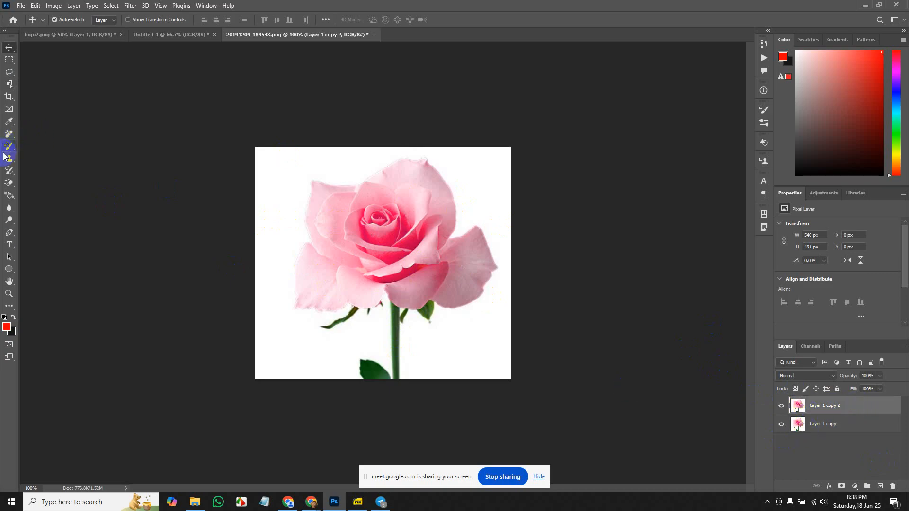
- Recolor the rose's petals red on the upper layer copy with the Color Replacement tool
key("b")
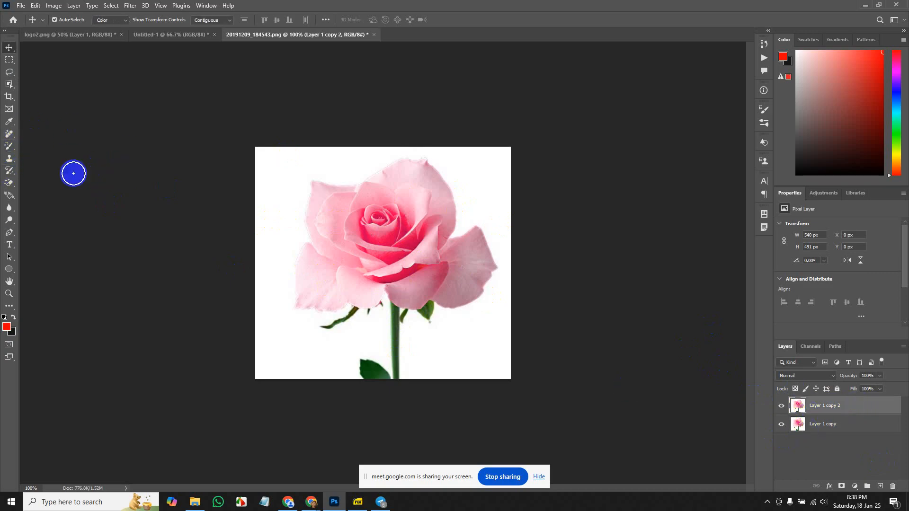
mouse_move(325, 212)
left_mouse_down()
mouse_move(372, 221)
mouse_move(385, 245)
mouse_move(334, 248)
mouse_move(406, 241)
mouse_move(320, 291)
mouse_move(405, 289)
mouse_move(375, 287)
mouse_move(453, 226)
mouse_move(426, 253)
mouse_move(447, 262)
mouse_move(478, 241)
mouse_move(468, 270)
mouse_move(436, 285)
mouse_move(480, 272)
mouse_move(485, 263)
mouse_move(437, 295)
mouse_move(405, 299)
mouse_move(470, 293)
mouse_move(479, 277)
mouse_move(427, 247)
mouse_move(430, 188)
mouse_move(417, 228)
mouse_move(416, 183)
mouse_move(371, 189)
mouse_move(418, 175)
mouse_move(435, 218)
mouse_move(442, 202)
mouse_move(440, 215)
mouse_move(330, 194)
mouse_move(320, 234)
mouse_move(341, 203)
mouse_move(371, 196)
mouse_move(350, 196)
mouse_move(420, 176)
mouse_move(437, 185)
mouse_move(441, 220)
mouse_move(415, 176)
mouse_move(304, 276)
mouse_move(315, 255)
mouse_move(327, 245)
mouse_move(307, 301)
mouse_move(384, 286)
mouse_move(335, 298)
mouse_move(387, 293)
mouse_move(328, 293)
mouse_move(447, 253)
mouse_move(387, 272)
mouse_move(405, 262)
mouse_move(413, 224)
mouse_move(402, 188)
mouse_move(425, 167)
mouse_move(325, 200)
mouse_move(395, 278)
mouse_move(427, 282)
left_mouse_up()
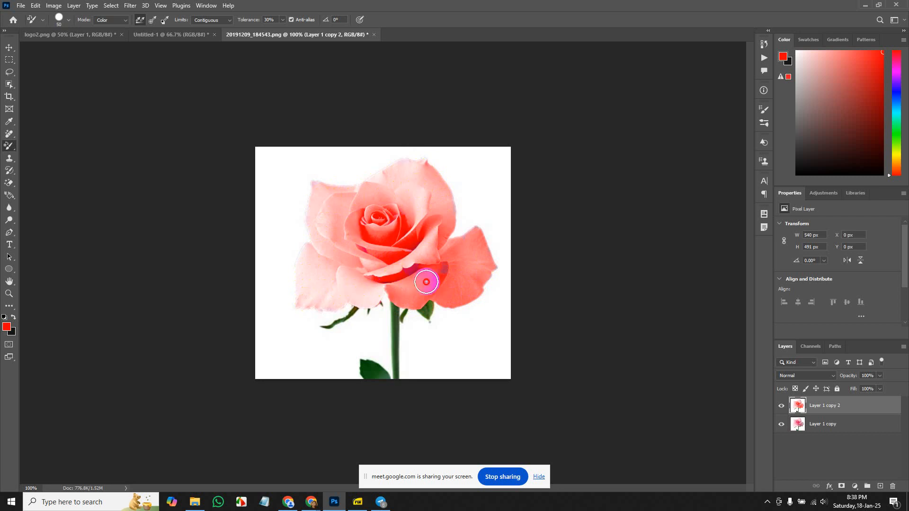
- Toggle the recolored layer's visibility to compare it with the original pink rose beneath
left_click(781, 406)
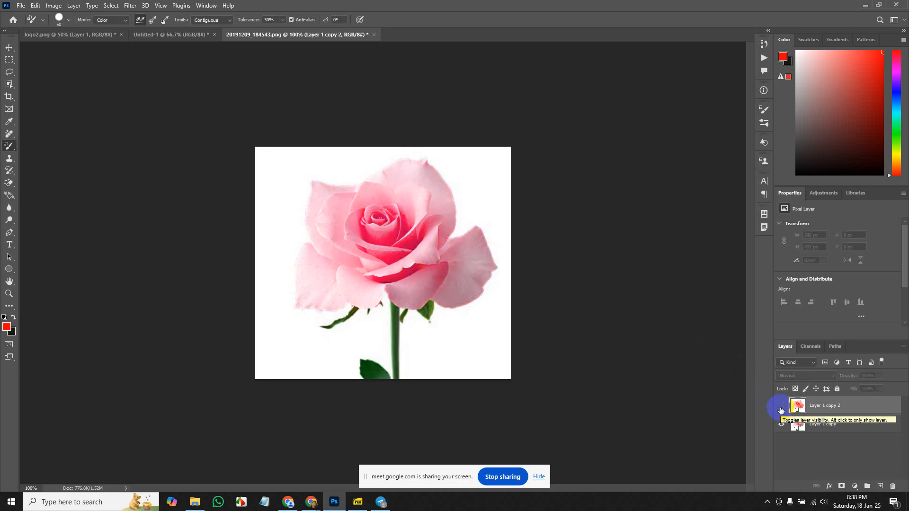
left_click(781, 407)
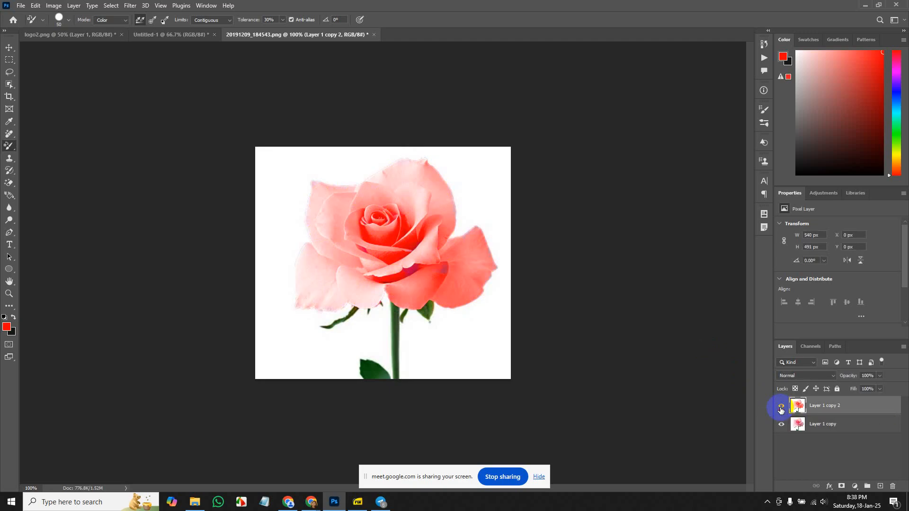
left_click(781, 406)
left_click(10, 153)
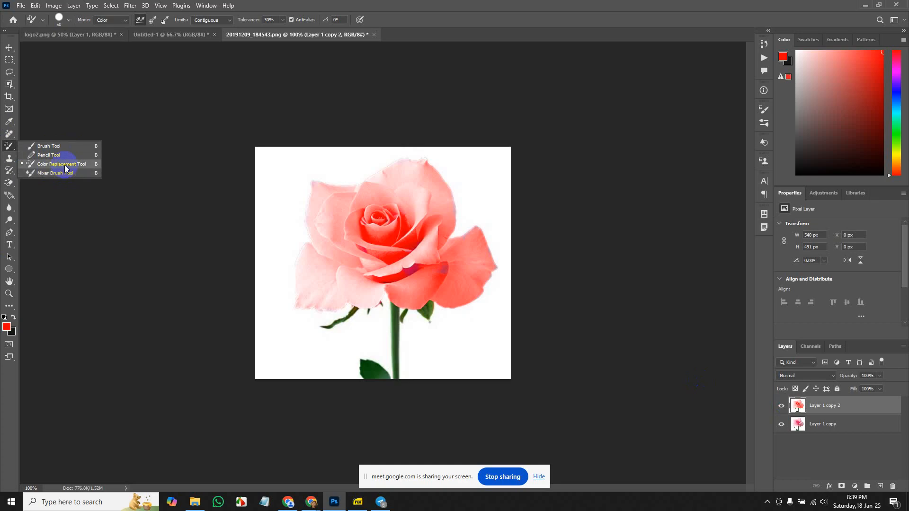
left_click(6, 327)
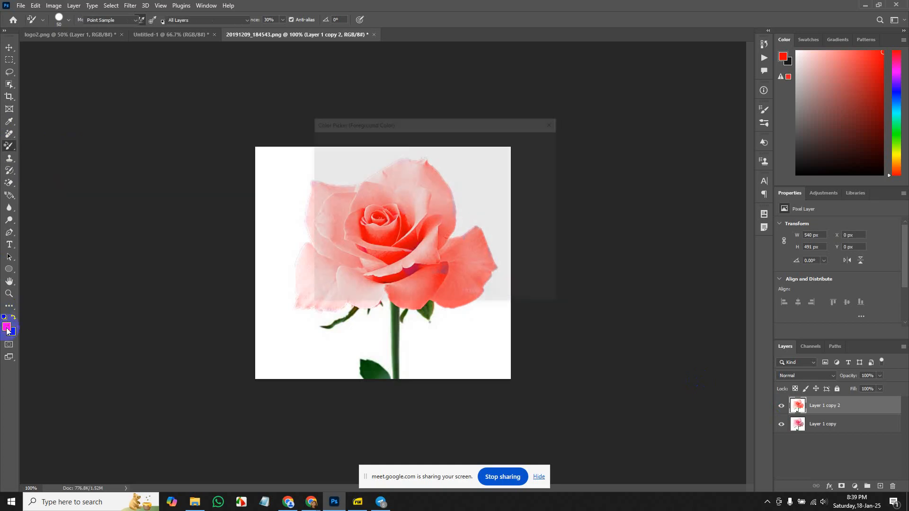
left_click(529, 143)
left_click(532, 156)
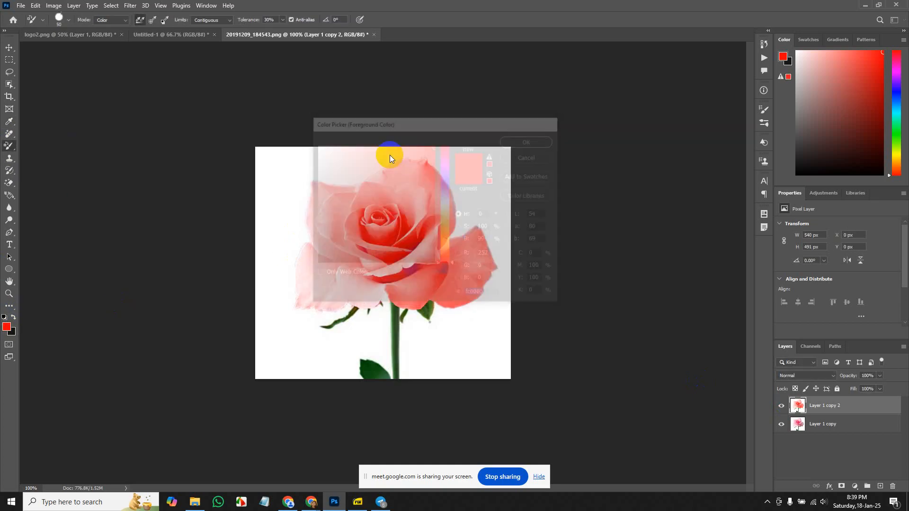
left_click(138, 124)
- Switch to the blank Untitled-1 document
left_click(4, 149)
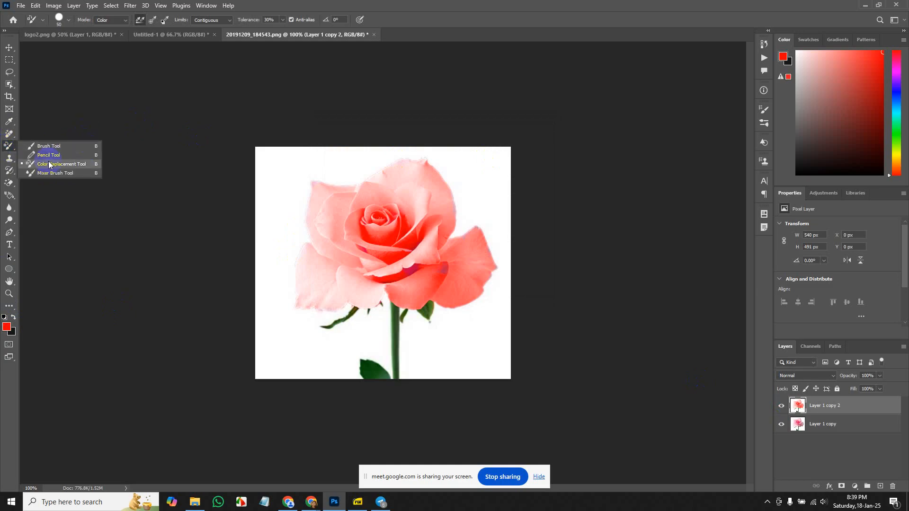
left_click(44, 174)
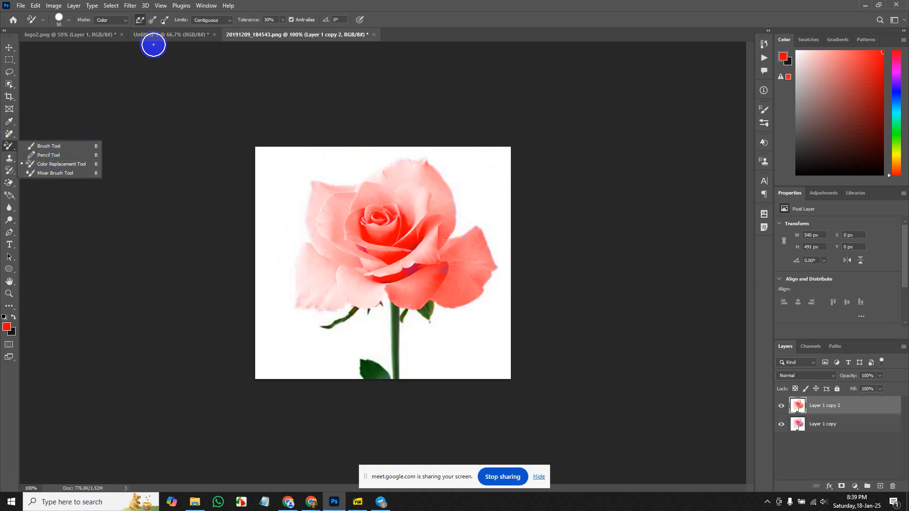
left_click(171, 41)
left_click(172, 36)
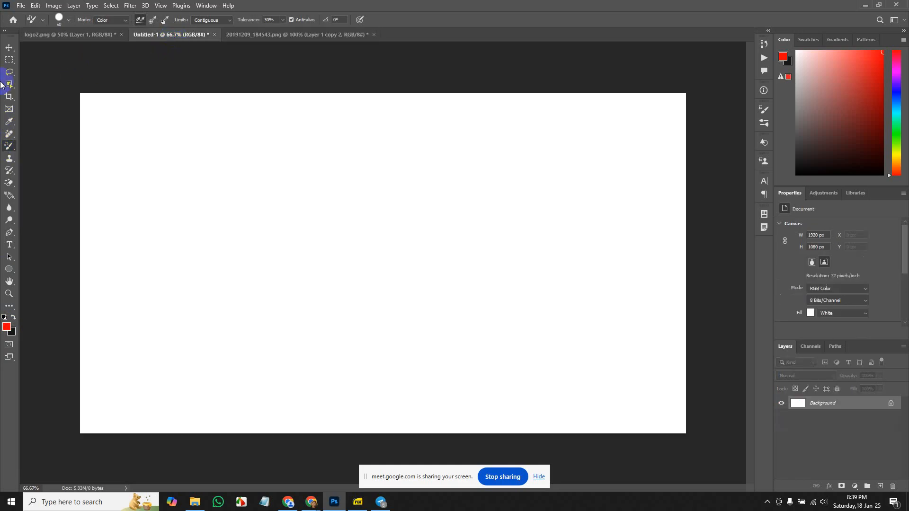
- Fill a wide rectangular selection with the red foreground color and another below it, about 1165 by 141 px, with the black background color
left_click(6, 62)
left_click_drag(201, 185, 574, 240)
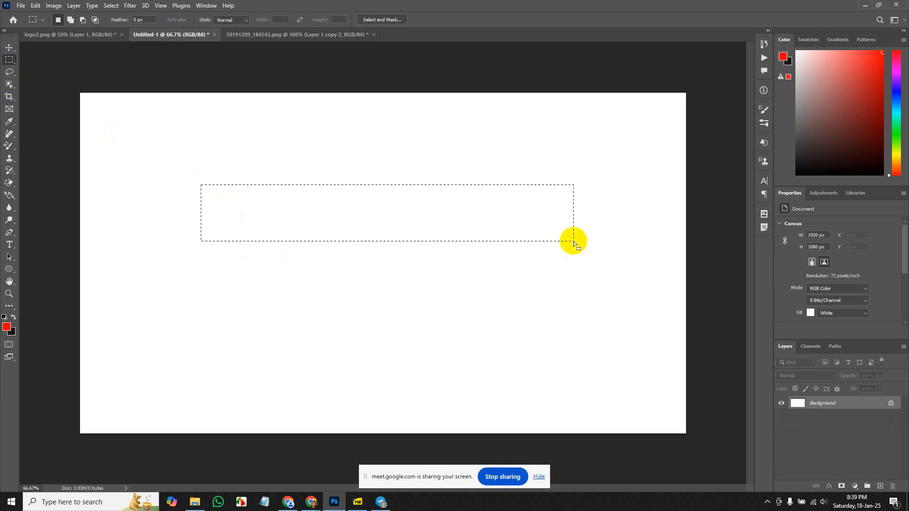
key("alt+BackSpace")
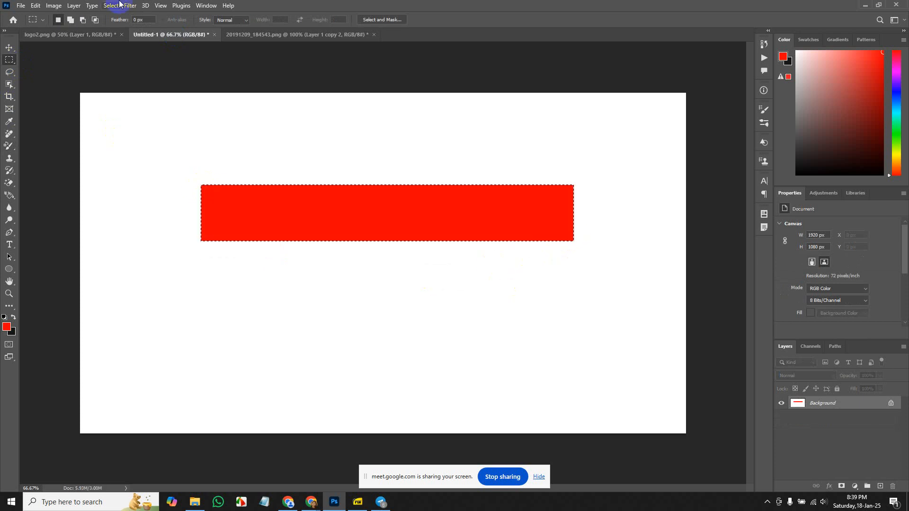
left_click_drag(206, 252, 573, 295)
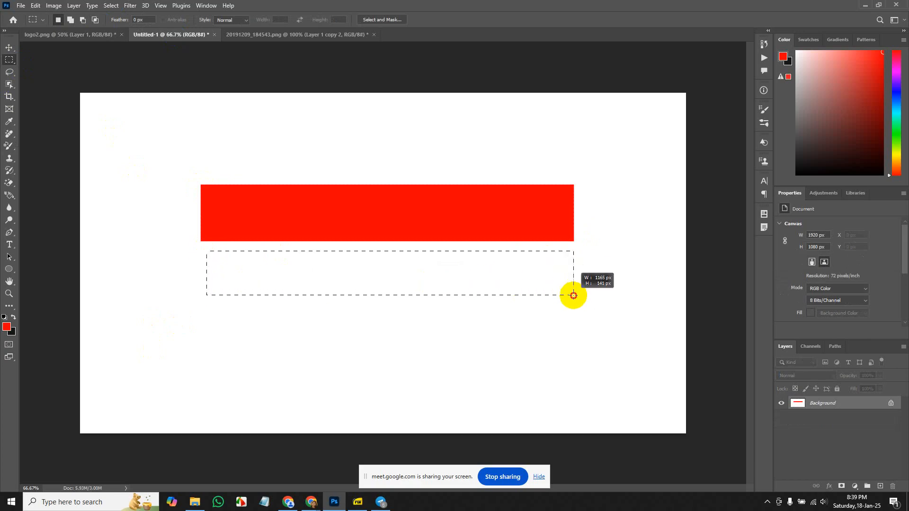
key("ctrl+BackSpace")
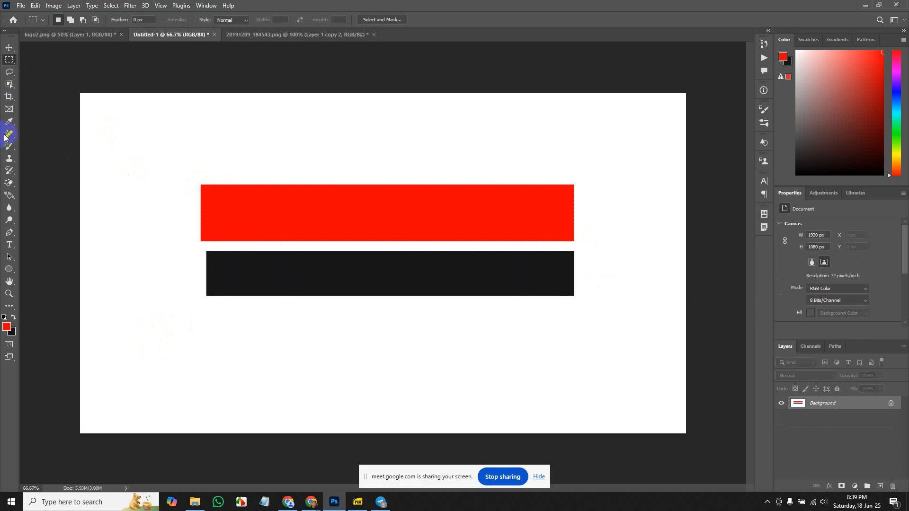
- Blend the boundary between the red and black bars with the Mixer Brush tool
key("b")
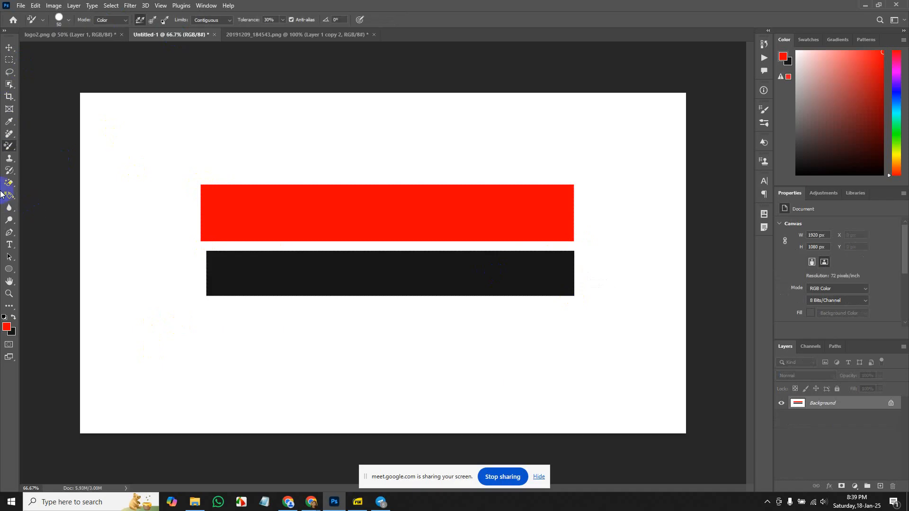
right_click(7, 146)
left_click(43, 173)
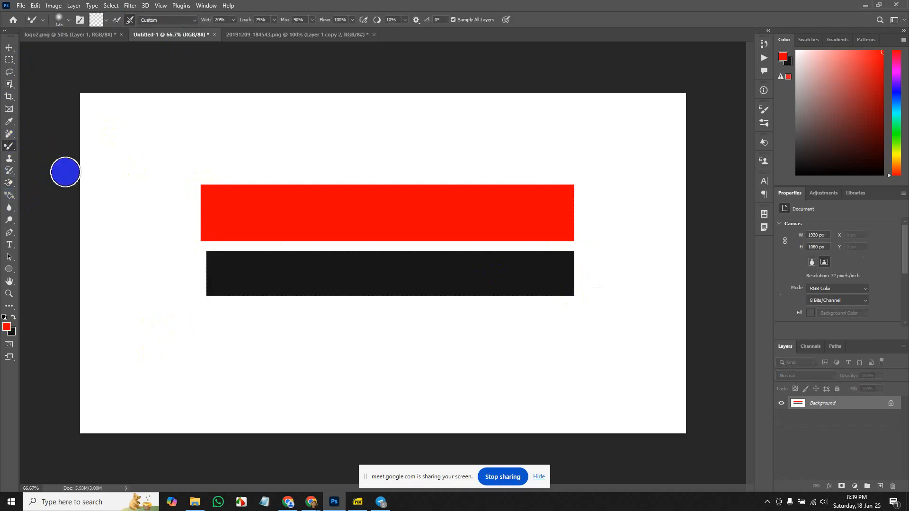
mouse_move(319, 246)
left_mouse_down()
mouse_move(343, 220)
mouse_move(410, 223)
mouse_move(432, 263)
mouse_move(463, 240)
mouse_move(505, 256)
mouse_move(536, 231)
mouse_move(554, 234)
mouse_move(553, 247)
mouse_move(519, 232)
mouse_move(326, 237)
mouse_move(316, 224)
mouse_move(246, 253)
mouse_move(224, 232)
mouse_move(217, 258)
mouse_move(278, 237)
mouse_move(282, 252)
mouse_move(311, 241)
mouse_move(346, 250)
mouse_move(501, 232)
mouse_move(560, 266)
mouse_move(559, 253)
mouse_move(386, 234)
mouse_move(235, 264)
mouse_move(221, 244)
mouse_move(294, 260)
mouse_move(334, 239)
mouse_move(467, 256)
mouse_move(546, 246)
mouse_move(475, 233)
mouse_move(433, 247)
left_mouse_up()
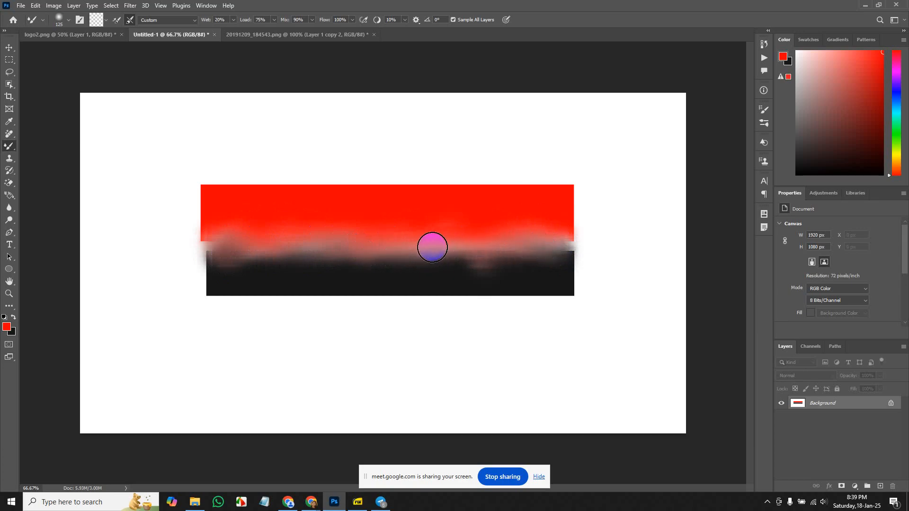
- Undo the Mixer Brush blending and both bar fills to return to the blank canvas
key("ctrl+z")
key("ctrl+z")
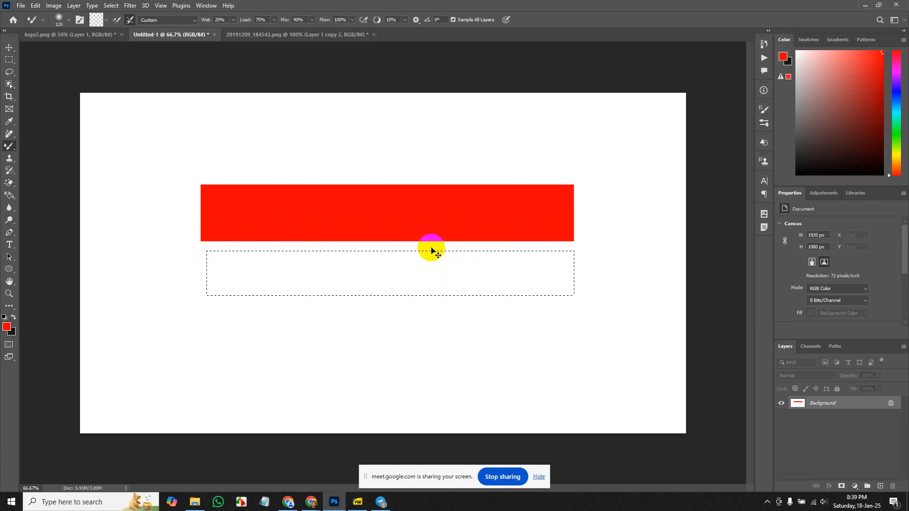
key("ctrl+z")
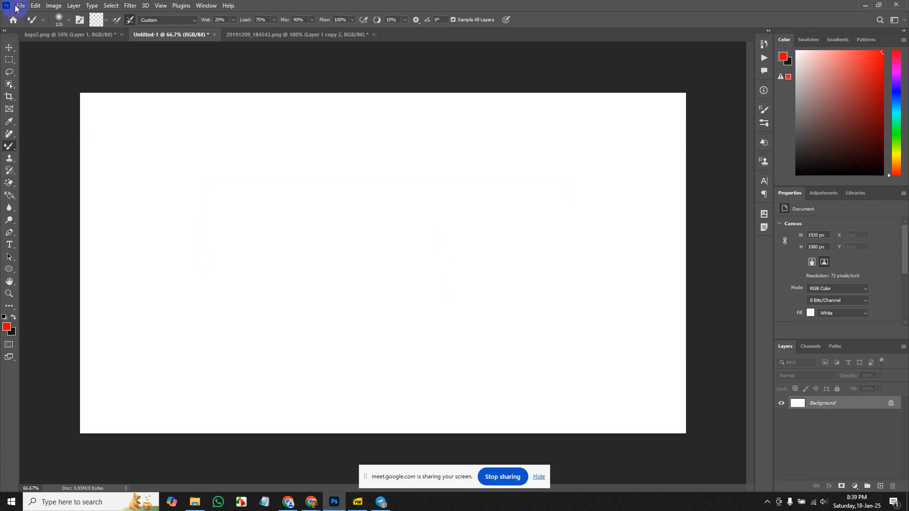
double_click(7, 6)
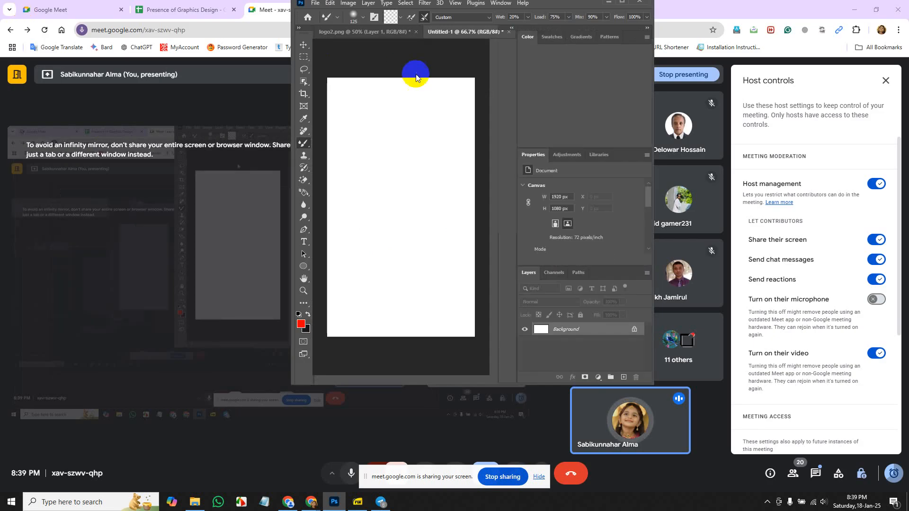
left_click_drag(618, 6, 623, 5)
left_click(629, 6)
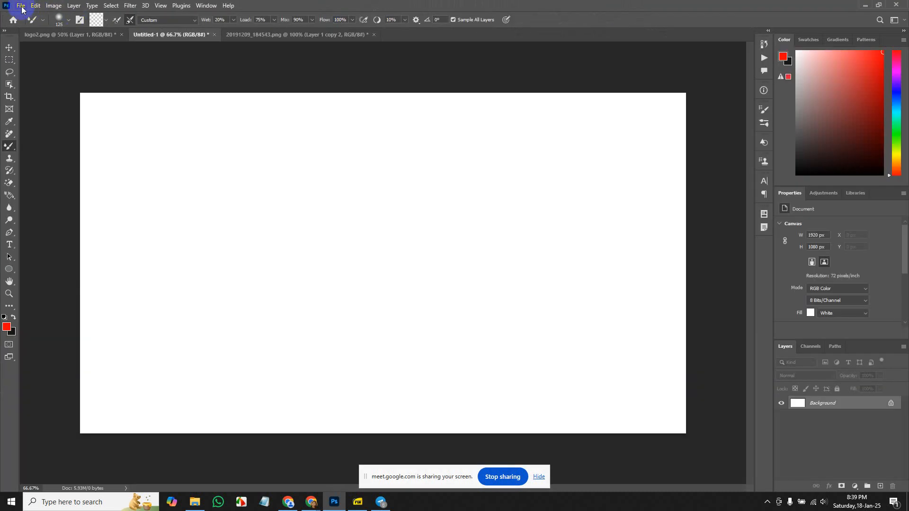
- Open the close-up skin photo 412966c9-ad8d-4b36-aec8-99be8a39d868.jpeg from the Class-05 folder in Desktop > GD Course
left_click(21, 6)
left_click(21, 24)
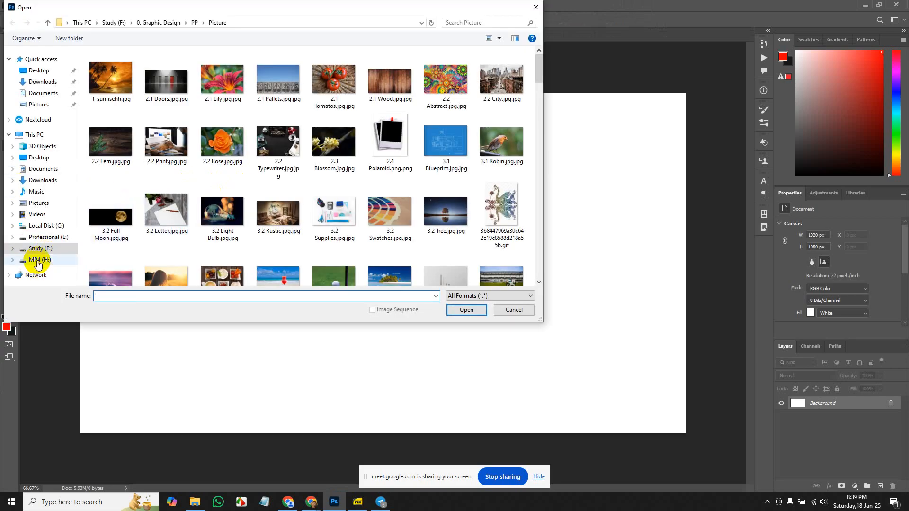
left_click(39, 70)
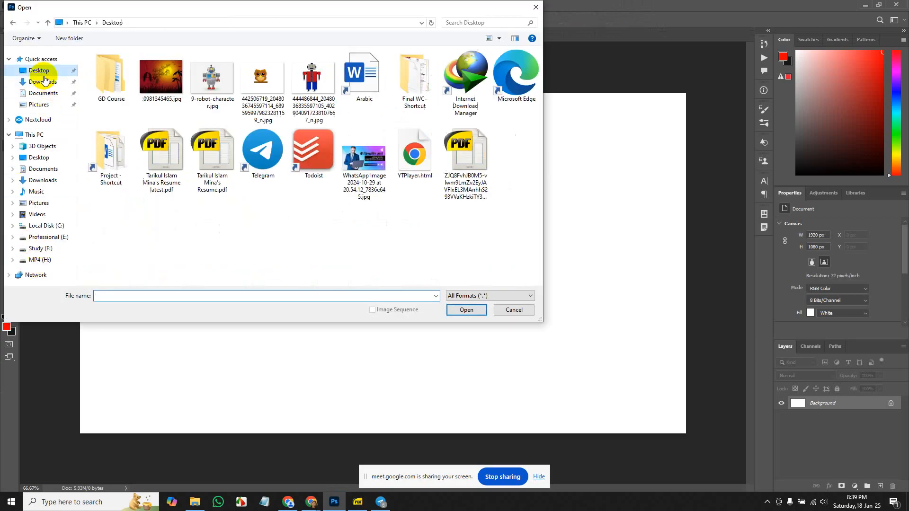
double_click(115, 78)
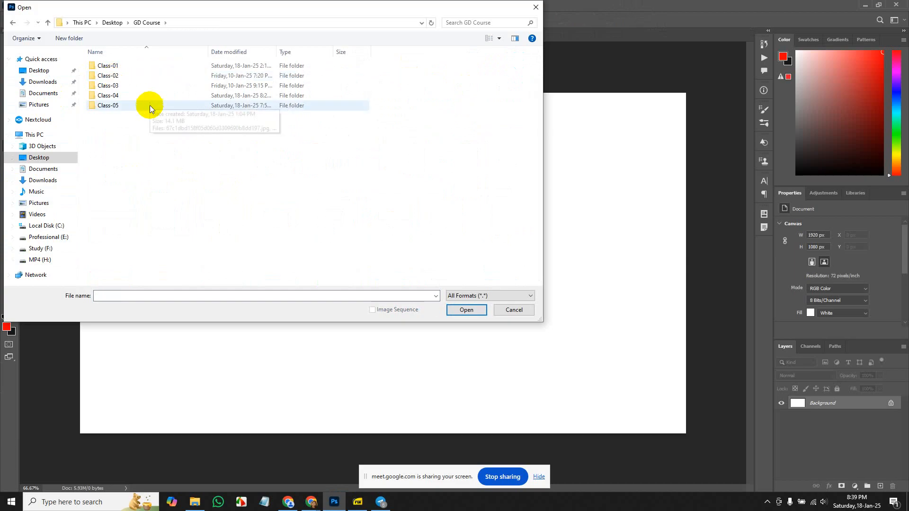
double_click(148, 105)
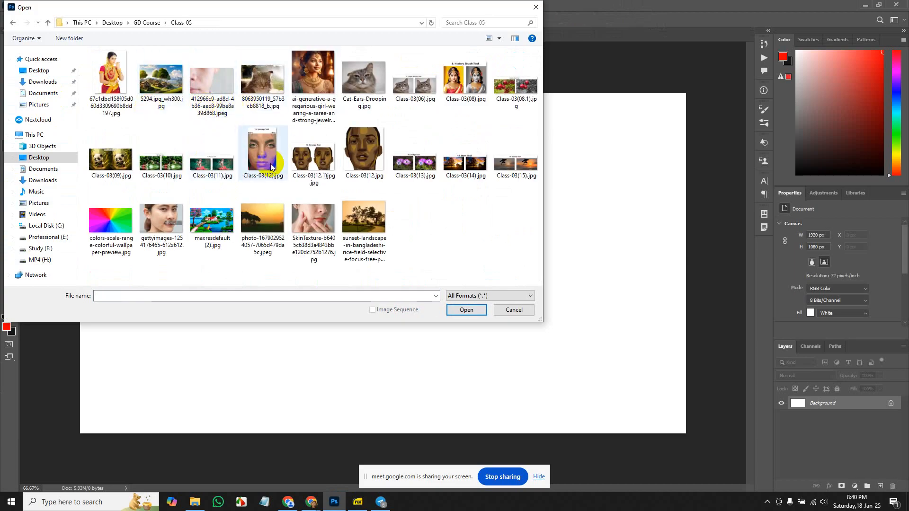
left_click(206, 84)
double_click(207, 83)
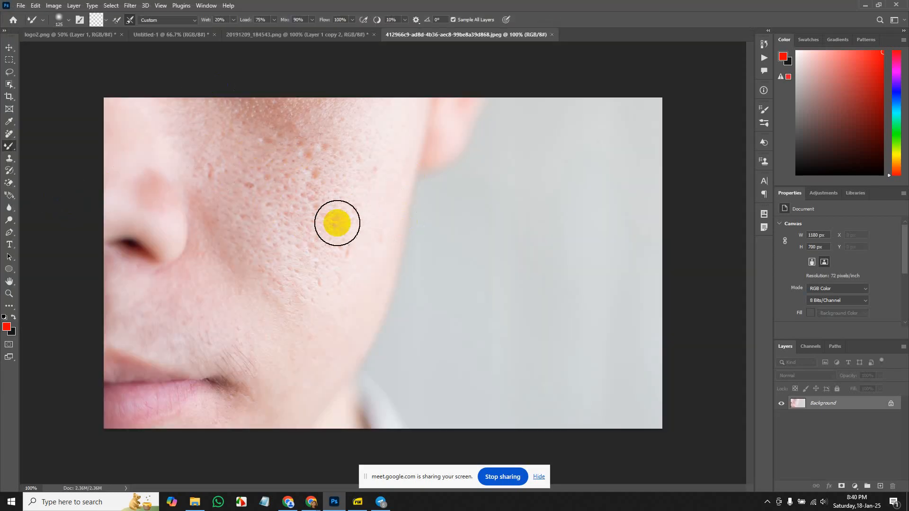
left_click_drag(10, 150, 58, 174)
left_click(8, 160)
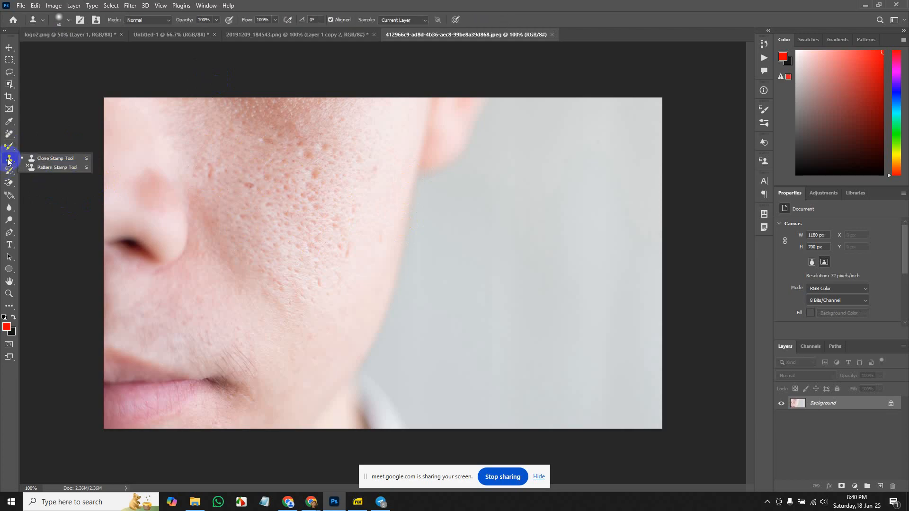
left_click(10, 173)
left_click(9, 146)
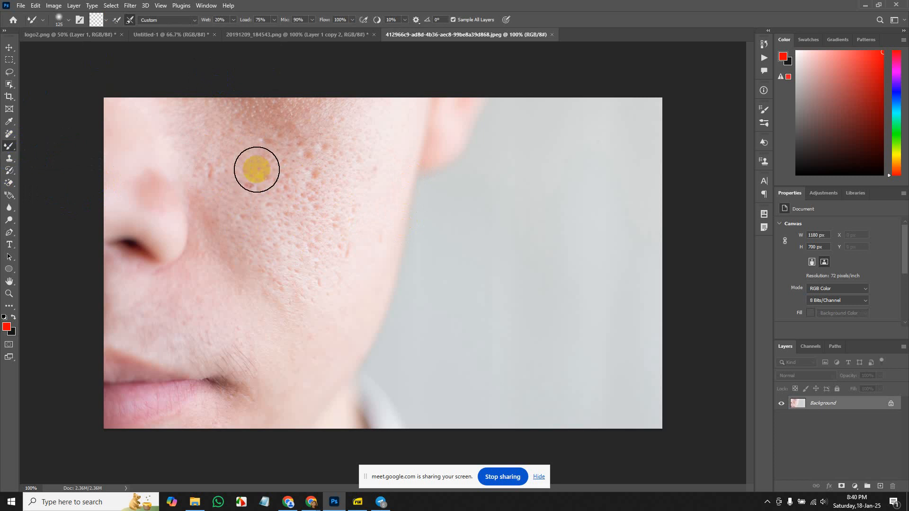
- Reduce the Mixer Brush size to 45 px and smooth the pores across the cheek, under-eye area and beside the nose
key("bracketleft")
key("bracketleft")
key("bracketleft")
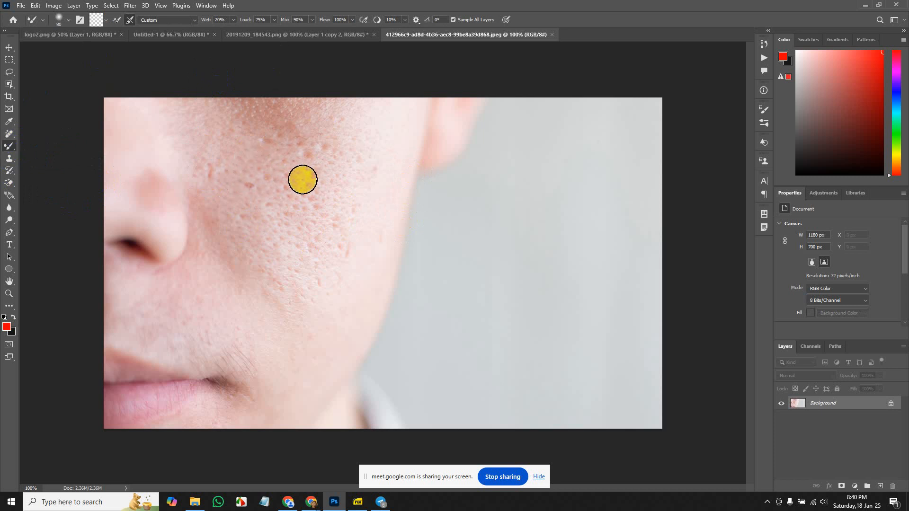
key("bracketleft")
key("bracketleft")
mouse_move(313, 135)
left_mouse_down()
mouse_move(286, 295)
mouse_move(308, 260)
mouse_move(283, 252)
mouse_move(315, 210)
mouse_move(331, 241)
mouse_move(368, 200)
mouse_move(351, 265)
mouse_move(325, 130)
mouse_move(325, 181)
mouse_move(355, 173)
mouse_move(300, 117)
mouse_move(257, 183)
mouse_move(230, 193)
mouse_move(267, 251)
mouse_move(308, 278)
mouse_move(331, 254)
mouse_move(325, 290)
mouse_move(329, 278)
left_mouse_up()
mouse_move(284, 151)
left_mouse_down()
mouse_move(266, 318)
mouse_move(278, 251)
mouse_move(313, 290)
mouse_move(378, 257)
mouse_move(308, 268)
left_mouse_up()
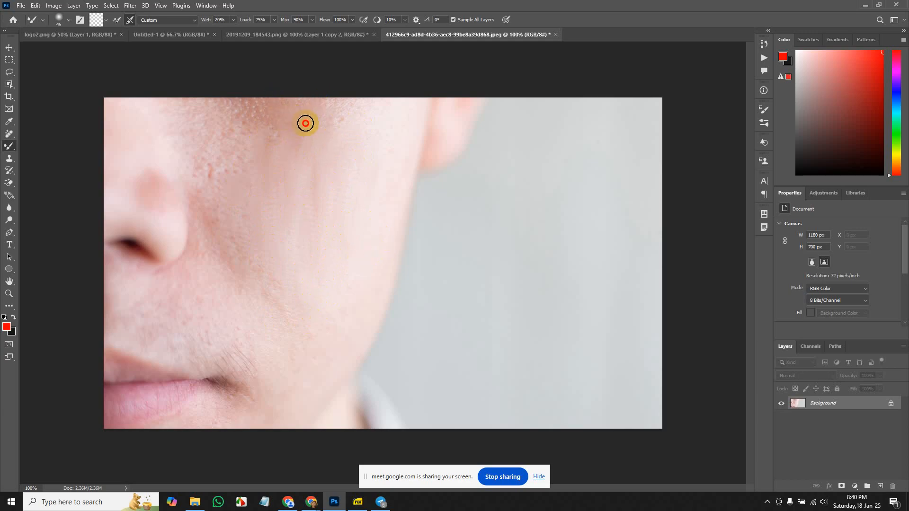
mouse_move(305, 123)
left_mouse_down()
mouse_move(331, 120)
mouse_move(221, 112)
mouse_move(257, 121)
mouse_move(207, 178)
mouse_move(234, 186)
mouse_move(266, 101)
mouse_move(319, 114)
mouse_move(343, 107)
mouse_move(206, 114)
mouse_move(234, 99)
mouse_move(213, 140)
mouse_move(215, 233)
mouse_move(253, 276)
mouse_move(197, 114)
mouse_move(205, 164)
mouse_move(272, 238)
mouse_move(264, 302)
mouse_move(291, 347)
mouse_move(324, 230)
mouse_move(305, 236)
mouse_move(363, 158)
mouse_move(335, 128)
mouse_move(331, 103)
mouse_move(299, 430)
mouse_move(177, 306)
mouse_move(186, 336)
mouse_move(187, 302)
mouse_move(216, 293)
mouse_move(196, 289)
left_mouse_up()
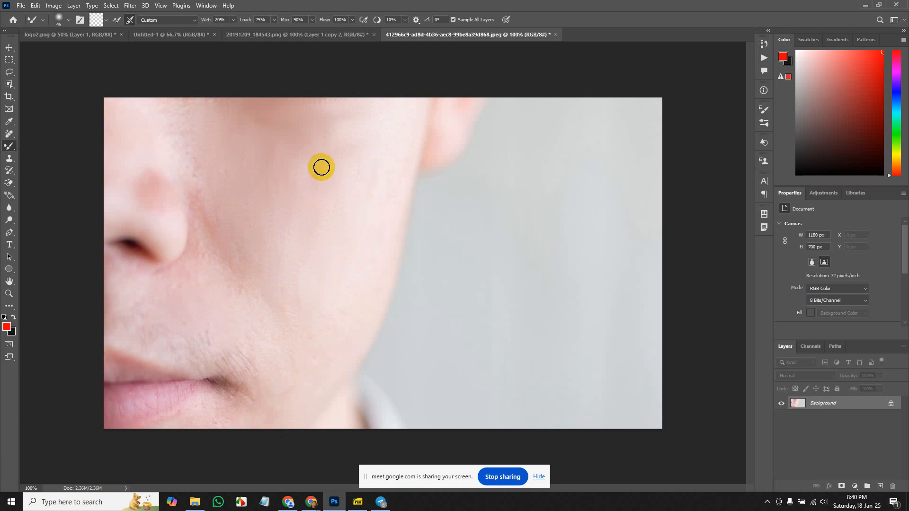
left_click(96, 22)
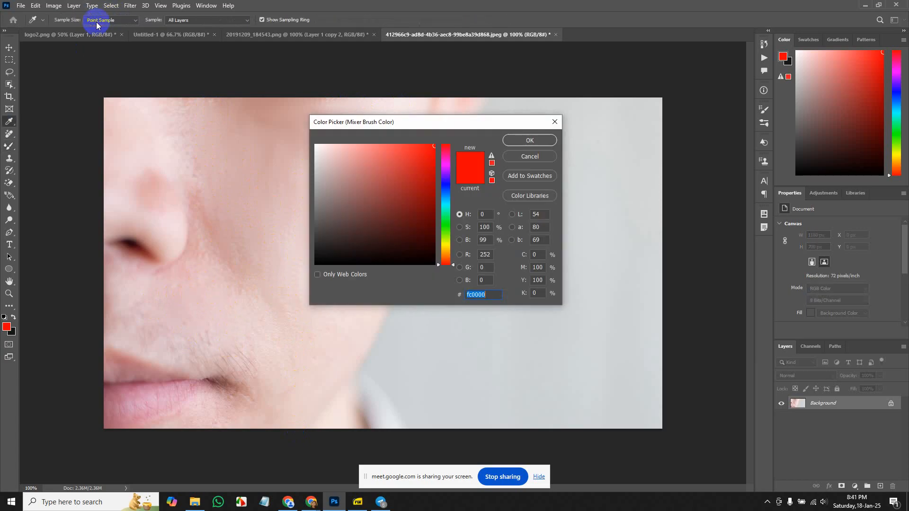
left_click(551, 140)
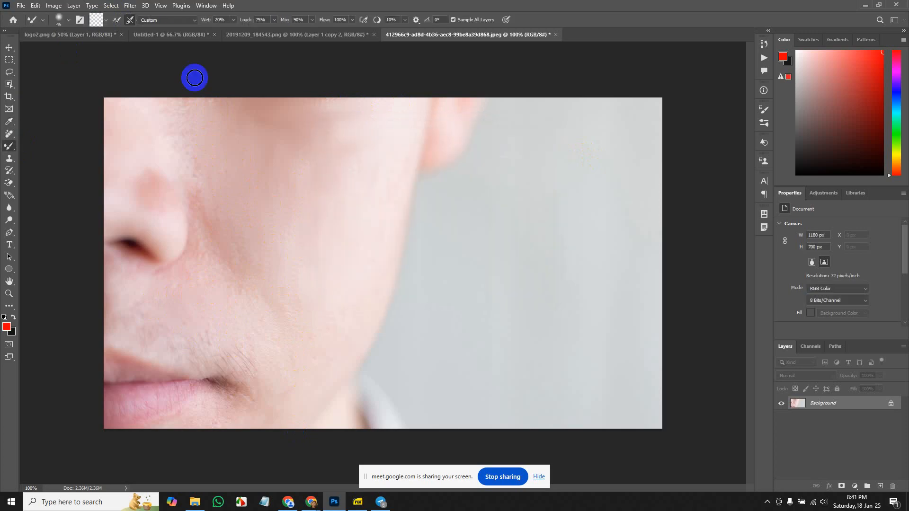
left_click(117, 22)
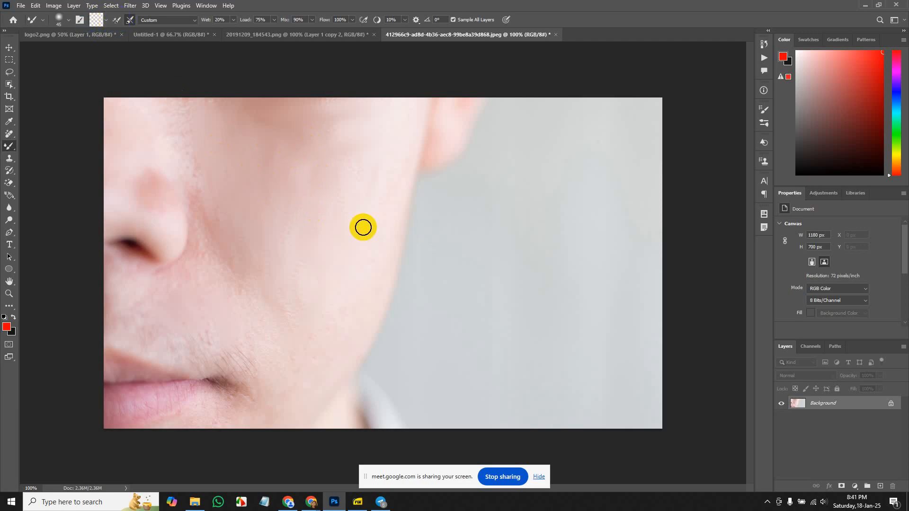
- Close the skin photo without saving its changes
key("ctrl+minus")
key("ctrl+minus")
key("ctrl+minus")
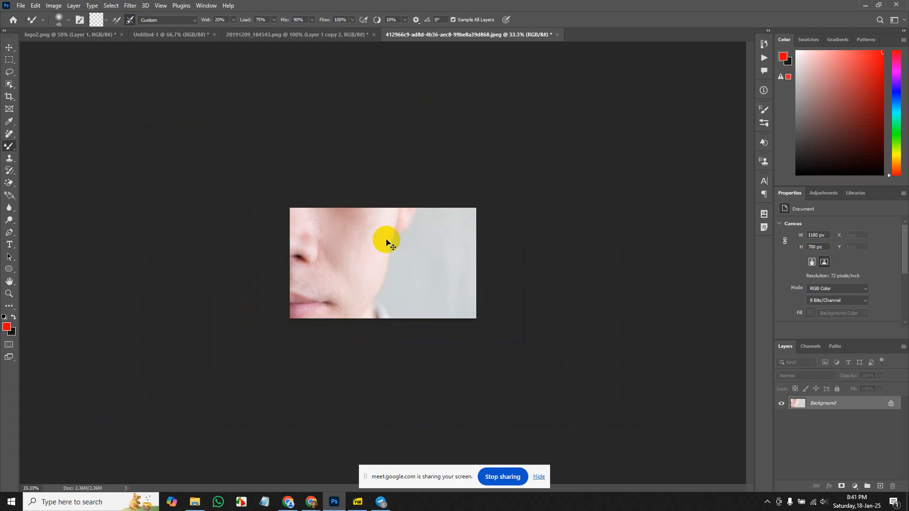
key("ctrl+plus")
key("ctrl+plus")
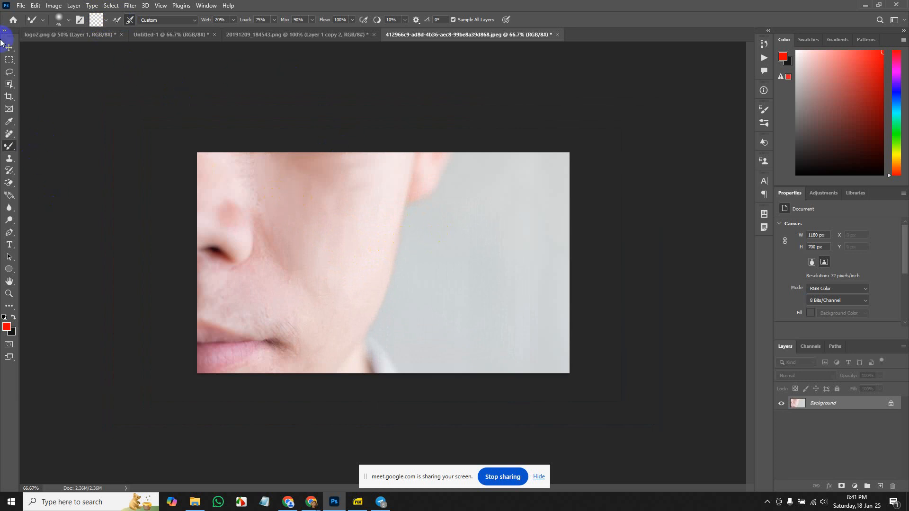
left_click(557, 36)
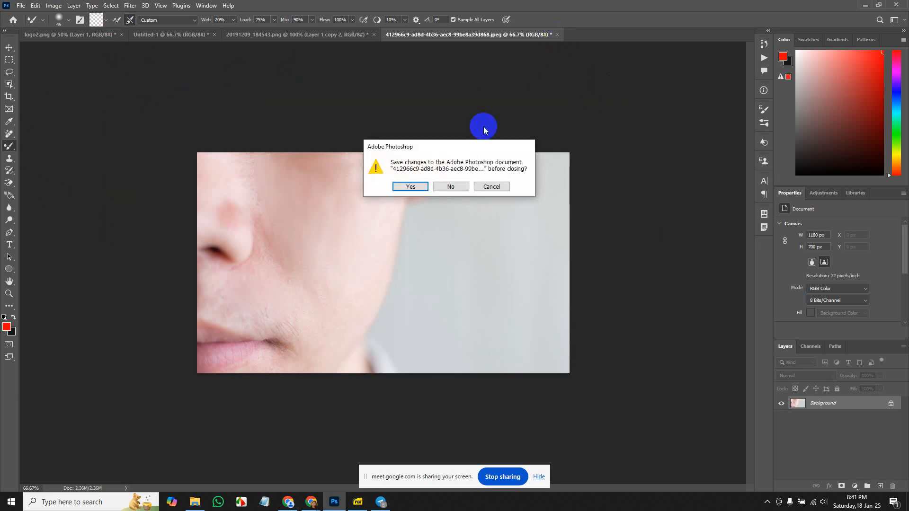
left_click(457, 189)
- Select the Clone Stamp tool and open Cat-Ears-Drooping.jpg from the Class-05 folder
right_click(8, 147)
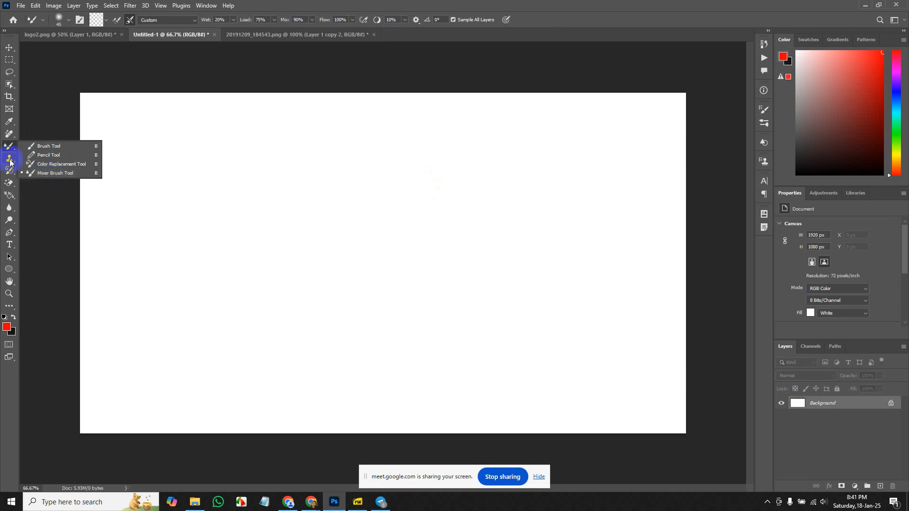
left_click_drag(7, 160, 30, 160)
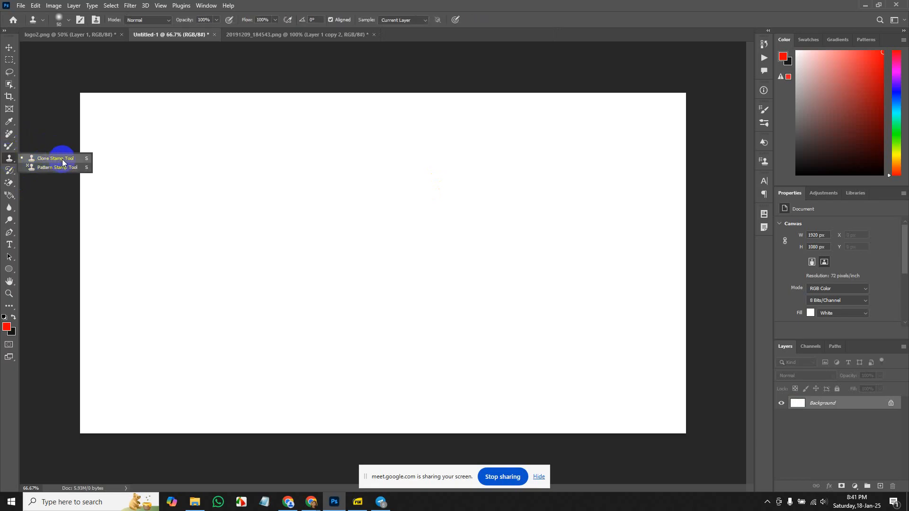
left_click(21, 5)
left_click(25, 25)
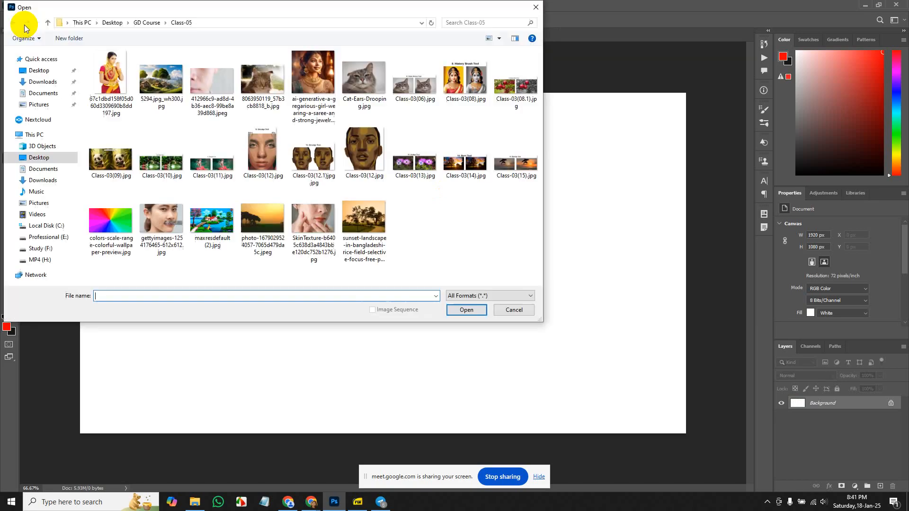
double_click(366, 73)
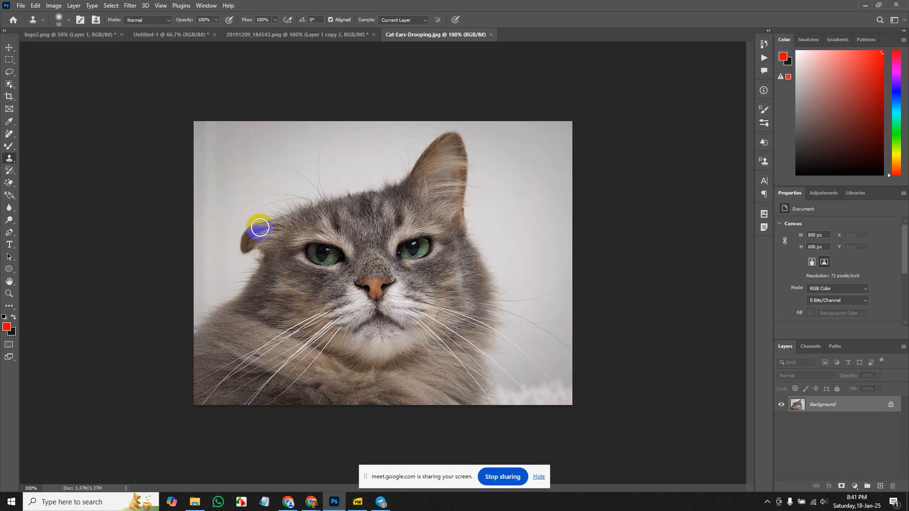
- Show the Clone Source settings for the Clone Stamp tool
right_click(10, 161)
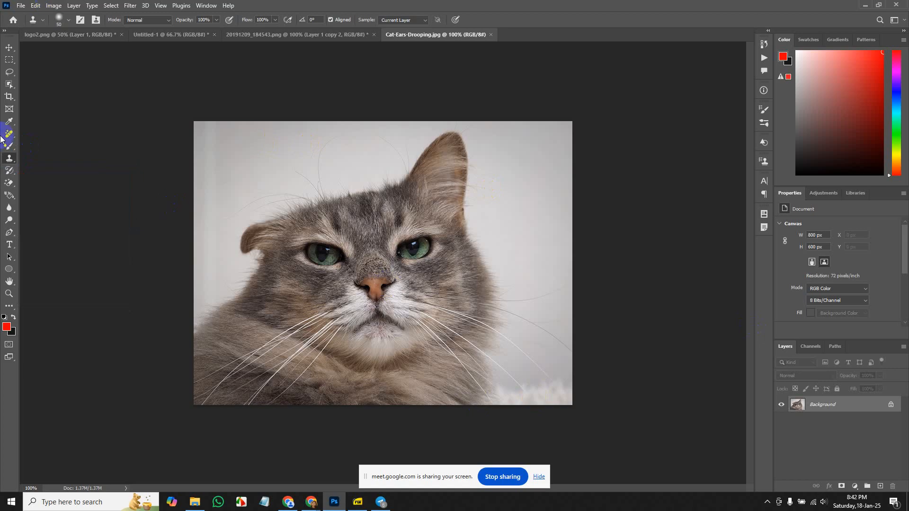
left_click(206, 6)
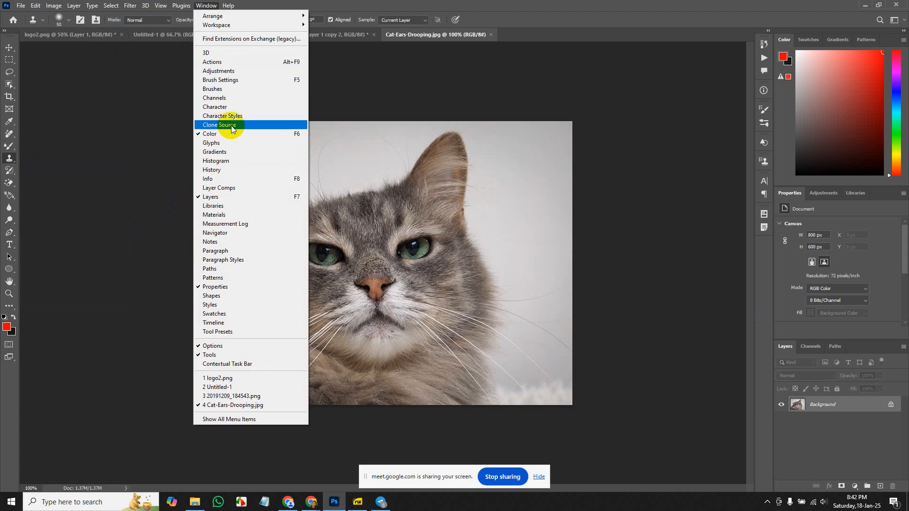
left_click(228, 125)
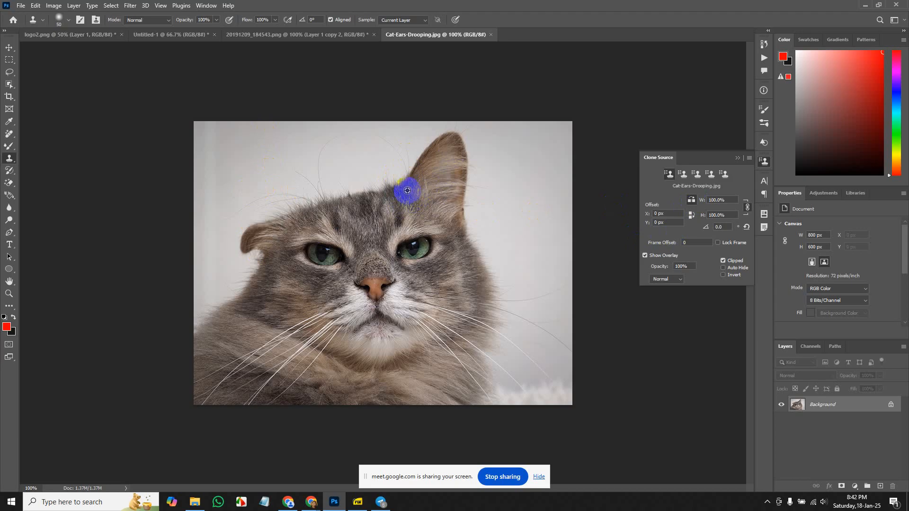
- Try cloning a mirrored copy of the cat's upright ear over the drooping ear, and revert the photo
left_click(410, 191, "alt")
left_click(287, 222)
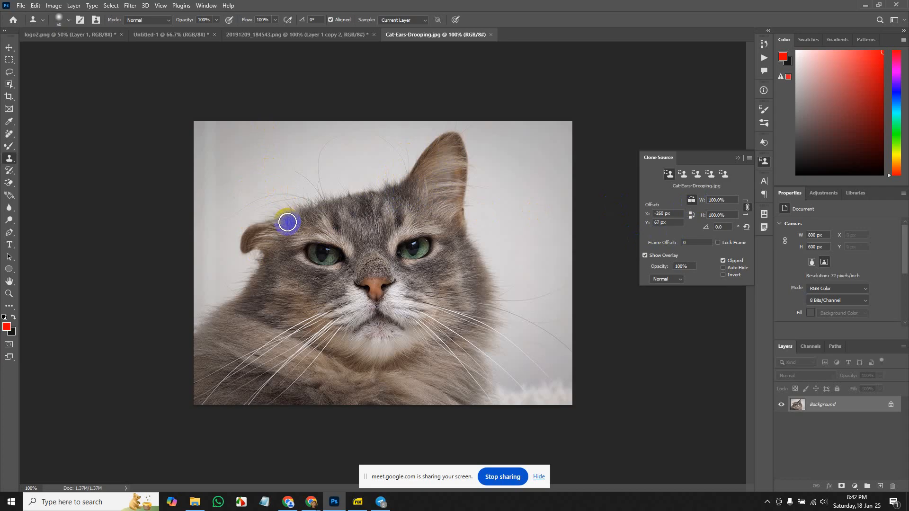
mouse_move(281, 224)
left_mouse_down()
mouse_move(247, 179)
mouse_move(269, 244)
mouse_move(239, 183)
mouse_move(263, 267)
mouse_move(237, 193)
mouse_move(234, 225)
mouse_move(258, 270)
left_mouse_up()
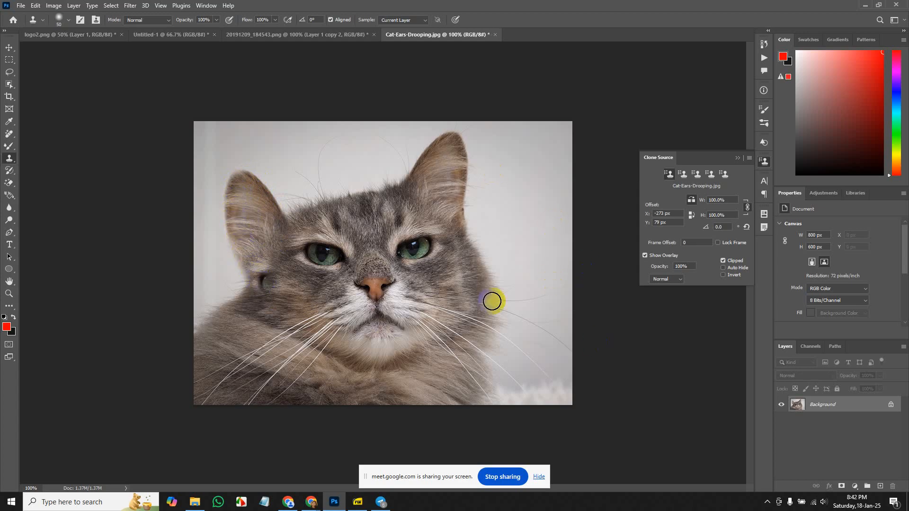
key("F12")
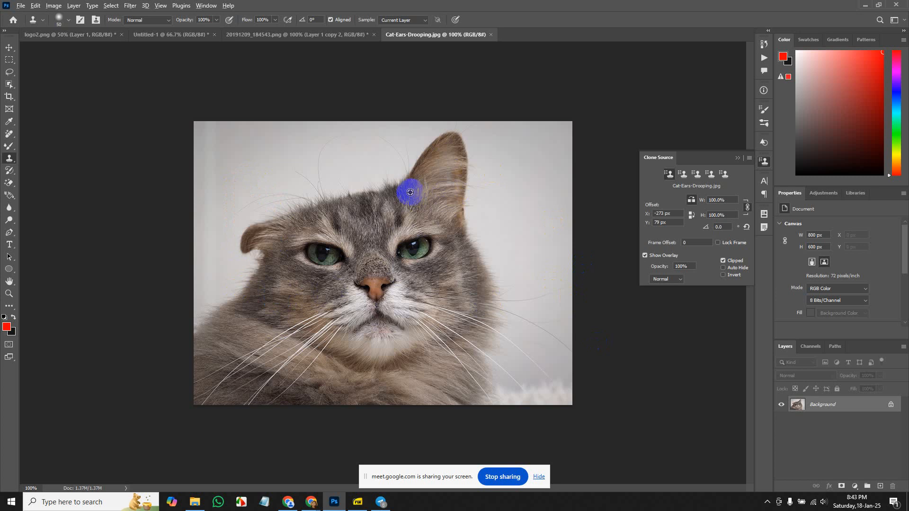
- Clone the upright ear, sampled again at its base, as a mirrored copy that covers the whole drooping ear
mouse_move(285, 228)
left_mouse_down()
mouse_move(267, 191)
mouse_move(248, 178)
mouse_move(265, 242)
mouse_move(265, 214)
mouse_move(242, 185)
mouse_move(258, 262)
left_mouse_up()
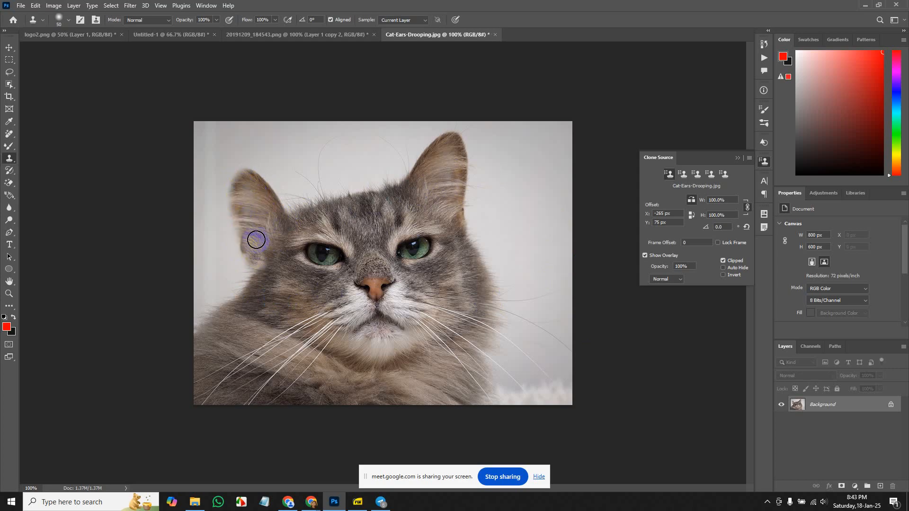
mouse_move(239, 204)
left_mouse_down()
mouse_move(237, 221)
mouse_move(256, 254)
left_mouse_up()
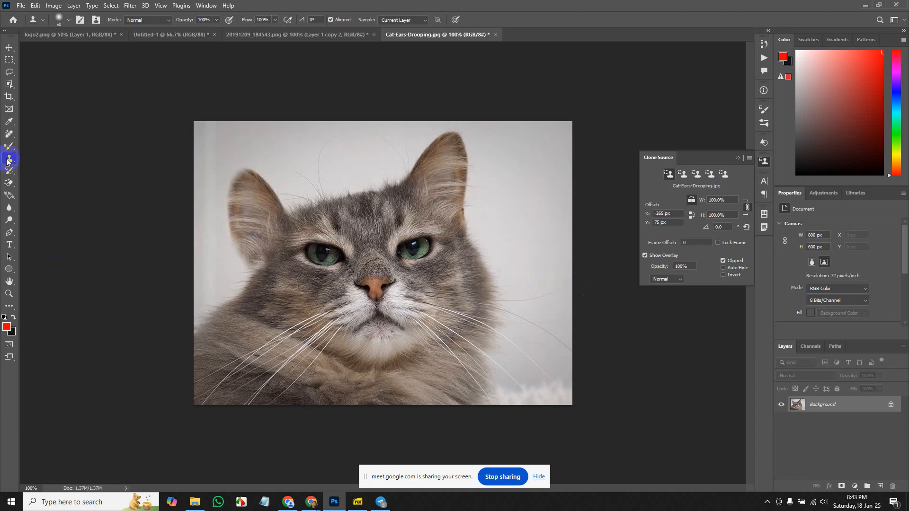
- Select the Pattern Stamp tool and close Cat-Ears-Drooping.jpg without saving its changes
left_click_drag(6, 161, 79, 167)
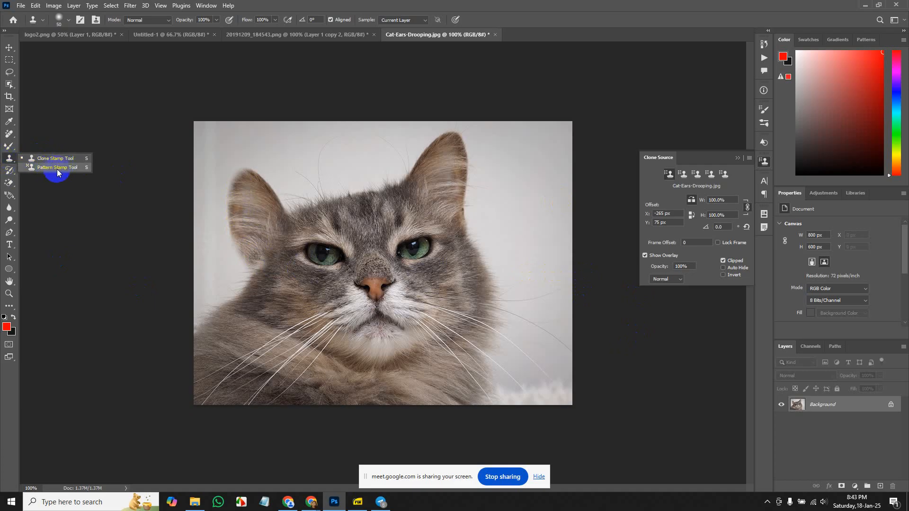
left_click_drag(58, 169, 58, 168)
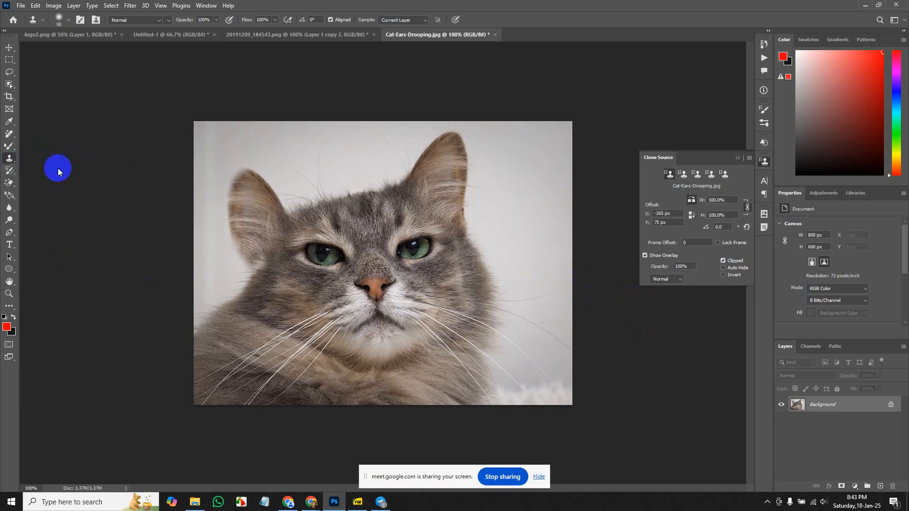
left_click(162, 35)
left_click(483, 36)
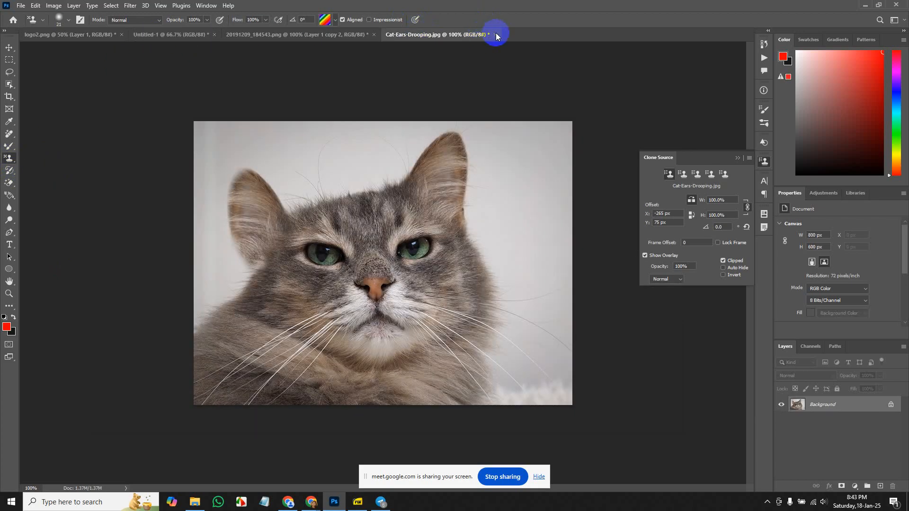
left_click(494, 34)
left_click(450, 187)
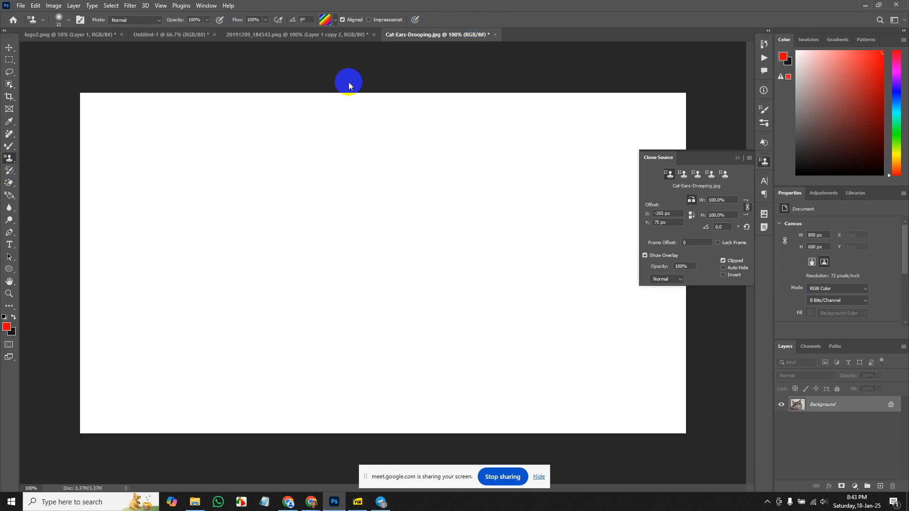
- Close 20191209_184543.png and logo2.png without saving their changes, leaving the blank Untitled-1 canvas open
left_click(332, 34)
left_click(376, 35)
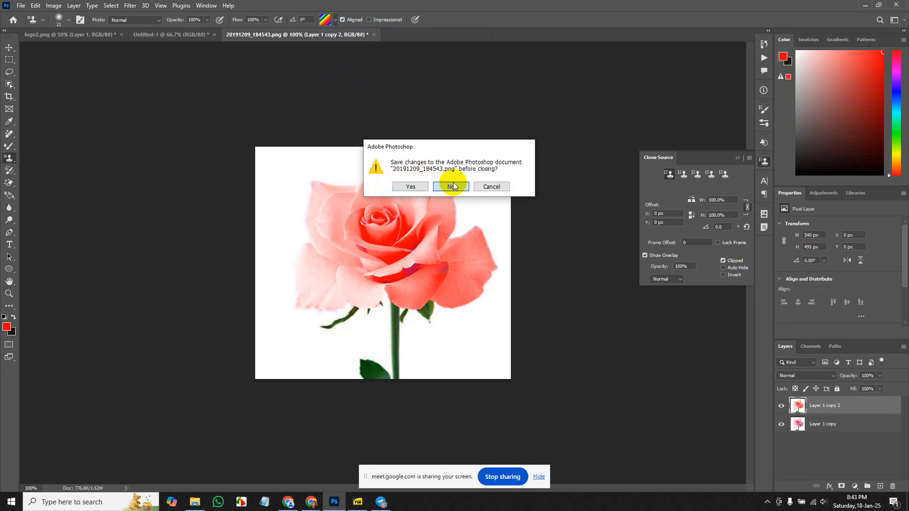
left_click(453, 184)
left_click(70, 34)
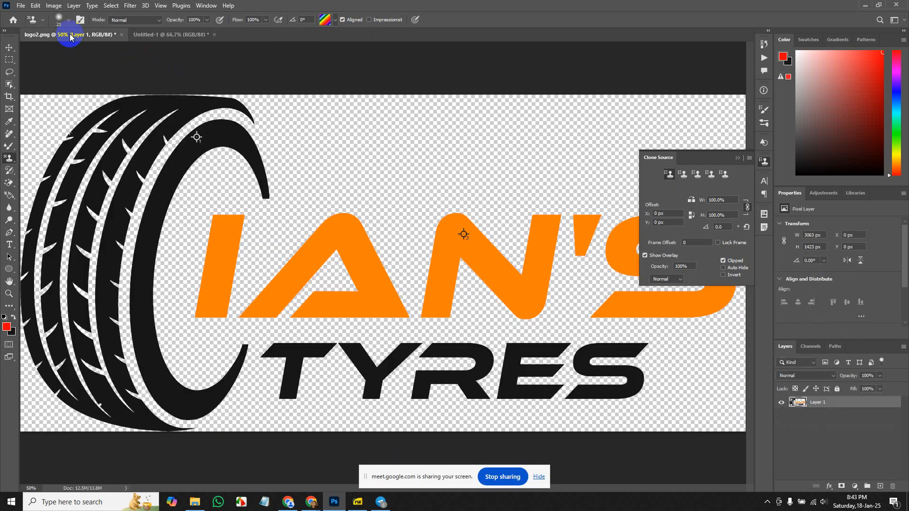
left_click(121, 34)
left_click(451, 187)
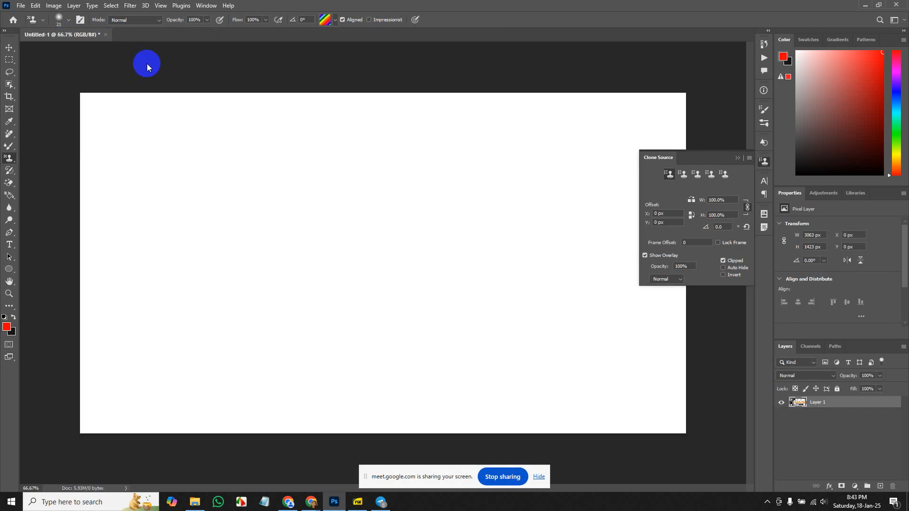
- Keep the Pattern Stamp tool active and choose the blue bubble pattern, the first one in the pattern list
right_click(8, 160)
right_click(8, 160)
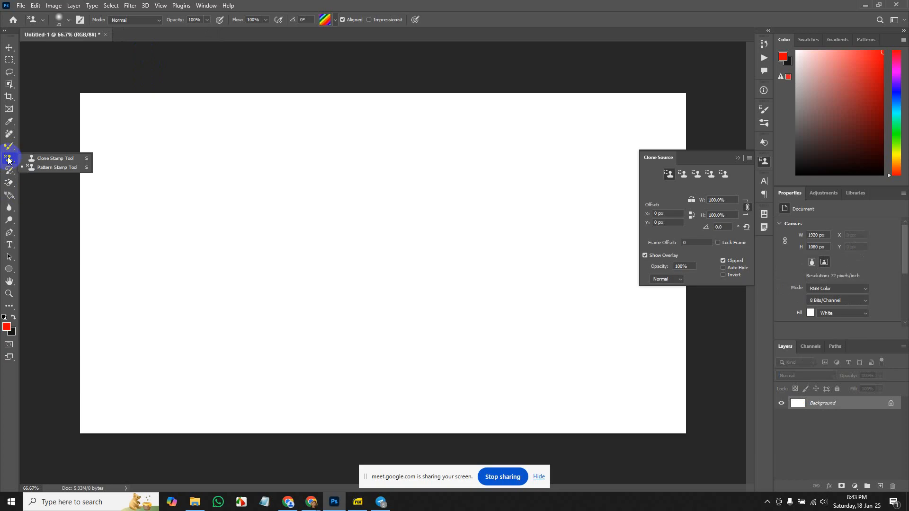
left_click(8, 160)
left_click(335, 19)
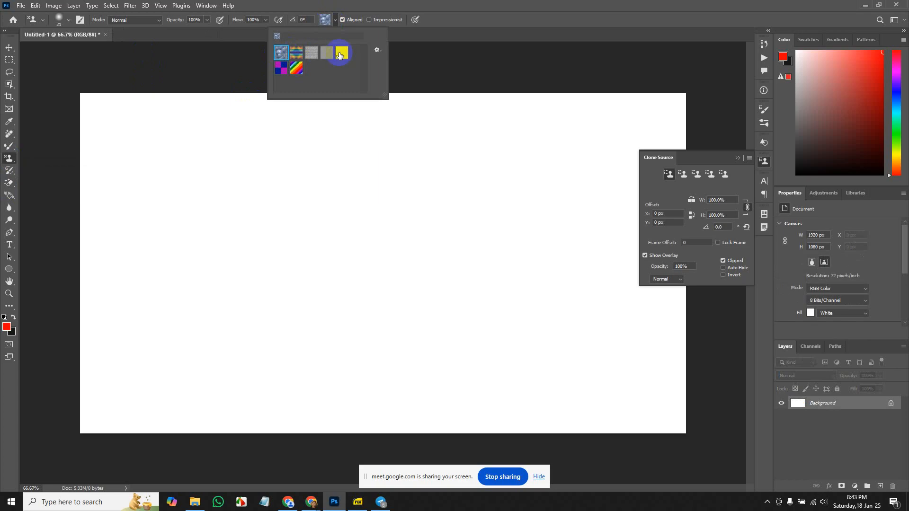
left_click(282, 55)
- Stamp the blue bubble pattern over the whole blank canvas, enlarging the brush to 300 px to cover it
left_click(323, 198)
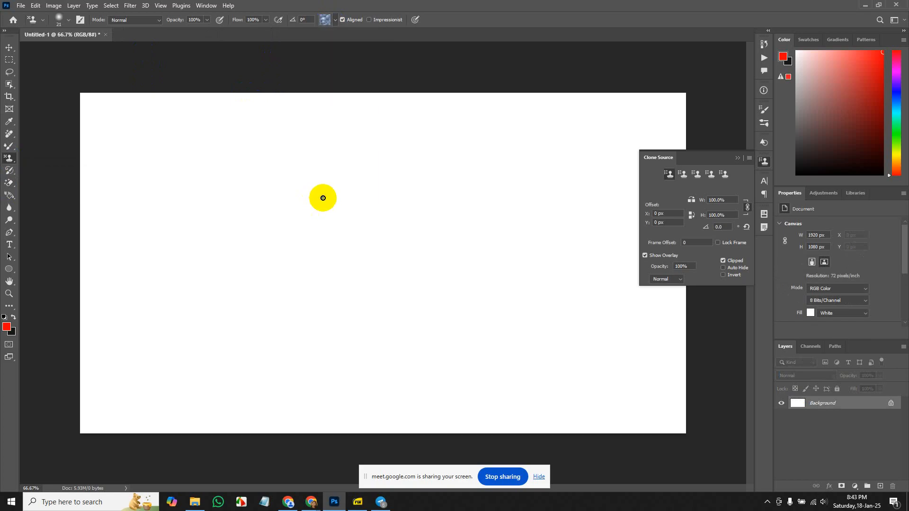
mouse_move(323, 198)
left_mouse_down()
mouse_move(277, 197)
mouse_move(301, 230)
mouse_move(226, 238)
mouse_move(301, 197)
mouse_move(318, 224)
left_mouse_up()
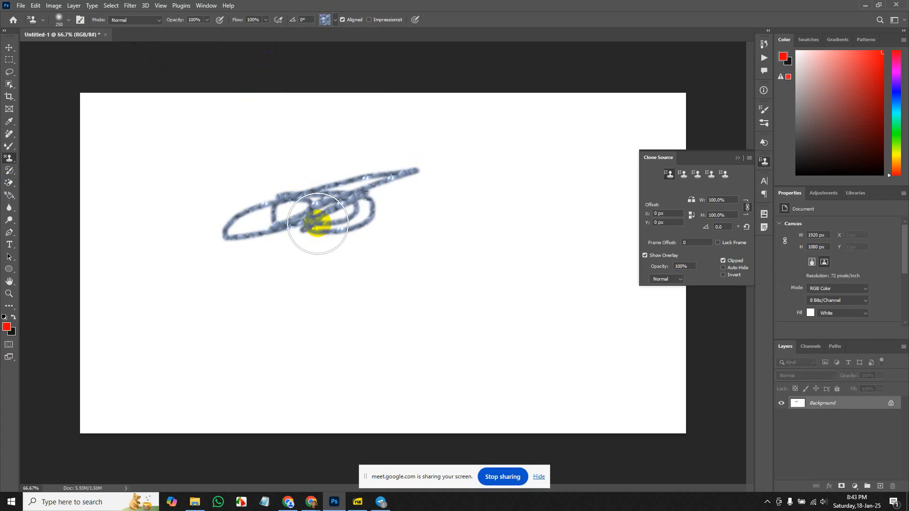
key("bracketright")
key("bracketright")
mouse_move(321, 227)
left_mouse_down()
mouse_move(422, 179)
mouse_move(362, 175)
mouse_move(316, 150)
mouse_move(193, 154)
mouse_move(117, 138)
mouse_move(365, 155)
mouse_move(101, 379)
mouse_move(189, 379)
mouse_move(478, 321)
mouse_move(587, 156)
mouse_move(298, 142)
mouse_move(260, 126)
mouse_move(91, 288)
mouse_move(89, 412)
mouse_move(548, 427)
mouse_move(625, 308)
mouse_move(668, 391)
mouse_move(584, 402)
mouse_move(412, 325)
mouse_move(112, 294)
mouse_move(135, 323)
left_mouse_up()
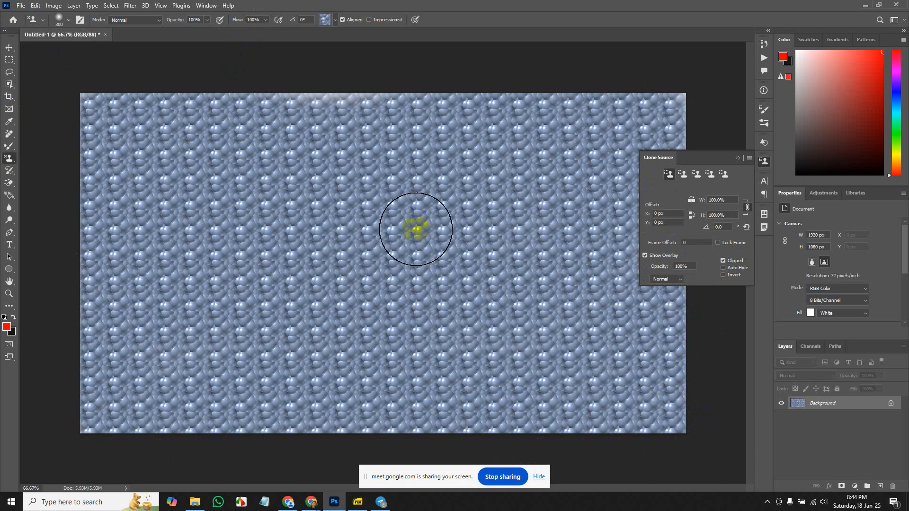
- Create a new white 1 by 1 inch RGB document at 72 pixels per inch
key("ctrl+n")
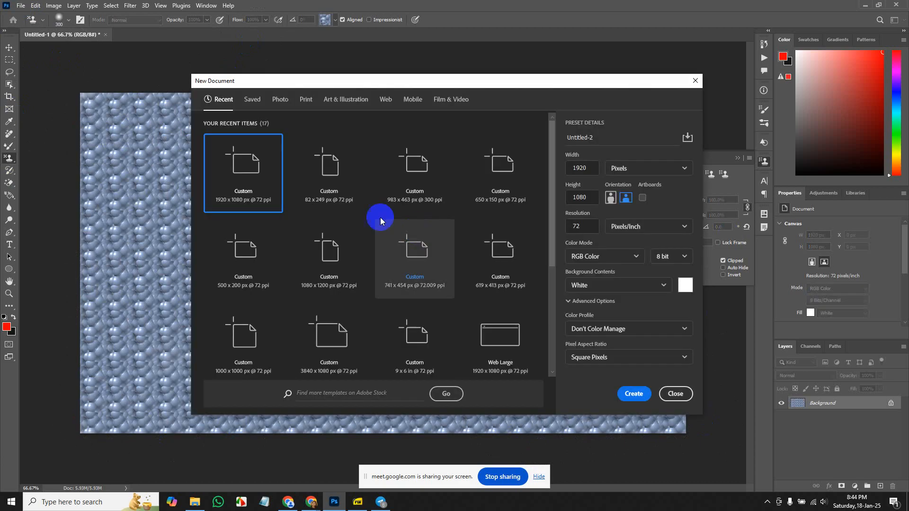
left_click(655, 170)
left_click(643, 203)
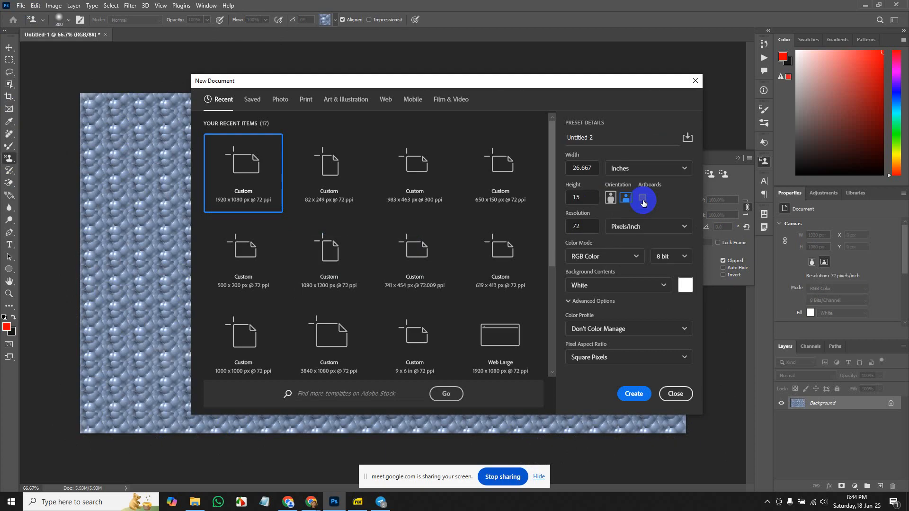
left_click(592, 169)
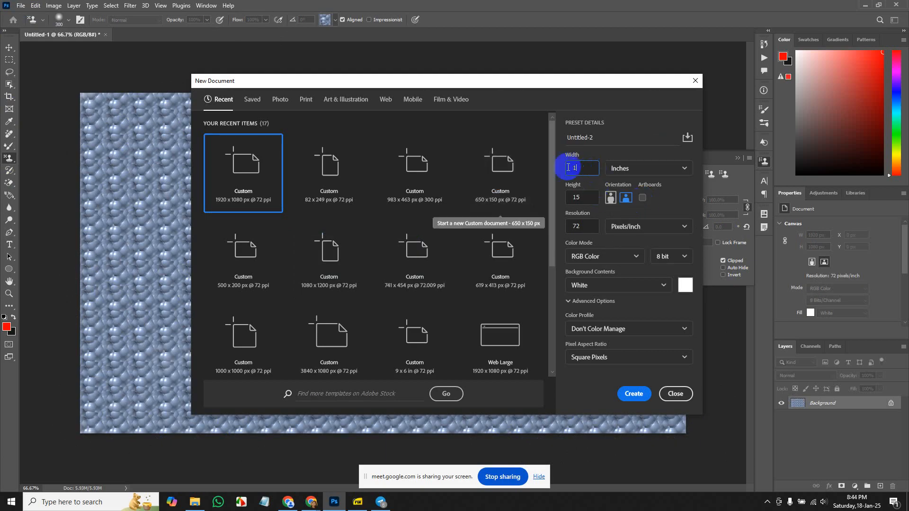
type("11")
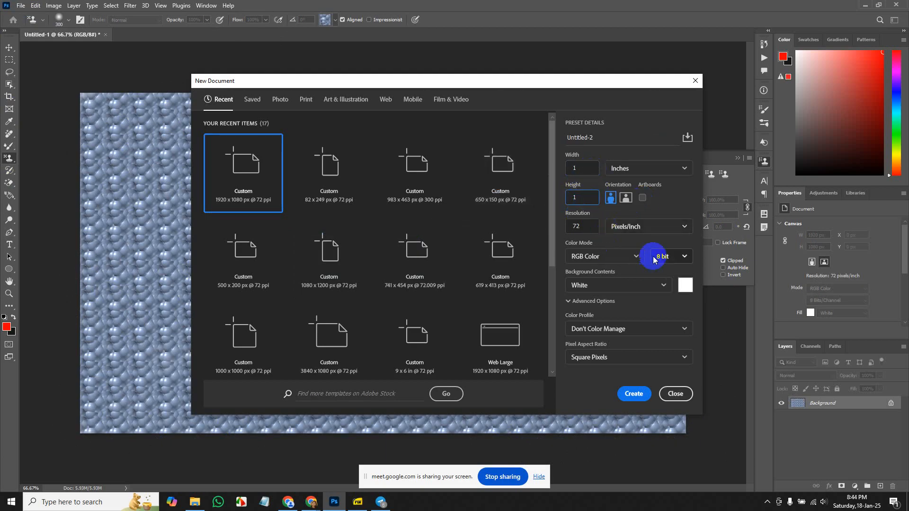
left_click(632, 395)
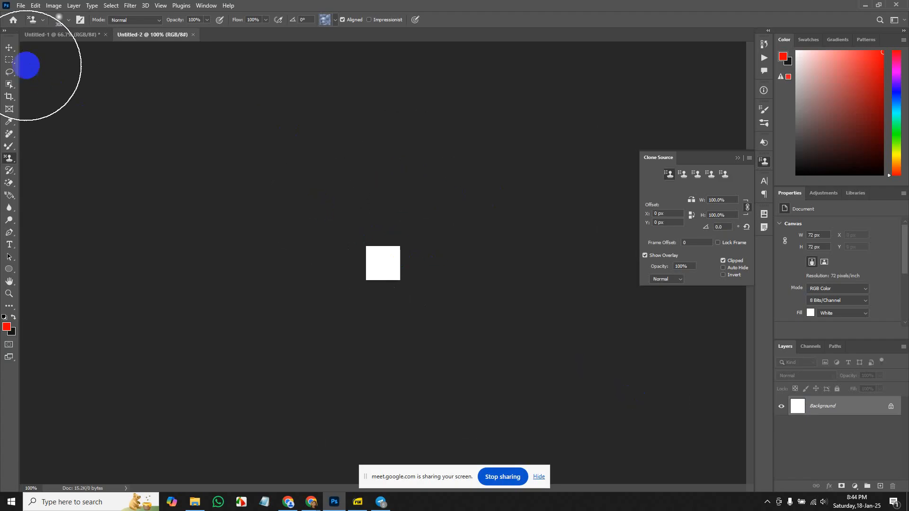
- Show the rulers and place a horizontal guide at about 36 px and a vertical guide at about 35 px
key("v")
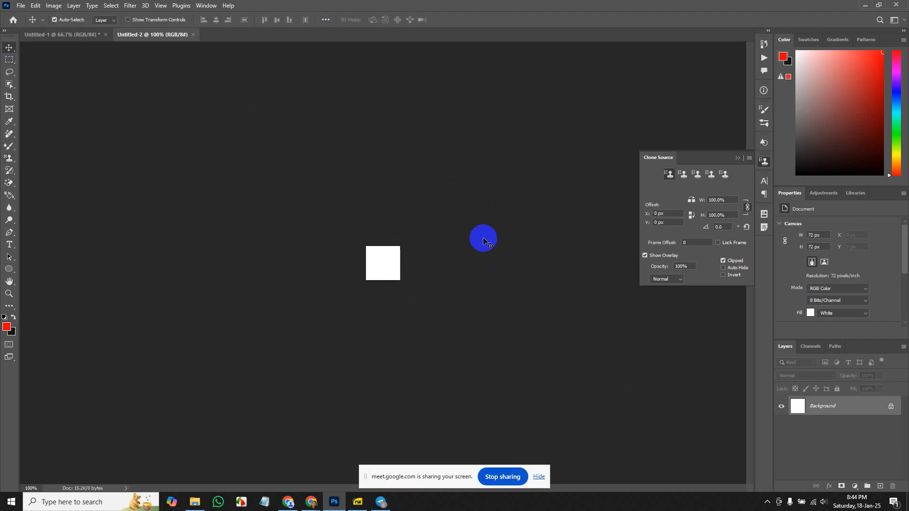
key("ctrl+plus")
key("ctrl+plus")
key("ctrl+plus")
key("ctrl+plus")
key("ctrl+plus")
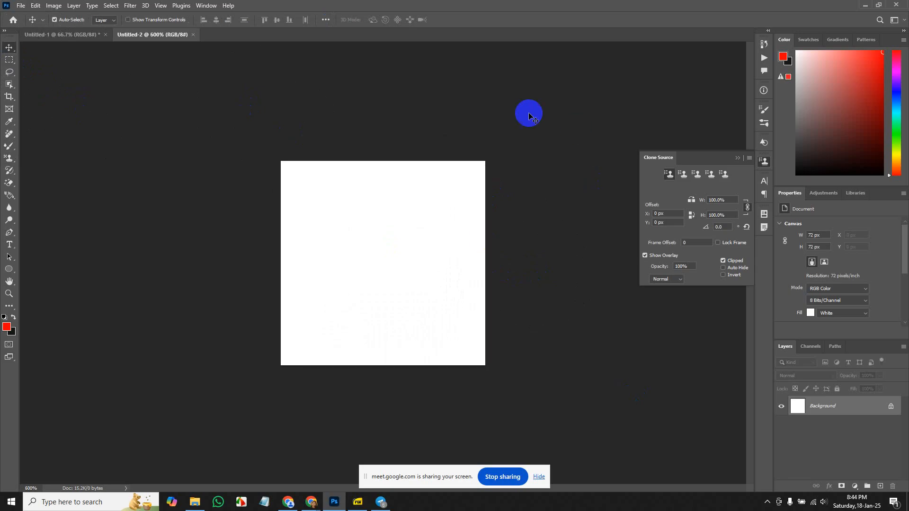
mouse_move(304, 509)
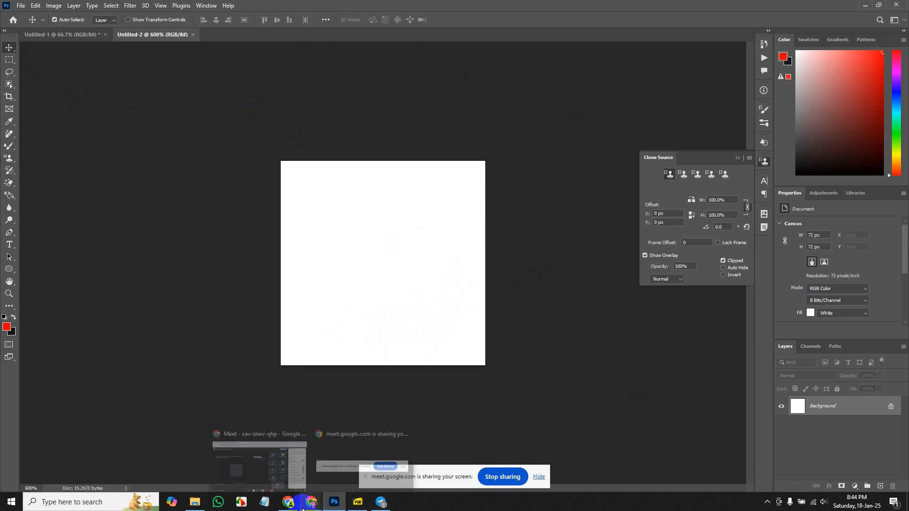
key("ctrl+r")
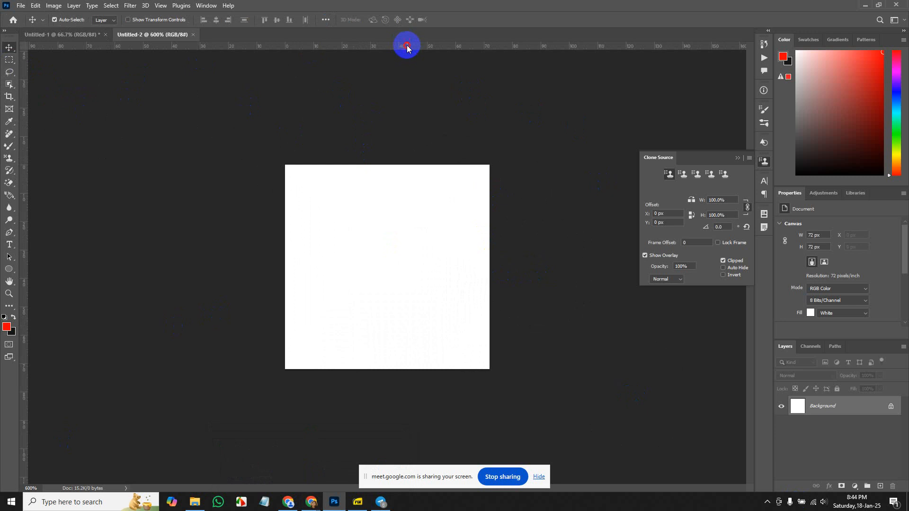
left_click_drag(407, 45, 389, 268)
left_click_drag(25, 207, 381, 252)
- On a new layer, select the upper-left quarter bounded by the guides, about 35 by 36 px, and fill it with red
left_click(12, 61)
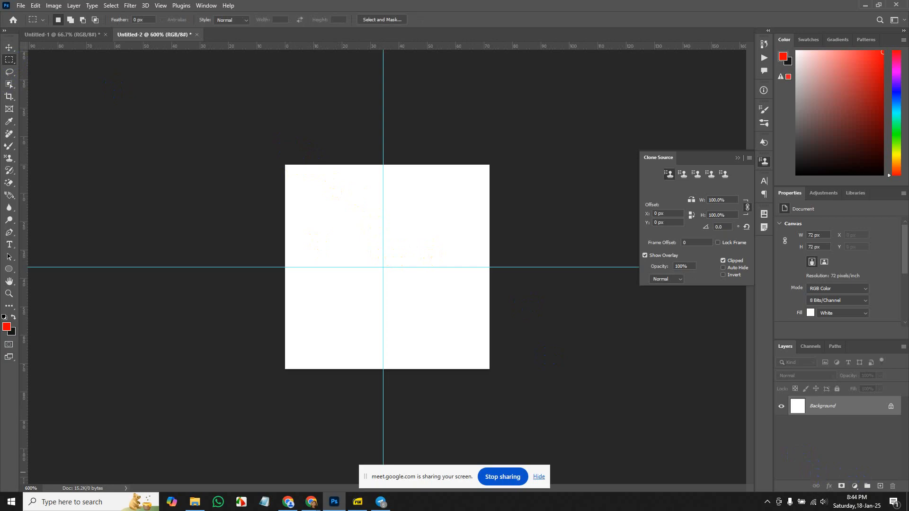
left_click(883, 487)
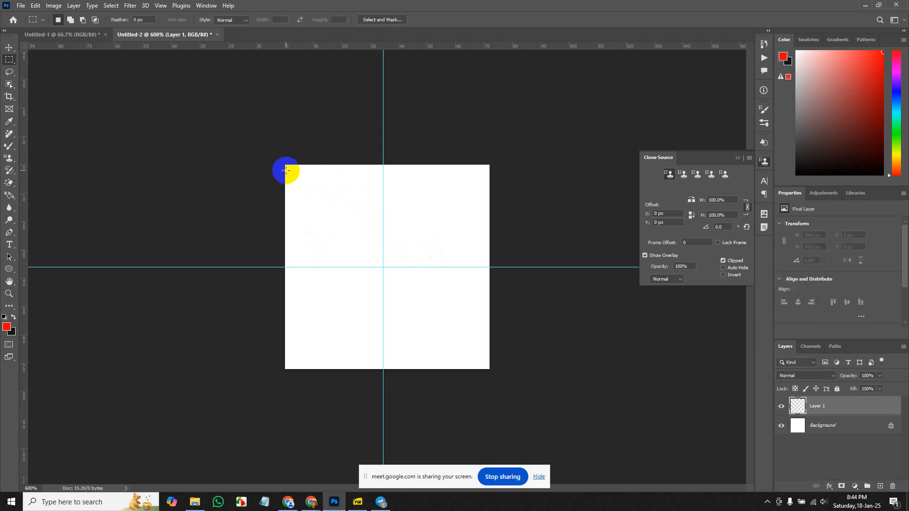
left_click_drag(284, 165, 381, 267)
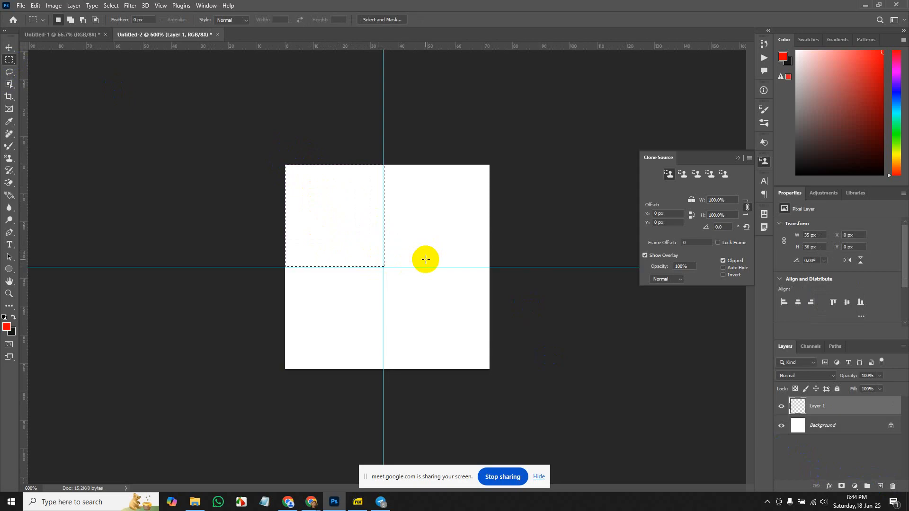
key("alt+BackSpace")
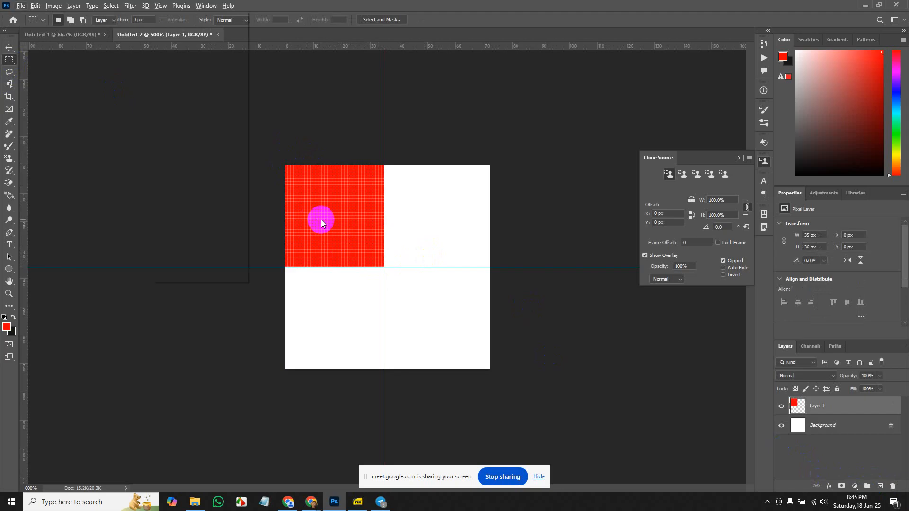
- Duplicate the red square into the lower-right quarter and widen the copy to reach the canvas's right edge
key("alt+v")
left_click(4, 48)
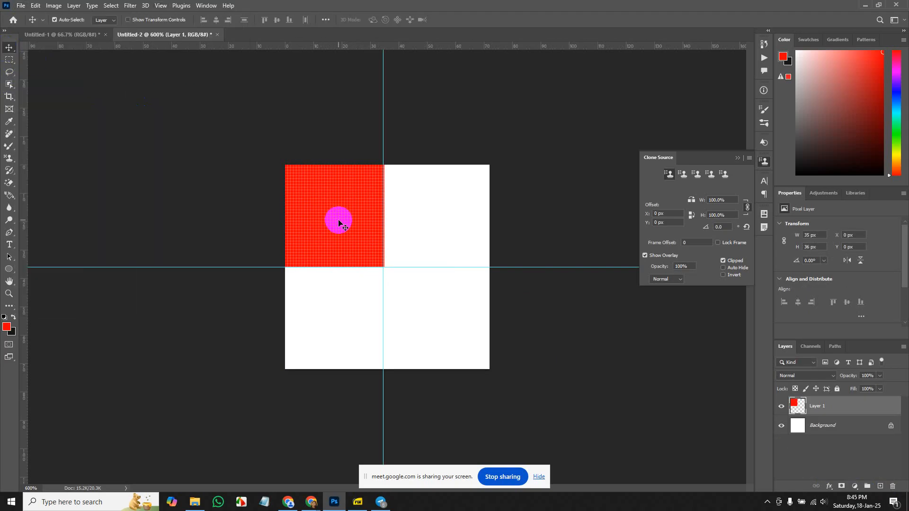
left_click_drag(339, 220, 439, 323)
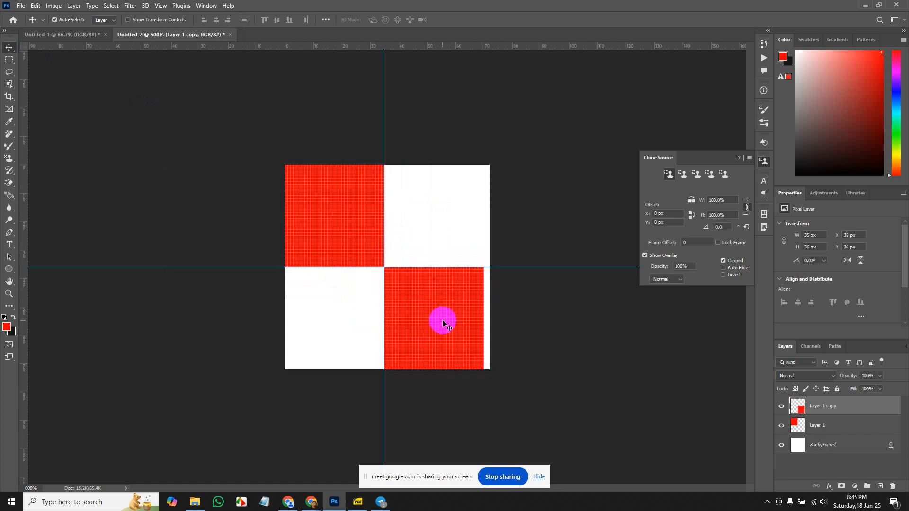
left_click_drag(444, 320, 439, 322)
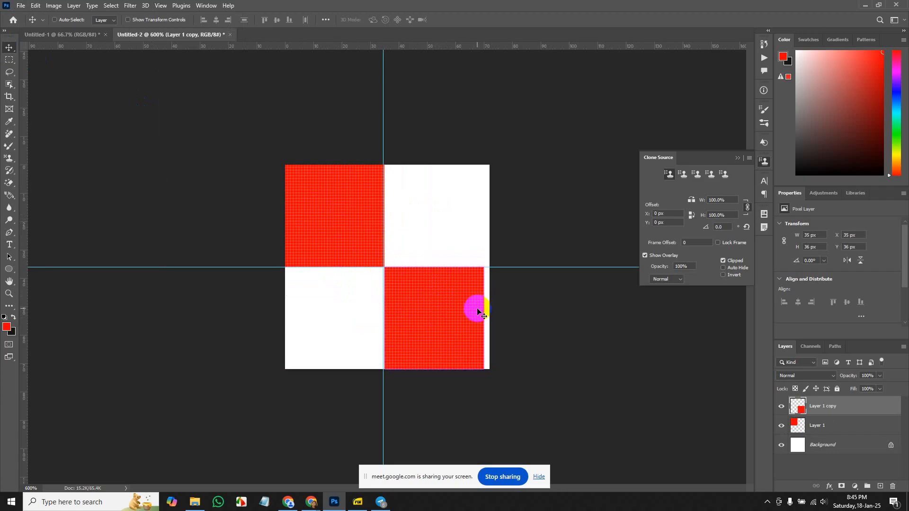
key("ctrl+t")
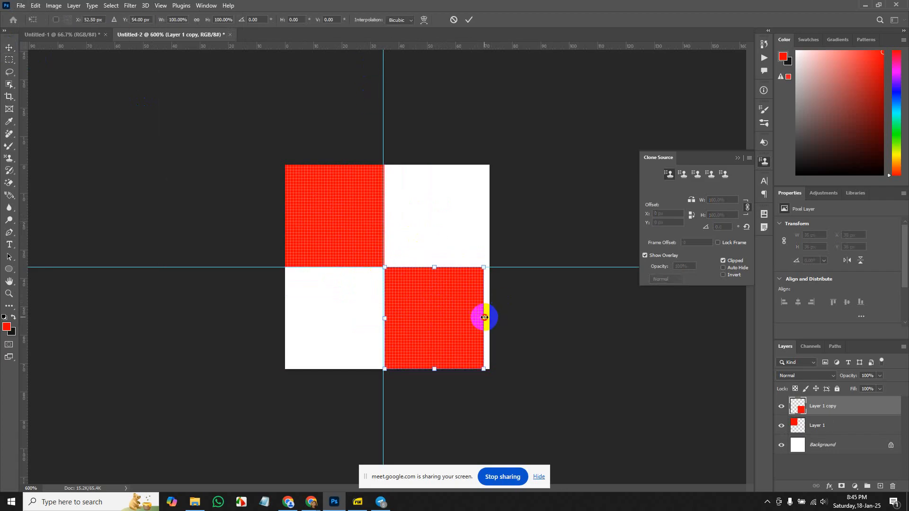
left_click_drag(485, 318, 489, 318)
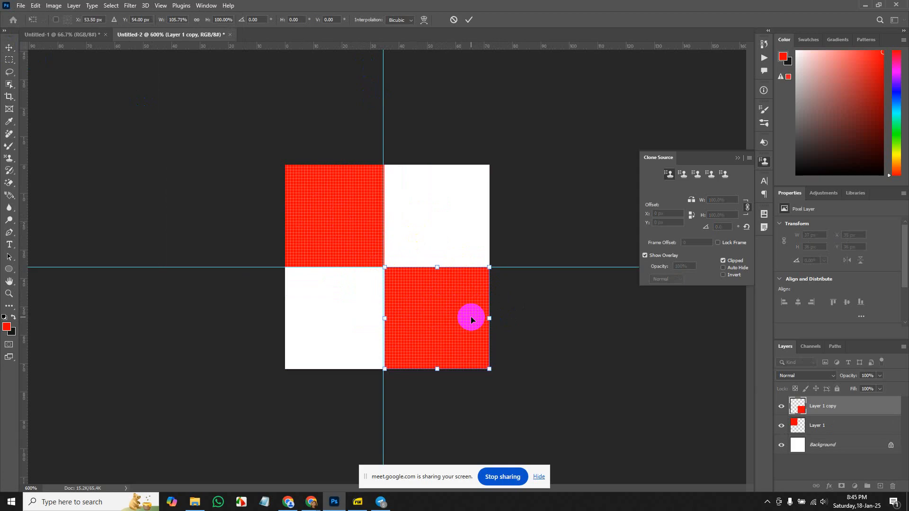
key("Return")
- Duplicate the lower-right red square straight up into the upper-right quarter of the canvas
key("m")
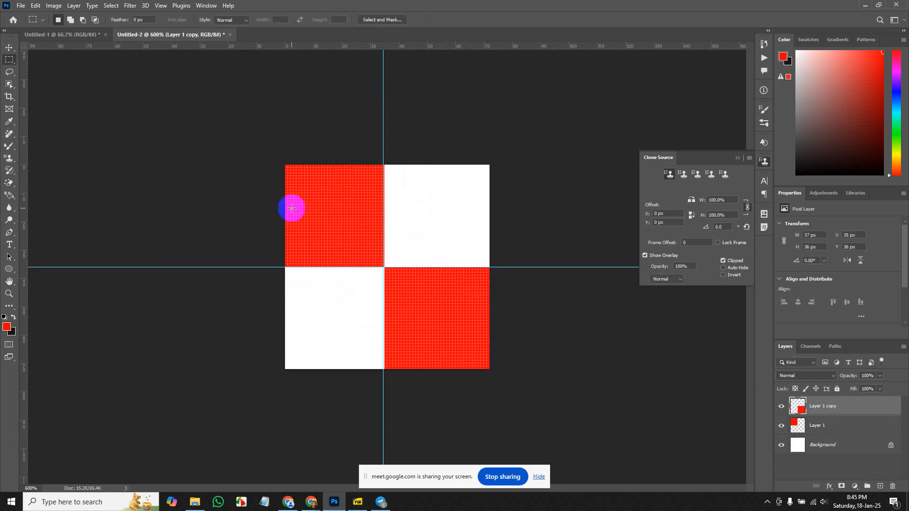
key("v")
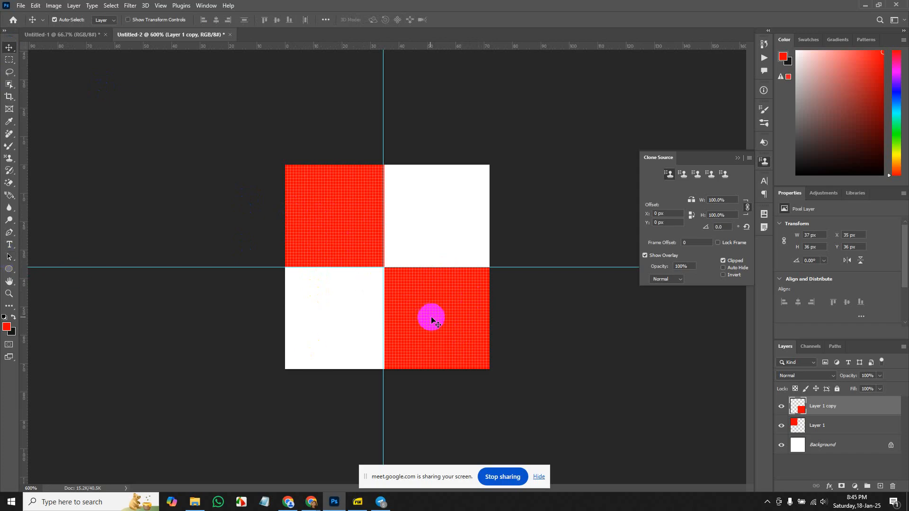
left_click_drag(436, 326, 436, 225)
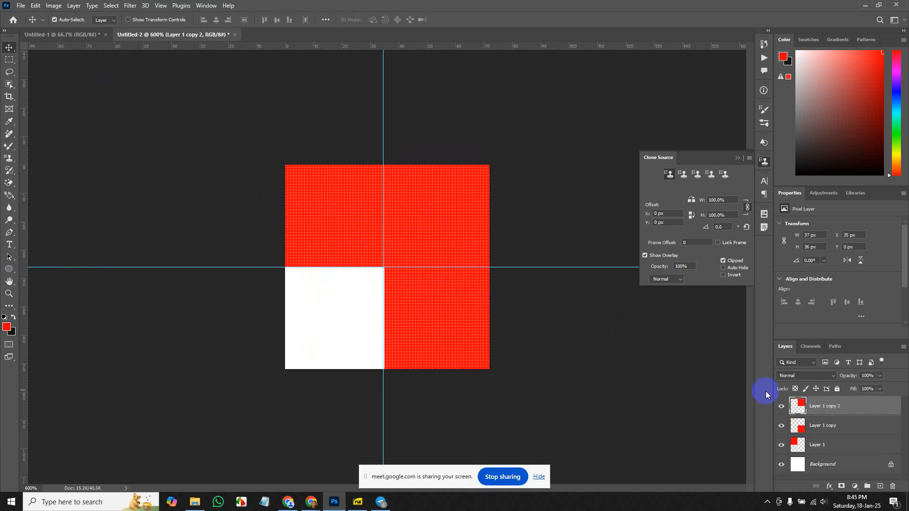
- Try filling the upper-right square's layer with the black background colour, and undo the fill
double_click(801, 410)
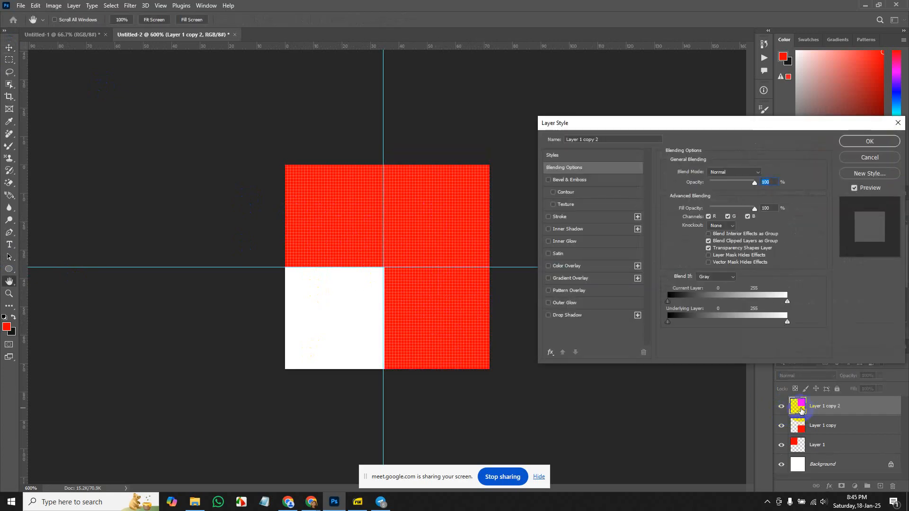
left_click(870, 157)
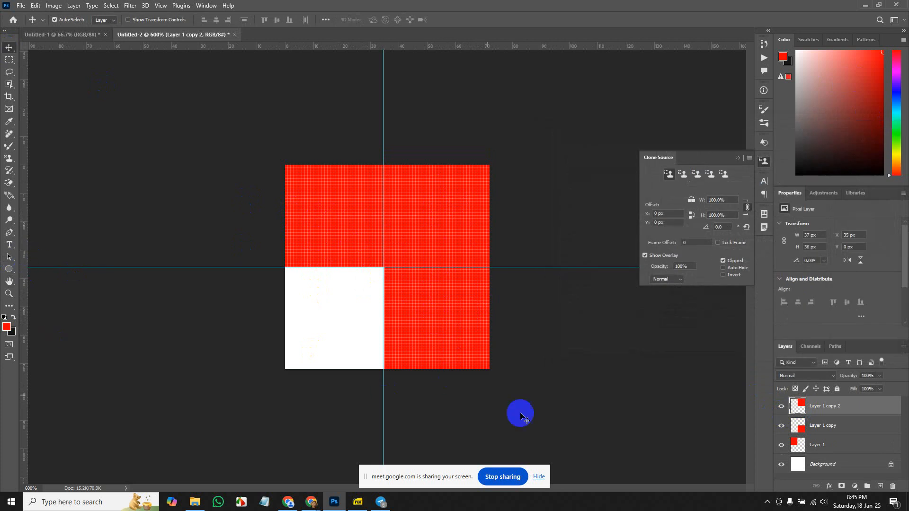
key("ctrl+BackSpace")
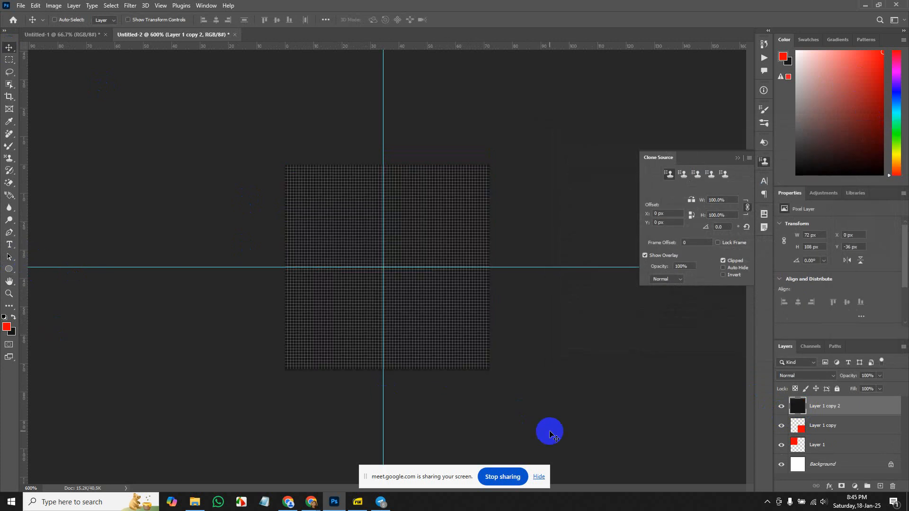
key("ctrl+z")
- Load the upper-right square on Layer 1 copy 2 as a selection, fill it with black and deselect
left_click(805, 417)
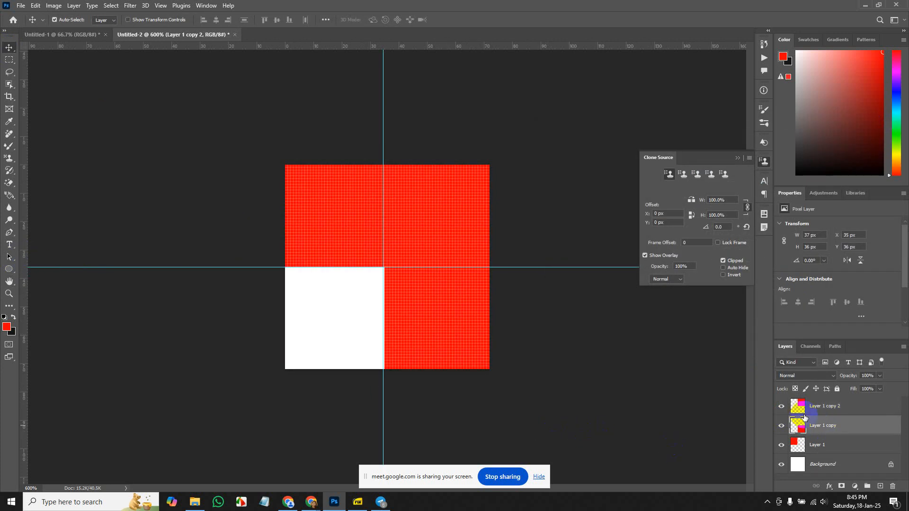
left_click(808, 408)
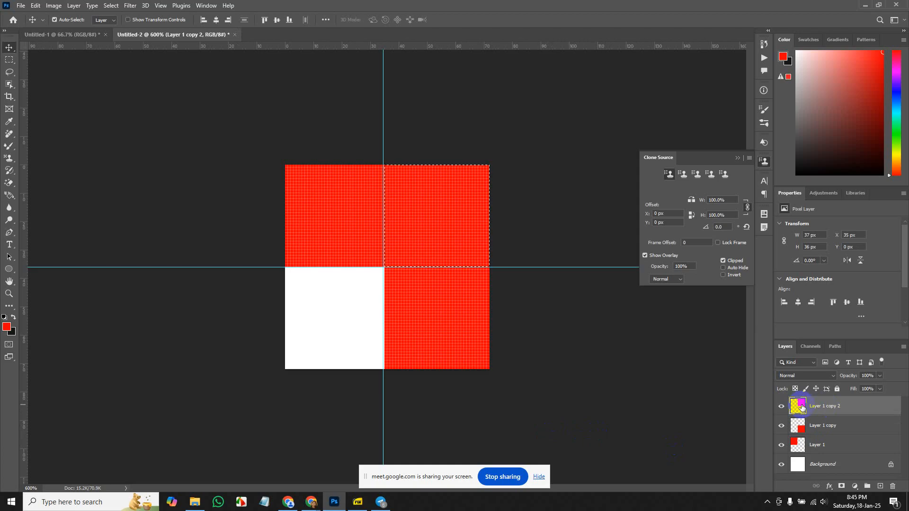
key("Delete")
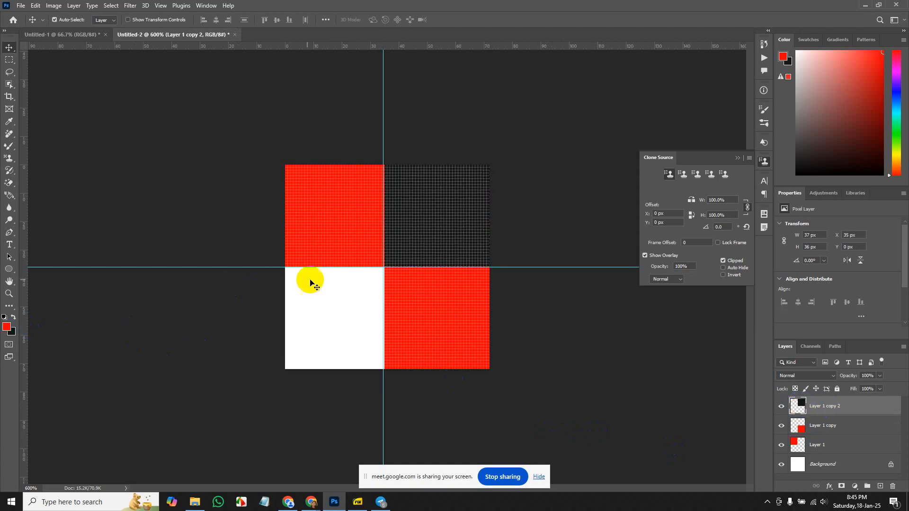
- Duplicate the upper-right black square into the lower-left quarter of the canvas to complete the red-and-black checker tile
left_click_drag(444, 227, 339, 330)
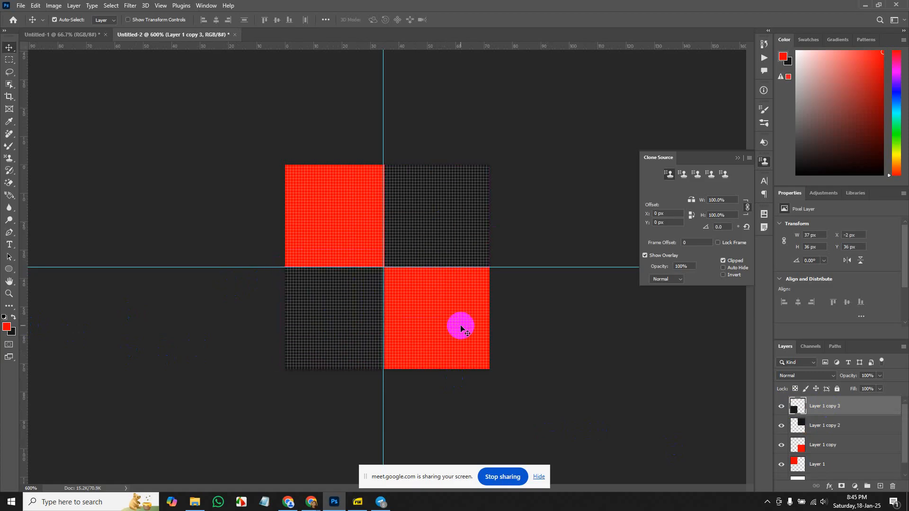
key("ctrl+minus")
key("ctrl+minus")
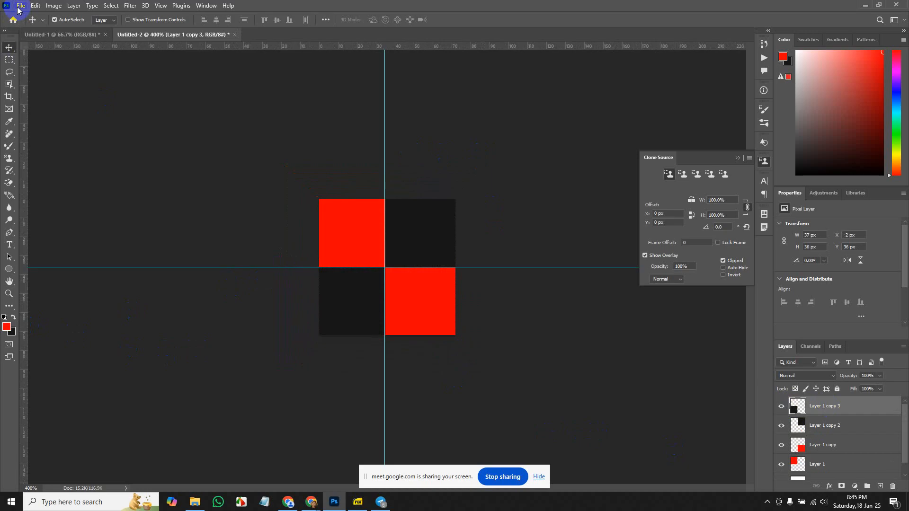
left_click(550, 248)
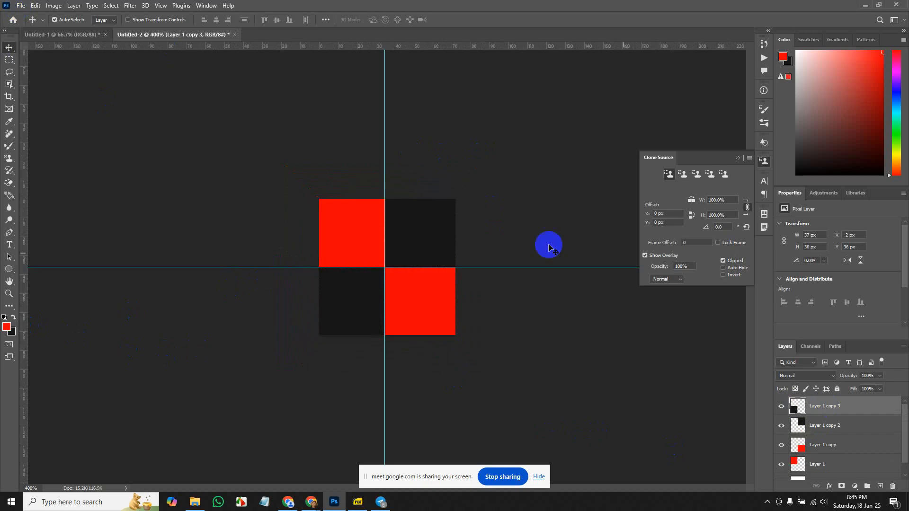
- Define the checker tile as a new pattern with the name Pattern 3
left_click(35, 6)
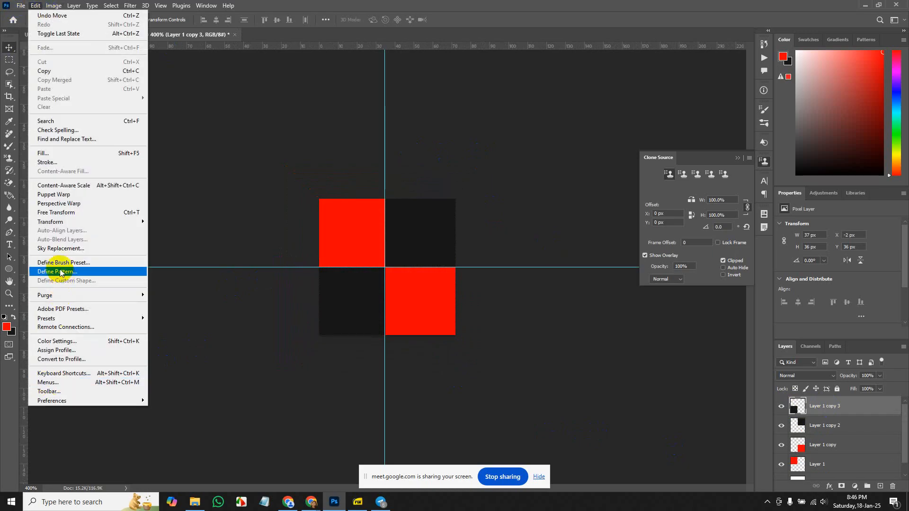
left_click(91, 271)
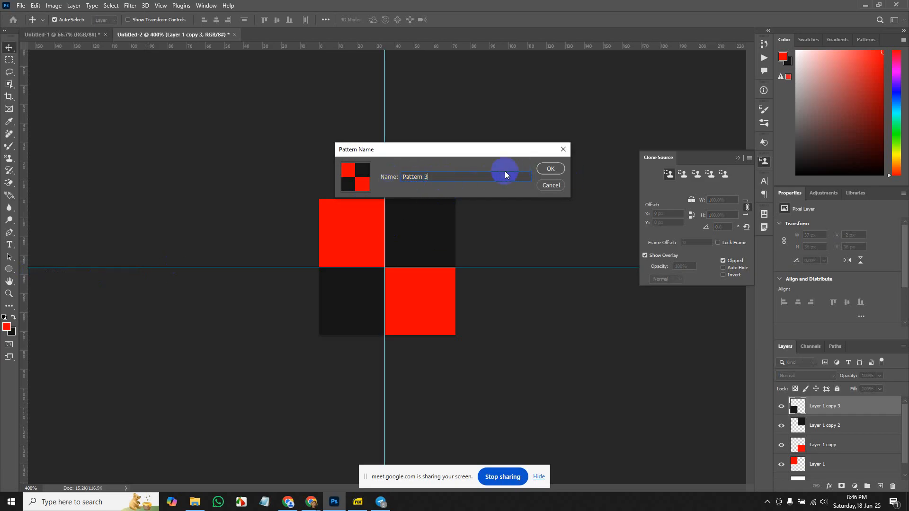
left_click(551, 169)
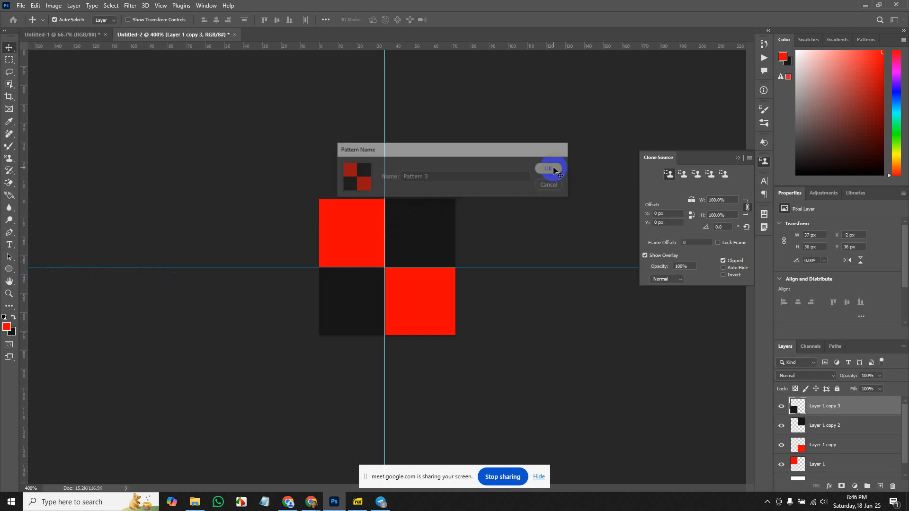
- Switch to the Untitled-1 document and undo the earlier pattern strokes back to the blank white canvas
left_click(53, 34)
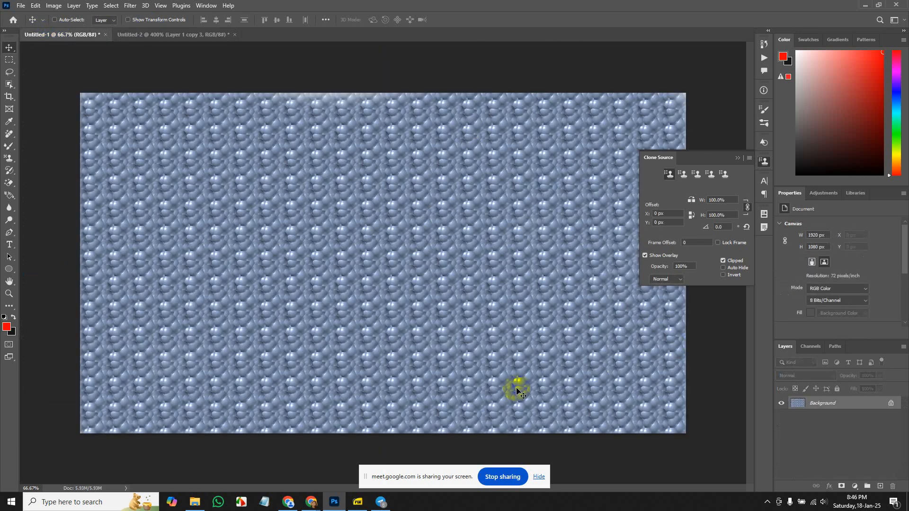
key("ctrl+z")
key("ctrl+z")
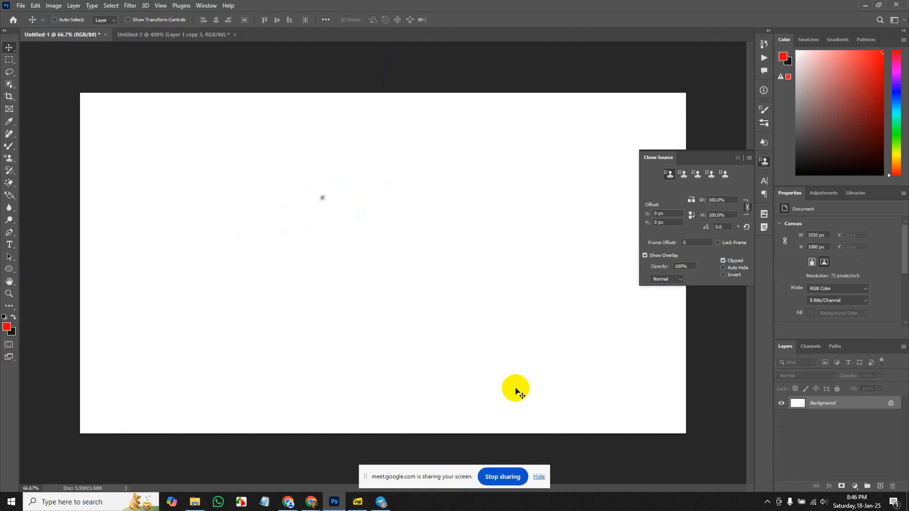
key("ctrl+z")
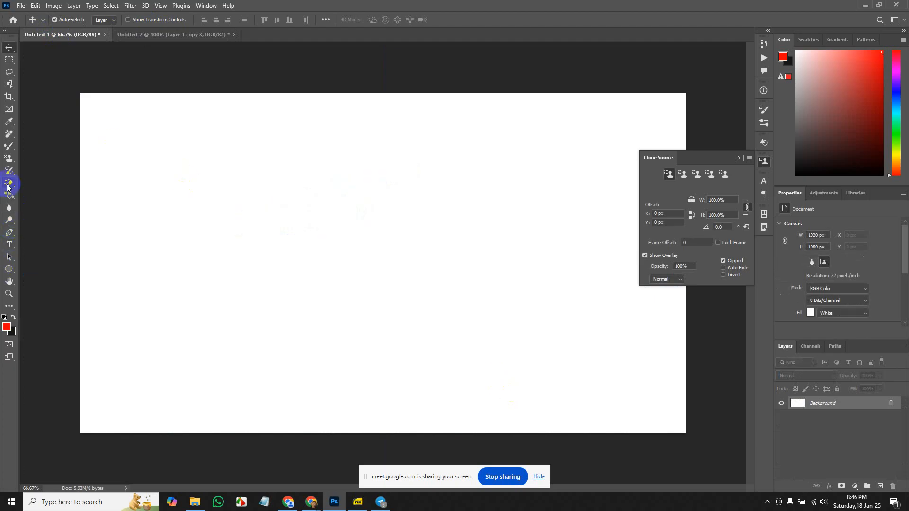
- Paint the red-and-black Pattern 3 over the whole white canvas with the Pattern Stamp tool
left_click(7, 189)
left_click(9, 171)
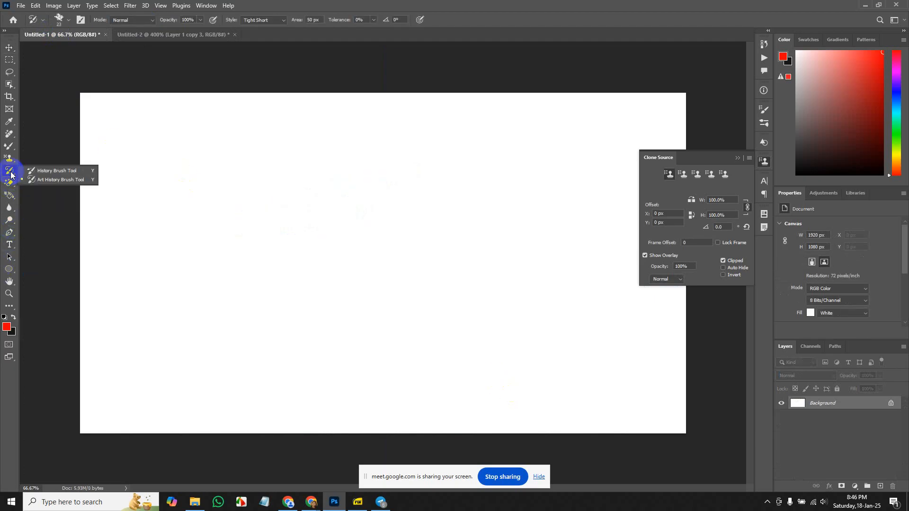
left_click(9, 158)
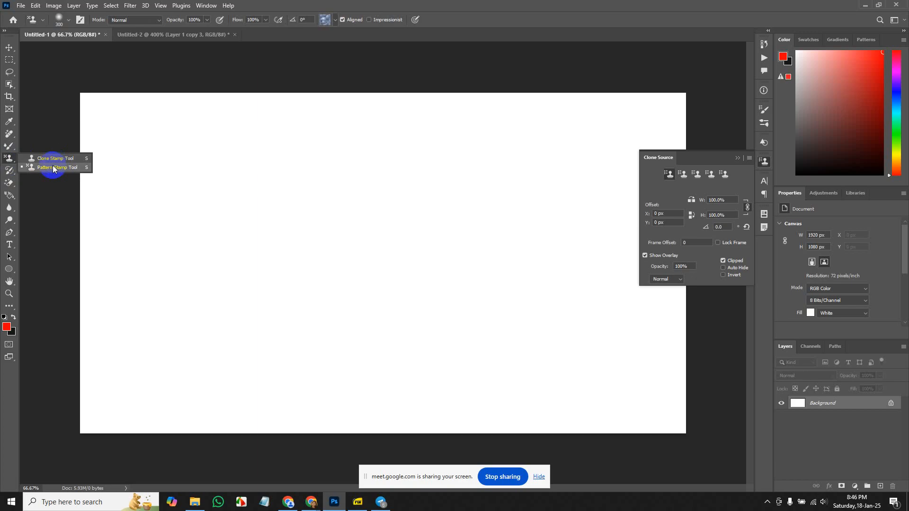
left_click(53, 168)
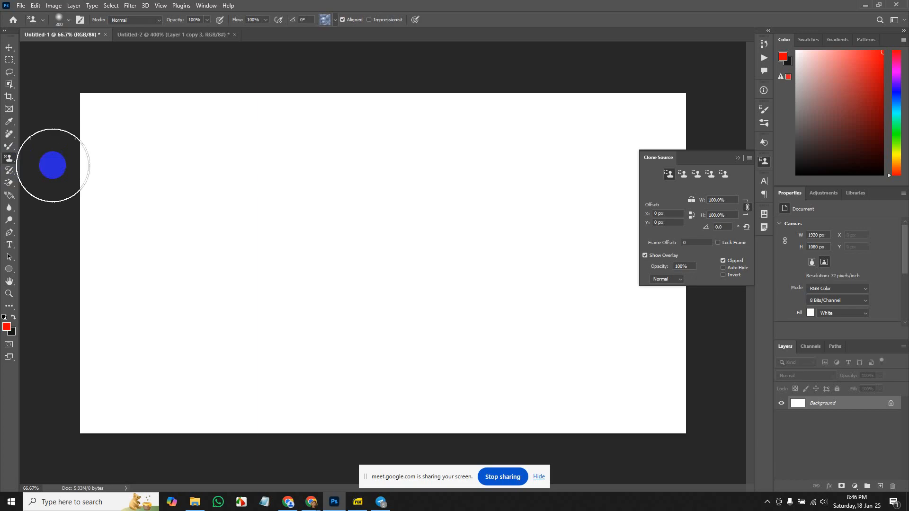
left_click(328, 22)
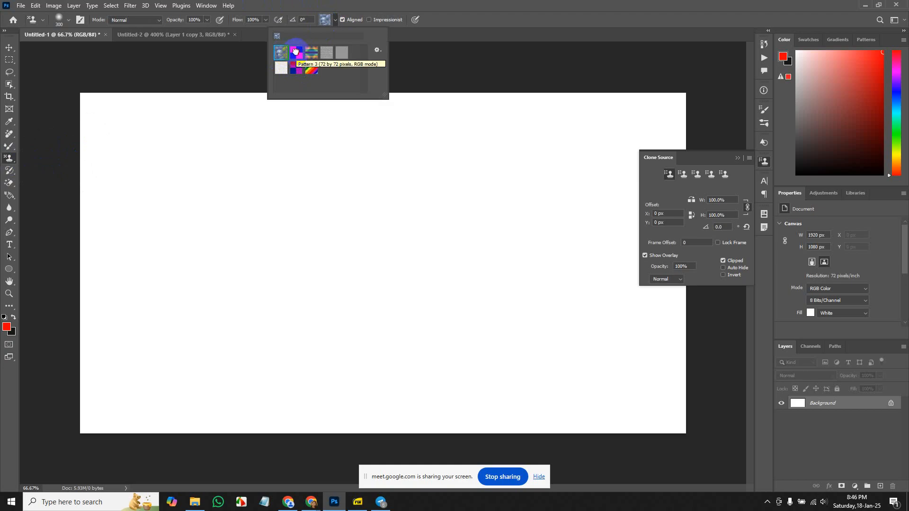
left_click(295, 51)
mouse_move(321, 238)
left_mouse_down()
mouse_move(135, 234)
mouse_move(311, 180)
mouse_move(192, 129)
mouse_move(122, 302)
mouse_move(110, 224)
mouse_move(94, 257)
mouse_move(259, 321)
mouse_move(185, 347)
mouse_move(287, 300)
mouse_move(324, 295)
mouse_move(428, 331)
mouse_move(193, 380)
mouse_move(85, 413)
mouse_move(562, 381)
mouse_move(395, 307)
mouse_move(400, 174)
mouse_move(326, 116)
mouse_move(448, 123)
mouse_move(731, 101)
mouse_move(615, 213)
mouse_move(594, 270)
mouse_move(638, 280)
mouse_move(680, 318)
mouse_move(576, 406)
mouse_move(617, 426)
left_mouse_up()
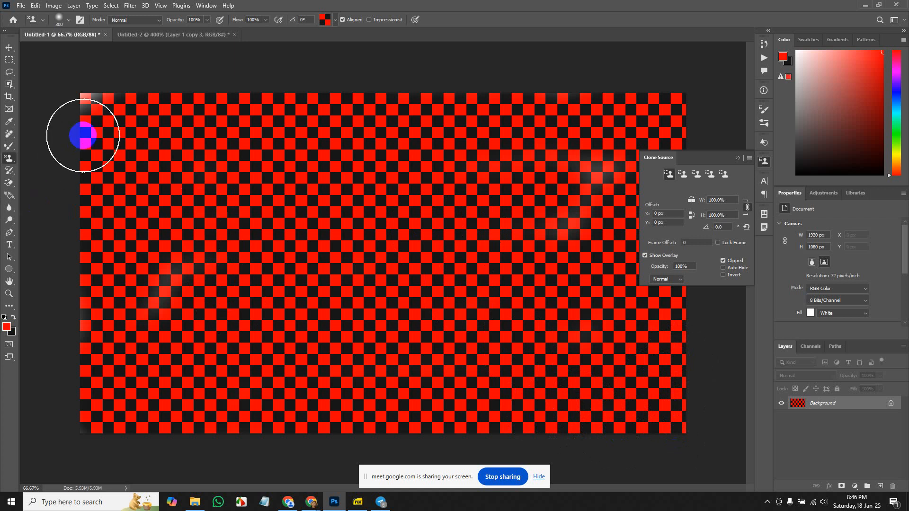
mouse_move(83, 136)
left_mouse_down()
mouse_move(213, 264)
mouse_move(376, 349)
mouse_move(474, 268)
left_mouse_up()
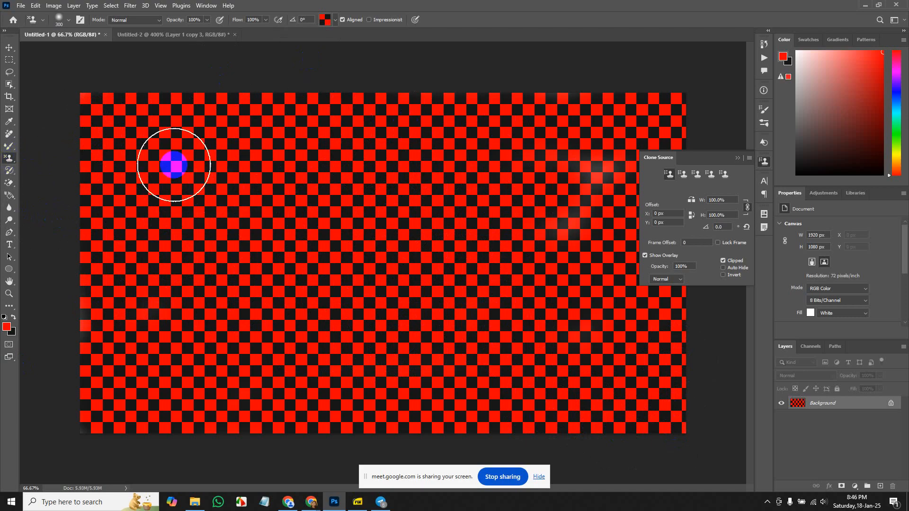
- Move on from the stamp tools and choose the History Brush tool
key("v")
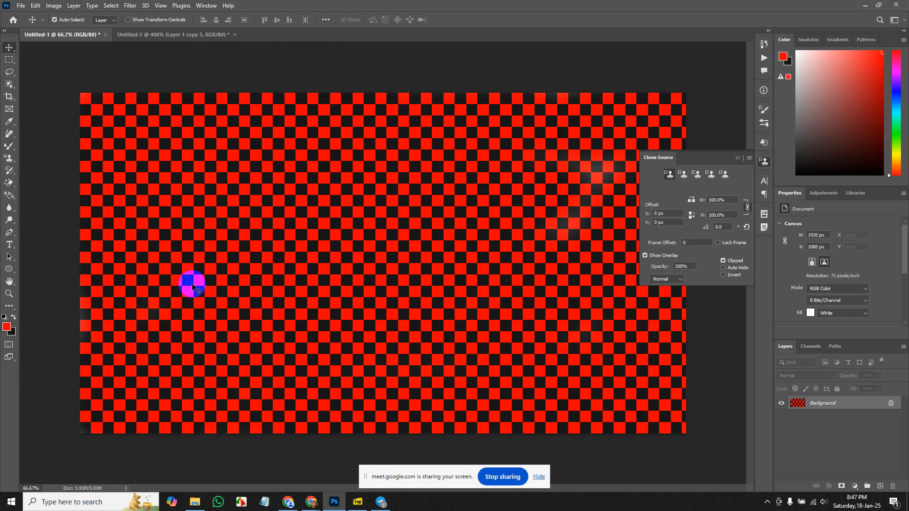
left_click(9, 159)
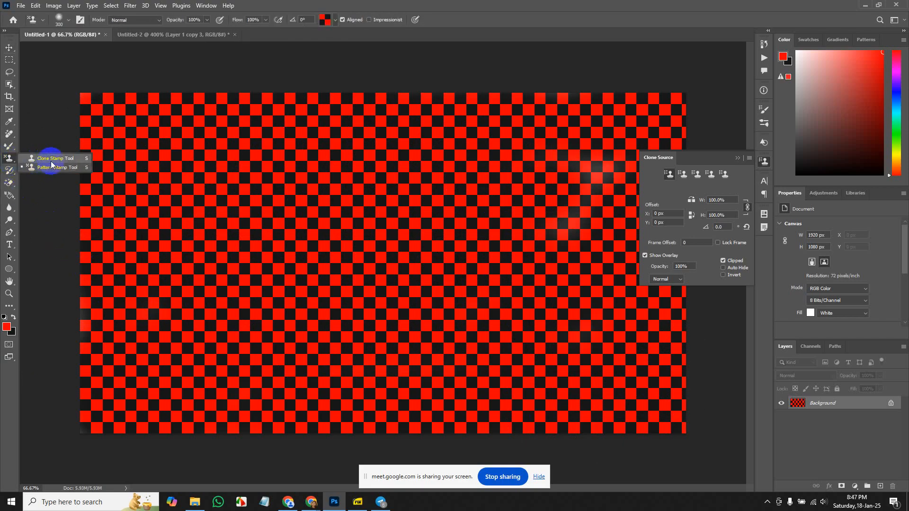
left_click(9, 175)
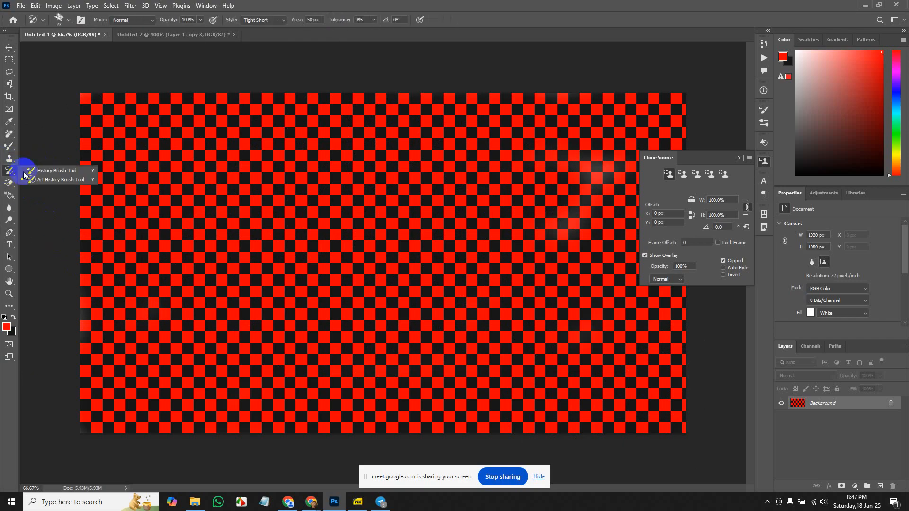
left_click(55, 171)
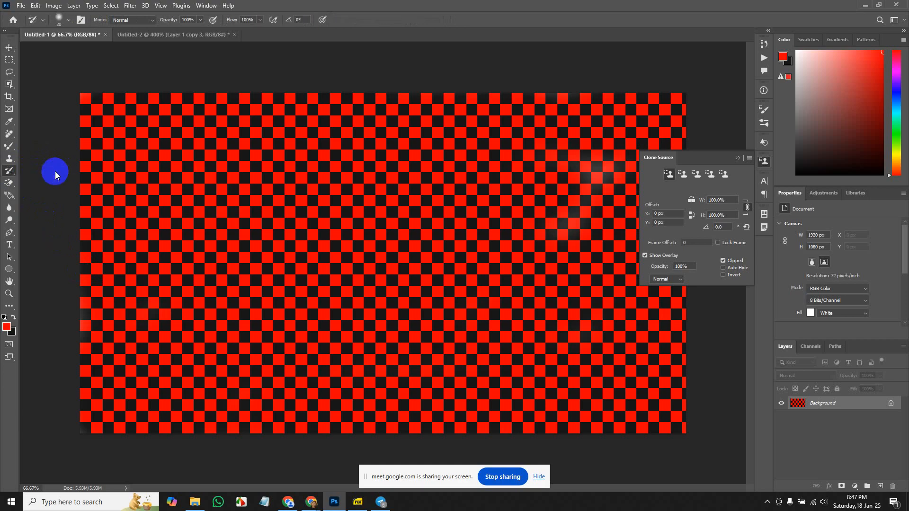
- Open the image 67c1dbd158f05d060d3309690b8dd197.jpg, the woman in a red saree, from the Class-05 folder
left_click(21, 6)
left_click(30, 25)
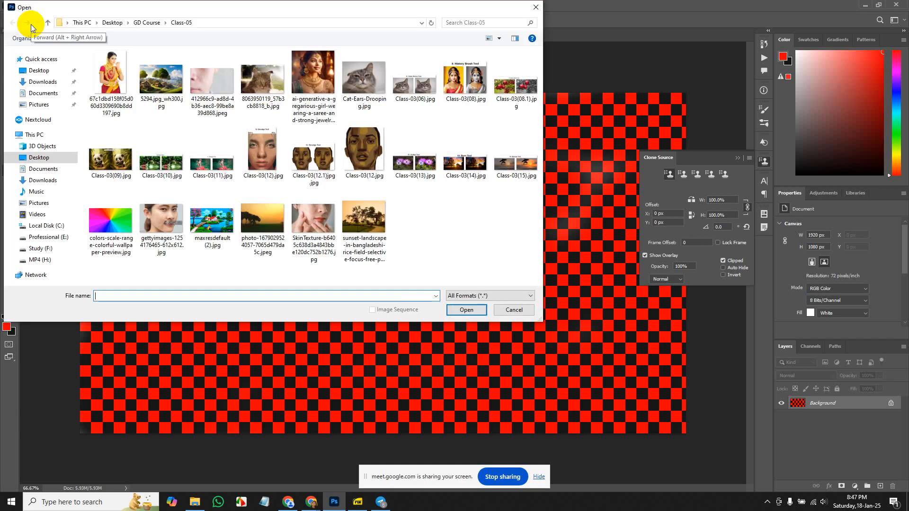
double_click(113, 85)
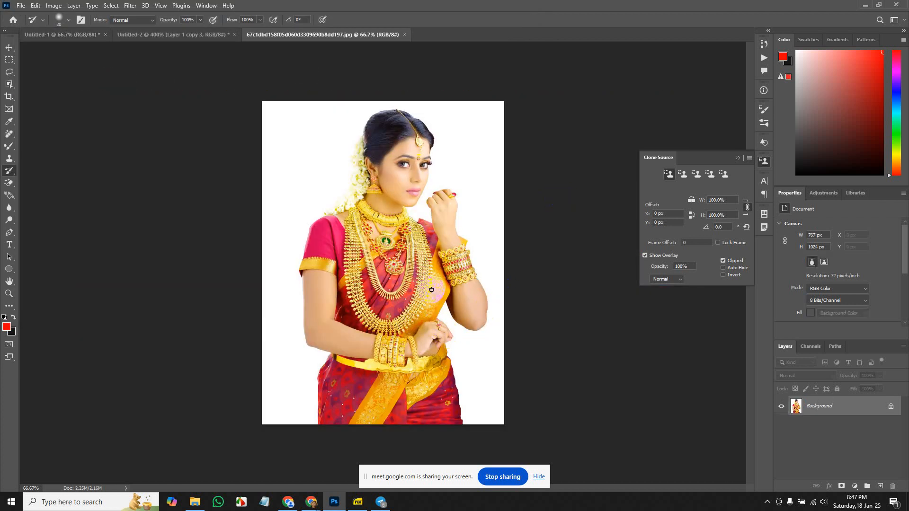
- Open the ai-generative-a-gregarious-girl-wearing-a-saree portrait from the Class-05 folder
left_click(23, 6)
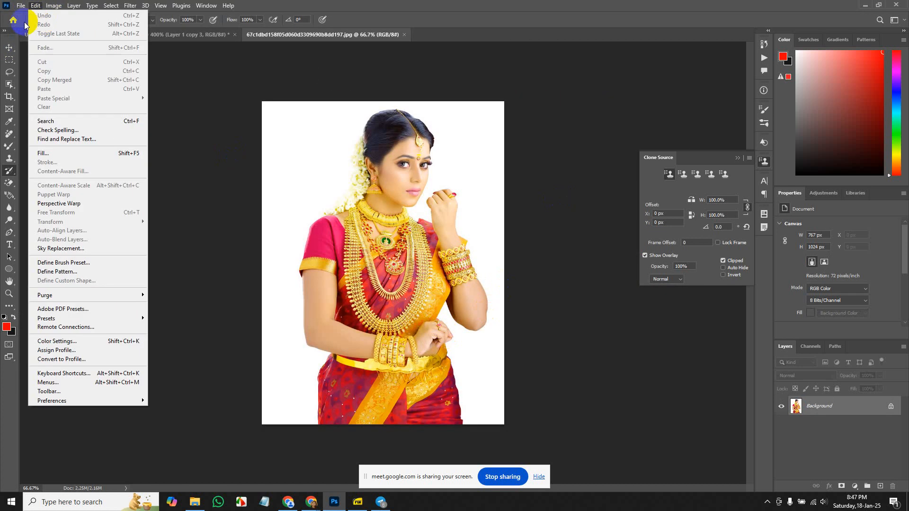
left_click(25, 25)
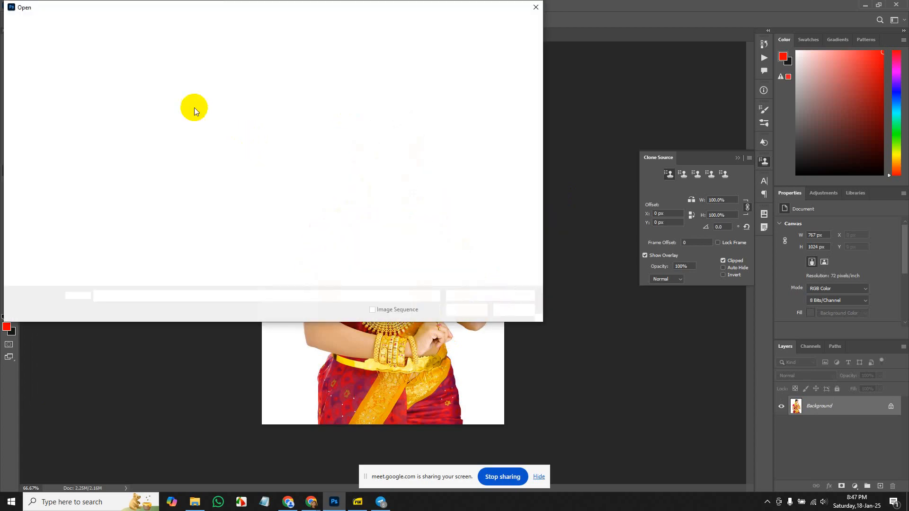
left_click(321, 75)
double_click(321, 75)
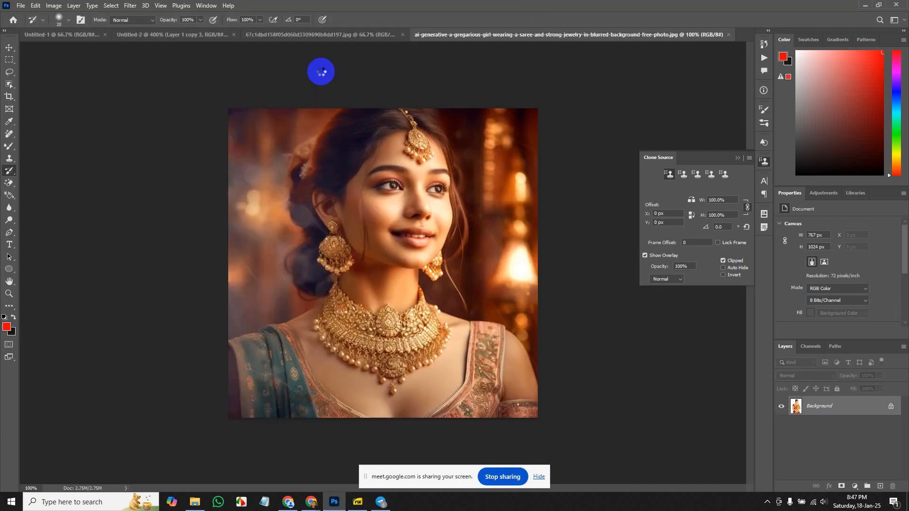
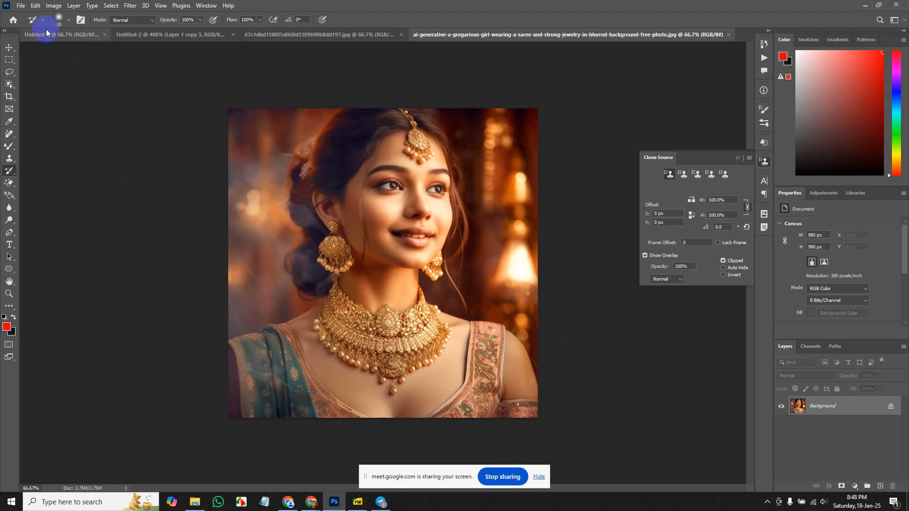
- Convert the jewellery portrait to greyscale tones with a Black & White adjustment, accepting the offered settings
left_click(53, 6)
left_click(71, 30)
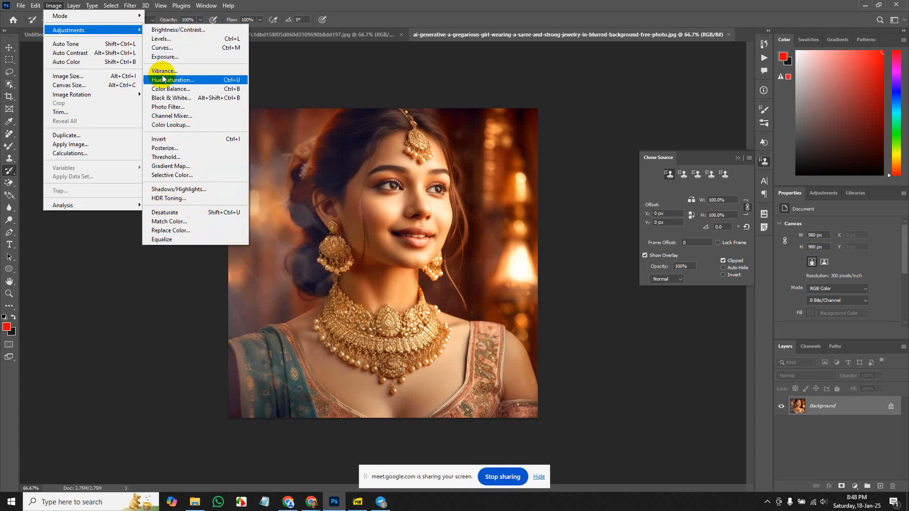
left_click(170, 97)
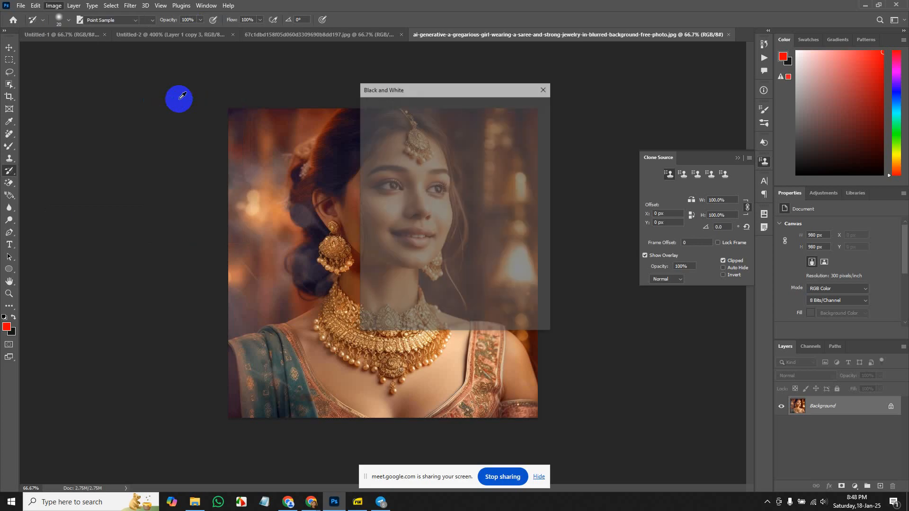
left_click(529, 107)
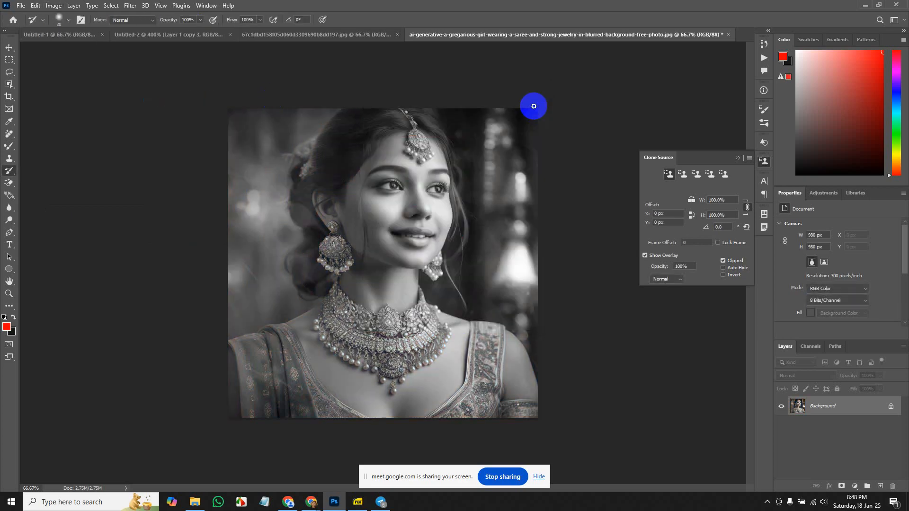
- Restore the original gold colour on the necklace's centre, left half and left hanging beads with the History Brush at size 60
right_click(6, 169)
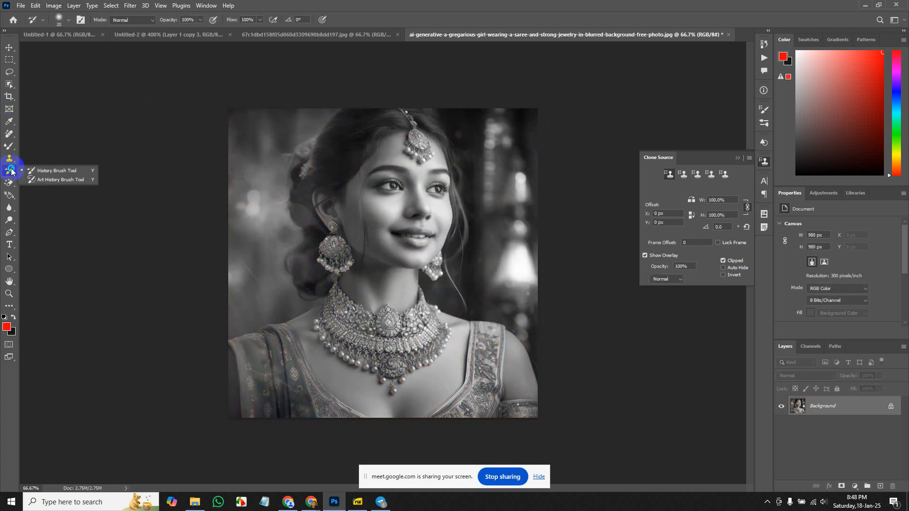
left_click(42, 171)
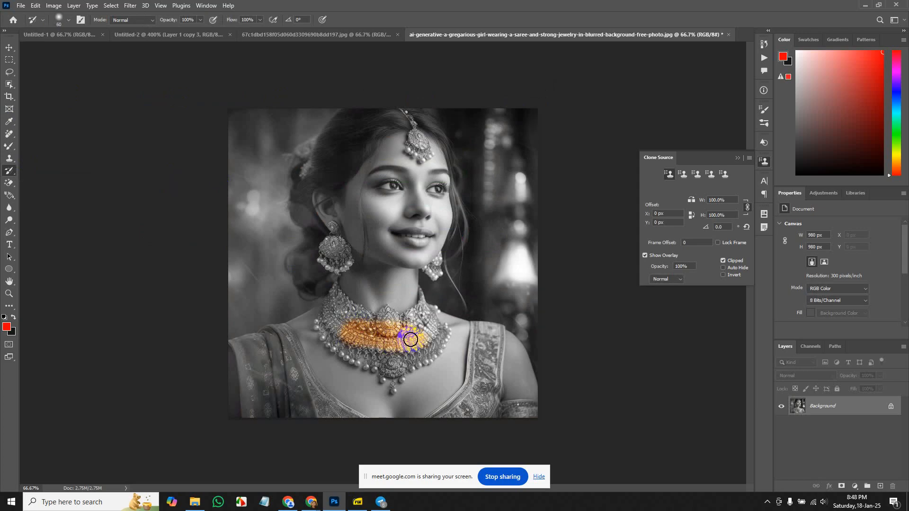
key("ctrl+plus")
key("ctrl+plus")
key("ctrl+plus")
key("ctrl+plus")
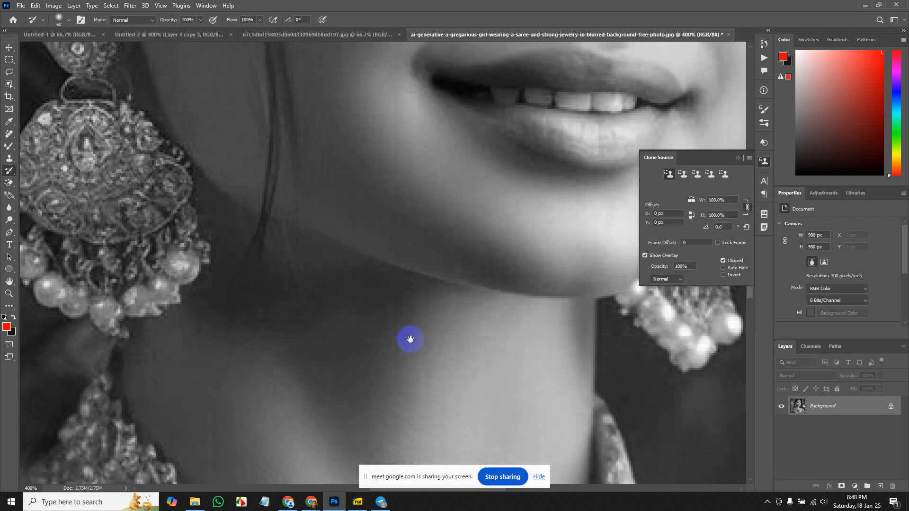
left_click_drag(402, 362, 445, 213)
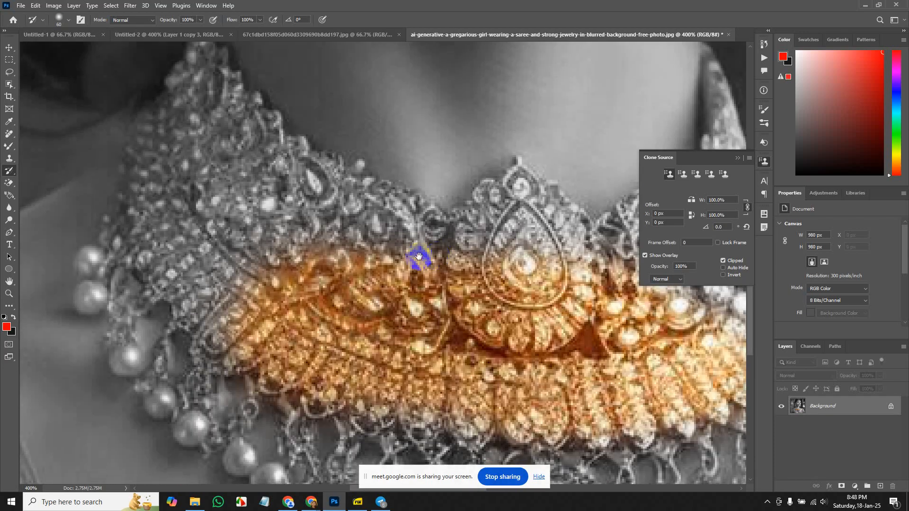
mouse_move(229, 196)
left_mouse_down()
mouse_move(208, 162)
mouse_move(234, 264)
mouse_move(323, 274)
mouse_move(334, 239)
mouse_move(291, 221)
mouse_move(321, 228)
left_mouse_up()
left_click(398, 116)
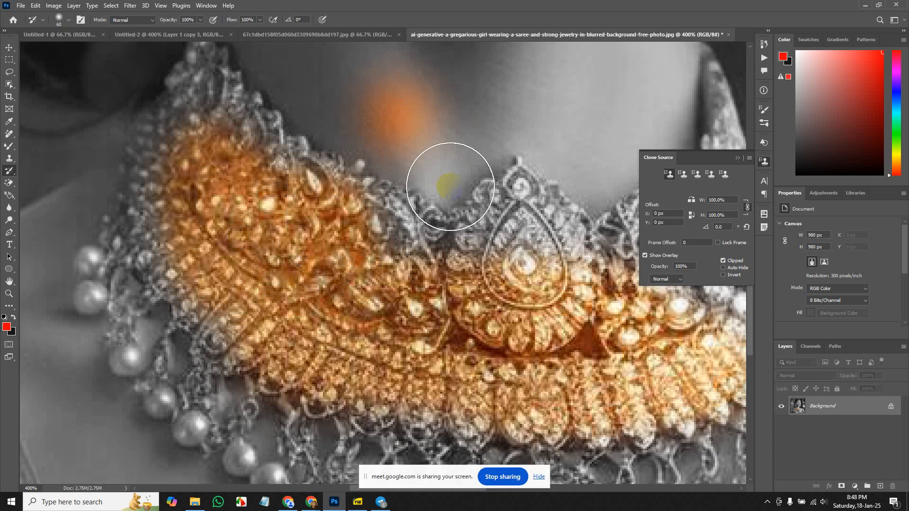
mouse_move(315, 211)
left_mouse_down()
mouse_move(288, 222)
mouse_move(316, 212)
mouse_move(379, 253)
mouse_move(367, 232)
mouse_move(443, 261)
mouse_move(488, 260)
mouse_move(522, 218)
mouse_move(532, 264)
left_mouse_up()
mouse_move(211, 150)
left_mouse_down()
mouse_move(203, 95)
mouse_move(169, 201)
mouse_move(187, 254)
mouse_move(152, 192)
mouse_move(233, 212)
mouse_move(216, 123)
mouse_move(254, 161)
mouse_move(277, 215)
mouse_move(162, 260)
mouse_move(130, 262)
mouse_move(134, 310)
mouse_move(233, 378)
mouse_move(169, 360)
mouse_move(278, 434)
mouse_move(338, 449)
mouse_move(311, 416)
left_mouse_up()
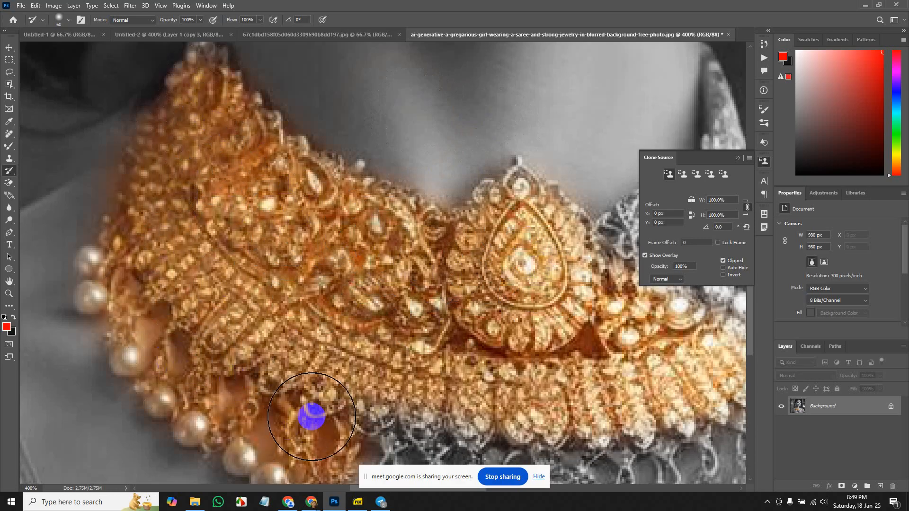
- Restore the gold colour on the necklace's right half and its narrow upper right end, reducing the History Brush to size 30 for the tip
mouse_move(549, 370)
left_mouse_down()
mouse_move(280, 223)
mouse_move(240, 330)
left_mouse_up()
mouse_move(306, 258)
left_mouse_down()
mouse_move(363, 170)
mouse_move(349, 216)
mouse_move(401, 190)
mouse_move(371, 289)
mouse_move(442, 280)
mouse_move(461, 258)
mouse_move(493, 306)
mouse_move(451, 266)
mouse_move(331, 235)
mouse_move(321, 213)
mouse_move(386, 185)
mouse_move(420, 144)
mouse_move(474, 180)
mouse_move(484, 351)
mouse_move(554, 295)
mouse_move(552, 284)
mouse_move(542, 292)
mouse_move(305, 265)
mouse_move(319, 207)
left_mouse_up()
left_click_drag(457, 205, 376, 375)
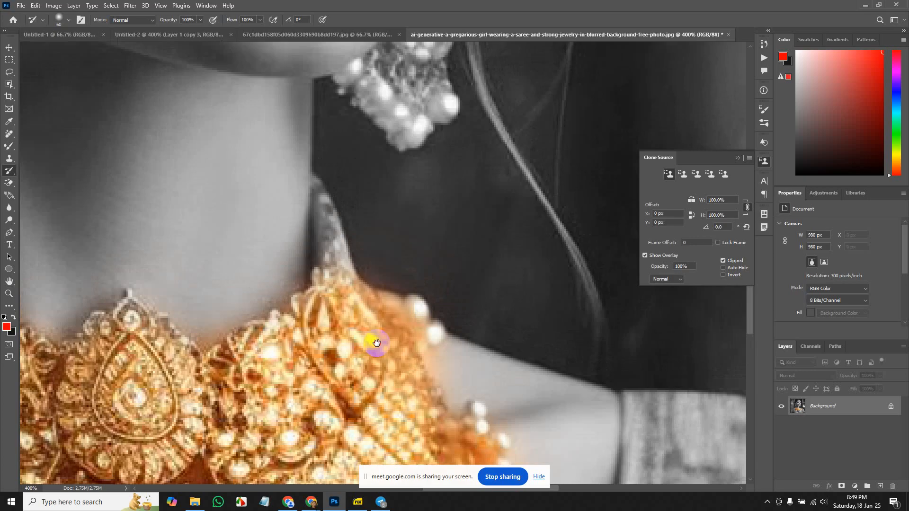
key("bracketleft")
key("bracketleft")
key("bracketleft")
key("bracketleft")
key("bracketleft")
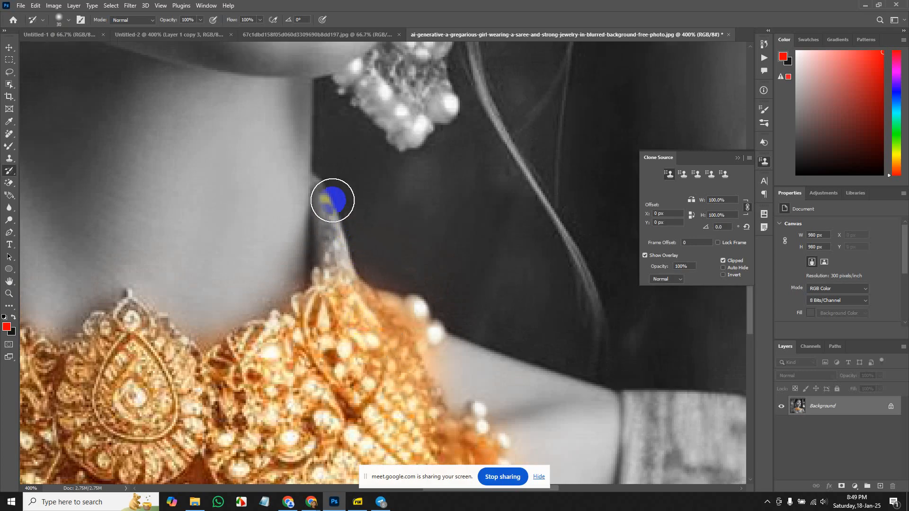
mouse_move(321, 290)
left_mouse_down()
mouse_move(337, 274)
mouse_move(343, 216)
mouse_move(326, 194)
left_mouse_up()
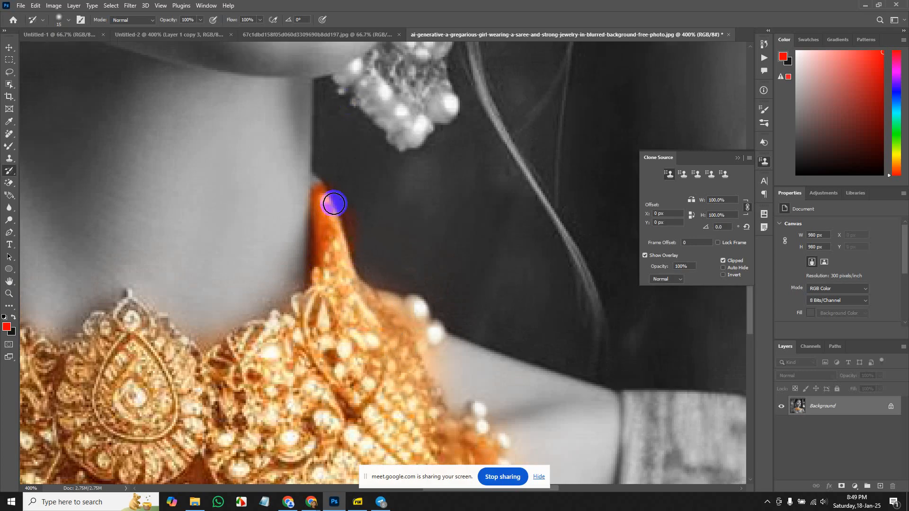
- Restore the colour of the necklace's right hanging beads and lower central medallion with the History Brush at size 60
mouse_move(305, 435)
left_mouse_down()
mouse_move(369, 290)
mouse_move(337, 307)
mouse_move(323, 281)
mouse_move(351, 286)
mouse_move(278, 252)
mouse_move(237, 215)
mouse_move(220, 267)
mouse_move(255, 303)
mouse_move(340, 322)
mouse_move(338, 331)
mouse_move(381, 286)
mouse_move(421, 286)
mouse_move(520, 253)
left_mouse_up()
key("bracketright")
key("bracketright")
key("bracketright")
key("bracketright")
key("bracketright")
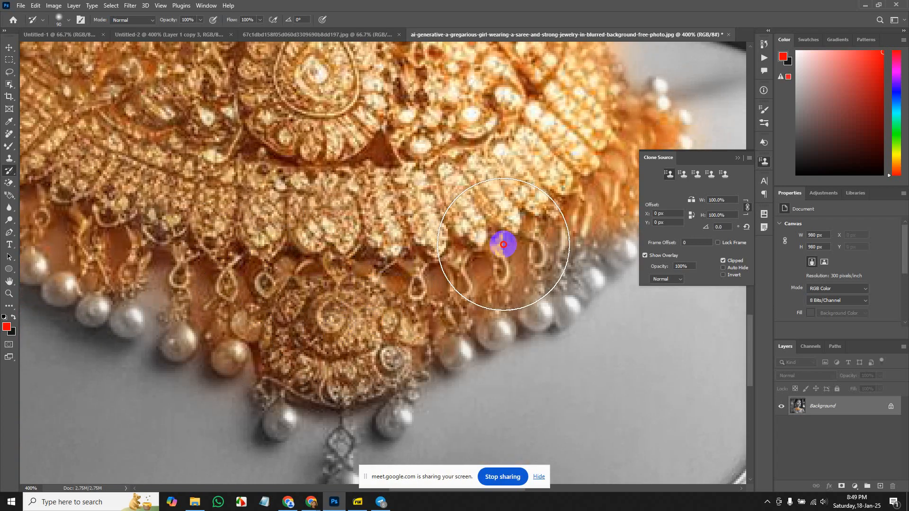
key("bracketleft")
key("bracketleft")
key("bracketleft")
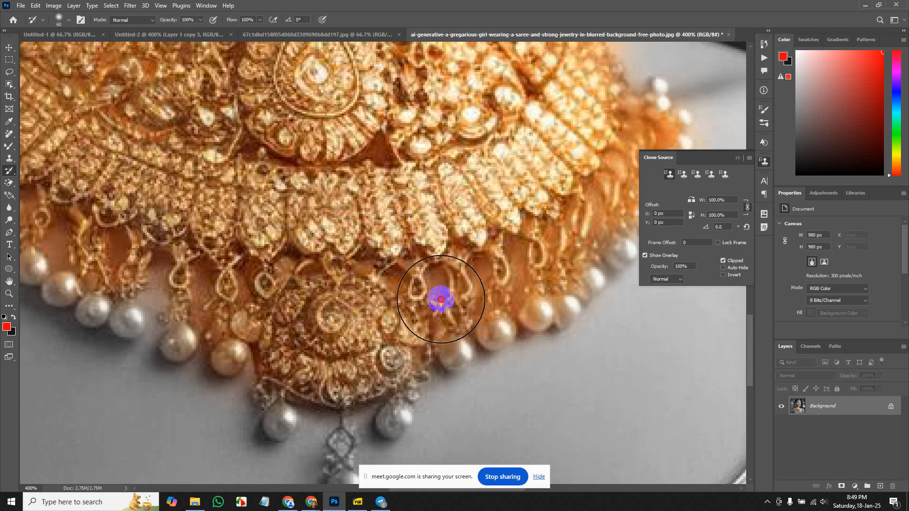
mouse_move(298, 338)
left_mouse_down()
mouse_move(115, 270)
mouse_move(325, 300)
left_mouse_up()
- Restore the colour of the three pearl drops hanging below the central medallion, reducing the History Brush to size 20
left_click_drag(396, 303, 442, 140)
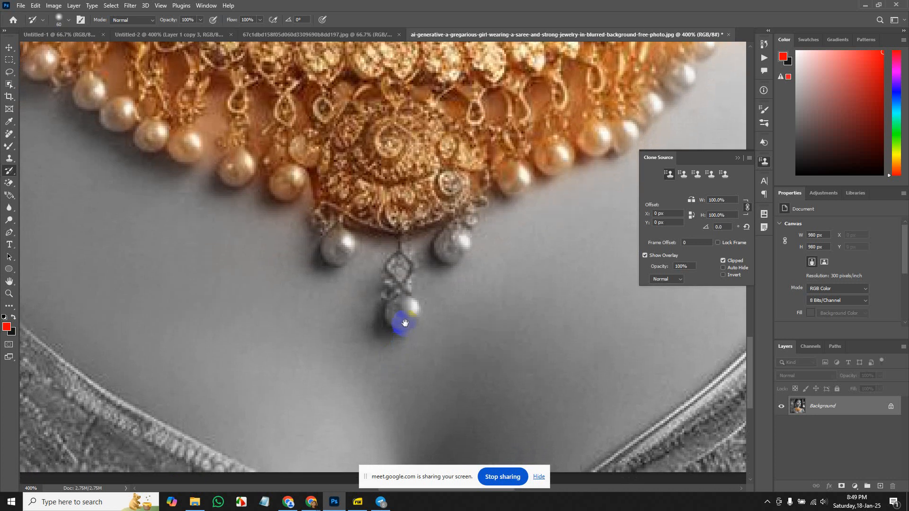
key("bracketleft")
key("bracketleft")
key("bracketleft")
key("bracketleft")
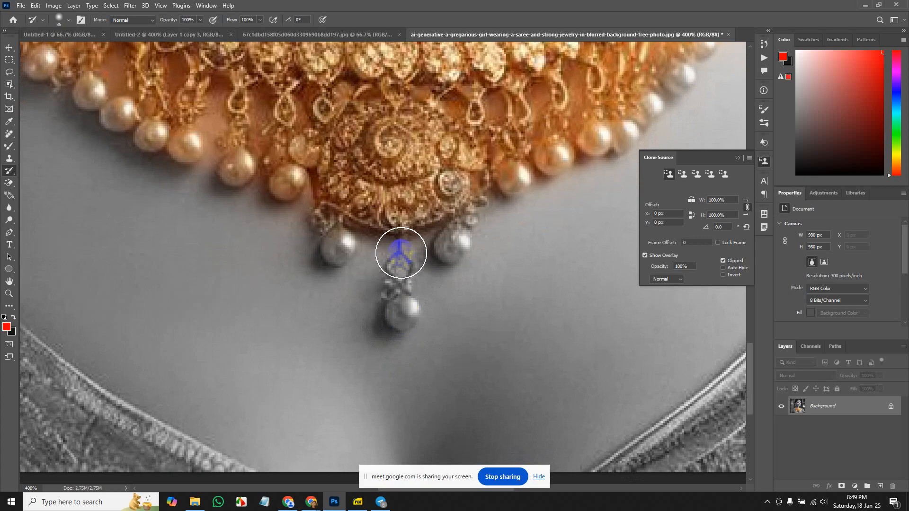
mouse_move(401, 252)
left_mouse_down()
mouse_move(394, 317)
mouse_move(410, 308)
left_mouse_up()
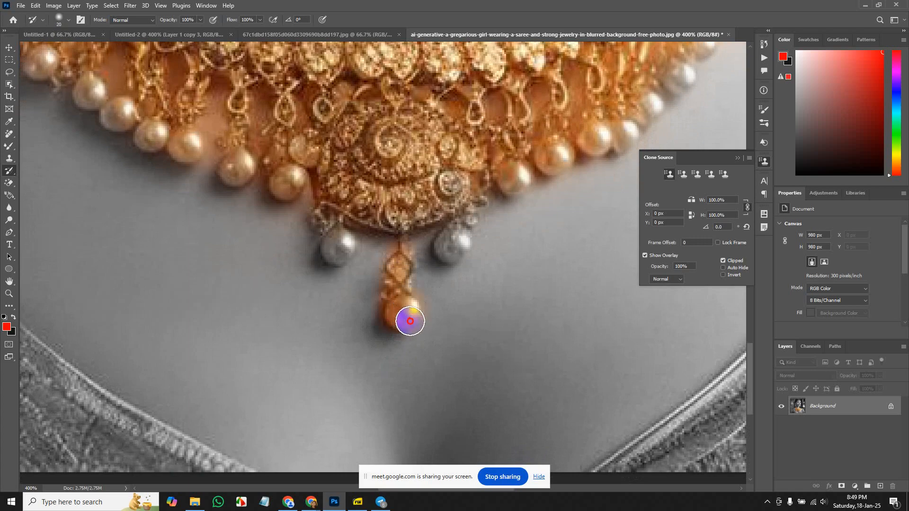
mouse_move(447, 236)
left_mouse_down()
mouse_move(451, 251)
mouse_move(463, 239)
left_mouse_up()
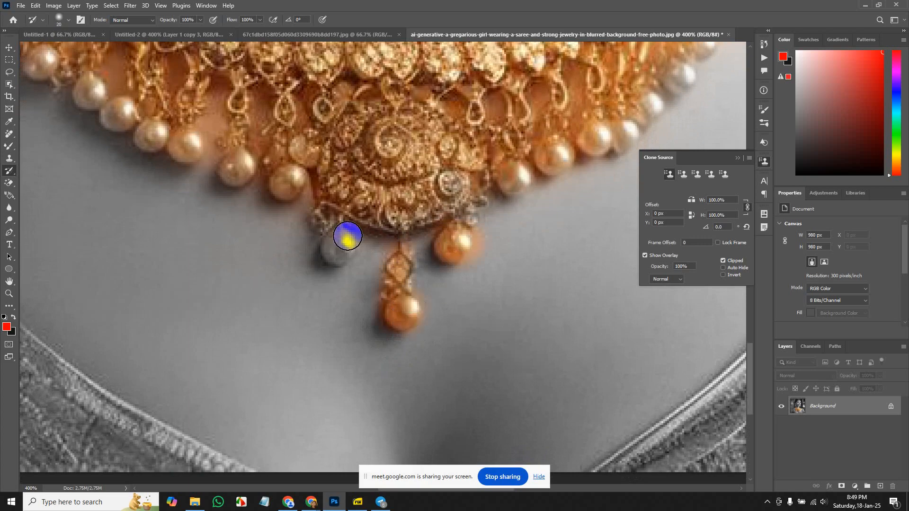
left_click_drag(344, 249, 345, 236)
- Restore the original gold colour on both earrings with the History Brush, starting at size 30
left_click_drag(486, 113, 408, 355)
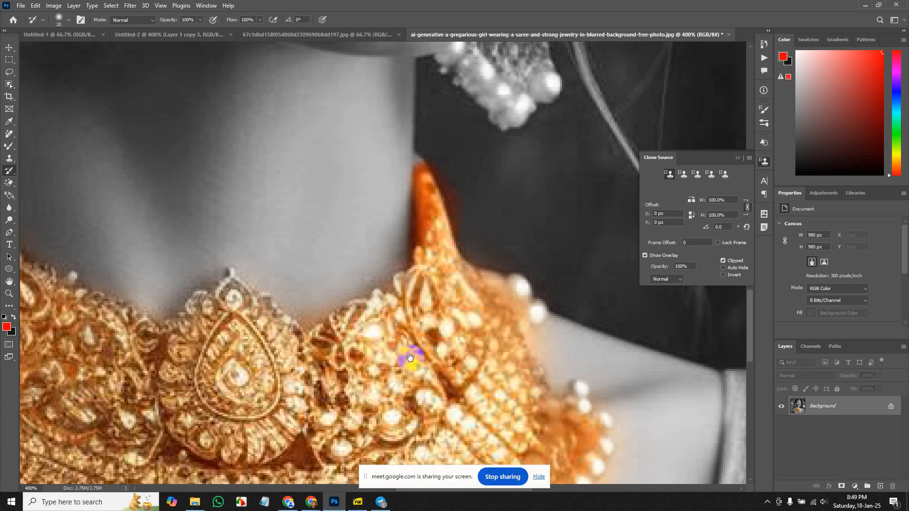
left_click_drag(467, 94, 426, 284)
left_click_drag(260, 384, 483, 237)
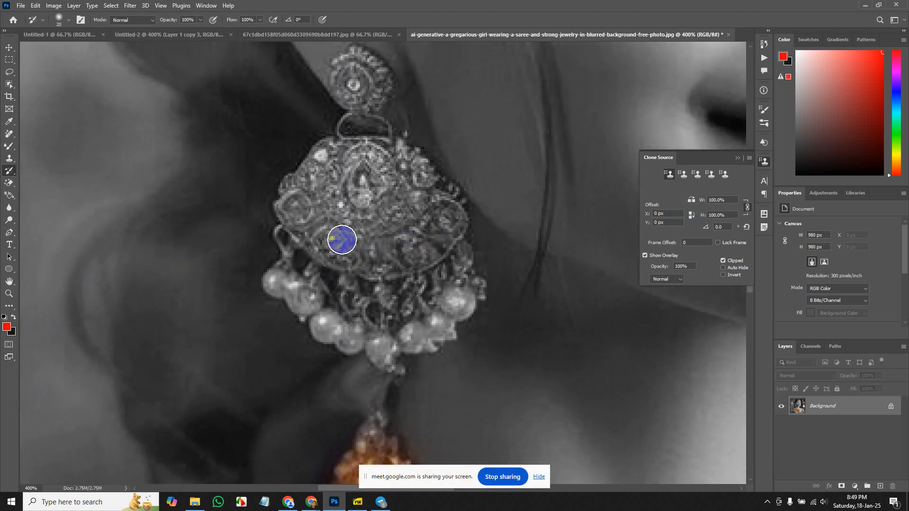
key("bracketright")
mouse_move(374, 181)
left_mouse_down()
mouse_move(344, 231)
mouse_move(349, 204)
mouse_move(300, 216)
mouse_move(335, 181)
mouse_move(310, 206)
mouse_move(327, 166)
mouse_move(311, 186)
mouse_move(386, 249)
mouse_move(399, 185)
mouse_move(396, 245)
mouse_move(421, 260)
mouse_move(326, 235)
mouse_move(298, 278)
mouse_move(290, 267)
mouse_move(329, 338)
mouse_move(388, 318)
mouse_move(456, 274)
mouse_move(463, 283)
mouse_move(396, 339)
mouse_move(443, 320)
left_mouse_up()
mouse_move(395, 117)
left_mouse_down()
mouse_move(355, 74)
mouse_move(364, 161)
left_mouse_up()
left_click_drag(560, 207, 89, 193)
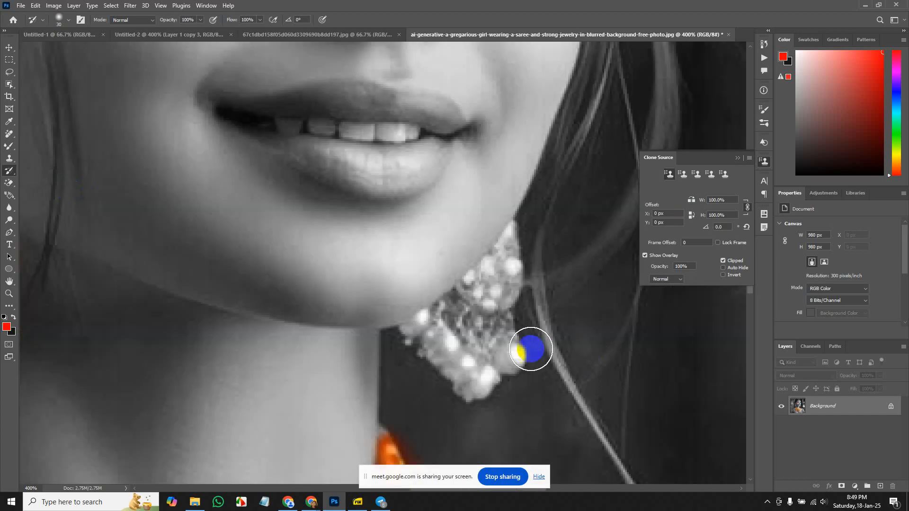
mouse_move(473, 319)
left_mouse_down()
mouse_move(510, 260)
mouse_move(423, 334)
mouse_move(460, 382)
mouse_move(507, 325)
mouse_move(500, 359)
mouse_move(485, 370)
mouse_move(518, 238)
mouse_move(490, 368)
mouse_move(507, 362)
mouse_move(491, 370)
mouse_move(447, 332)
mouse_move(418, 332)
mouse_move(492, 321)
mouse_move(472, 328)
mouse_move(494, 311)
left_mouse_up()
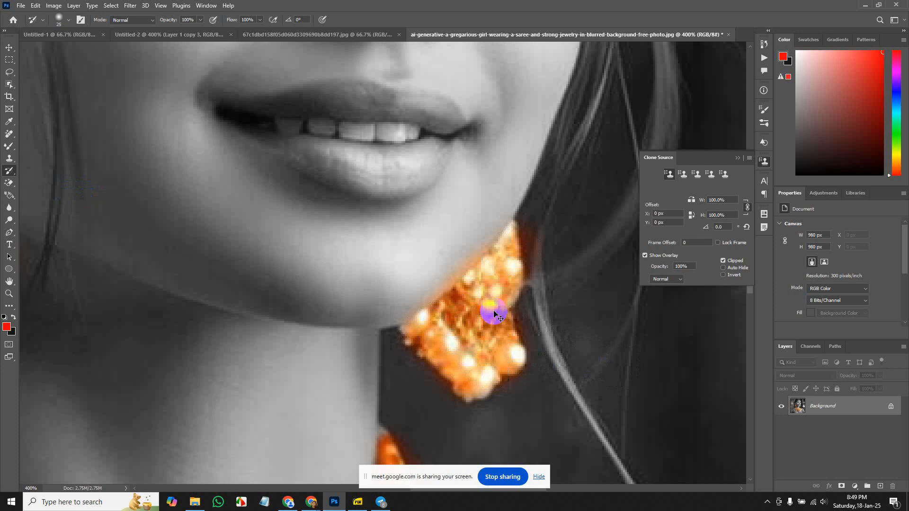
- Restore the gold colour on the forehead ornament and its chain with the History Brush at size 25
key("ctrl+0")
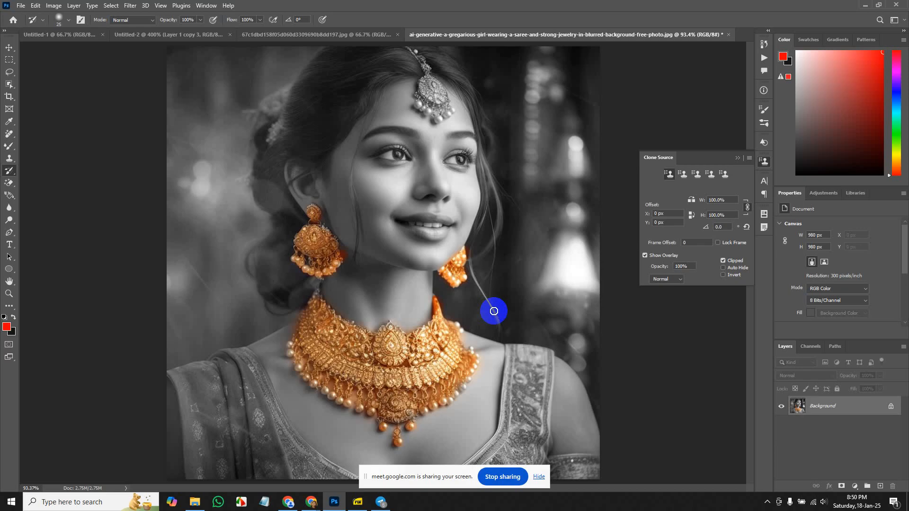
left_click_drag(328, 247, 300, 263)
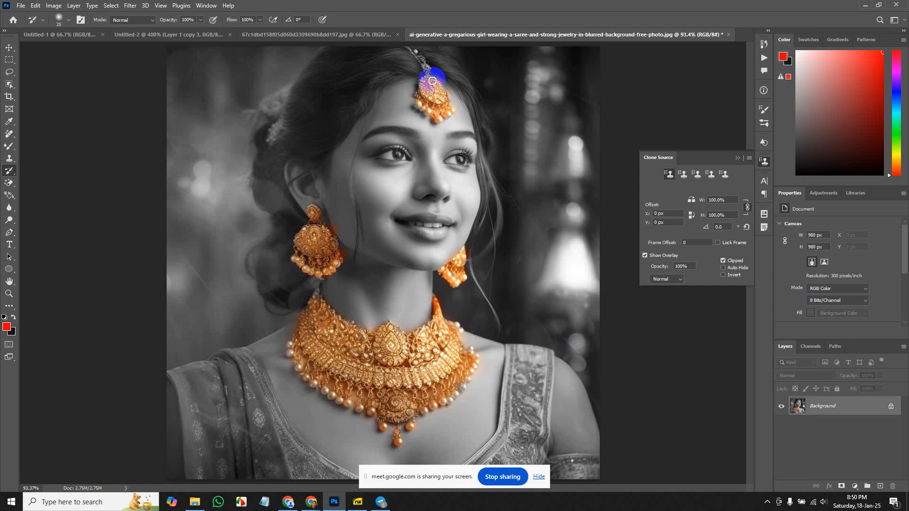
left_click_drag(433, 81, 428, 72)
left_click_drag(425, 62, 415, 49)
left_click_drag(427, 80, 420, 60)
left_click_drag(417, 56, 412, 47)
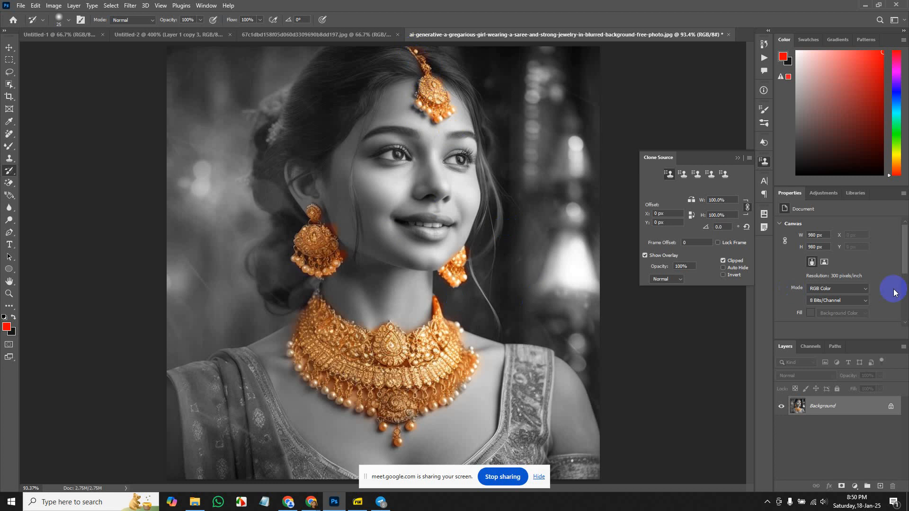
left_click(401, 393)
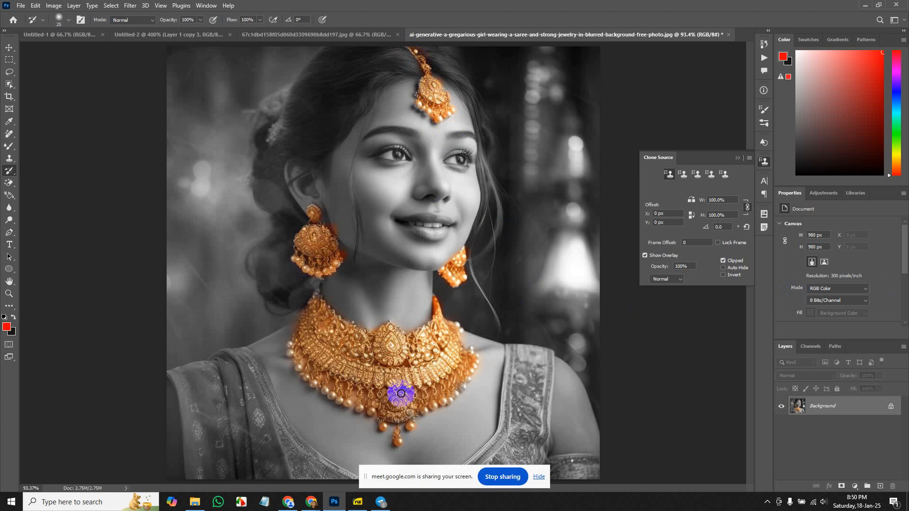
- Switch from the History Brush to the Art History Brush tool
right_click(5, 171)
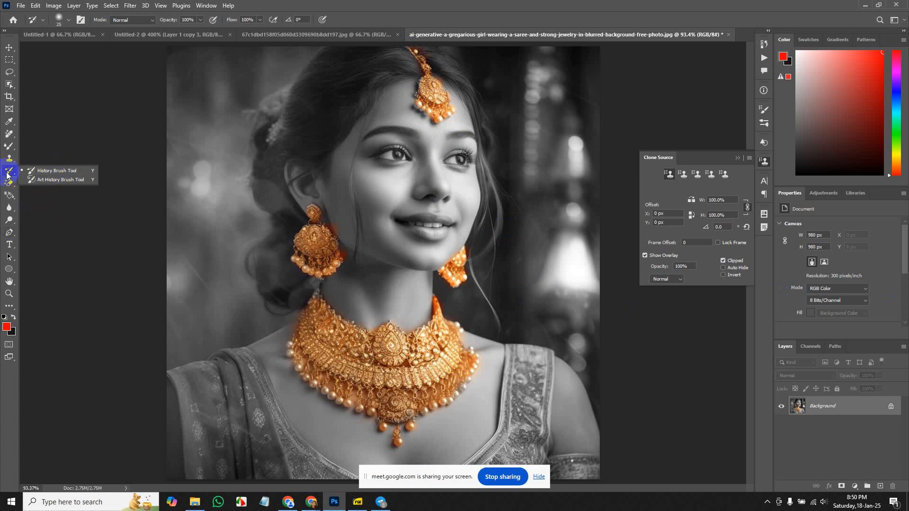
left_click(30, 171)
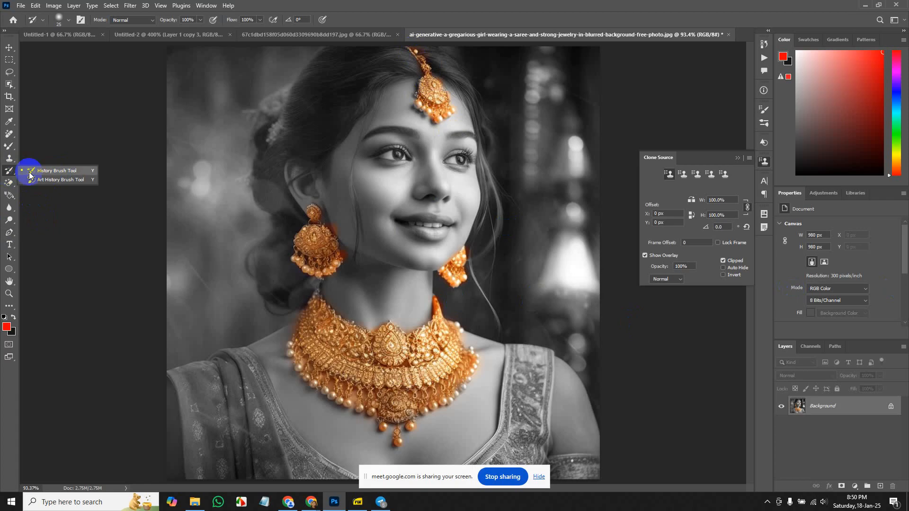
left_click(62, 180)
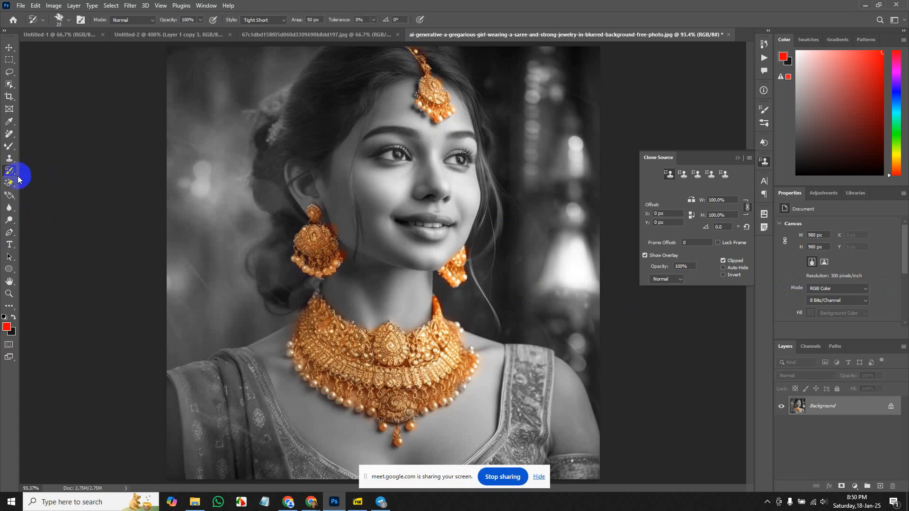
right_click(8, 173)
left_click(53, 184)
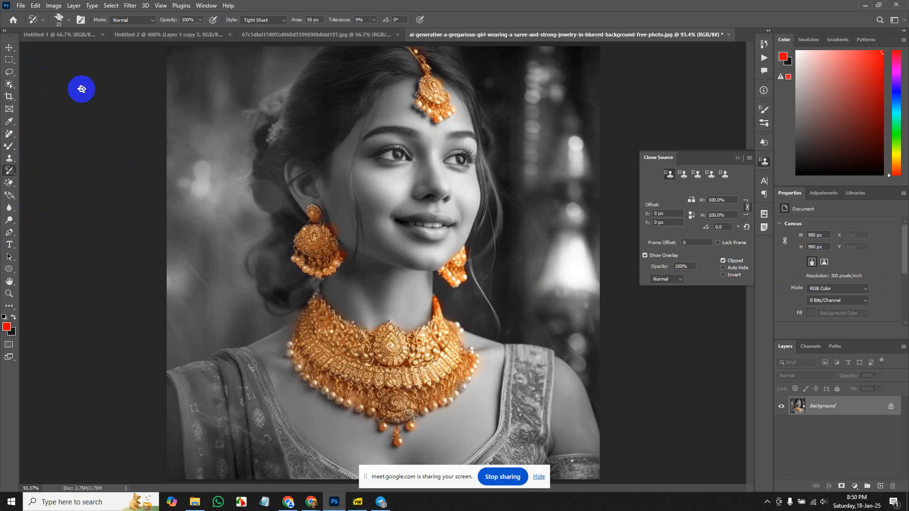
- Open the village landscape image 5294.jpg_wh300.jpg from the Class-05 folder
left_click(20, 5)
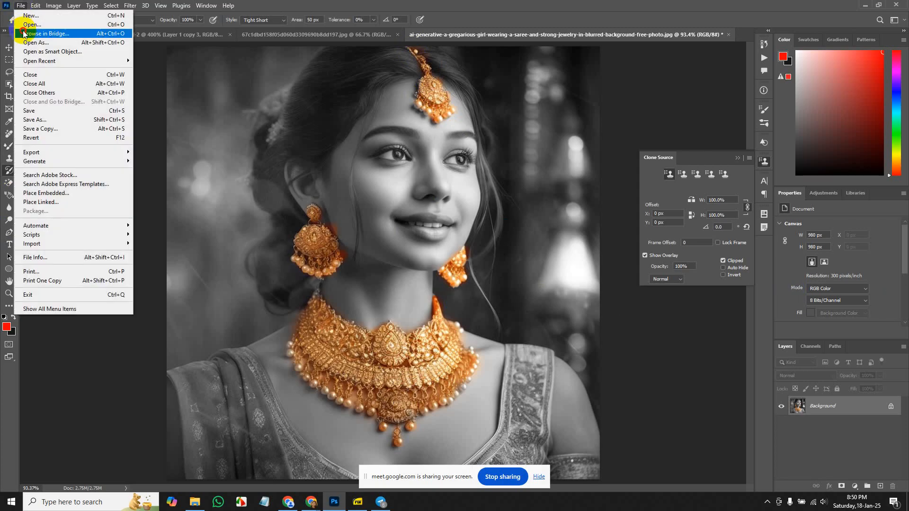
left_click(26, 24)
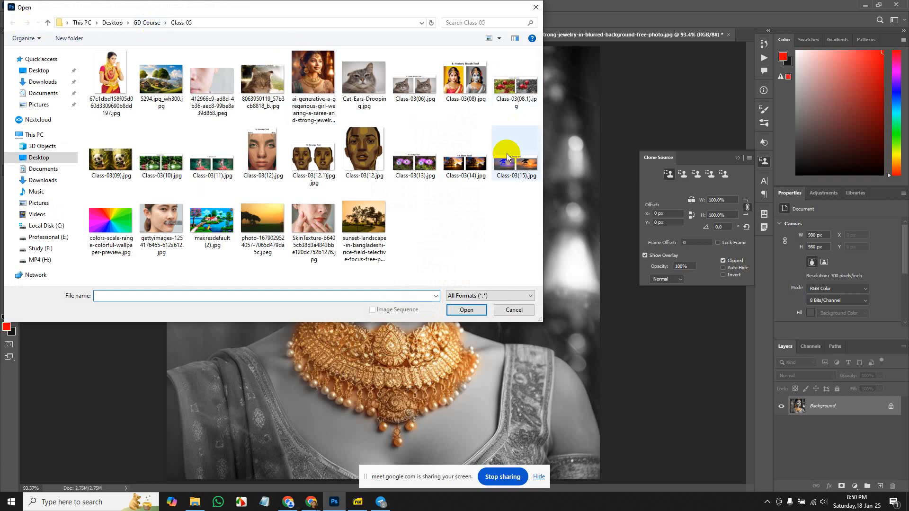
double_click(152, 78)
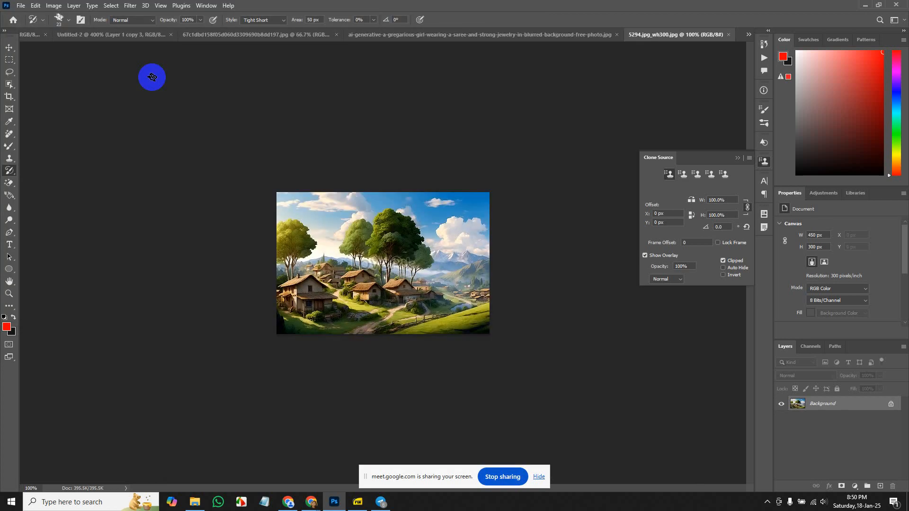
- Open the sunset-landscape-in-bangladeshi-rice-field photo from the Class-05 folder
left_click(19, 5)
left_click(27, 24)
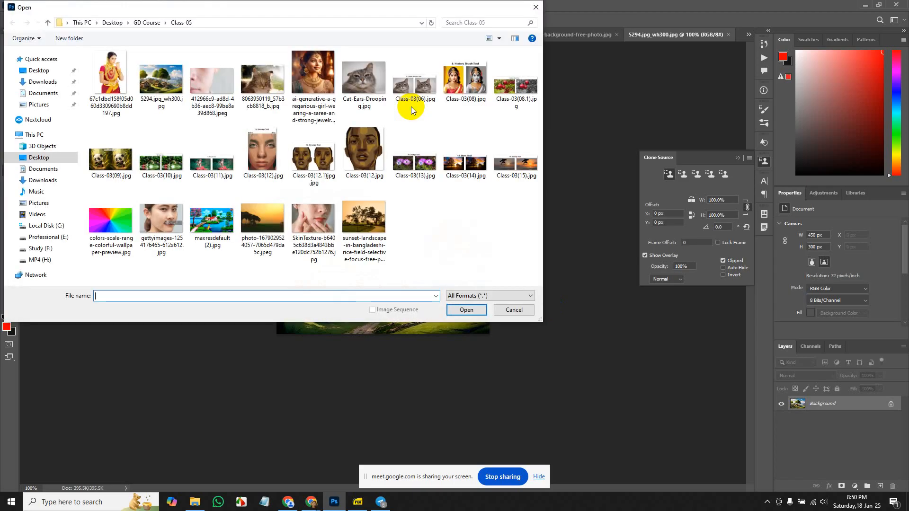
left_click(370, 222)
double_click(370, 221)
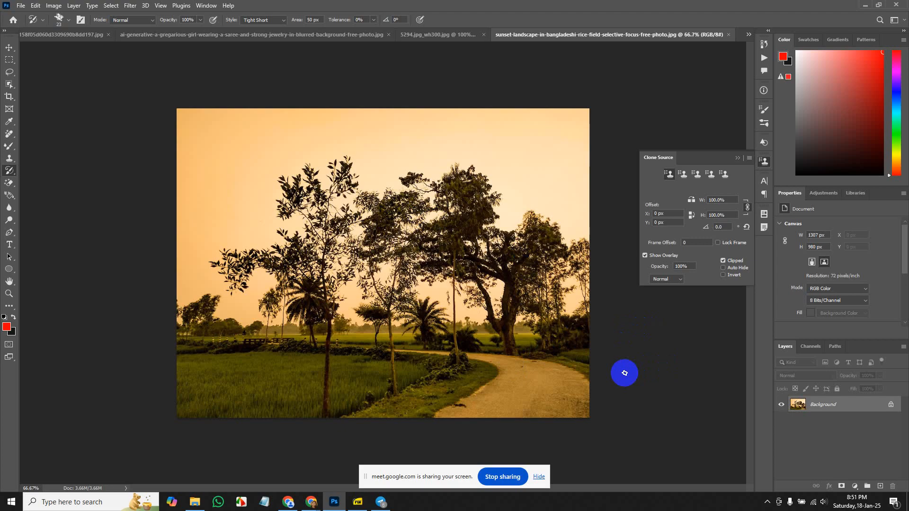
- Select the Art History Brush and give it the Soft Round brush tip
right_click(10, 170)
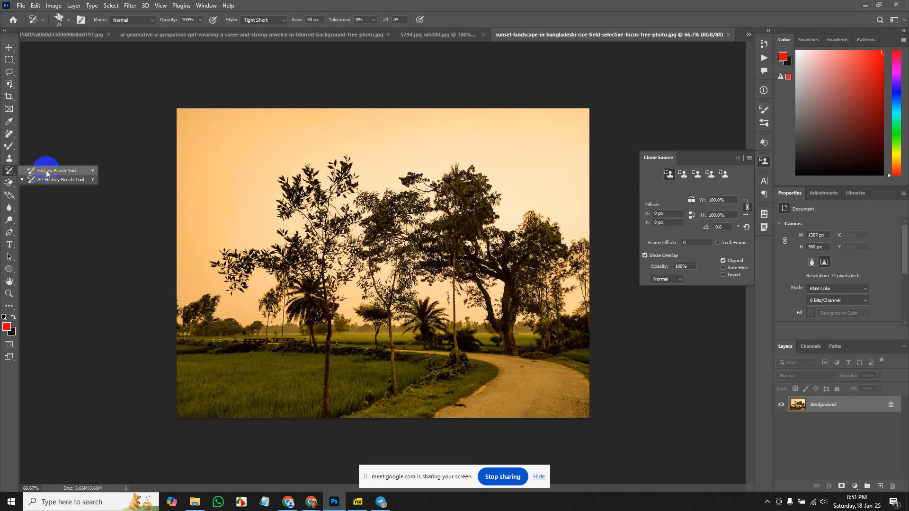
left_click(45, 180)
right_click(10, 171)
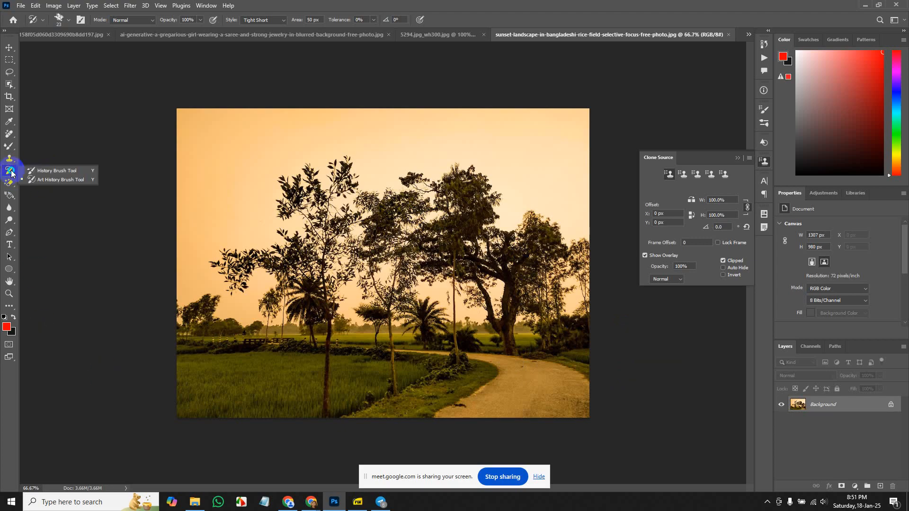
left_click(49, 181)
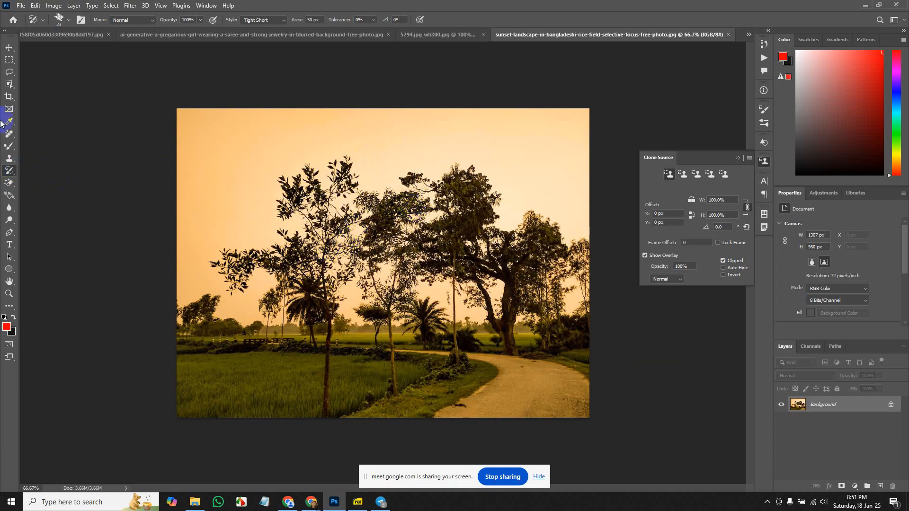
left_click(65, 24)
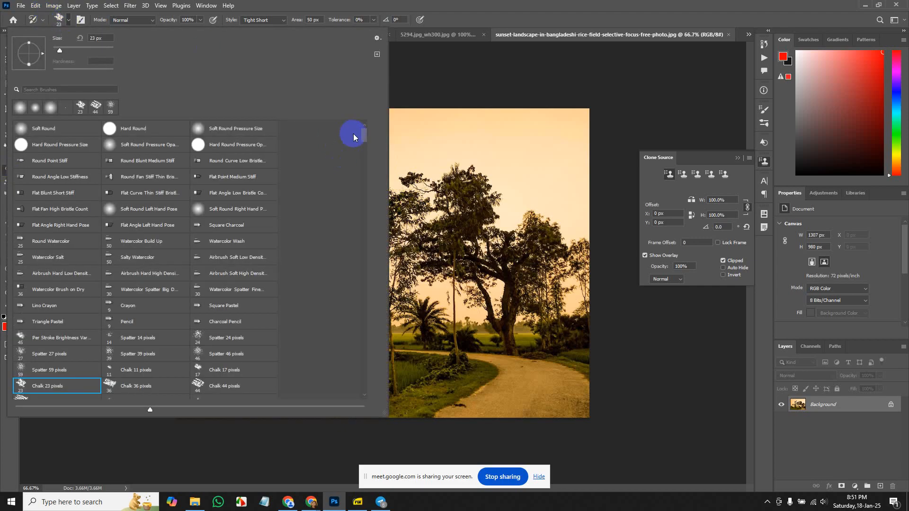
left_click(52, 129)
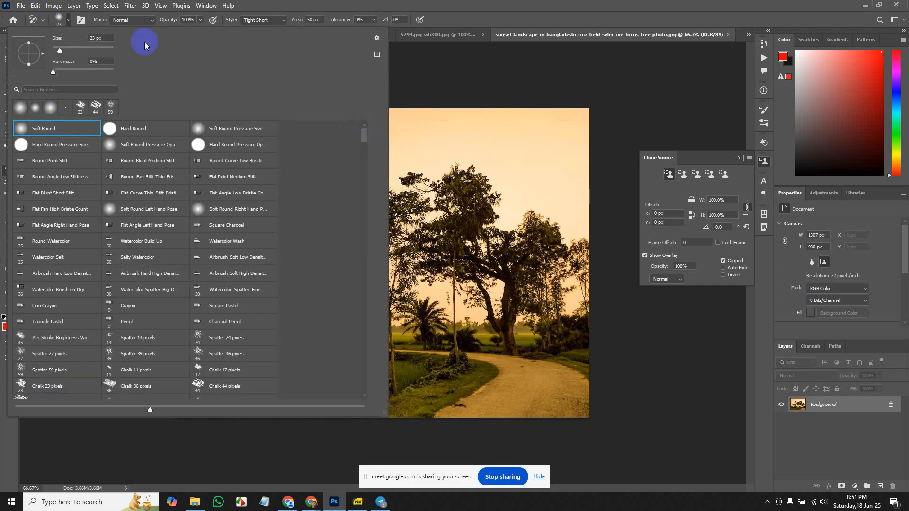
left_click(64, 15)
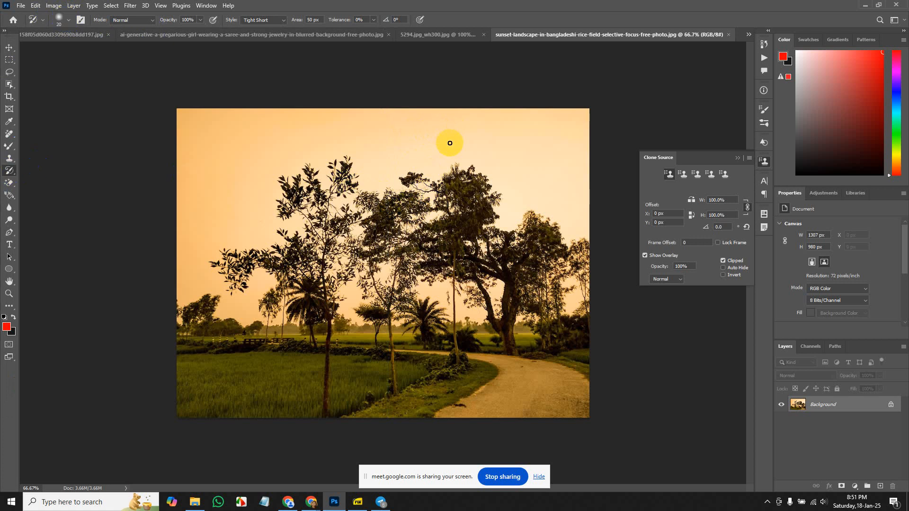
- Paint over the trees and rice field of the sunset photo with a smaller Art History Brush in Tight Short style
key("bracketleft")
key("bracketleft")
mouse_move(454, 109)
left_mouse_down()
mouse_move(430, 170)
mouse_move(443, 177)
mouse_move(364, 244)
mouse_move(433, 176)
mouse_move(381, 204)
mouse_move(371, 193)
mouse_move(279, 223)
mouse_move(312, 170)
mouse_move(256, 267)
mouse_move(267, 261)
mouse_move(231, 249)
mouse_move(270, 246)
mouse_move(242, 310)
mouse_move(275, 291)
mouse_move(217, 305)
left_mouse_up()
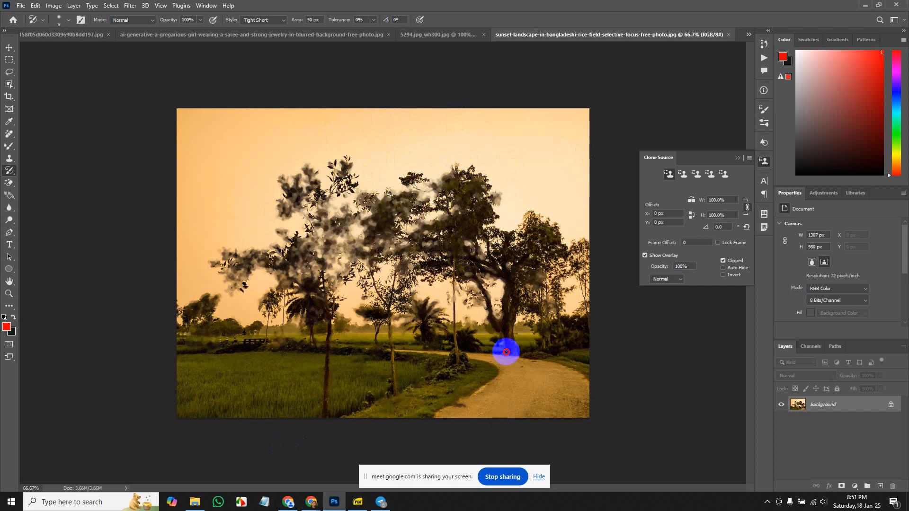
mouse_move(445, 337)
left_mouse_down()
mouse_move(488, 229)
mouse_move(527, 200)
mouse_move(544, 243)
mouse_move(548, 316)
left_mouse_up()
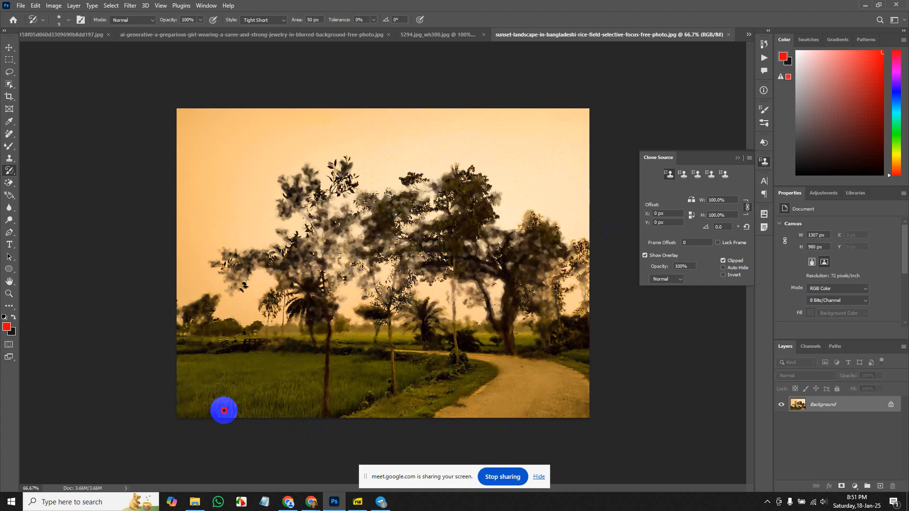
mouse_move(402, 366)
left_mouse_down()
mouse_move(329, 375)
mouse_move(302, 314)
mouse_move(315, 293)
mouse_move(309, 280)
mouse_move(419, 253)
left_mouse_up()
mouse_move(426, 171)
left_mouse_down()
mouse_move(307, 195)
mouse_move(352, 204)
mouse_move(333, 195)
mouse_move(338, 158)
mouse_move(348, 158)
mouse_move(288, 190)
mouse_move(324, 184)
mouse_move(317, 175)
mouse_move(371, 157)
left_mouse_up()
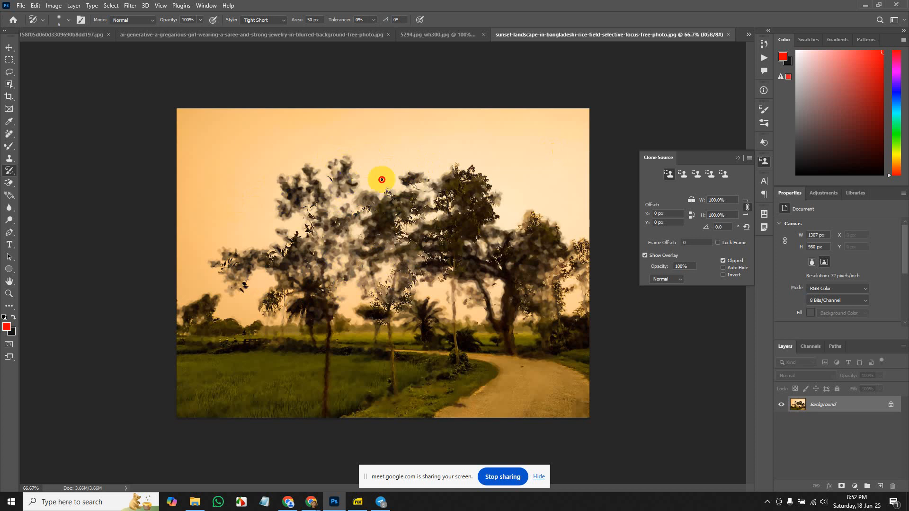
mouse_move(251, 265)
left_mouse_down()
mouse_move(284, 255)
mouse_move(308, 218)
mouse_move(305, 288)
mouse_move(436, 265)
mouse_move(376, 329)
mouse_move(426, 315)
mouse_move(474, 179)
mouse_move(446, 216)
mouse_move(412, 197)
mouse_move(413, 172)
mouse_move(455, 244)
mouse_move(483, 264)
mouse_move(542, 219)
mouse_move(499, 354)
mouse_move(531, 380)
mouse_move(527, 329)
mouse_move(562, 246)
mouse_move(437, 265)
mouse_move(363, 383)
mouse_move(183, 335)
mouse_move(236, 284)
mouse_move(197, 358)
mouse_move(368, 378)
mouse_move(664, 440)
left_mouse_up()
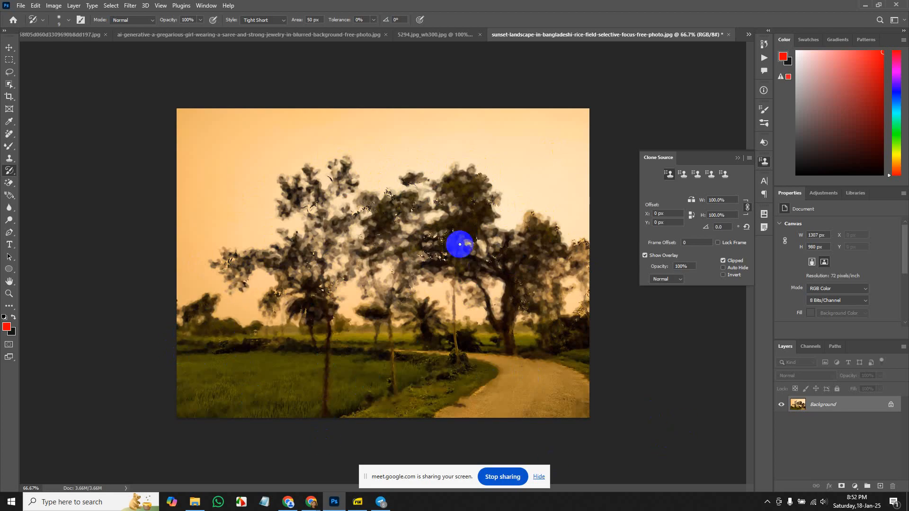
mouse_move(378, 213)
left_mouse_down()
mouse_move(400, 187)
mouse_move(354, 216)
mouse_move(384, 200)
left_mouse_up()
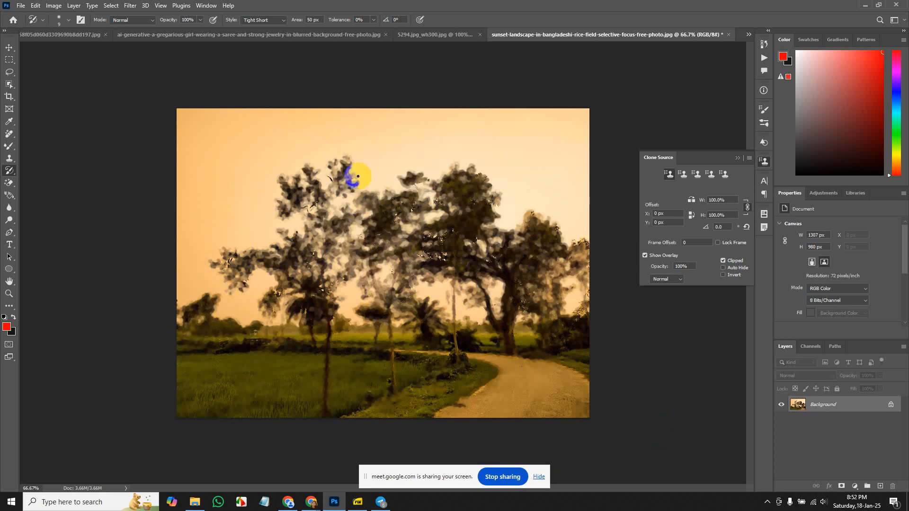
mouse_move(319, 190)
left_mouse_down()
mouse_move(290, 202)
mouse_move(315, 202)
left_mouse_up()
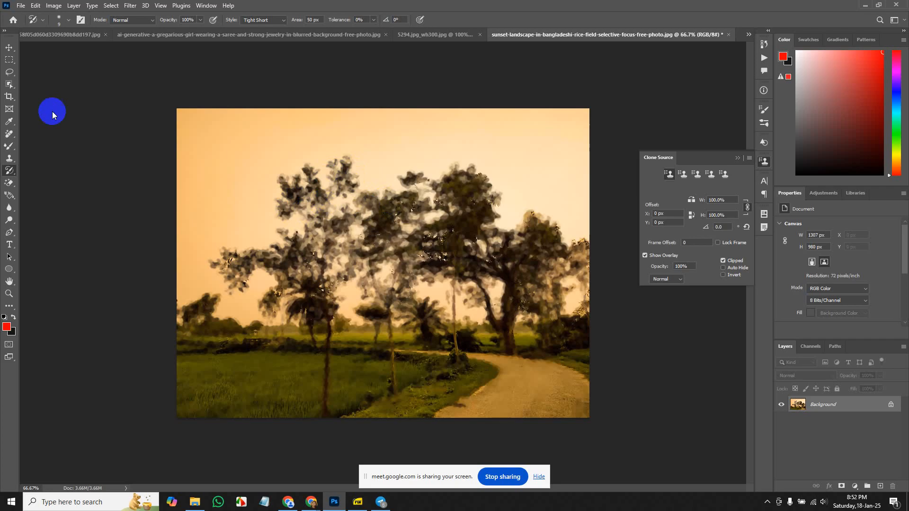
- Open the colors-scale-range-colorful-wallpaper-preview.jpg image from the Class-05 folder
left_click(20, 6)
left_click(29, 24)
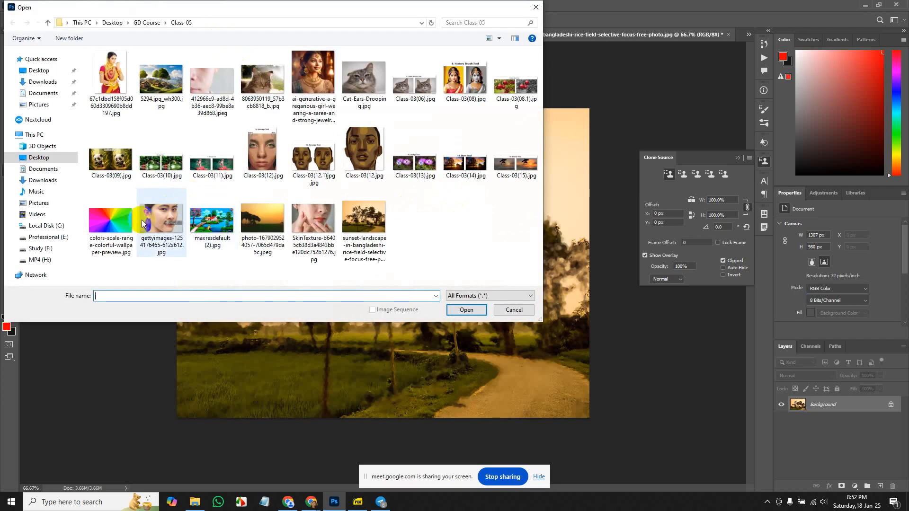
double_click(93, 220)
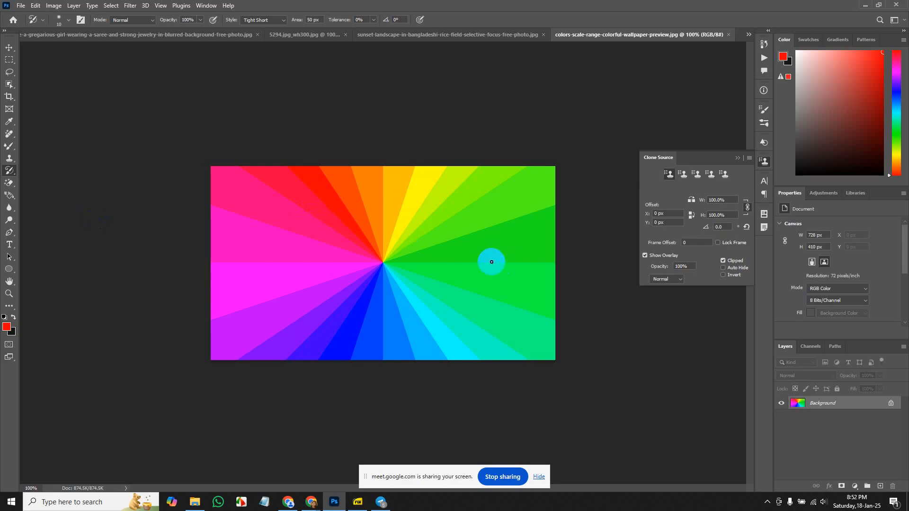
- Paint over the whole colour wheel image with the Art History Brush using the Spatter 46 pixels tip
left_click(58, 20)
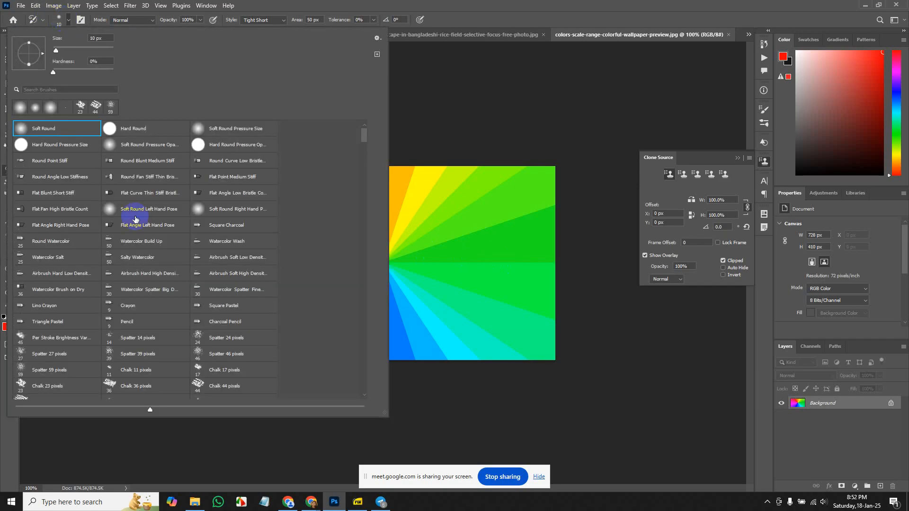
left_click(206, 356)
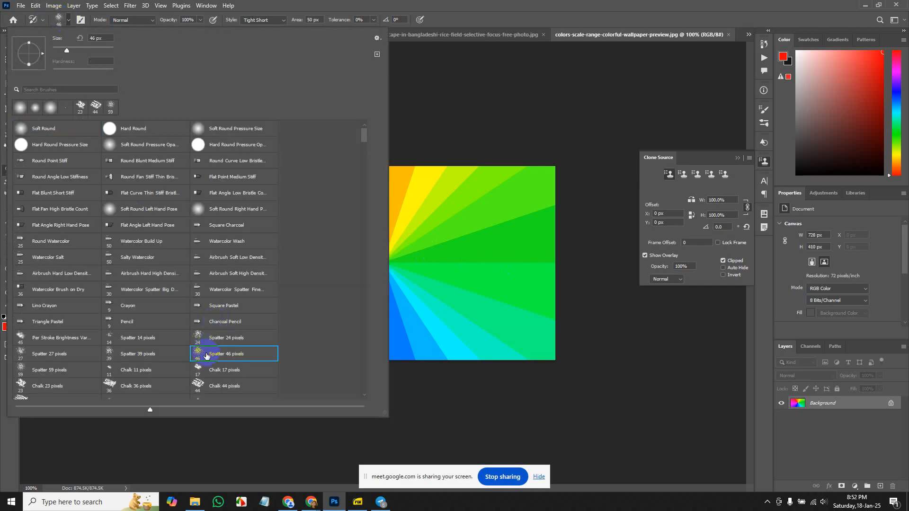
left_click(467, 244)
left_click(276, 232)
mouse_move(276, 232)
left_mouse_down()
mouse_move(342, 209)
mouse_move(321, 261)
mouse_move(338, 224)
mouse_move(288, 285)
mouse_move(229, 299)
mouse_move(245, 339)
mouse_move(289, 328)
mouse_move(377, 338)
mouse_move(497, 316)
mouse_move(398, 329)
mouse_move(433, 281)
mouse_move(425, 277)
mouse_move(438, 185)
mouse_move(473, 182)
mouse_move(321, 180)
mouse_move(263, 207)
mouse_move(464, 192)
mouse_move(529, 272)
mouse_move(504, 345)
mouse_move(437, 343)
mouse_move(506, 189)
mouse_move(317, 209)
mouse_move(209, 193)
mouse_move(331, 273)
mouse_move(435, 221)
mouse_move(282, 293)
mouse_move(266, 330)
mouse_move(479, 343)
mouse_move(449, 339)
mouse_move(455, 312)
mouse_move(401, 276)
mouse_move(477, 262)
mouse_move(500, 245)
mouse_move(442, 215)
mouse_move(482, 181)
mouse_move(235, 180)
mouse_move(321, 246)
mouse_move(303, 281)
left_mouse_up()
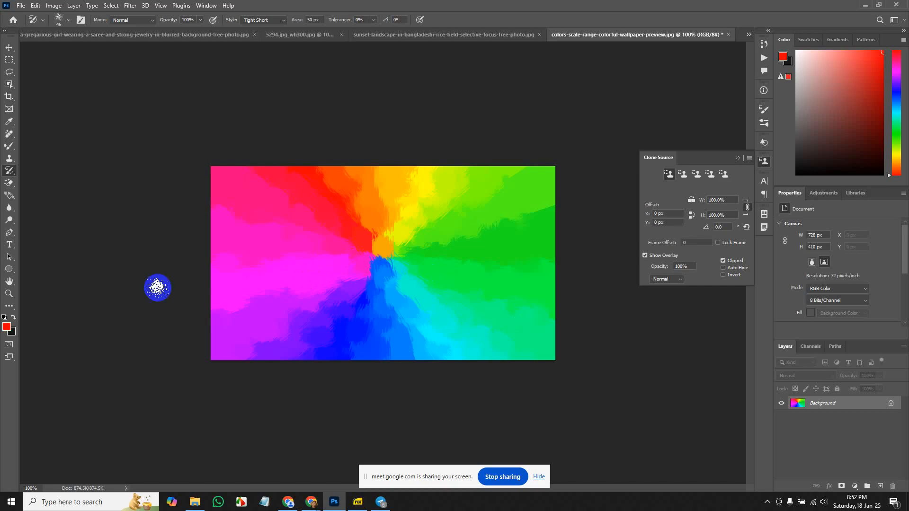
- Switch to the Eraser Tool and erase an irregular patch across the red and magenta areas of the colour wheel
right_click(9, 174)
right_click(9, 173)
right_click(9, 174)
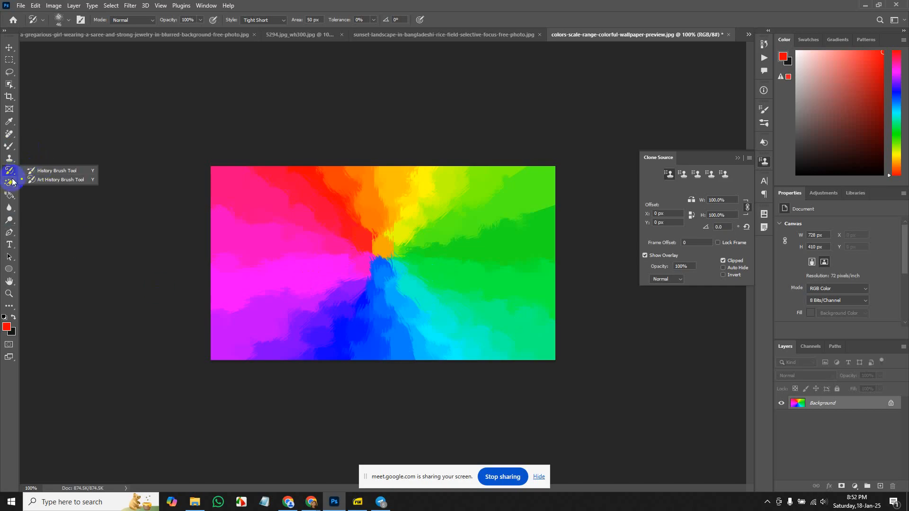
left_click(9, 183)
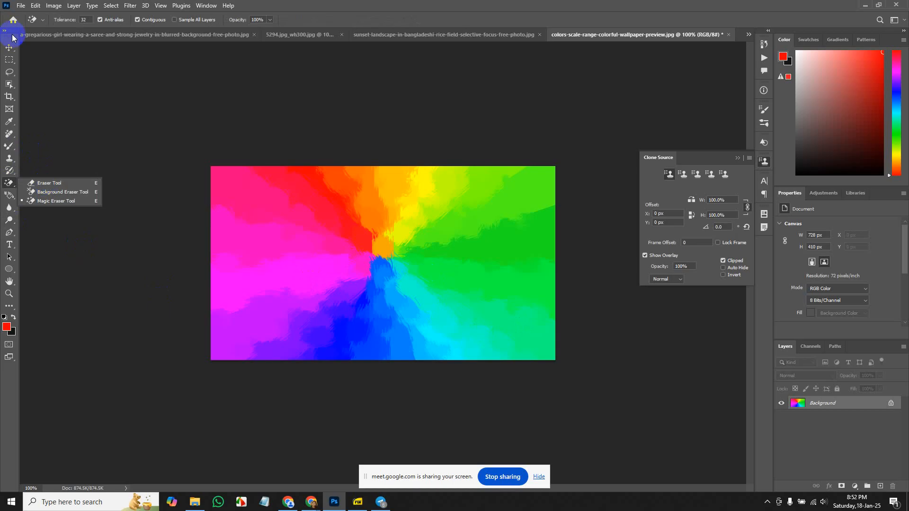
left_click(38, 183)
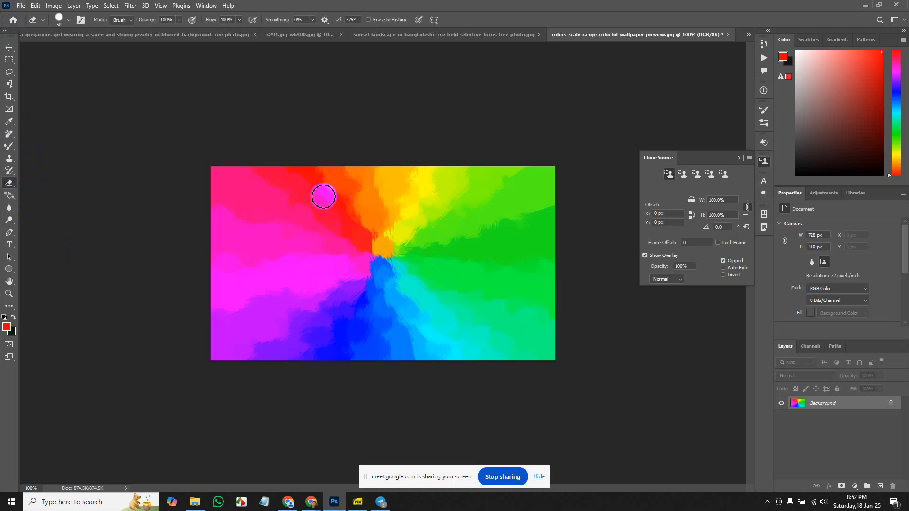
mouse_move(312, 198)
left_mouse_down()
mouse_move(280, 219)
mouse_move(330, 208)
mouse_move(298, 280)
mouse_move(293, 218)
left_mouse_up()
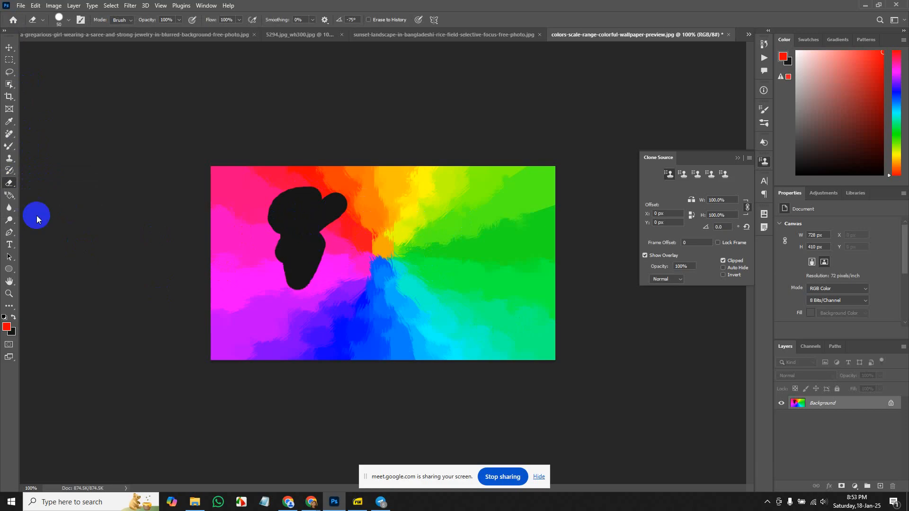
- With the Eraser Tool, erase one round spot in the orange area beside the erased patch
left_click(9, 187)
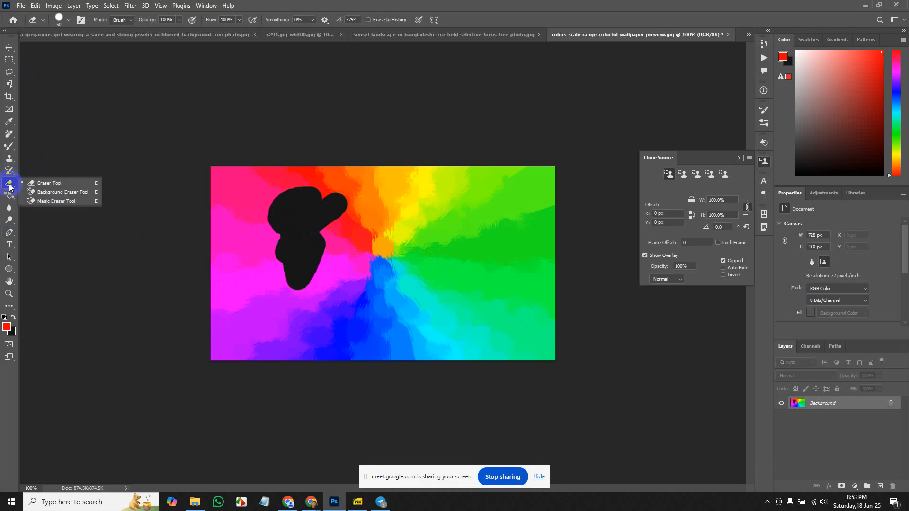
left_click(37, 182)
left_click(325, 221)
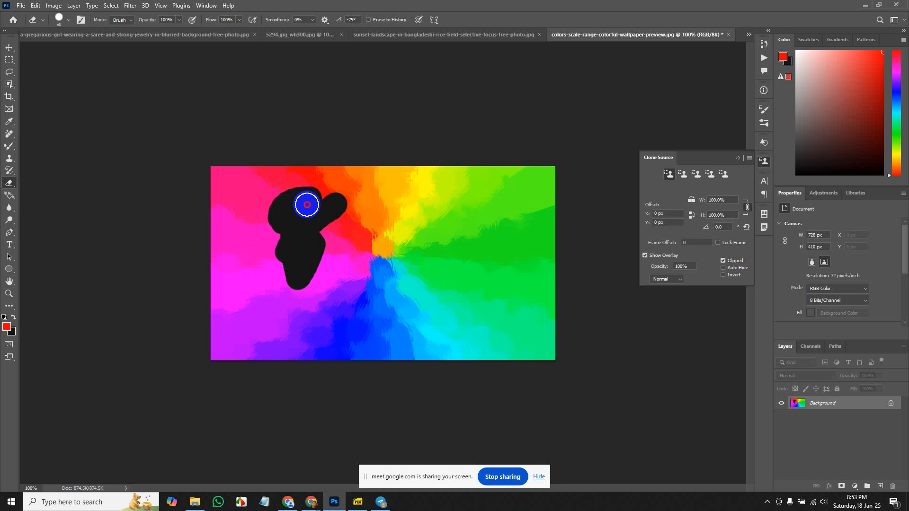
left_click(7, 184)
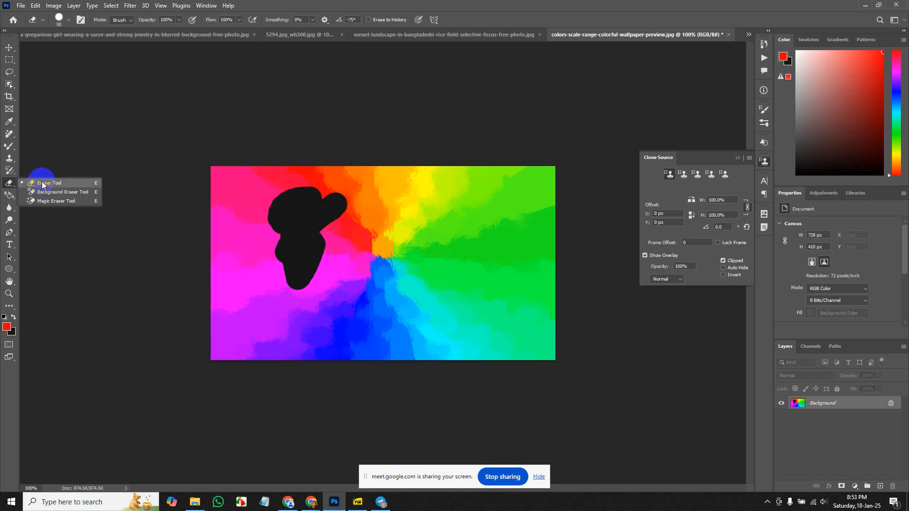
left_click(41, 181)
left_click(371, 203)
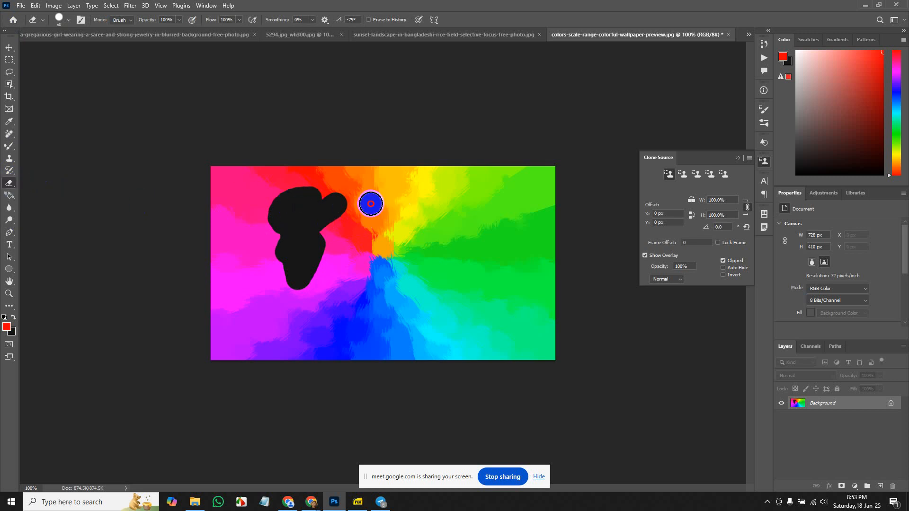
- Set the Eraser's opacity to 1% and enable Erase to History
left_click(67, 21)
left_click(68, 20)
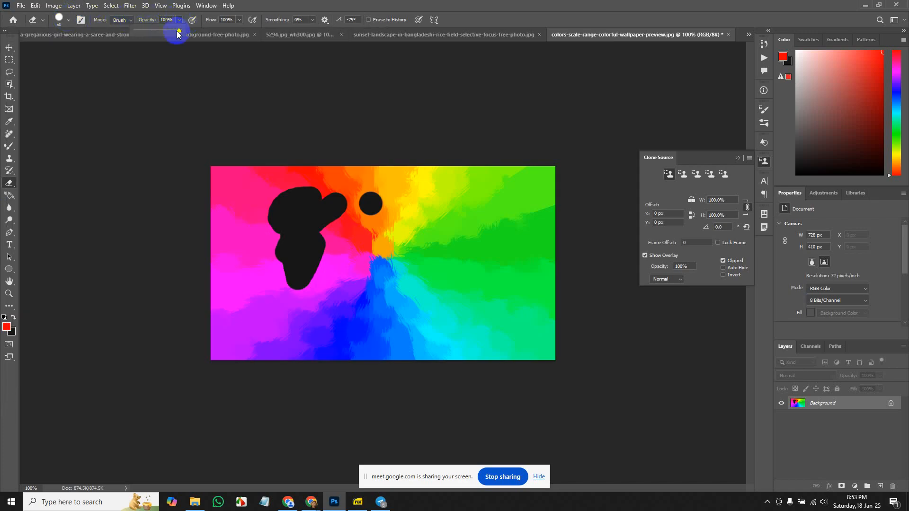
left_click_drag(178, 33, 122, 35)
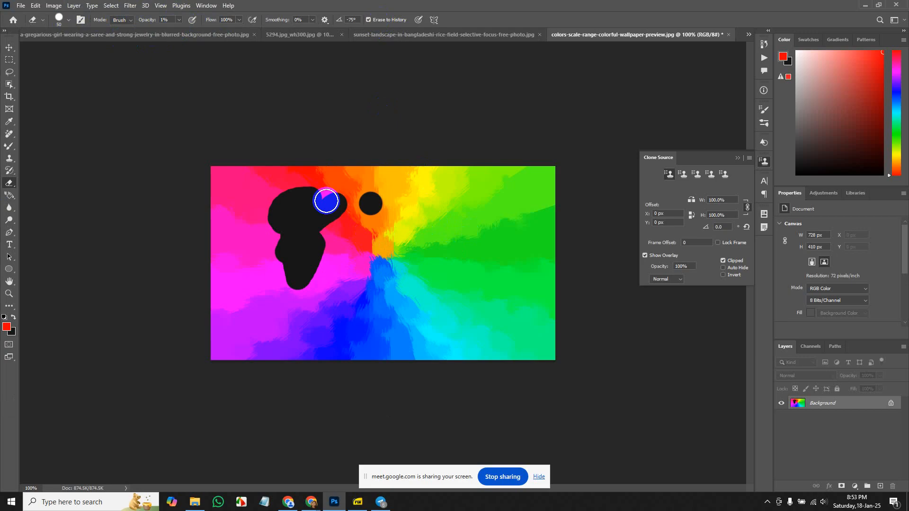
left_click(21, 5)
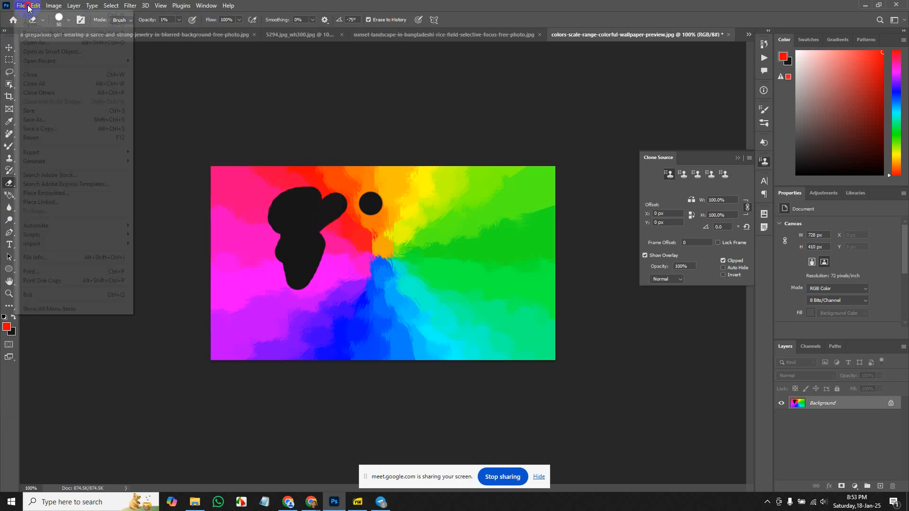
left_click(28, 25)
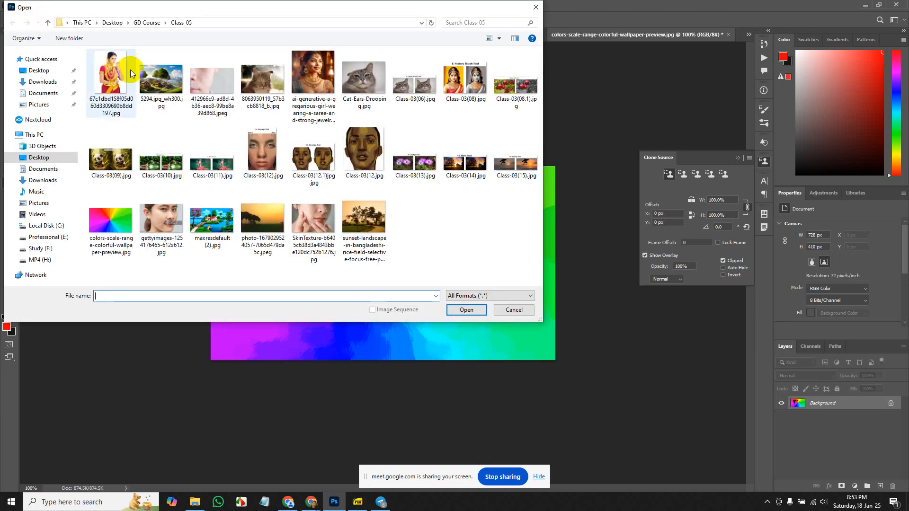
double_click(253, 87)
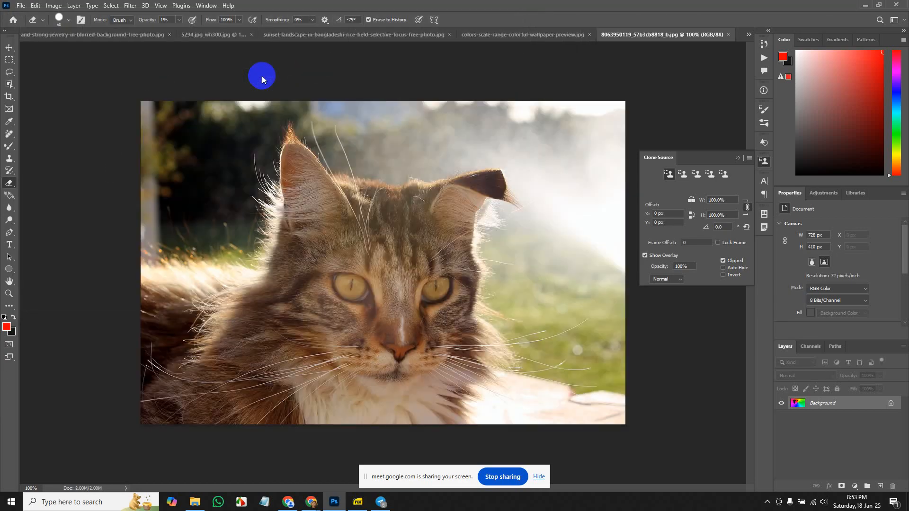
mouse_move(379, 124)
left_mouse_down()
mouse_move(382, 148)
mouse_move(445, 137)
mouse_move(445, 157)
left_mouse_up()
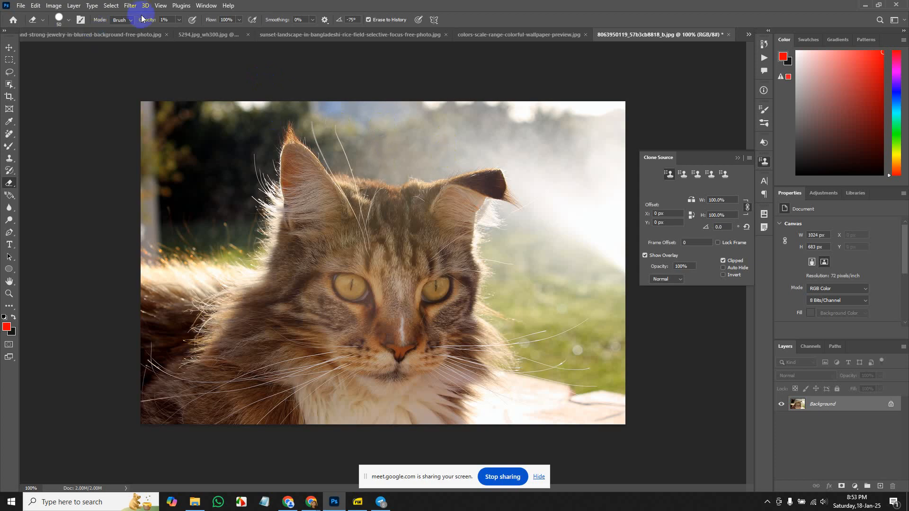
- Set the Eraser's opacity to 100% and keep the Eraser Tool in Brush mode
left_click_drag(185, 30, 233, 30)
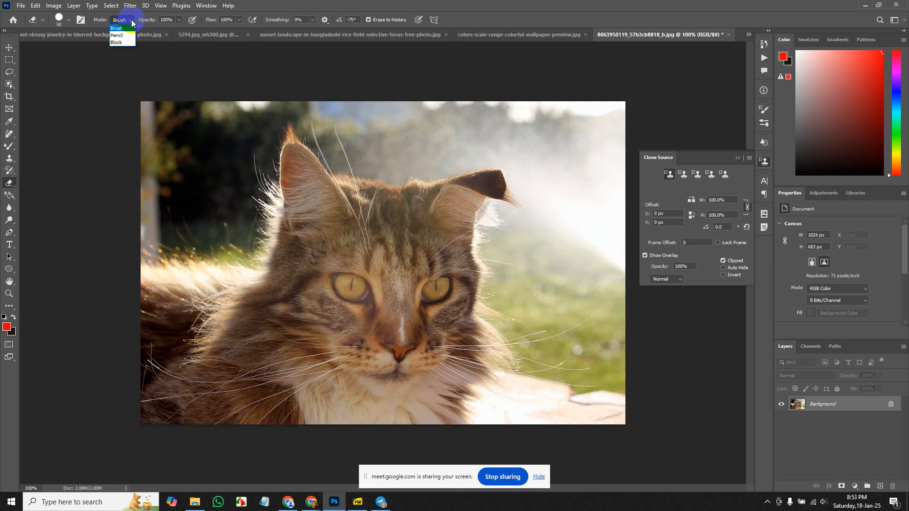
left_click(112, 43)
right_click(12, 184)
left_click(47, 184)
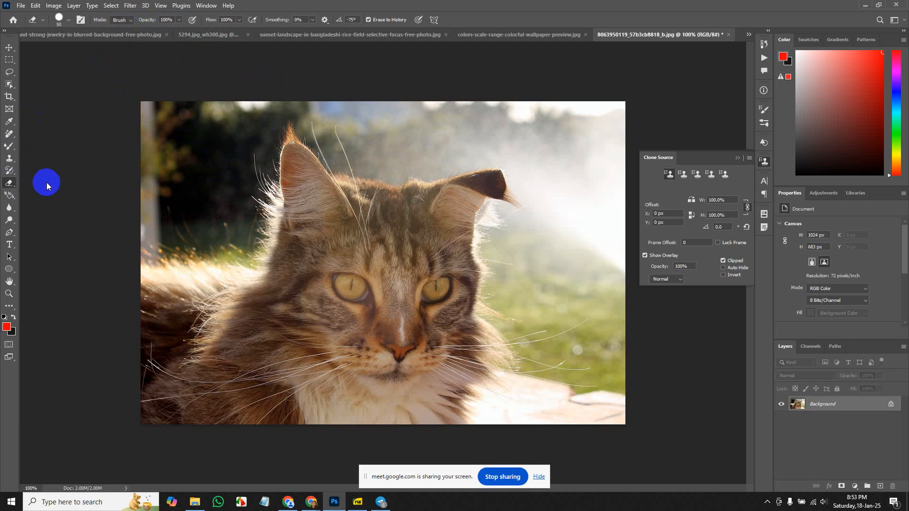
right_click(11, 184)
left_click(62, 184)
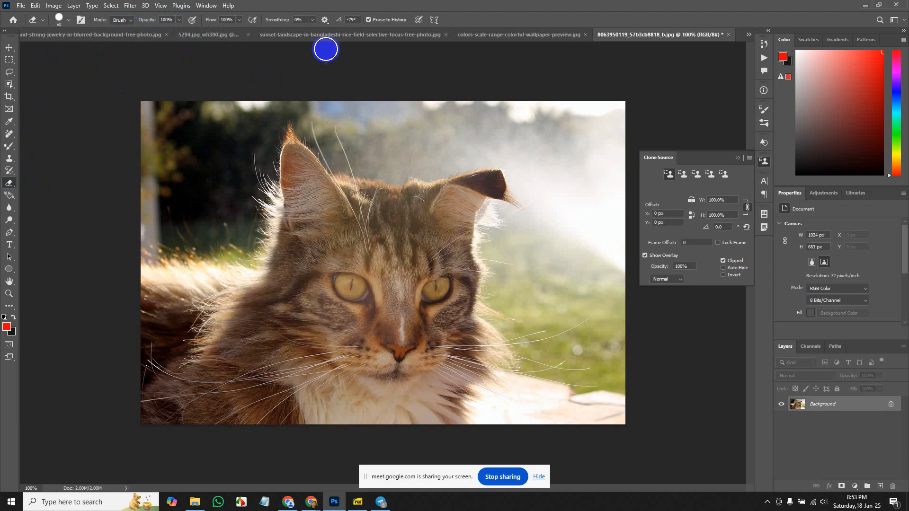
- Create a new 1920 x 1080 px RGB document at 72 ppi with a white background
left_click(331, 35)
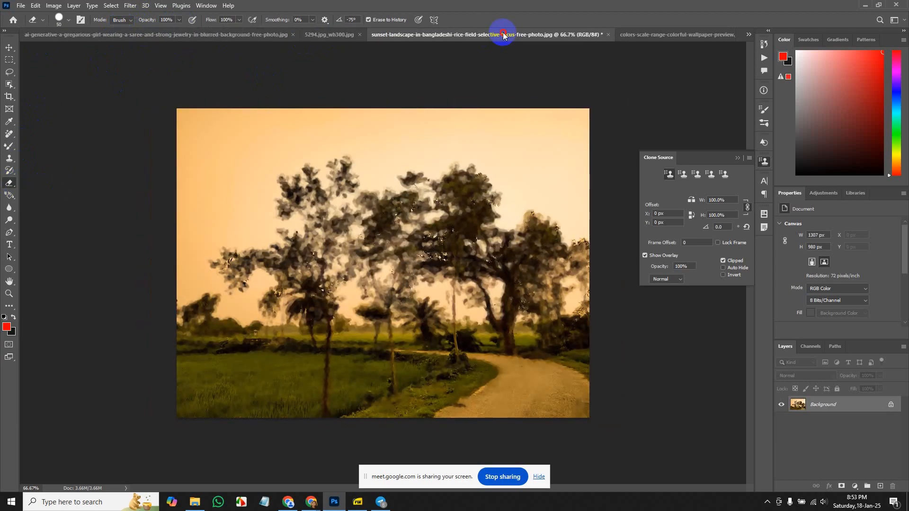
left_click(282, 35)
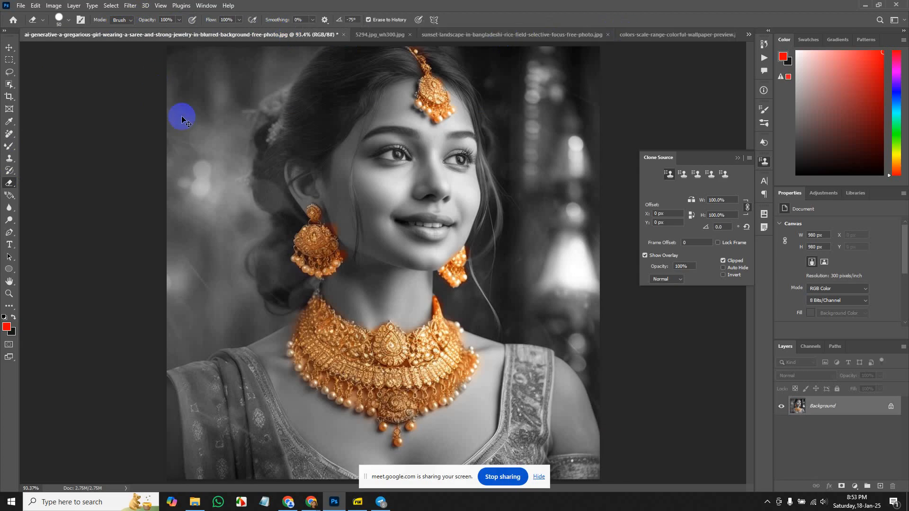
key("ctrl+n")
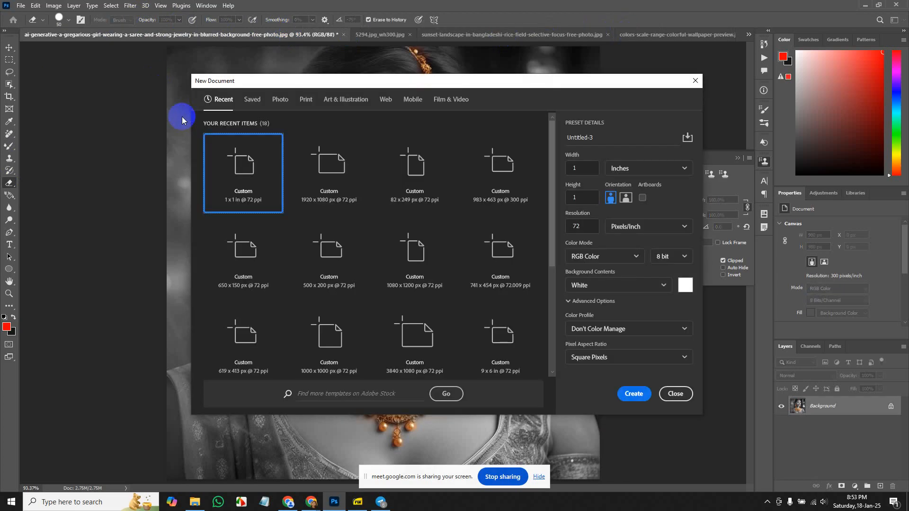
left_click(339, 176)
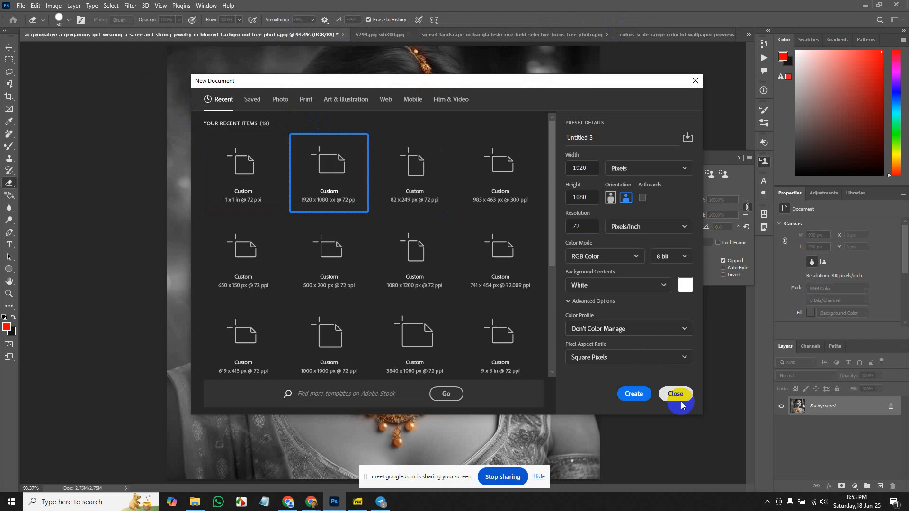
left_click(640, 395)
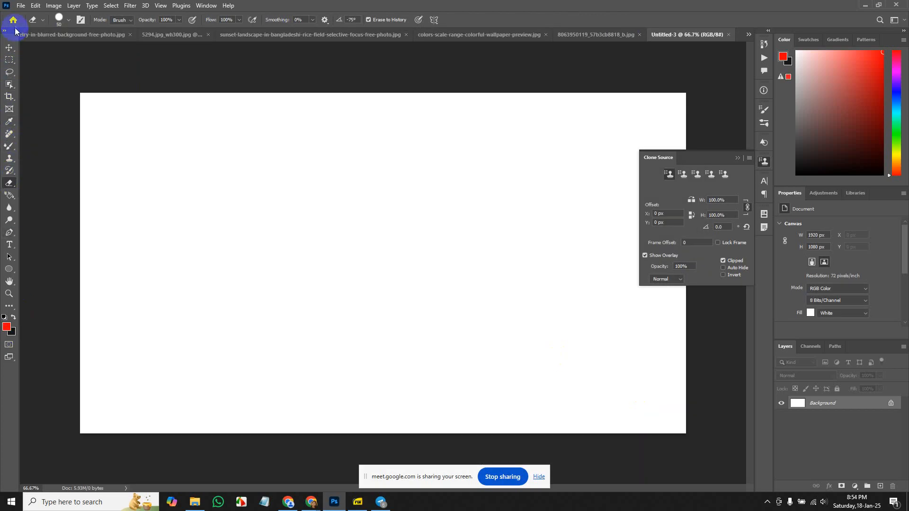
- Select a rectangle about 970 x 300 px in the canvas's upper middle and fill it with the red foreground colour
left_click(8, 60)
left_click_drag(223, 175, 527, 266)
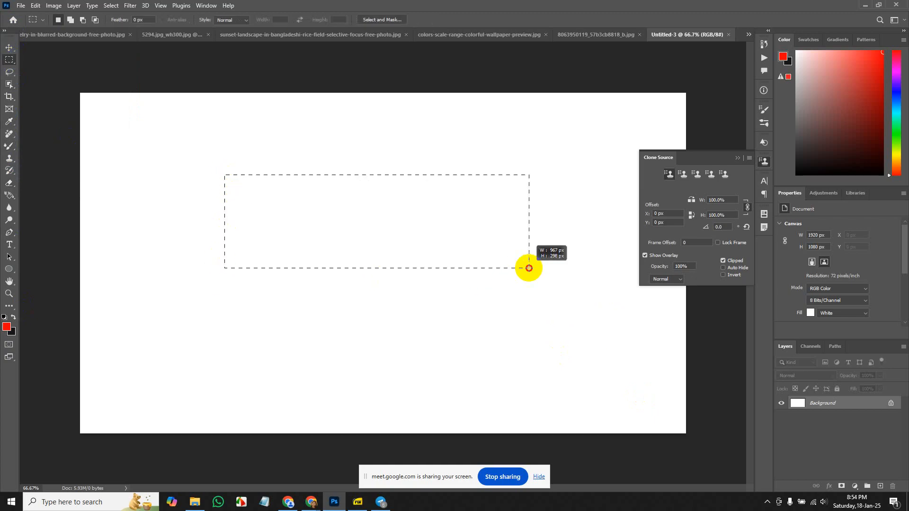
left_click(542, 326)
key("ctrl+z")
key("alt+BackSpace")
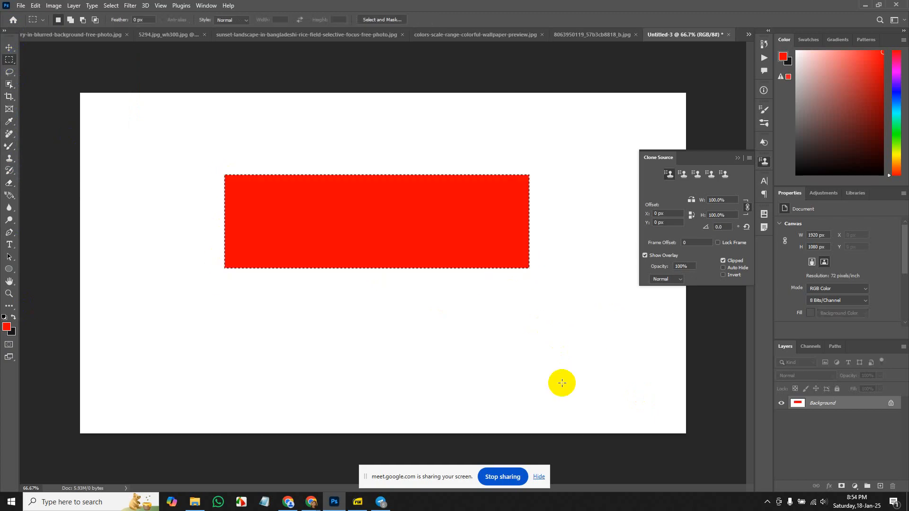
- Deselect the red rectangle and erase its left edge down to white with the Eraser Tool
key("ctrl+d")
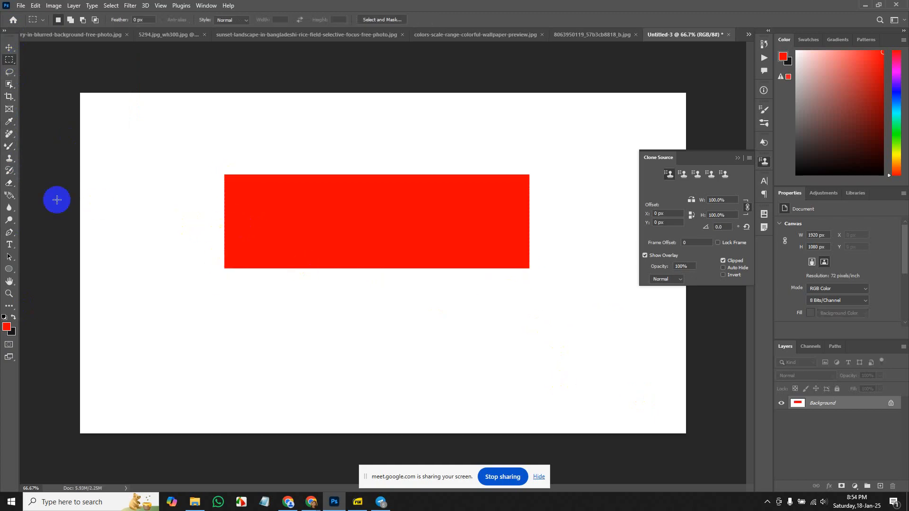
right_click(12, 190)
left_click(41, 180)
mouse_move(227, 195)
left_mouse_down()
mouse_move(248, 294)
mouse_move(218, 276)
mouse_move(233, 257)
mouse_move(222, 190)
mouse_move(233, 164)
mouse_move(237, 212)
mouse_move(253, 196)
mouse_move(255, 206)
mouse_move(267, 263)
left_mouse_up()
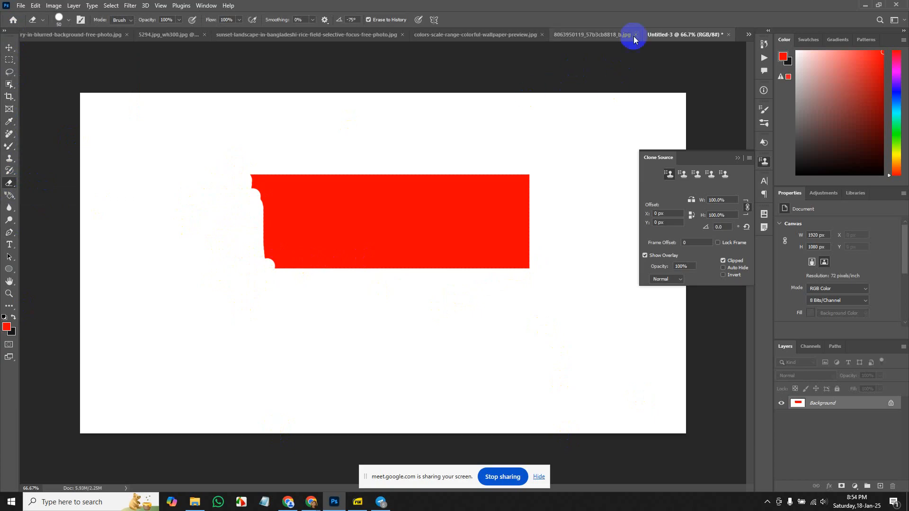
- Close the sunset landscape and colors-scale-range-colorful-wallpaper-preview.jpg documents without saving their changes
left_click(613, 33)
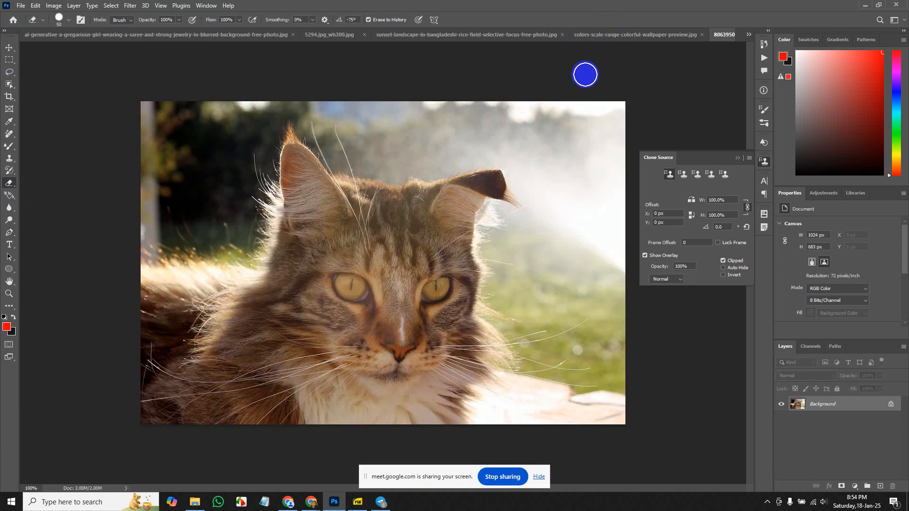
left_click(679, 33)
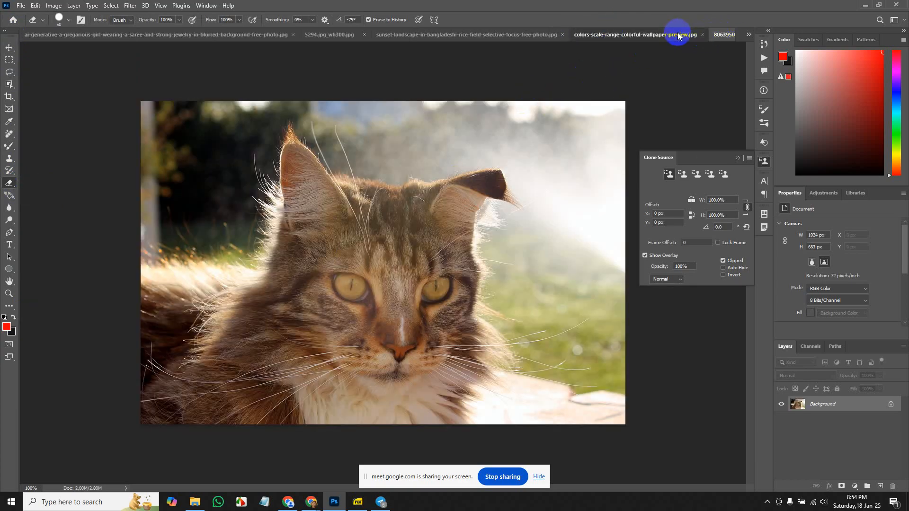
left_click(550, 33)
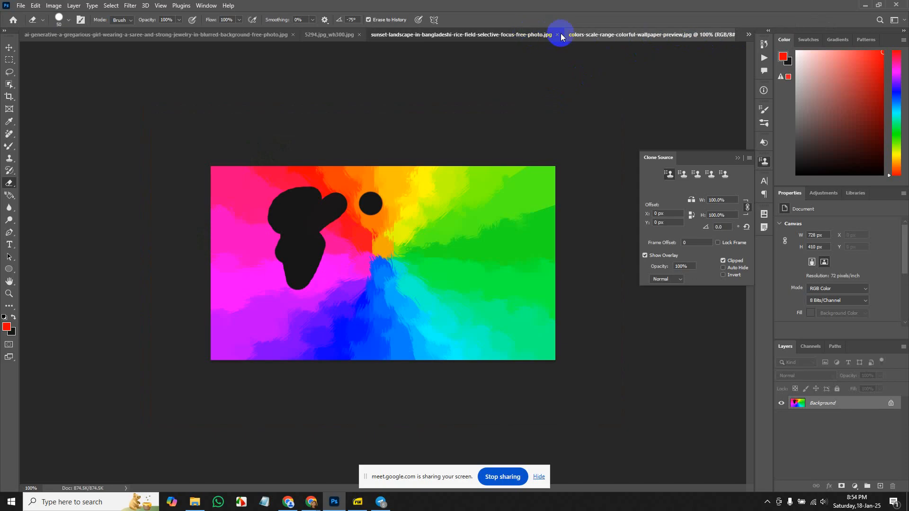
left_click(608, 35)
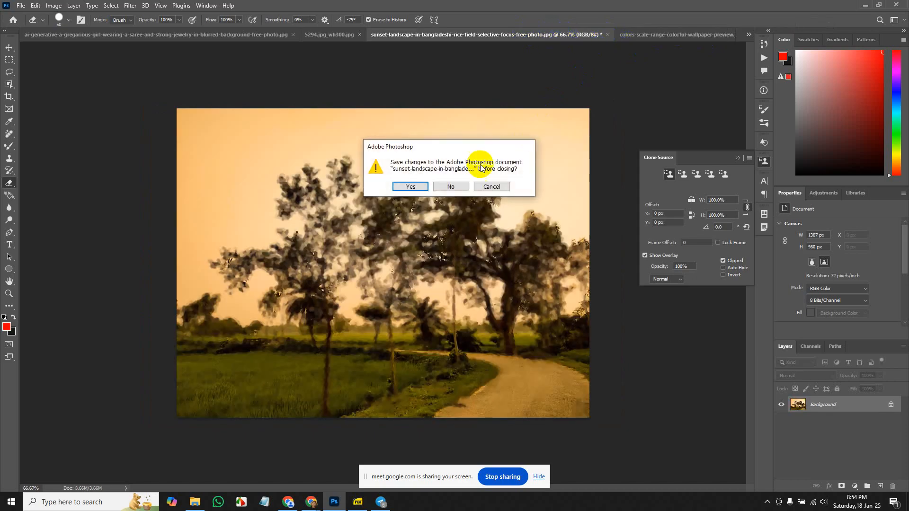
left_click(453, 186)
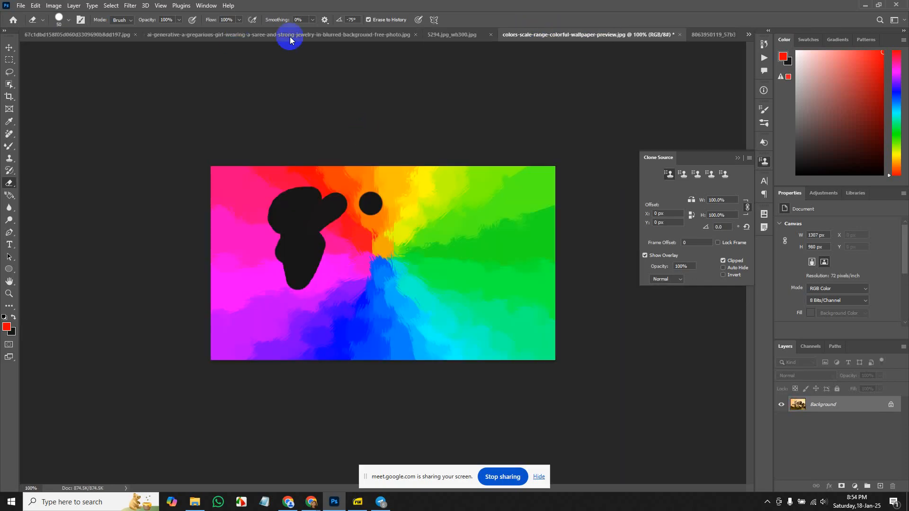
left_click(679, 34)
left_click(457, 185)
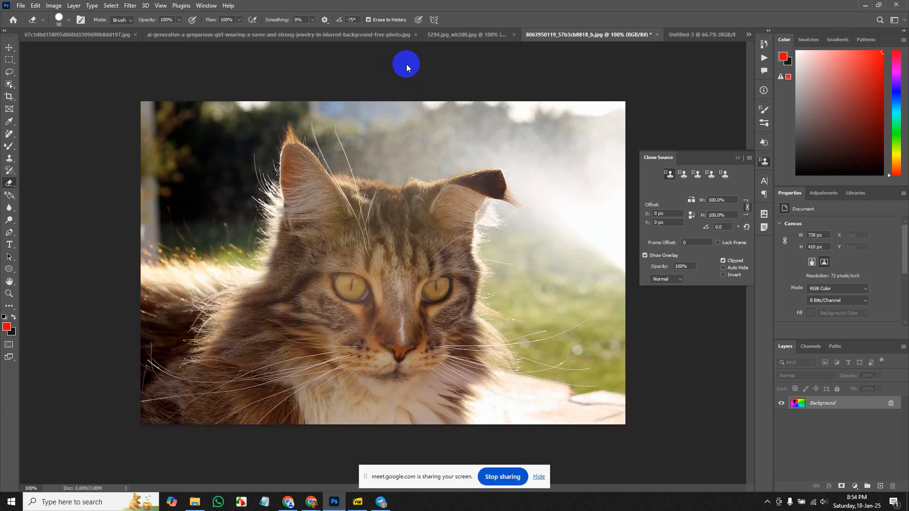
left_click(657, 34)
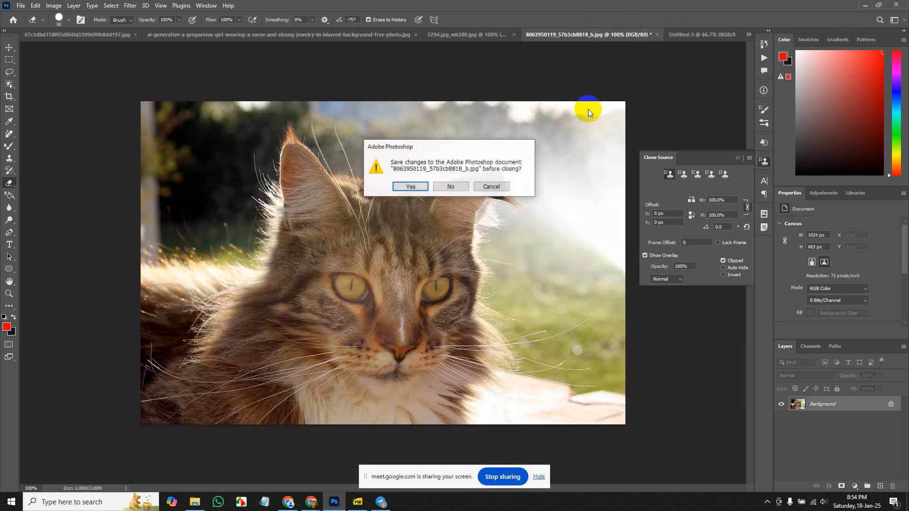
left_click(455, 187)
left_click(598, 37)
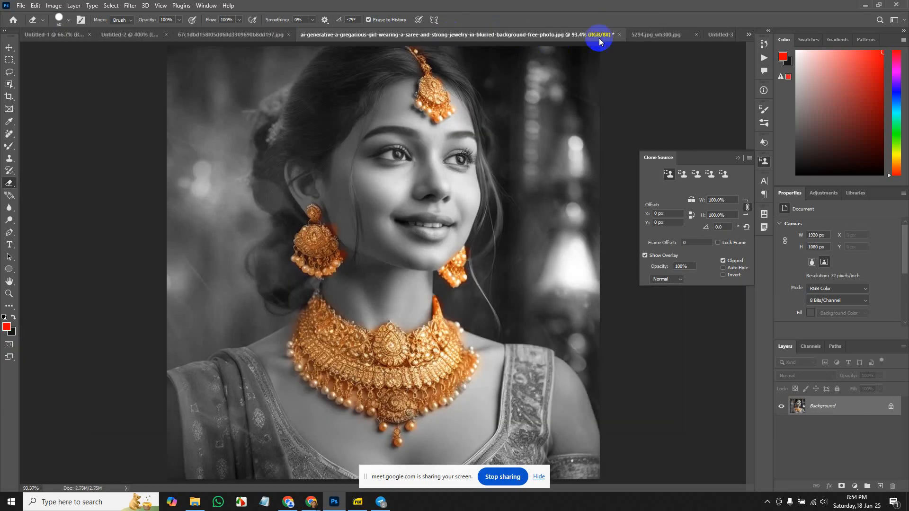
left_click(617, 36)
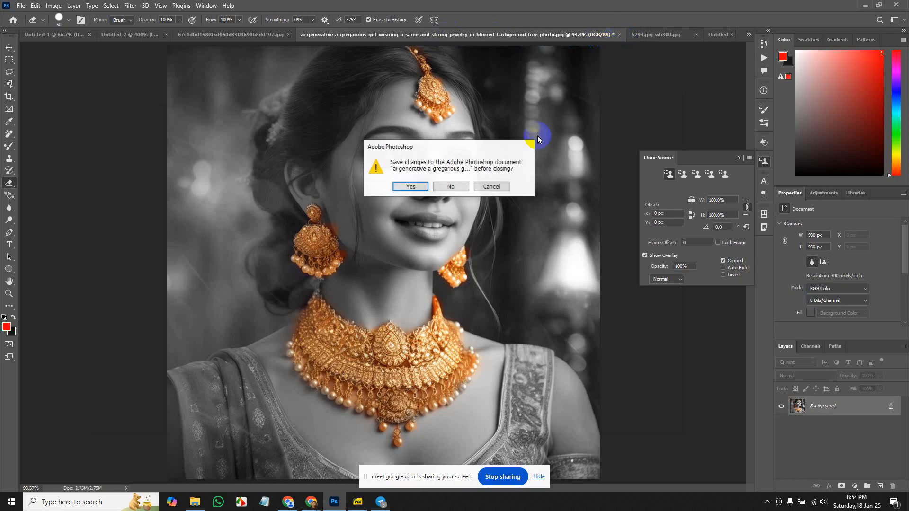
left_click(457, 186)
- Erase more of the red rectangle's left end in Untitled-3 and close 5294.jpg_wh300.jpg
mouse_move(259, 199)
left_mouse_down()
mouse_move(248, 169)
mouse_move(298, 208)
mouse_move(298, 262)
mouse_move(296, 204)
left_mouse_up()
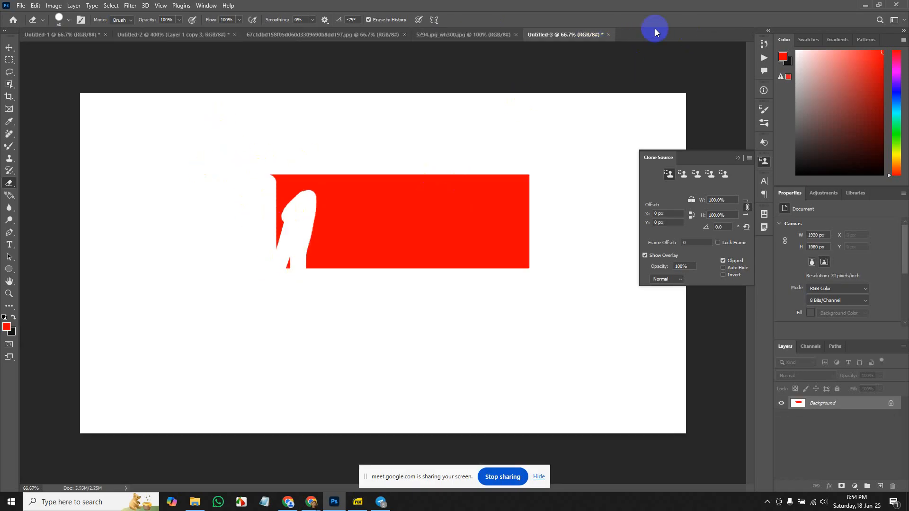
left_click(460, 31)
left_click(516, 36)
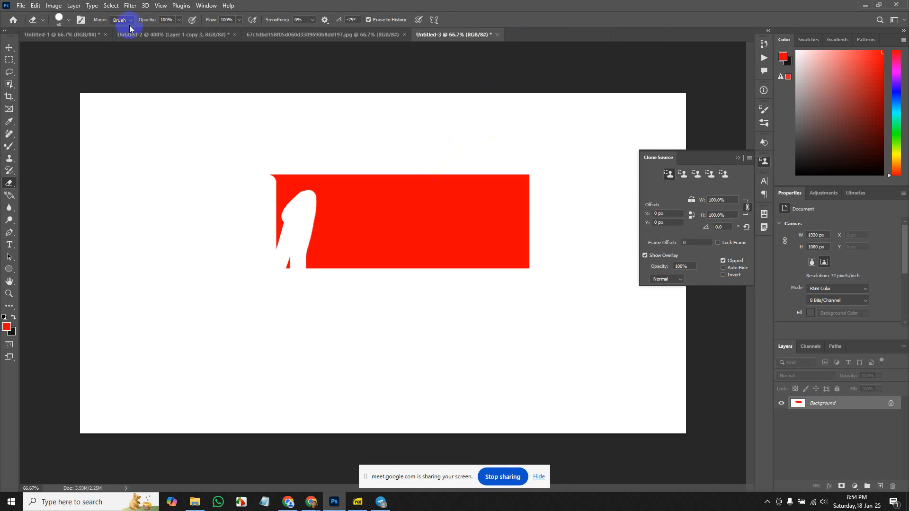
- Open the ai-generative photo of the girl wearing a saree and jewelry from the Class-05 folder
left_click(7, 184)
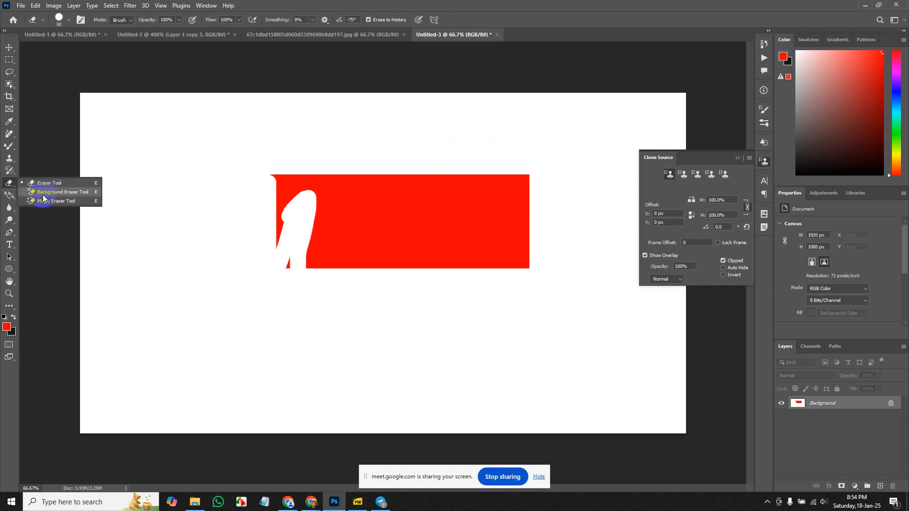
left_click(21, 7)
left_click(36, 27)
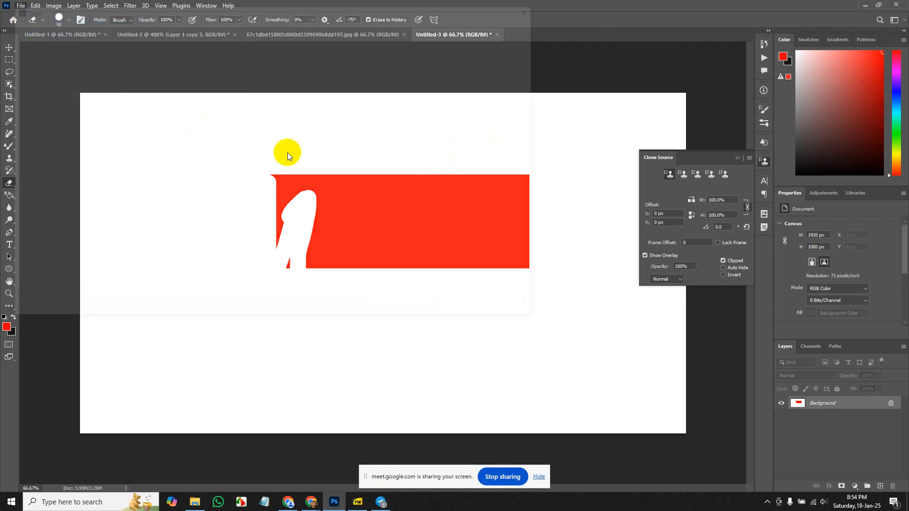
left_click(367, 218)
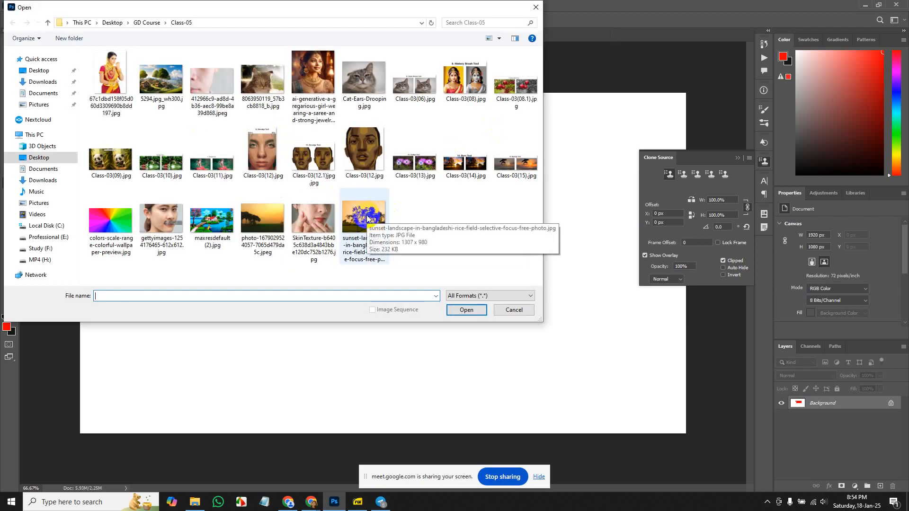
double_click(309, 63)
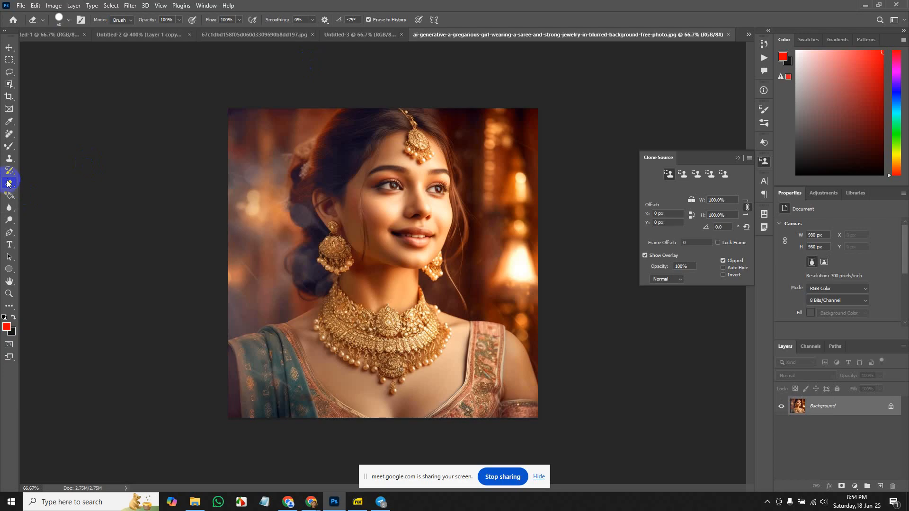
- Choose the Background Eraser Tool, try it on the blurred background left of the girl, and undo the erasure
right_click(8, 184)
left_click(47, 192)
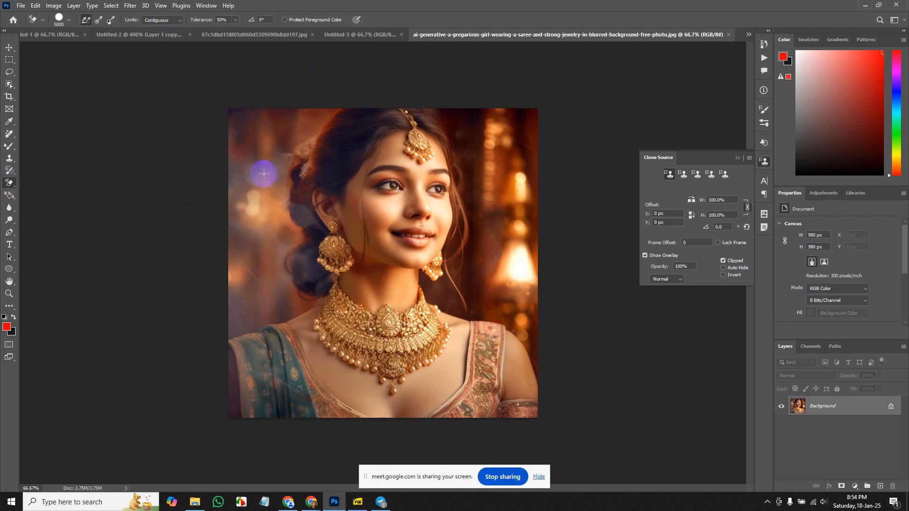
left_click(264, 214)
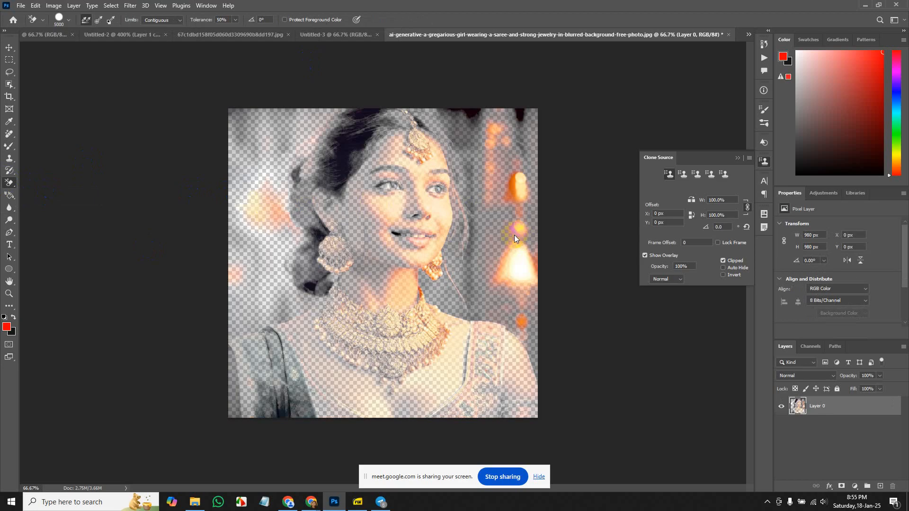
key("ctrl+z")
left_click(21, 5)
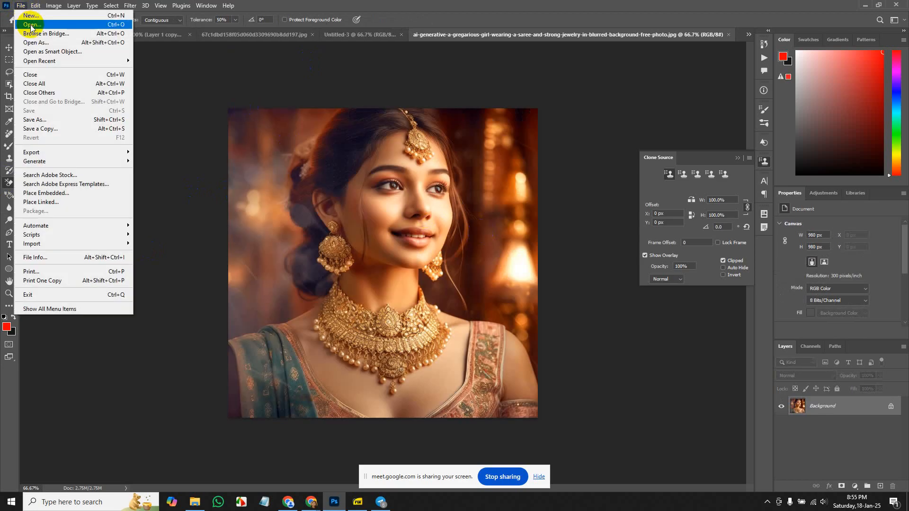
left_click(29, 23)
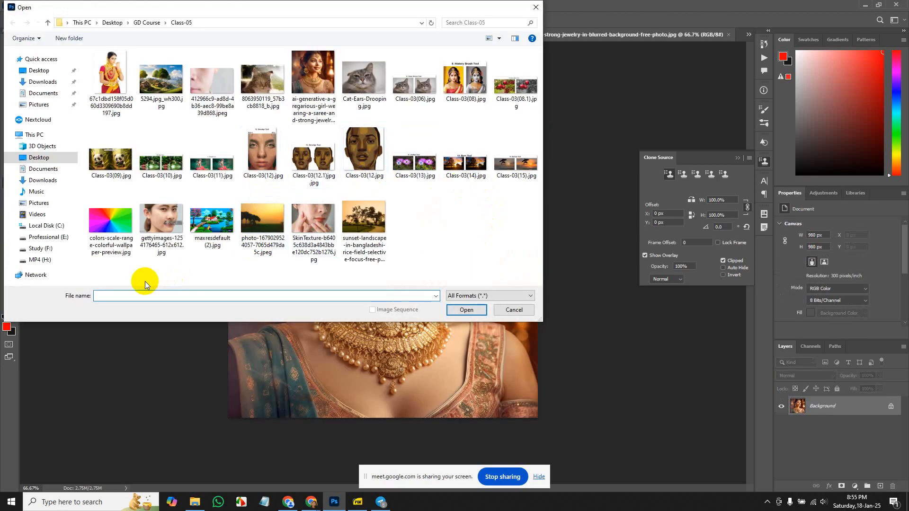
double_click(161, 220)
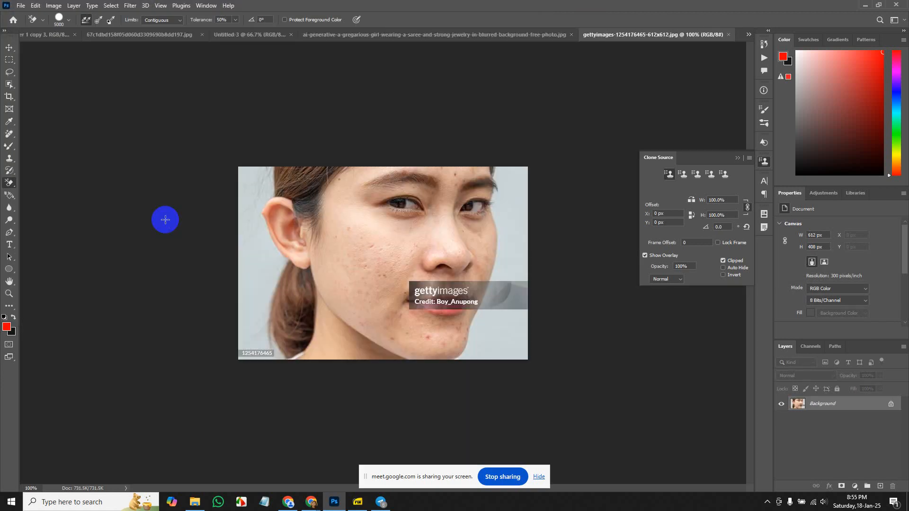
- Try the Background Eraser on the grey backdrop at both sides of the woman's face, undoing each erasure
left_click(248, 274)
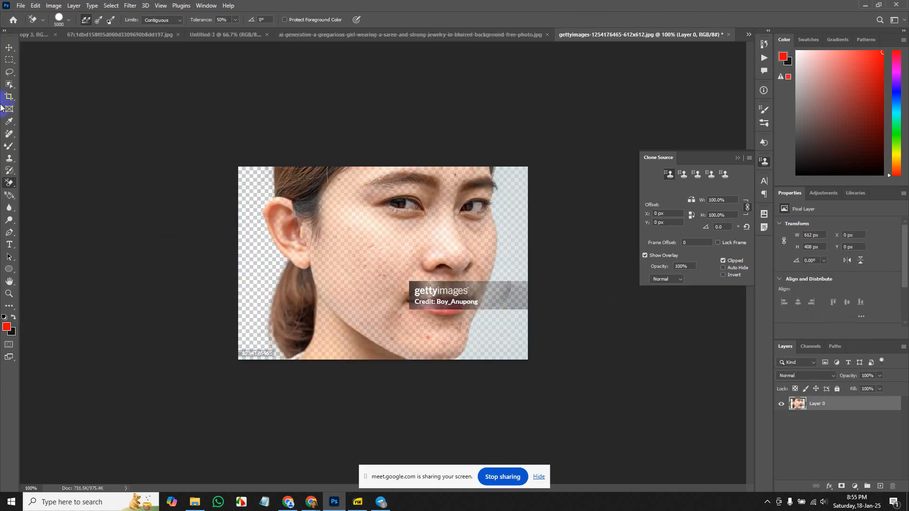
right_click(9, 189)
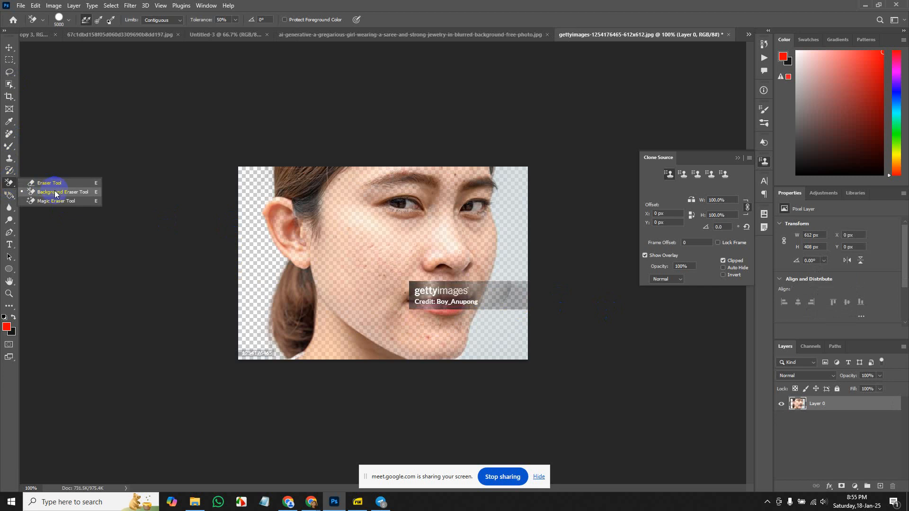
left_click(55, 192)
key("ctrl+z")
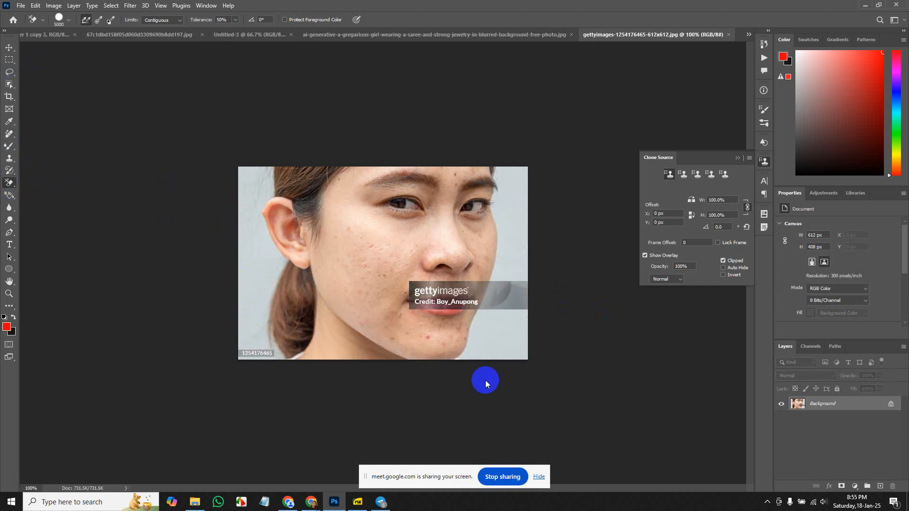
left_click(518, 349)
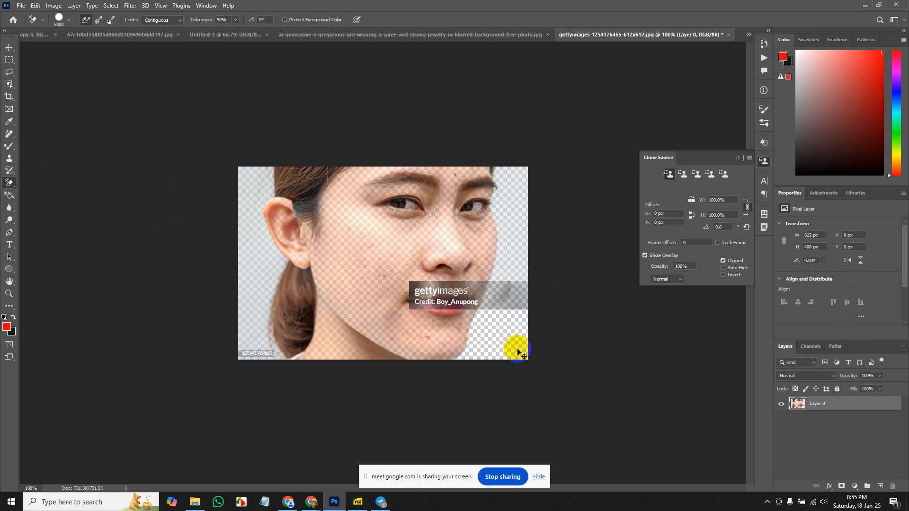
key("ctrl+z")
- Open 412966c9-ad8d-4b36-aec8-99be8a39d868.jpeg and erase the plain grey backdrop beside the face with the Background Eraser
left_click(21, 5)
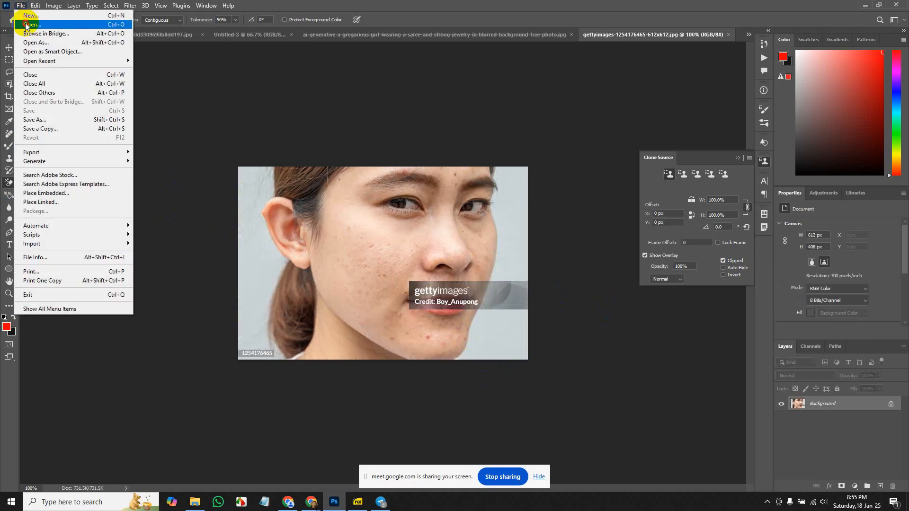
left_click(25, 24)
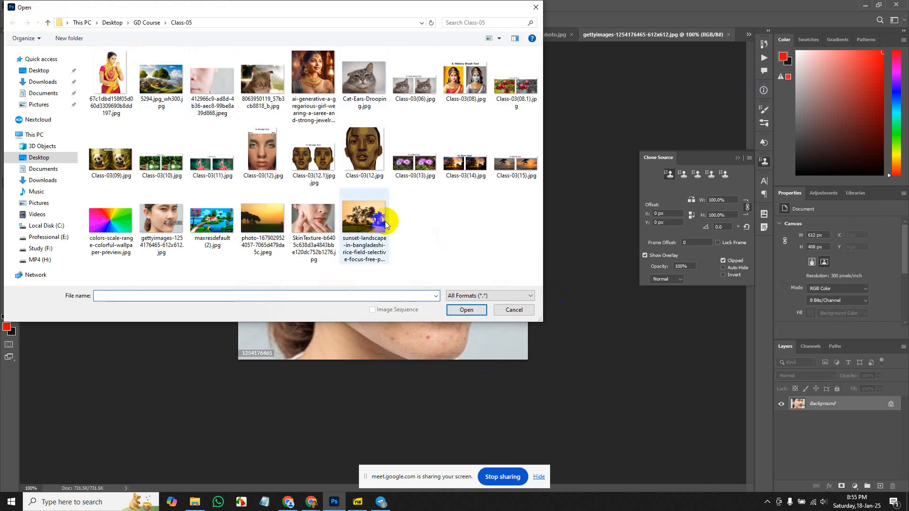
double_click(217, 75)
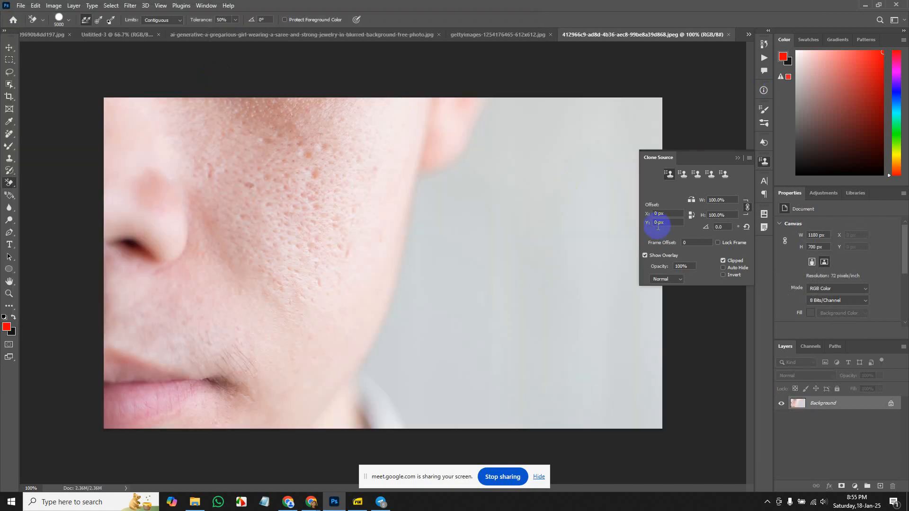
left_click(602, 328)
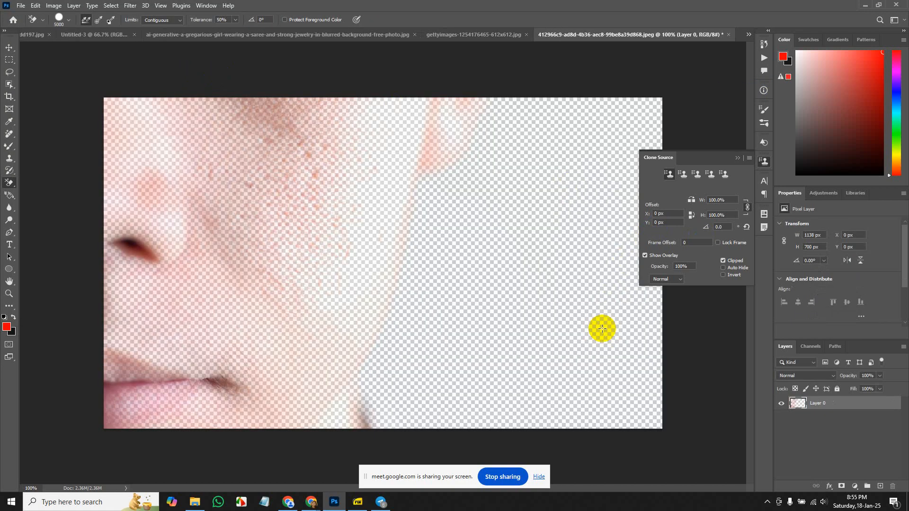
right_click(8, 188)
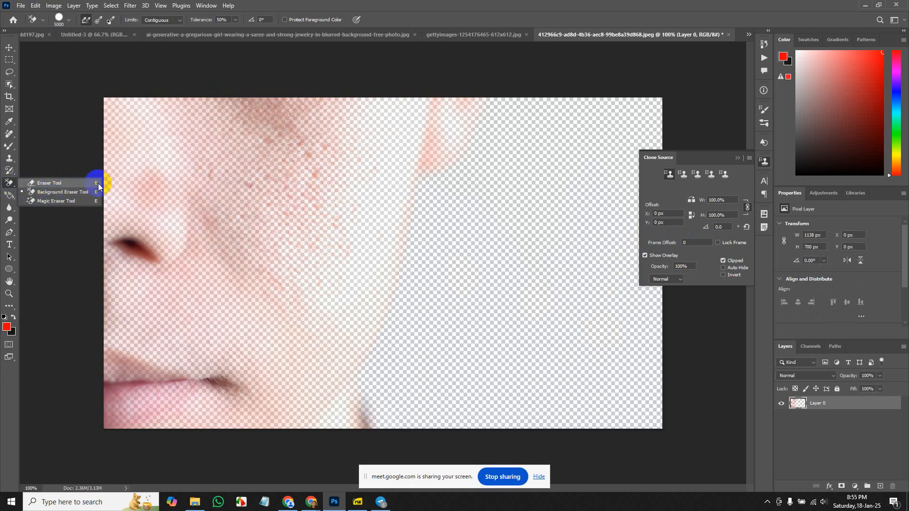
left_click(10, 186)
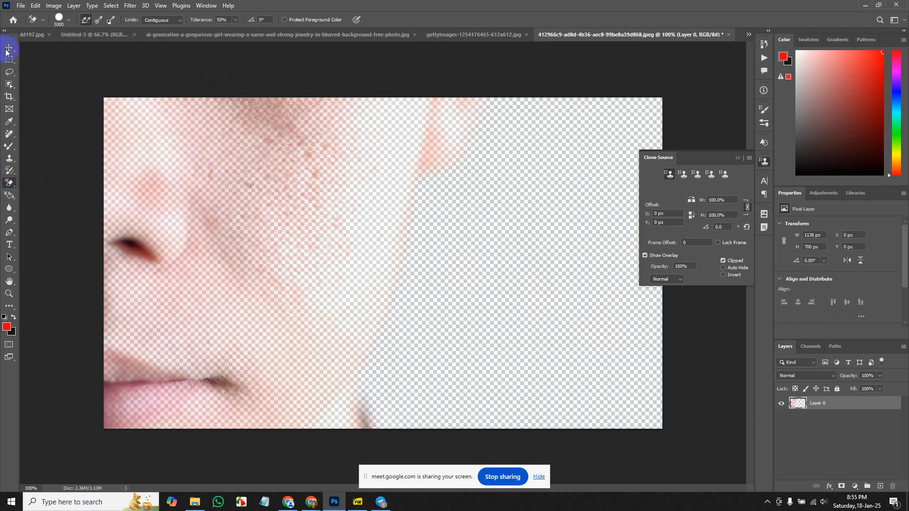
left_click(22, 6)
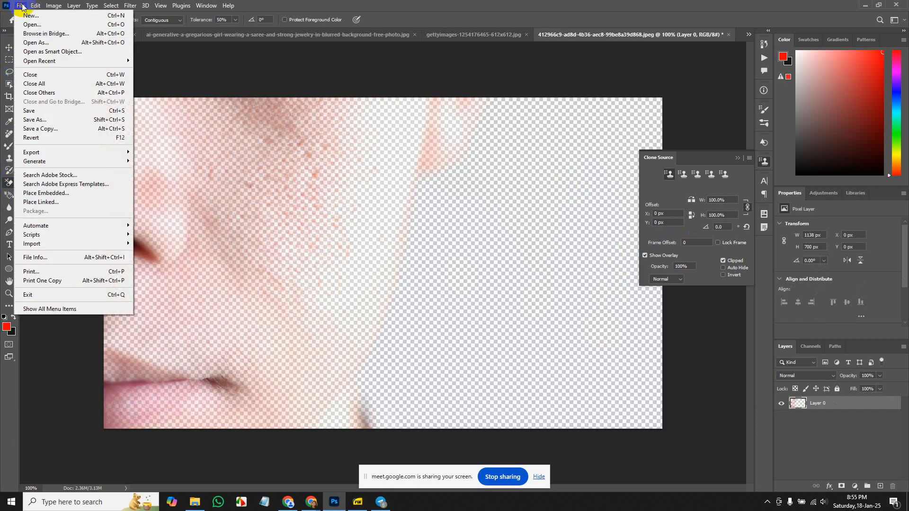
left_click(22, 6)
left_click(21, 6)
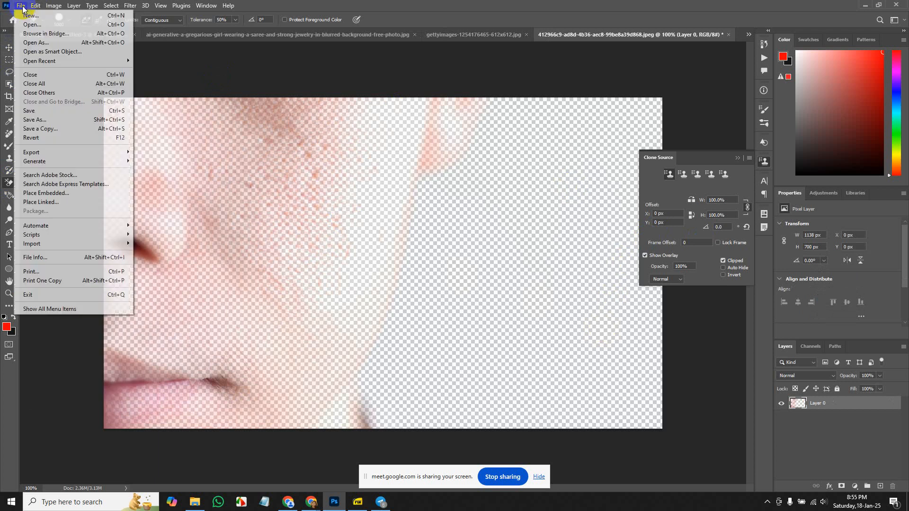
left_click(636, 32)
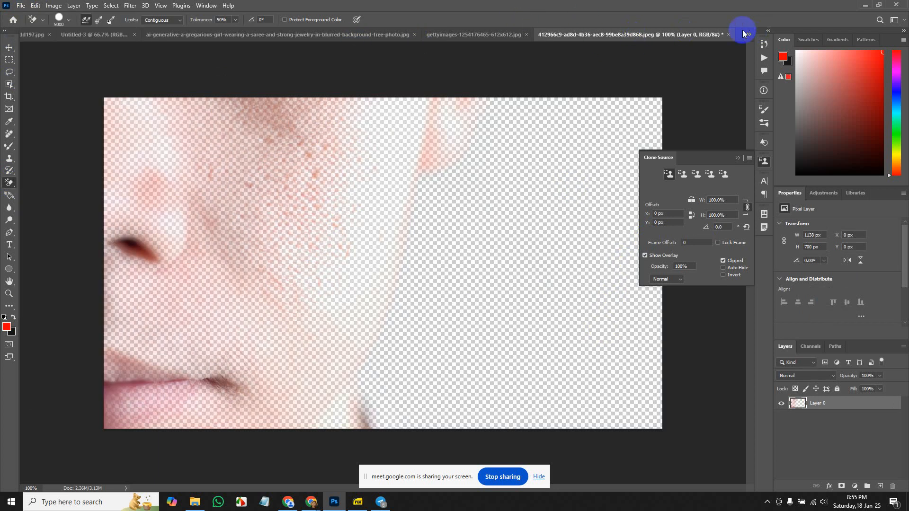
- Close 412966c9-ad8d-4b36-aec8-99be8a39d868.jpeg without saving, plus the gettyimages face photo and the photo of the girl wearing a saree
left_click(728, 36)
left_click(451, 187)
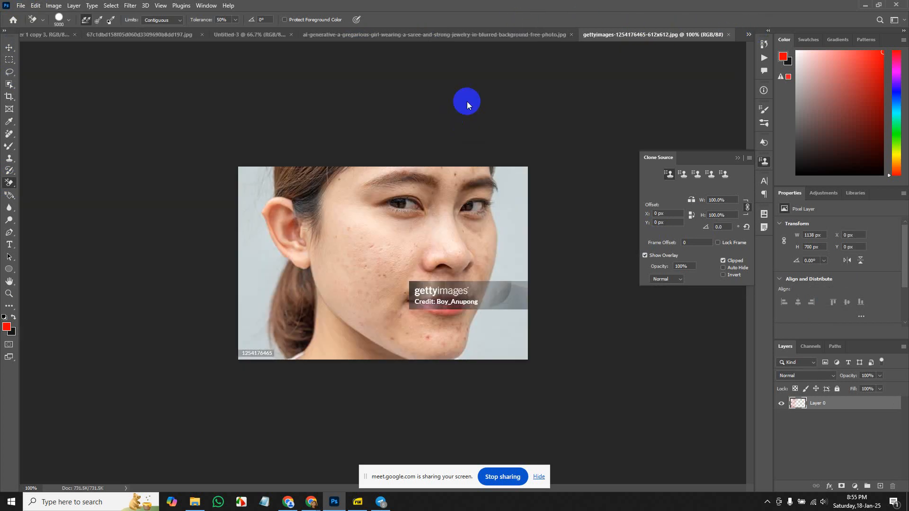
left_click(728, 35)
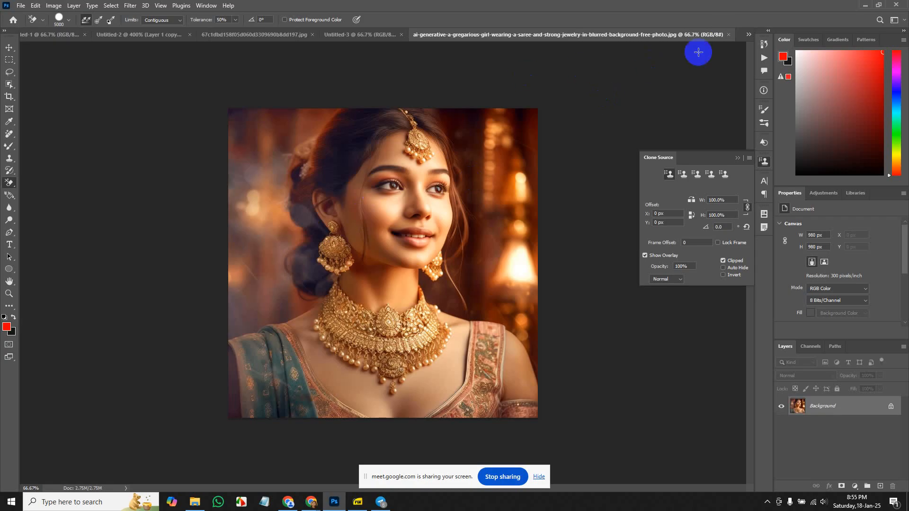
left_click(730, 34)
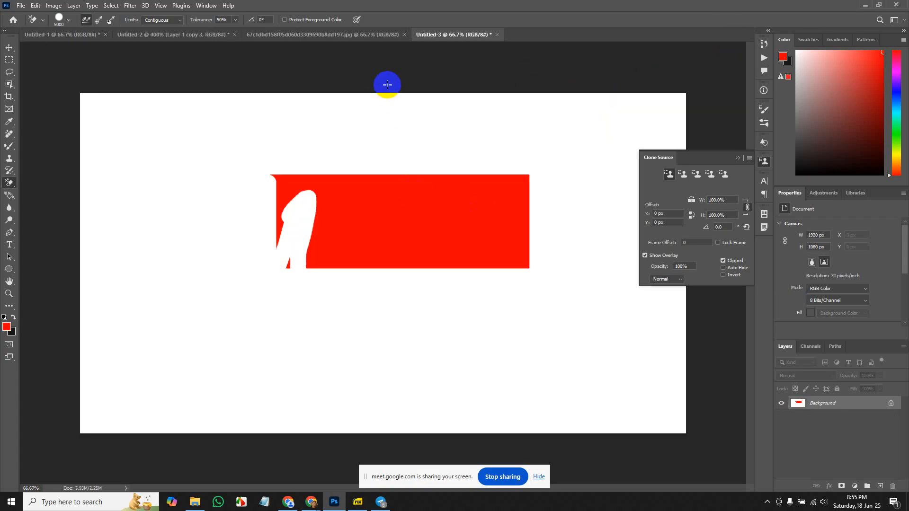
- Try the Background Eraser on the white area around the red shape in Untitled-3, undo it, and erase the white area again
left_click(142, 172)
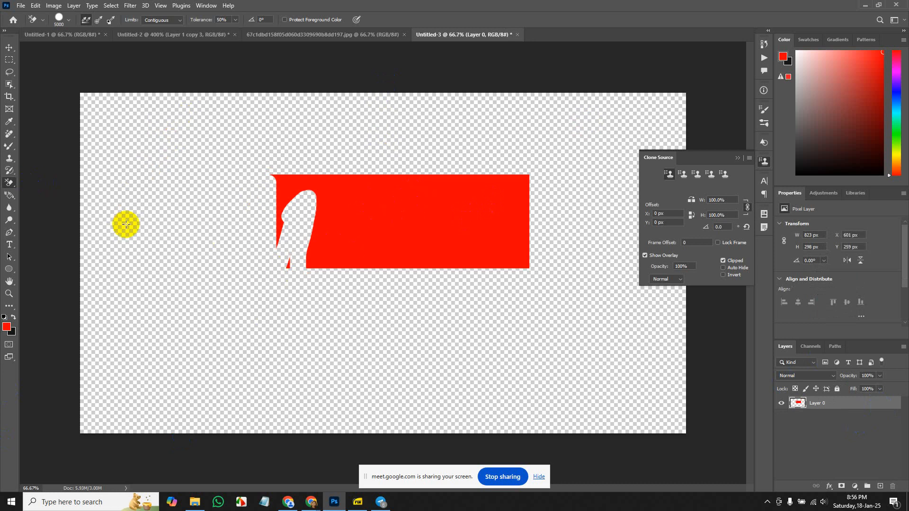
key("ctrl+z")
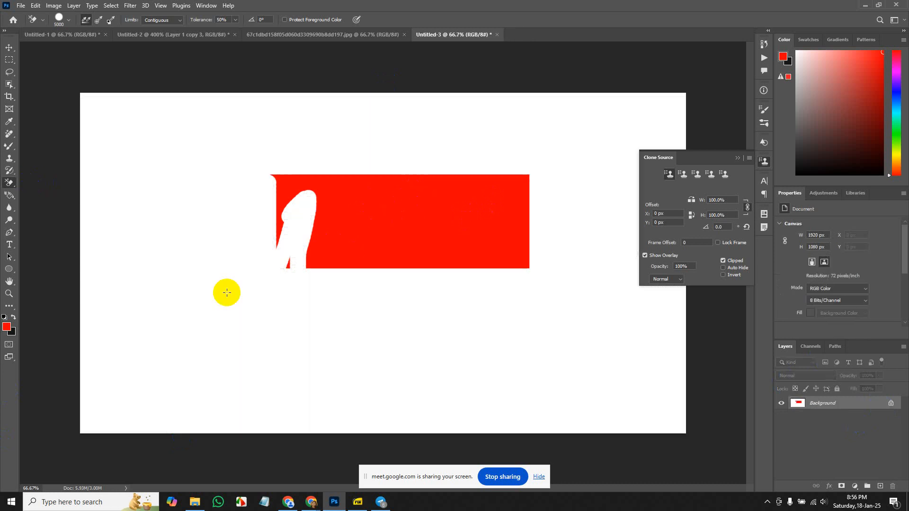
left_click(215, 174)
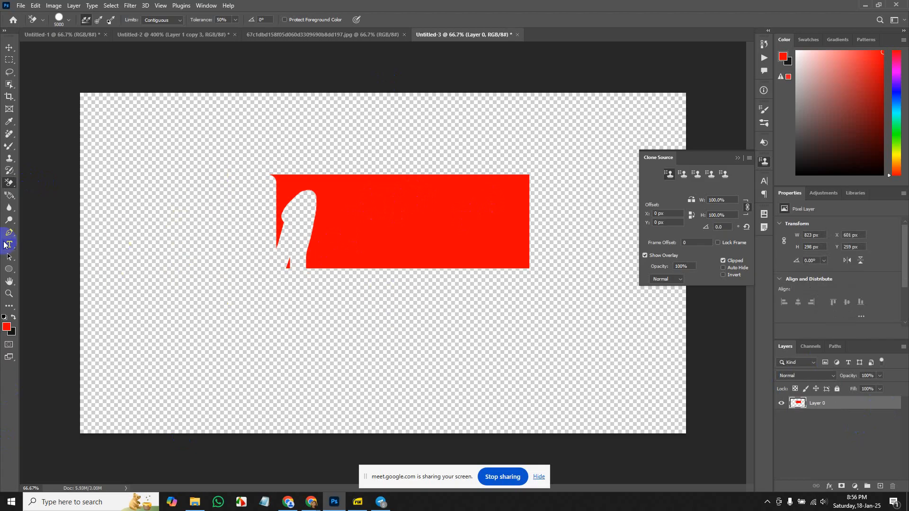
- Close the photo 67c1dbd158f05d060d3309690b8dd197.jpg, look through the other open documents, and return to Untitled-3
left_click(377, 35)
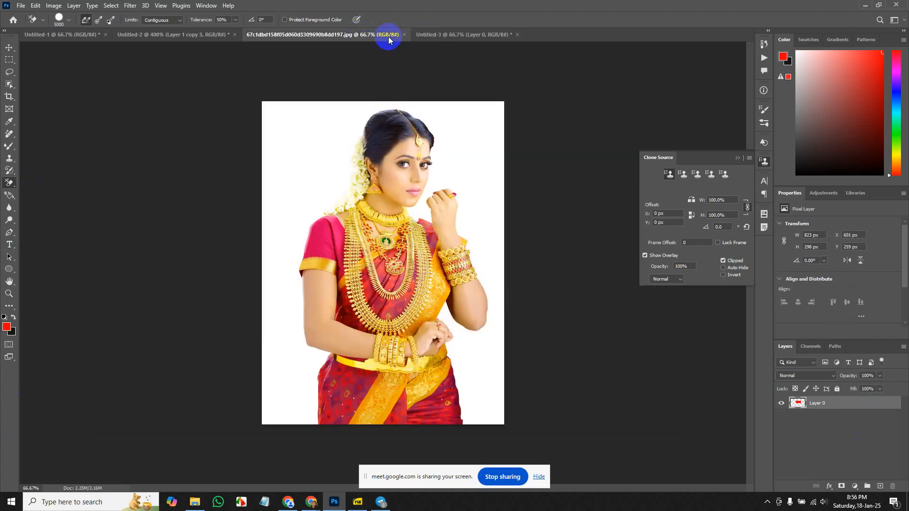
left_click(403, 35)
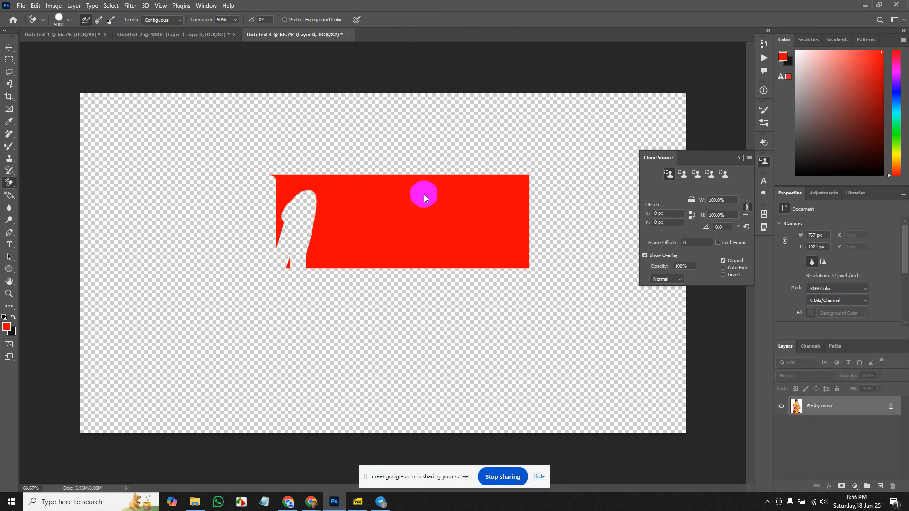
left_click(173, 34)
left_click(86, 35)
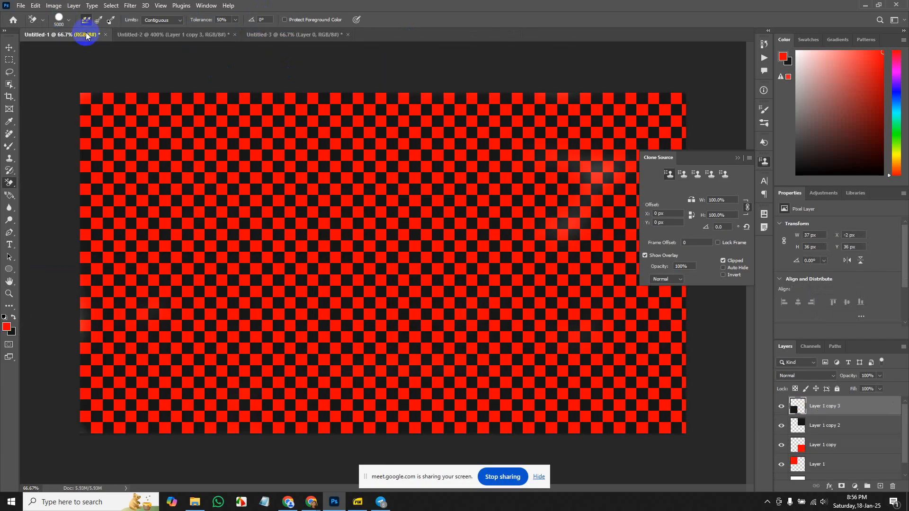
left_click(282, 35)
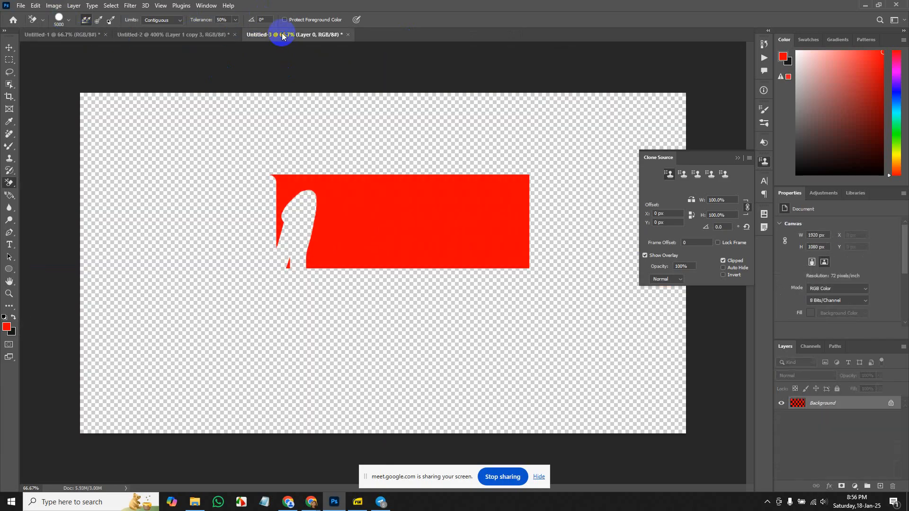
- Review the eraser tool group and undo the erasure of the white background in Untitled-3
right_click(10, 183)
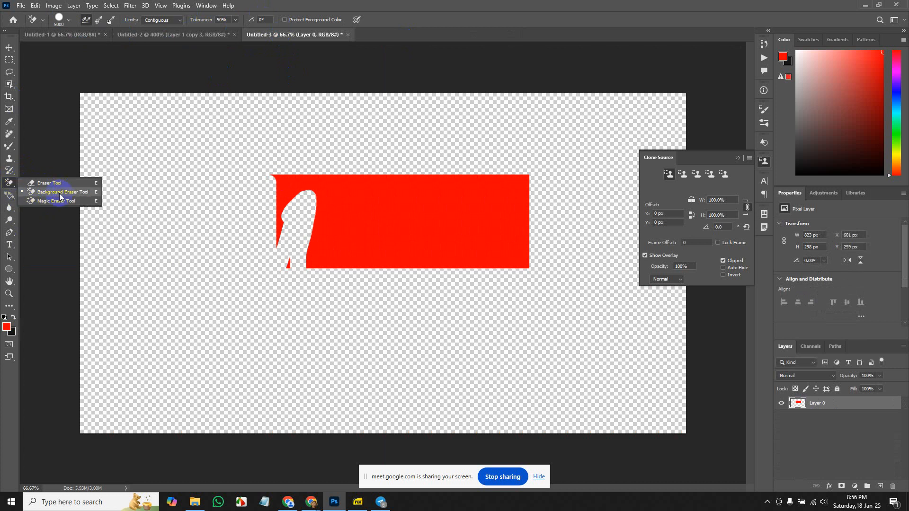
left_click(8, 184)
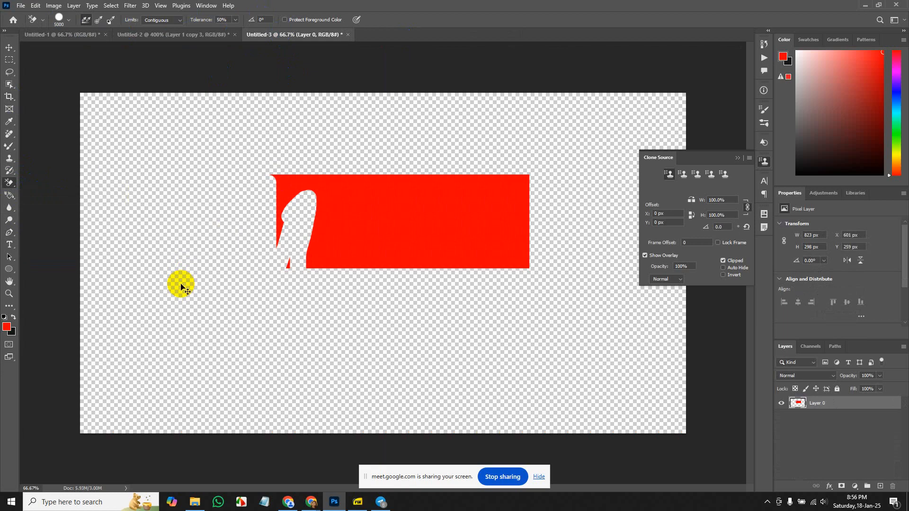
key("ctrl+z")
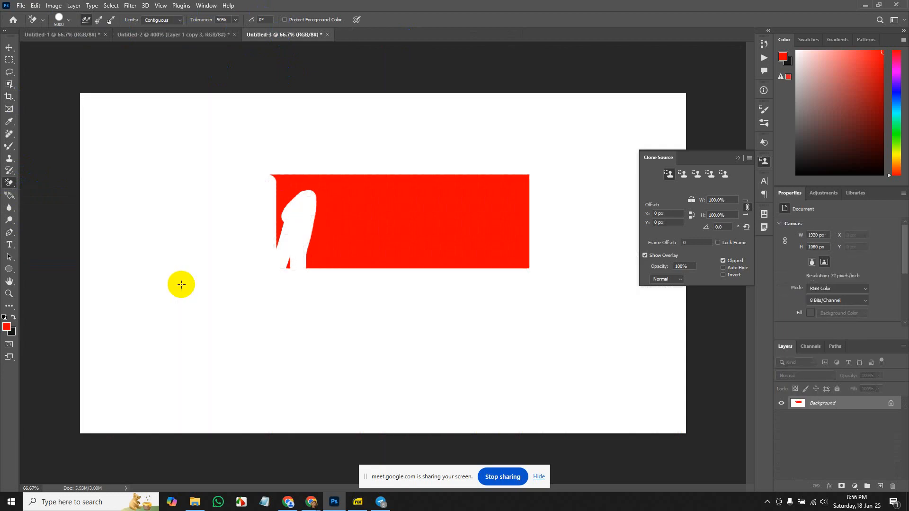
- Select a square area to the left of the red shape, fill it with the black background colour, and deselect
left_click(9, 60)
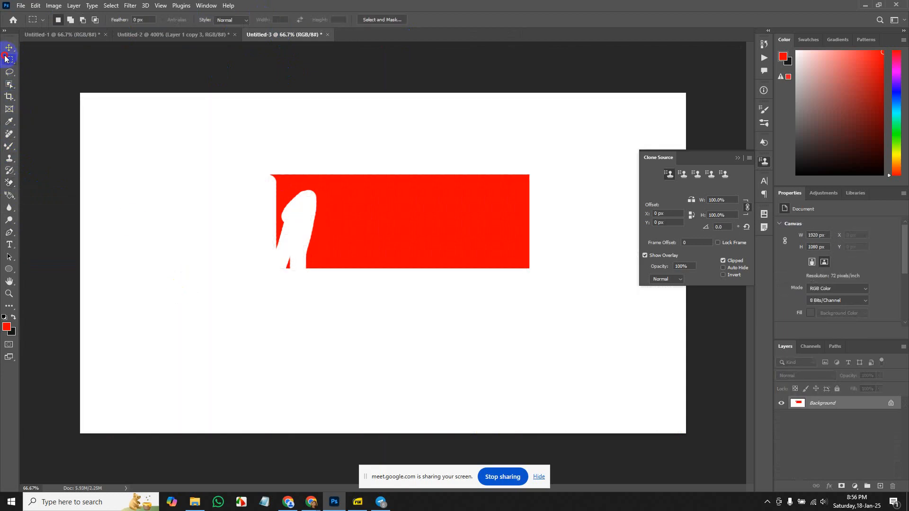
left_click_drag(147, 152, 237, 240)
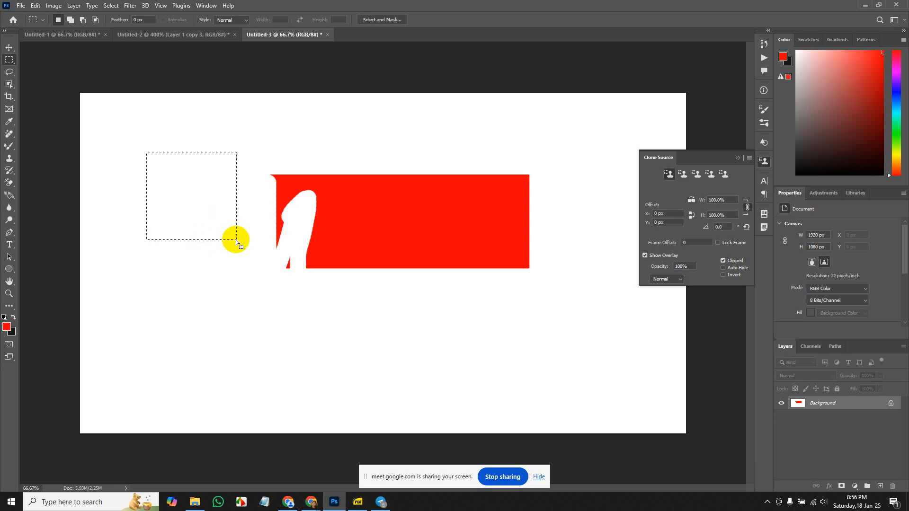
key("ctrl+BackSpace")
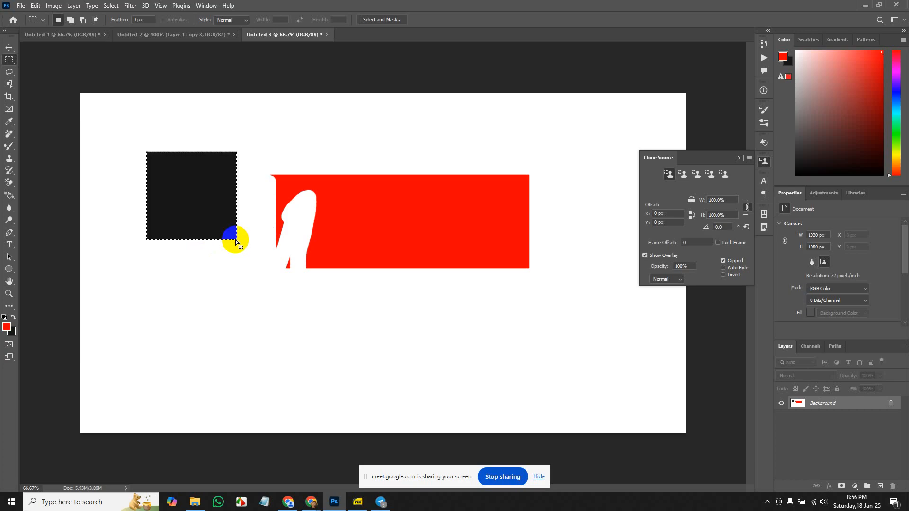
left_click(236, 241)
- Below the existing shapes, fill one rectangular selection with background black and another with foreground red, and deselect
left_click_drag(206, 291, 343, 370)
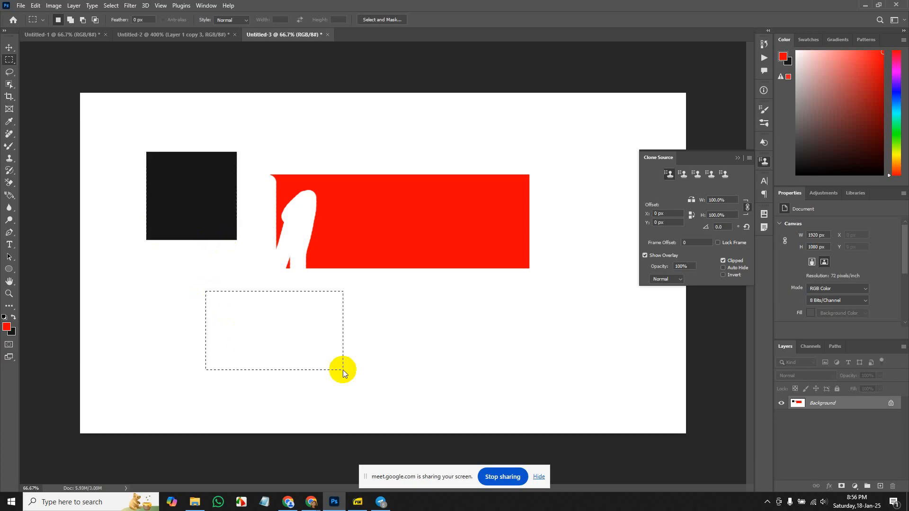
key("ctrl+BackSpace")
mouse_move(423, 320)
left_mouse_down()
mouse_move(548, 377)
mouse_move(561, 394)
left_mouse_up()
key("alt+BackSpace")
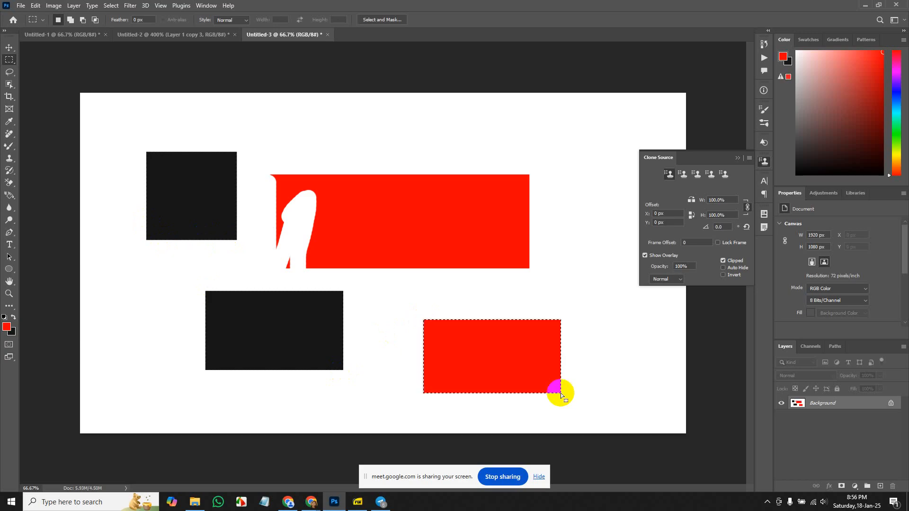
left_click(84, 131)
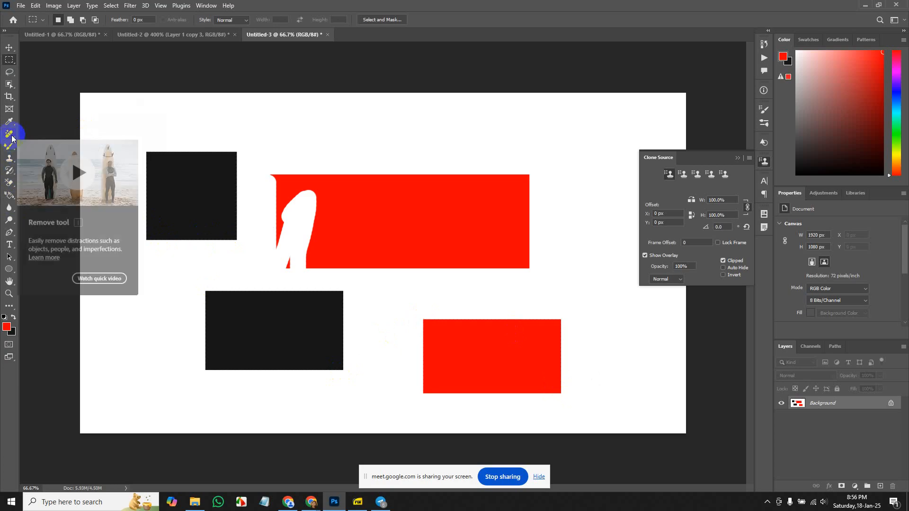
- Choose the Magic Eraser Tool and erase the black rectangle, the large red shape and the black square to transparency
key("e")
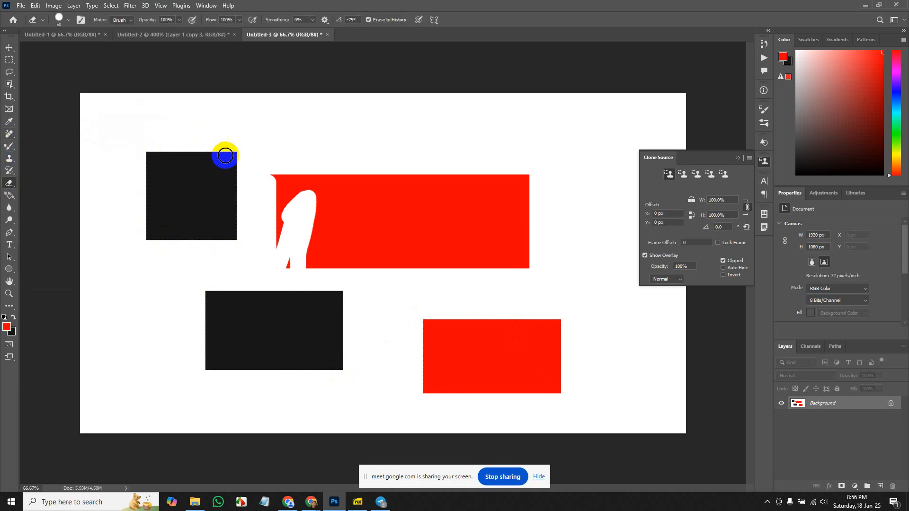
right_click(9, 183)
left_click(52, 201)
left_click(236, 313)
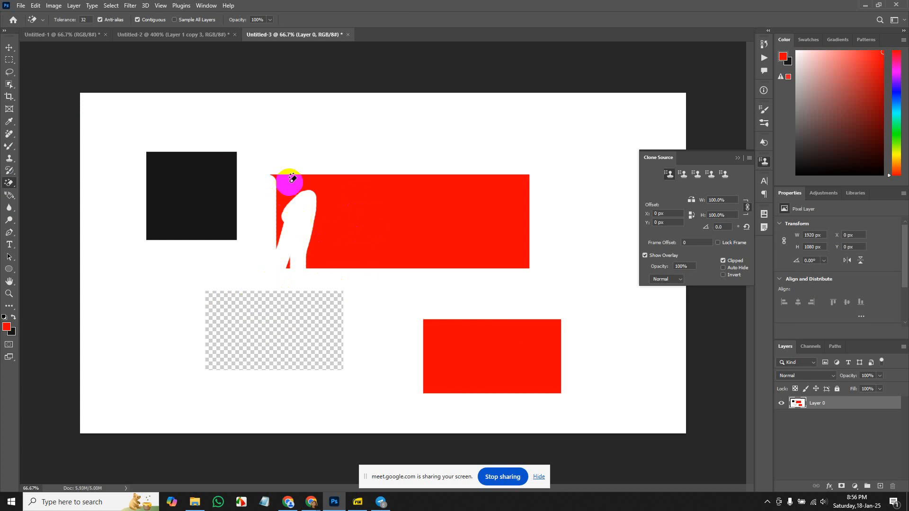
left_click(283, 192)
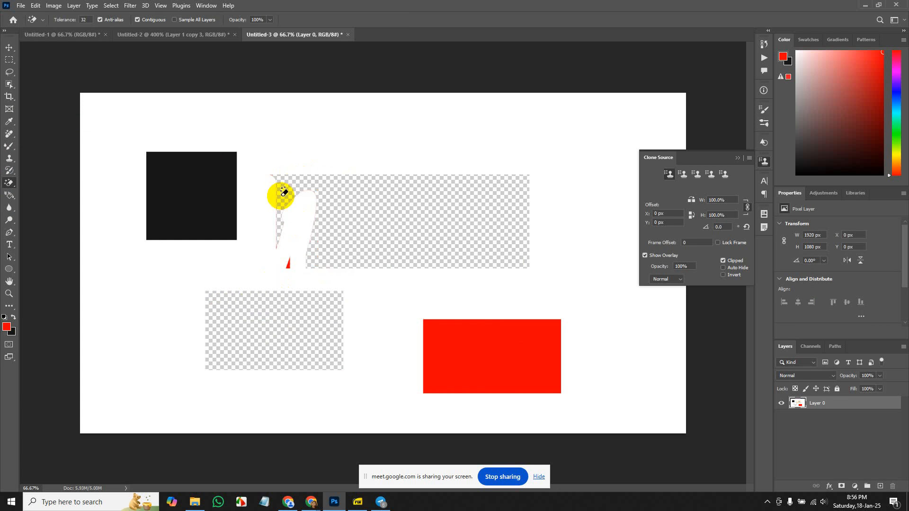
left_click(204, 178)
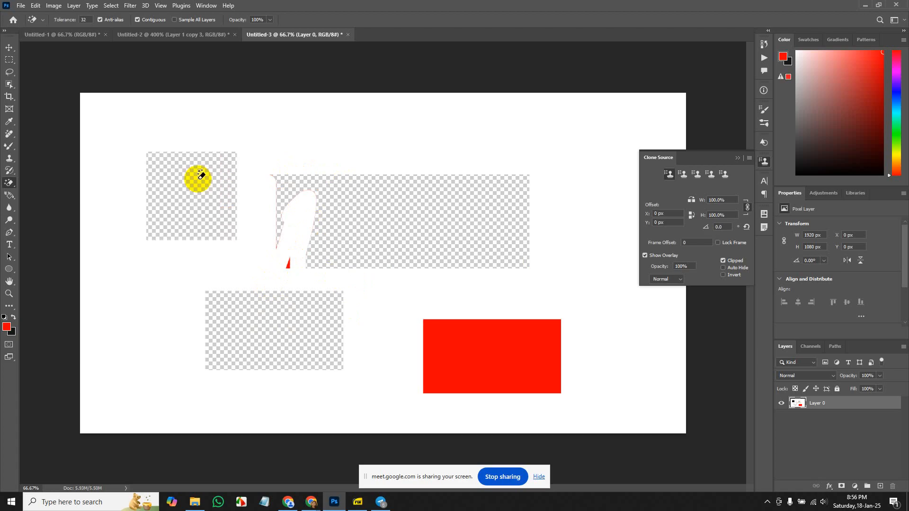
- Review the eraser tool group, choose the Gradient Tool, and show the tools grouped with it
right_click(7, 186)
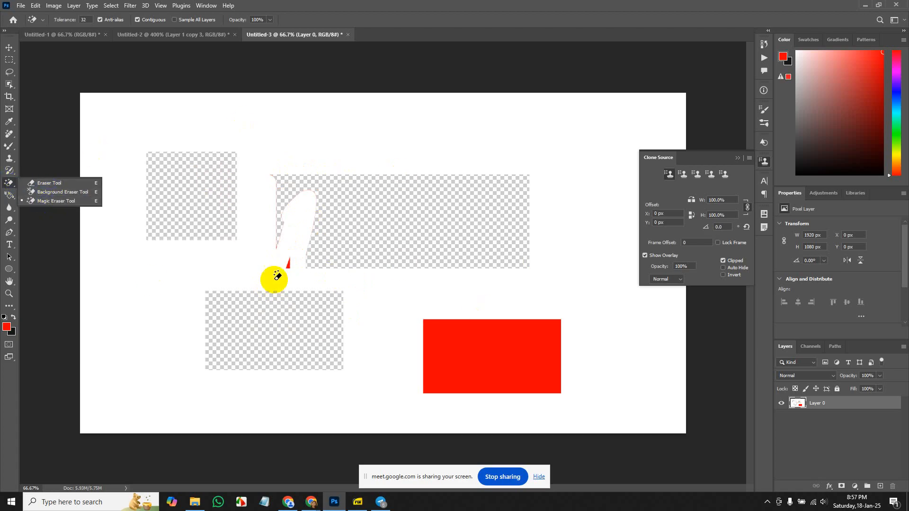
left_click(7, 200)
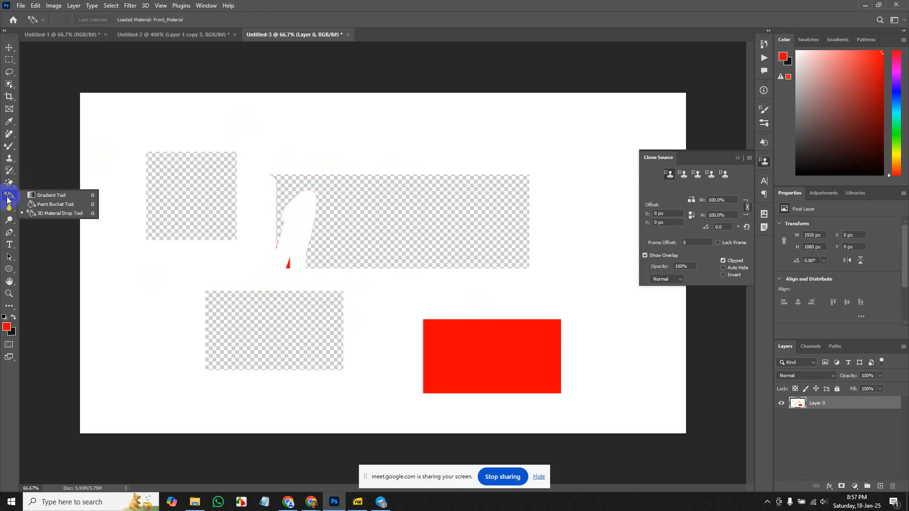
left_click(49, 195)
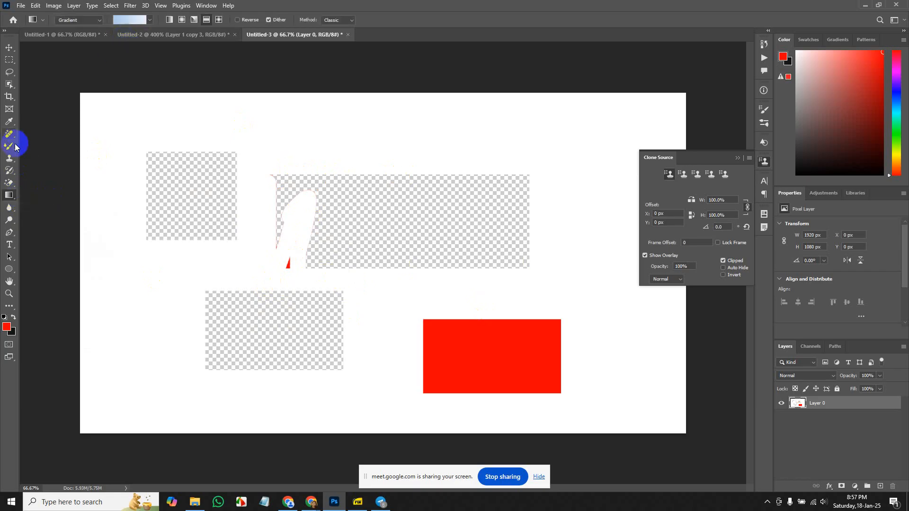
right_click(8, 196)
- Show the Blur, Sharpen and Smudge tool group and choose the Blur Tool
left_click(8, 212)
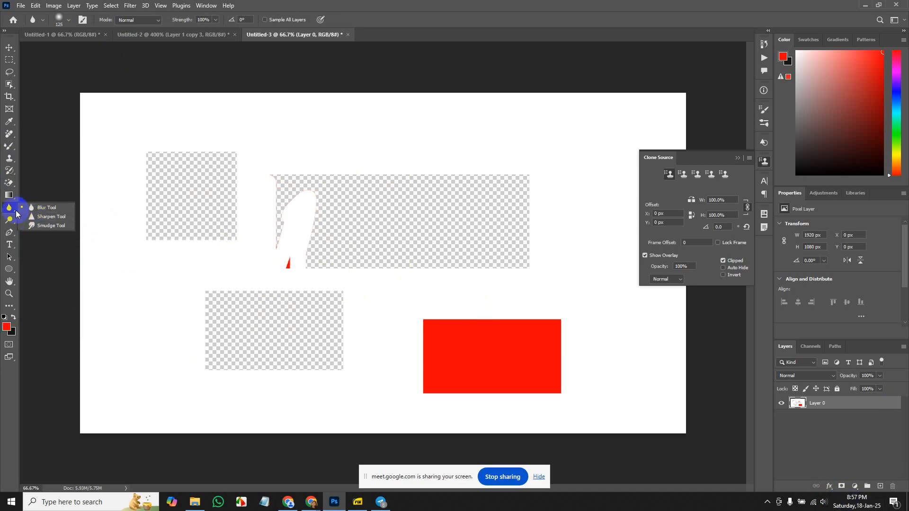
left_click(51, 209)
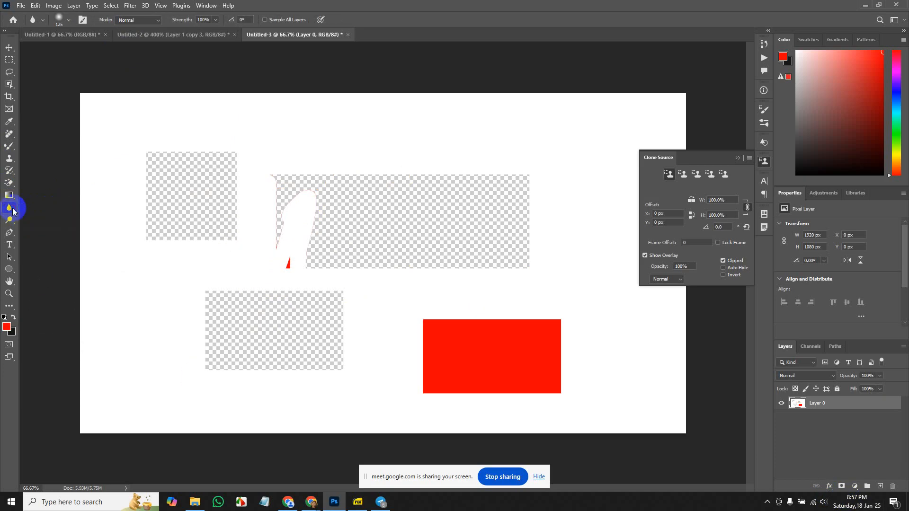
left_click(44, 208)
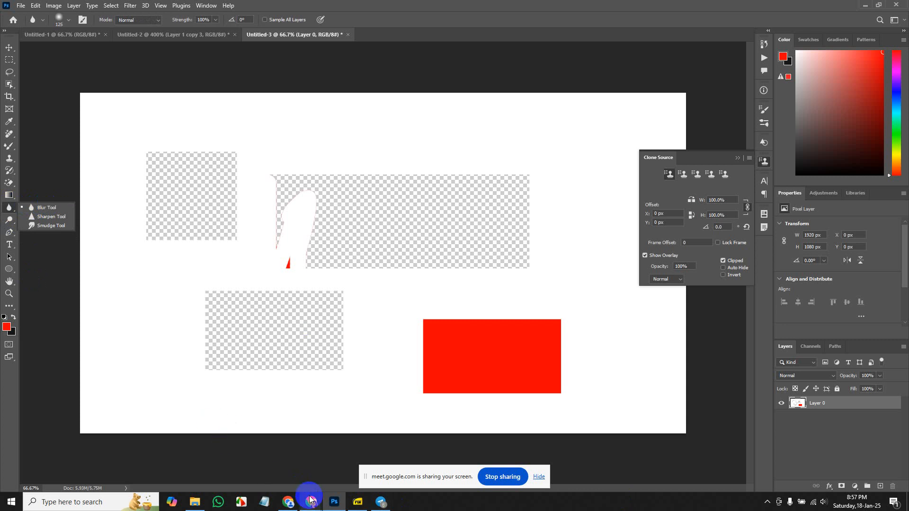
- Switch to the Google Meet call, allow contributors to turn on their microphone, and return to Photoshop
mouse_move(311, 501)
left_click(305, 480)
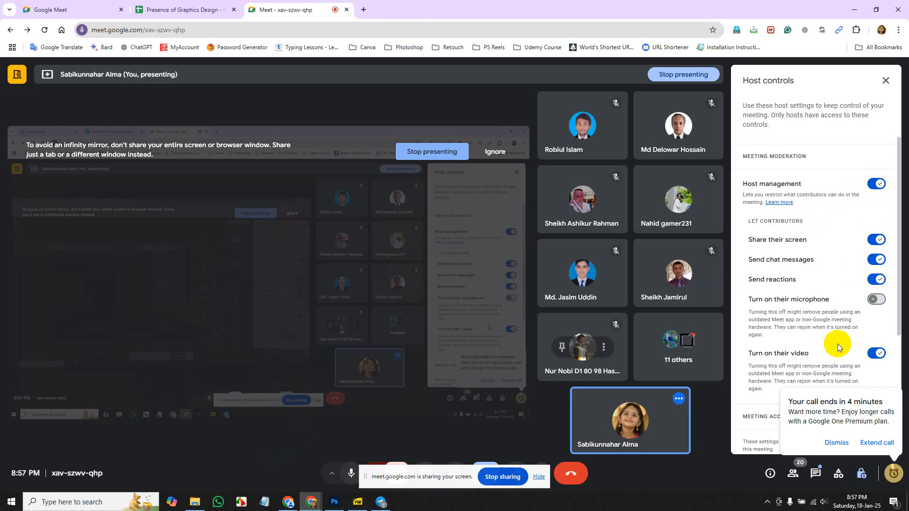
left_click(878, 300)
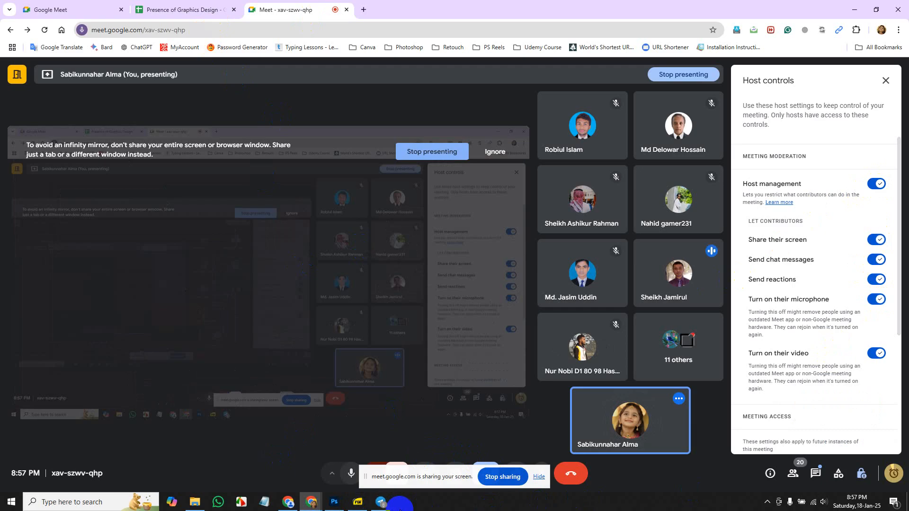
mouse_move(382, 505)
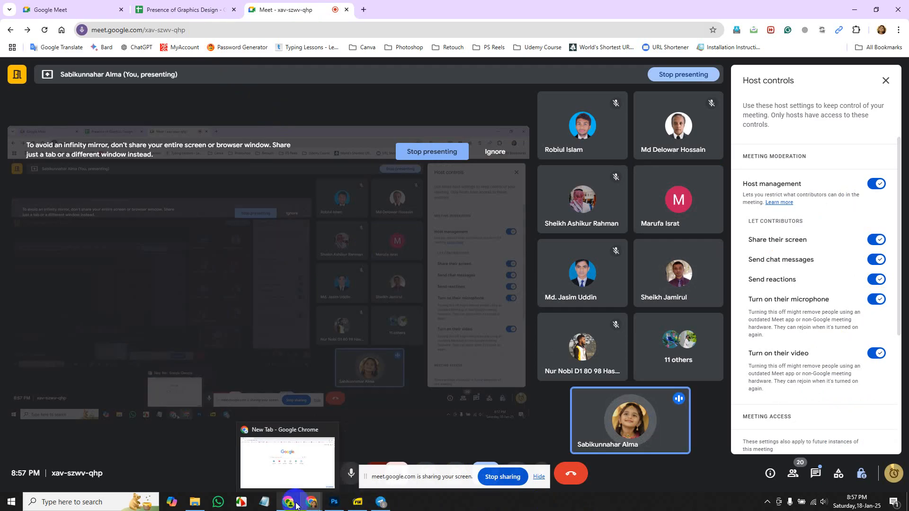
left_click(342, 503)
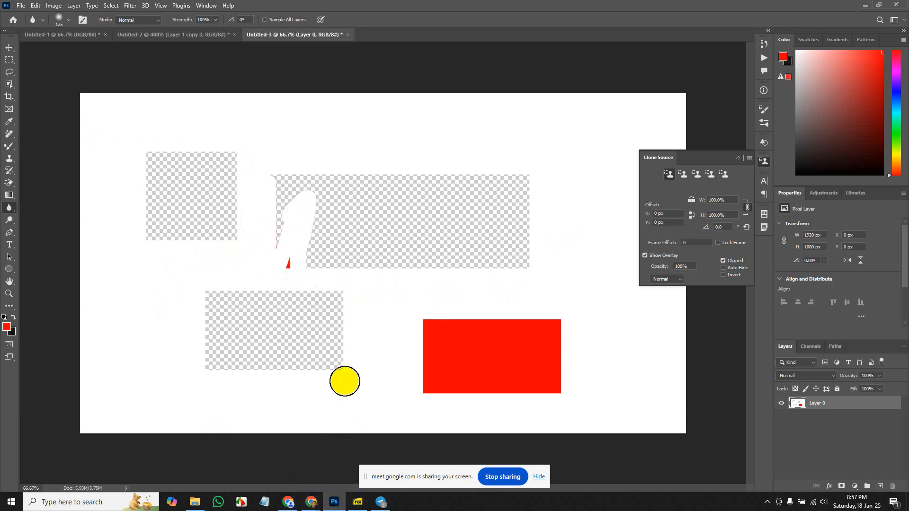
- Switch to Telegram, view the before-and-after necklace example in the Graphics Design group, and return to Photoshop without creating a new document
mouse_move(336, 509)
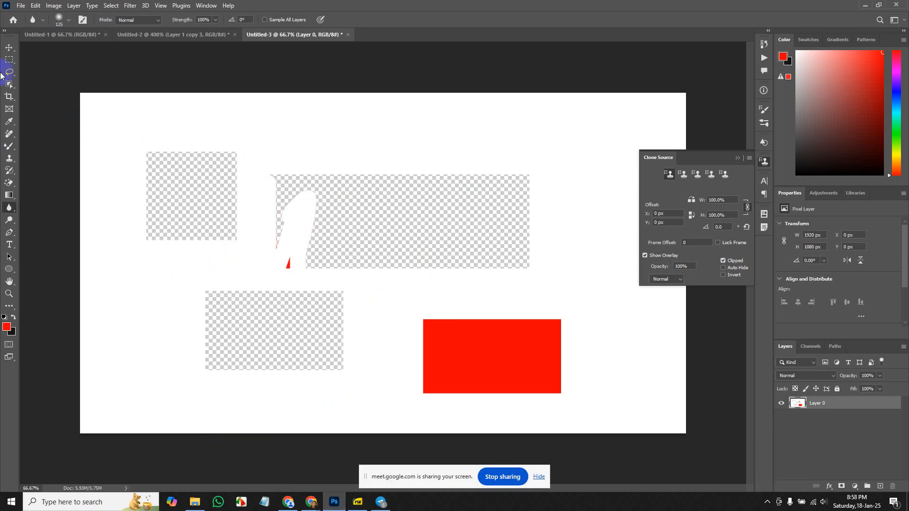
key("ctrl+n")
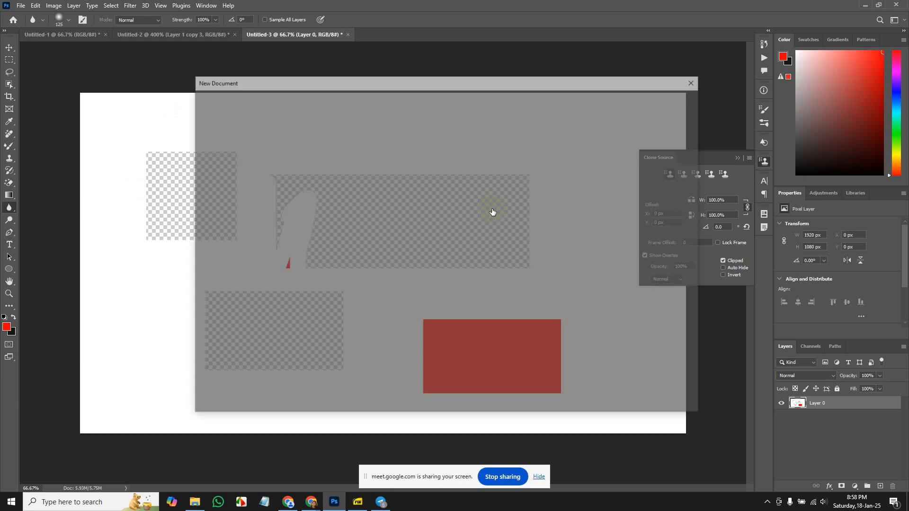
left_click(381, 502)
scroll(367, 294, "up", 5)
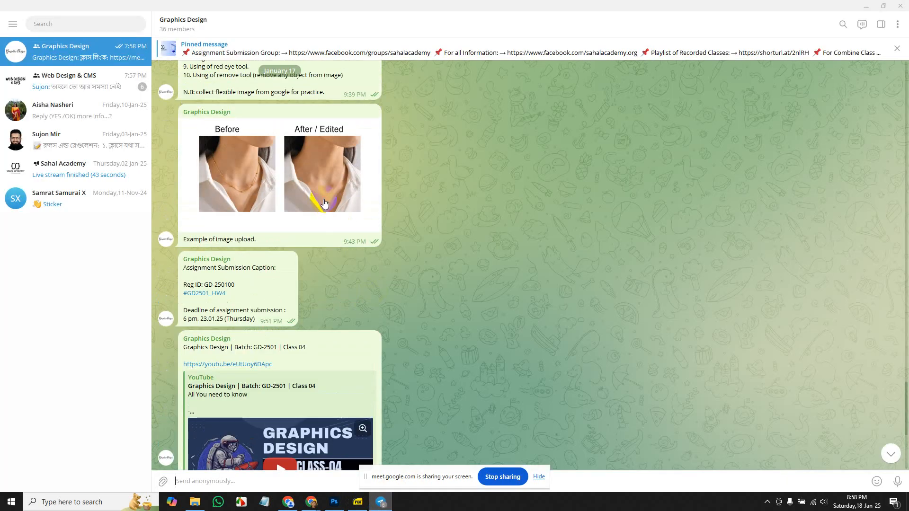
left_click(325, 204)
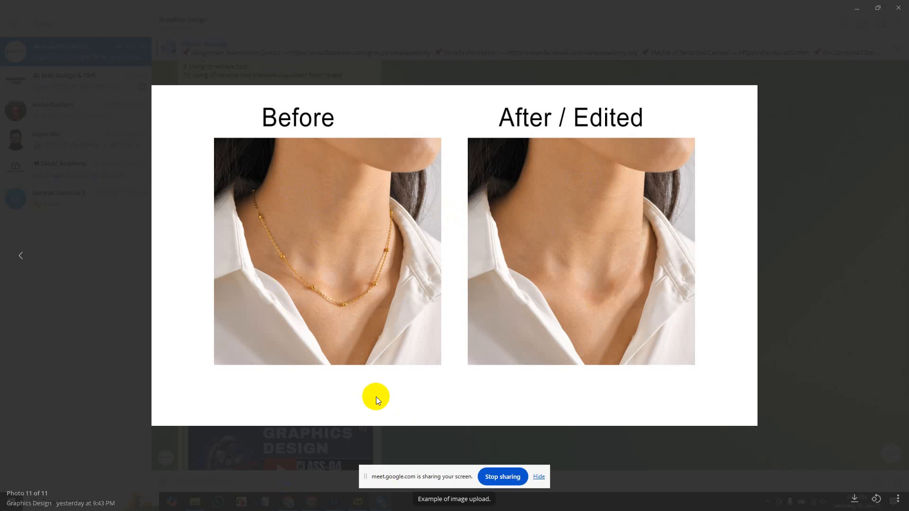
left_click(282, 473)
left_click(335, 503)
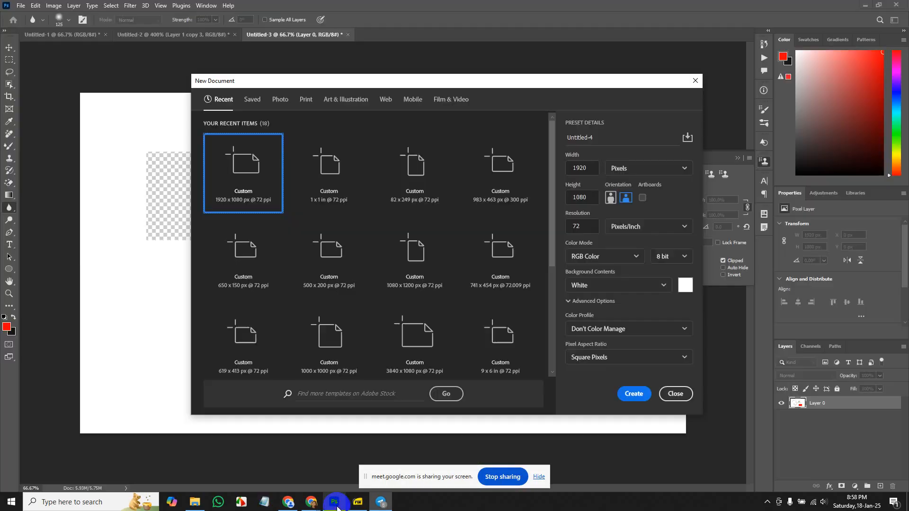
left_click(701, 86)
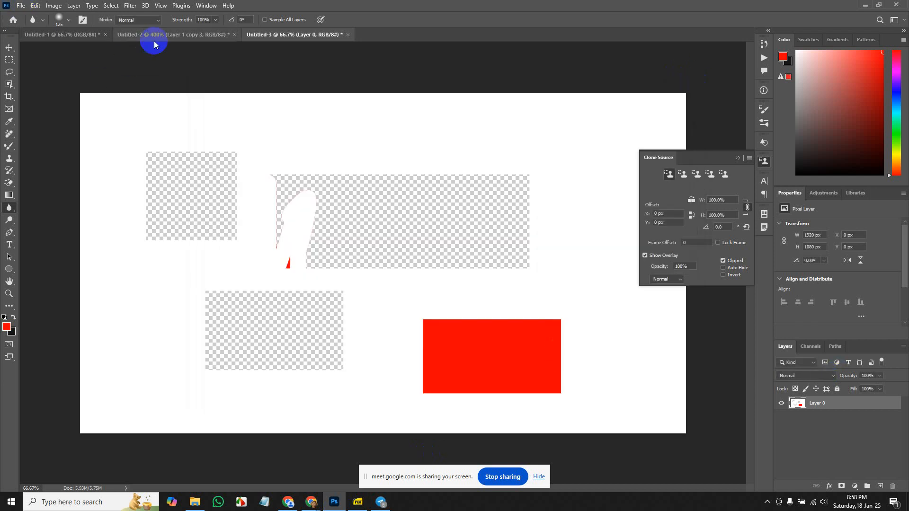
- Open 5294.jpg_wh300.jpg from the Class-05 folder, duplicate its Background layer, and toggle the copy's visibility off and on
left_click(22, 7)
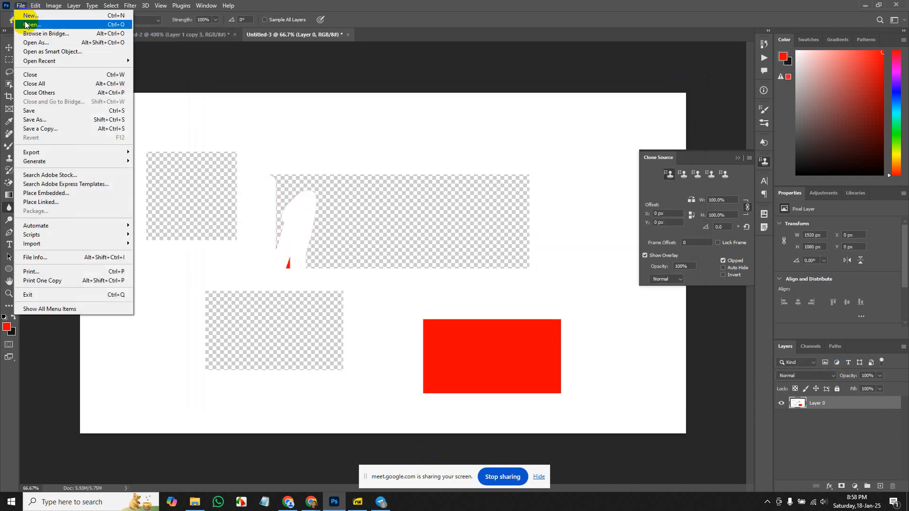
left_click(28, 24)
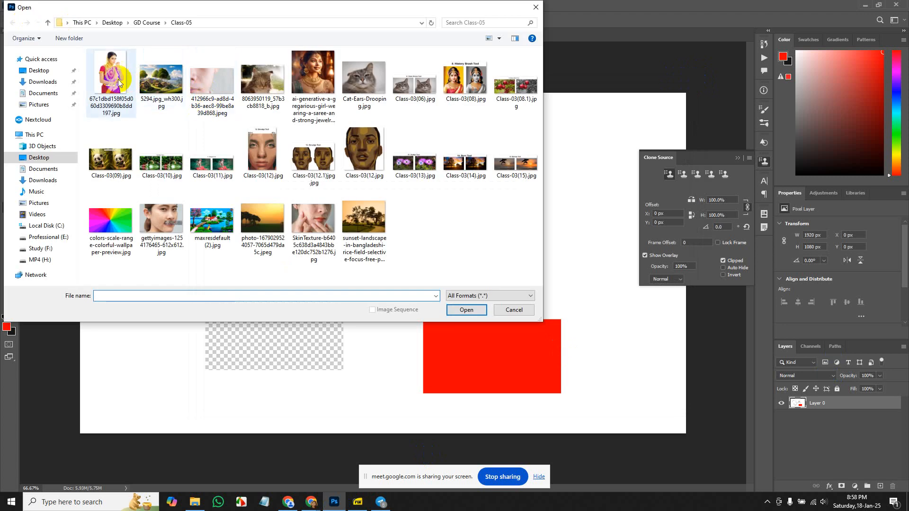
double_click(161, 80)
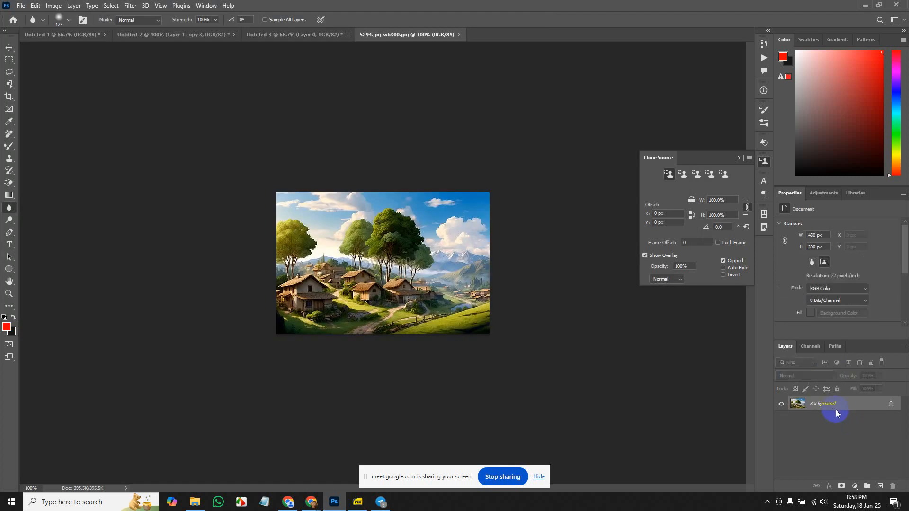
key("ctrl+j")
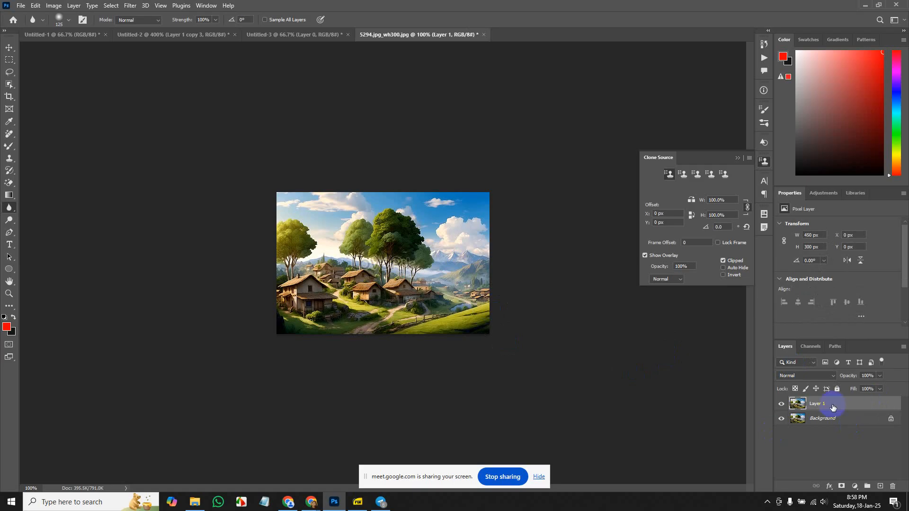
left_click(782, 406)
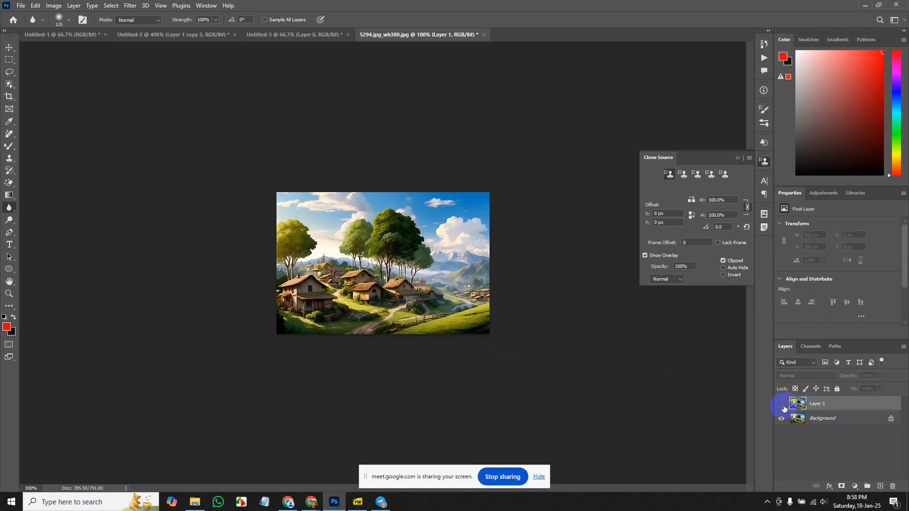
left_click(782, 406)
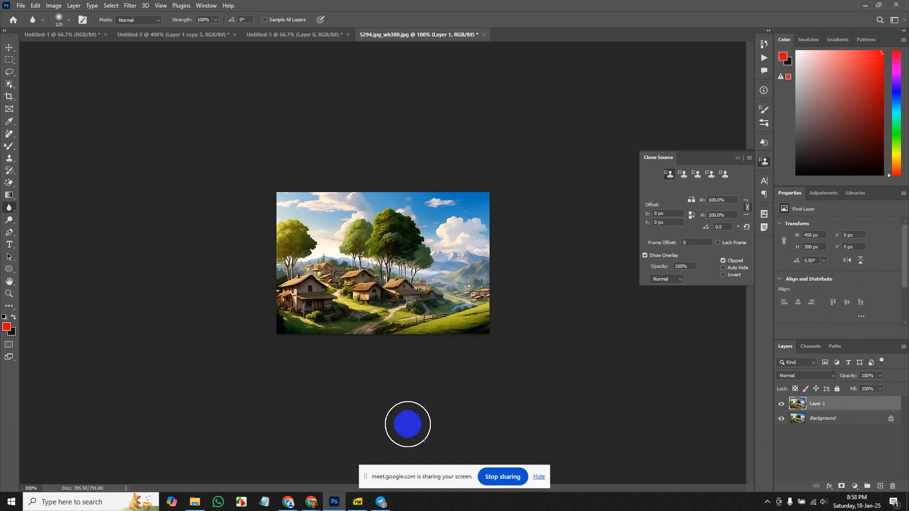
- Switch to Telegram and review the before-and-after example image and the assignment and class posts in the Graphics Design group
left_click(312, 503)
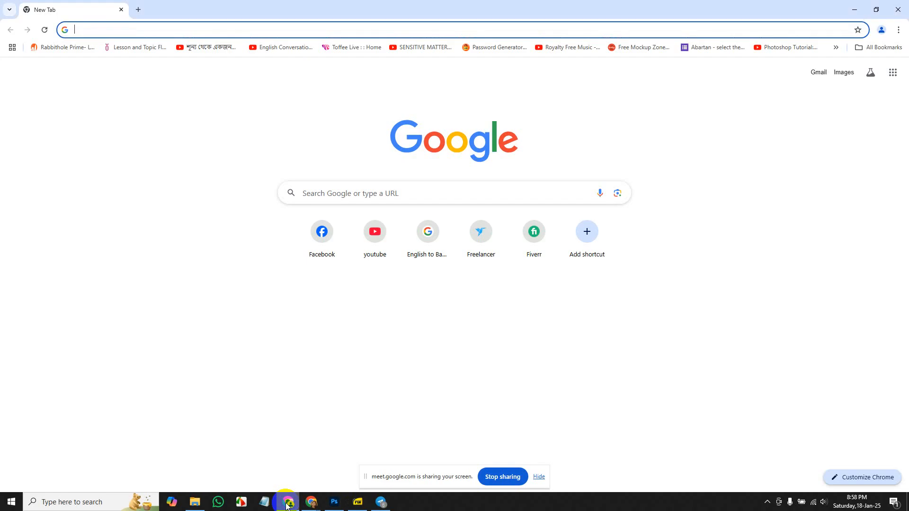
left_click(320, 505)
left_click(333, 506)
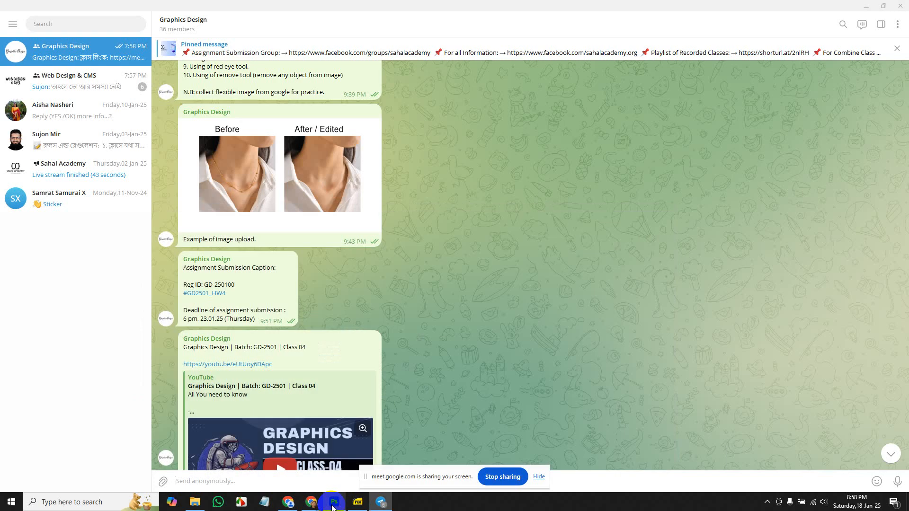
left_click(310, 189)
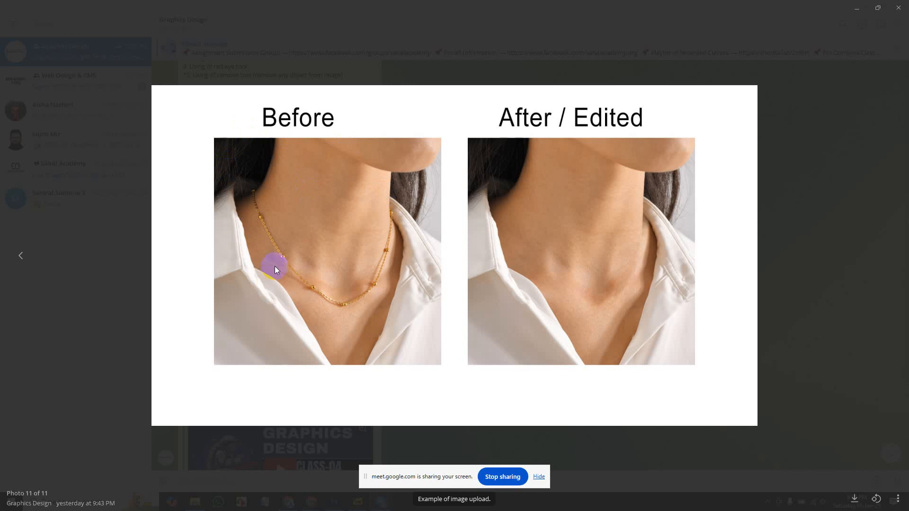
left_click(370, 382)
scroll(470, 328, "down", 5)
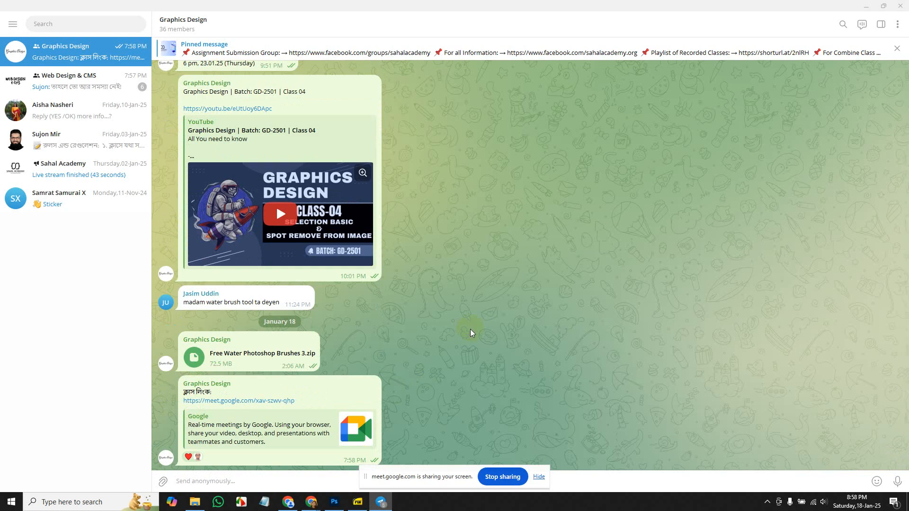
scroll(471, 329, "up", 5)
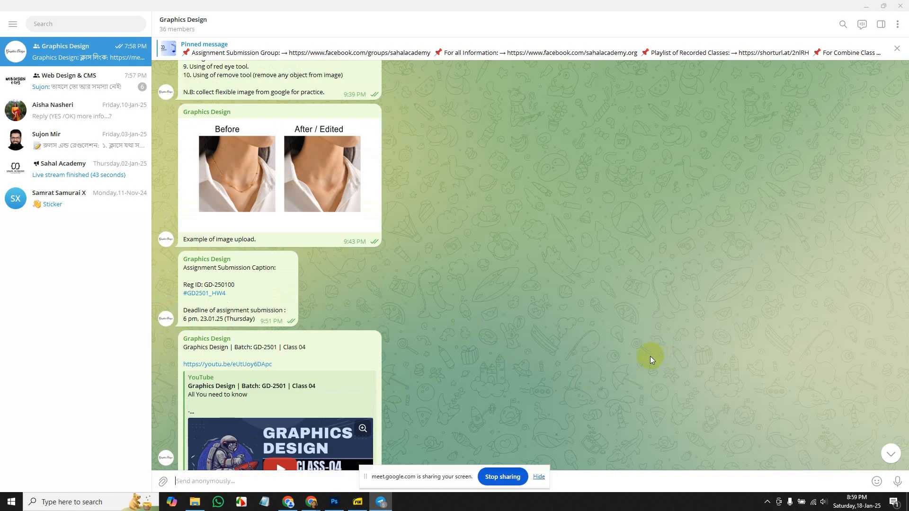
left_click(305, 174)
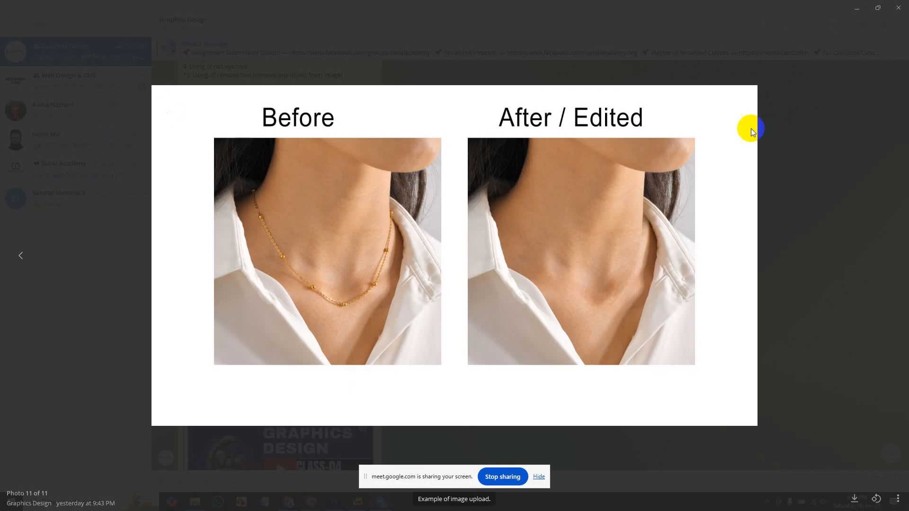
left_click(642, 213)
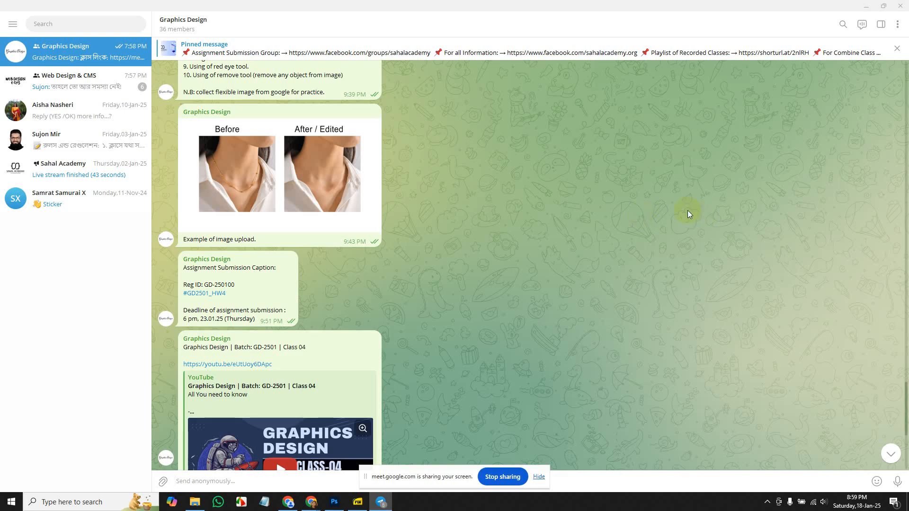
scroll(663, 213, "down", 5)
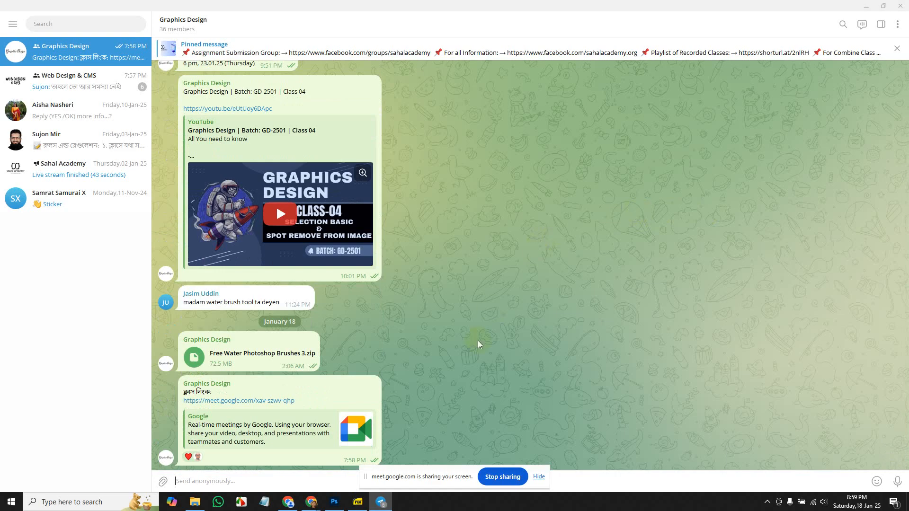
- Switch to the Presence of Graphics Design spreadsheet and enter 1 in K2 to mark the first student present on 18/1
left_click(342, 505)
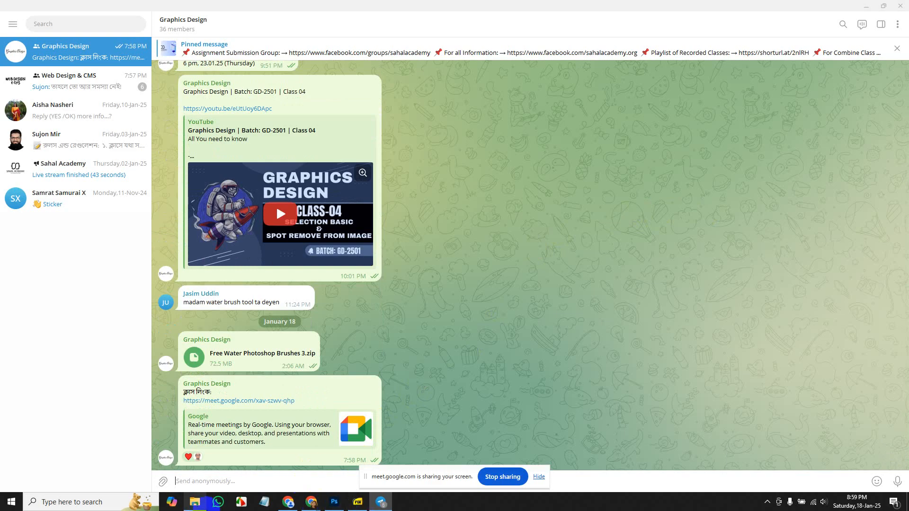
mouse_move(313, 503)
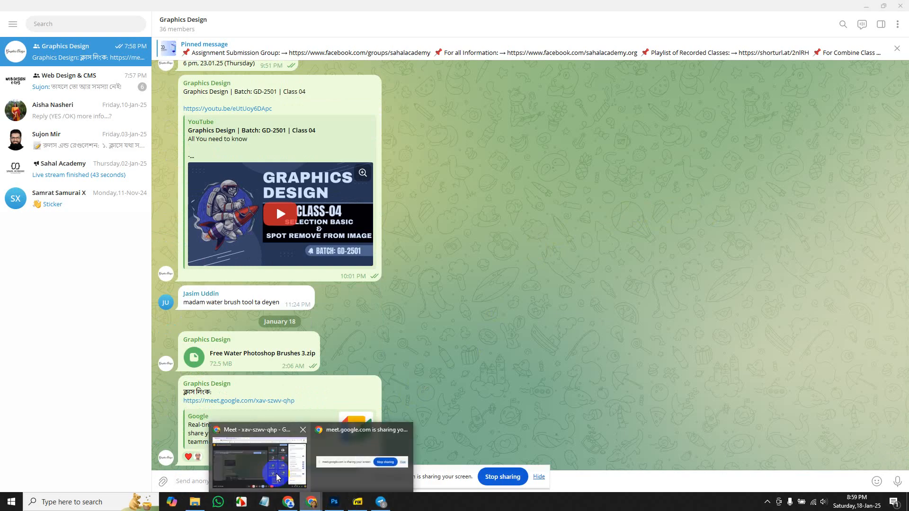
left_click(279, 476)
left_click(214, 12)
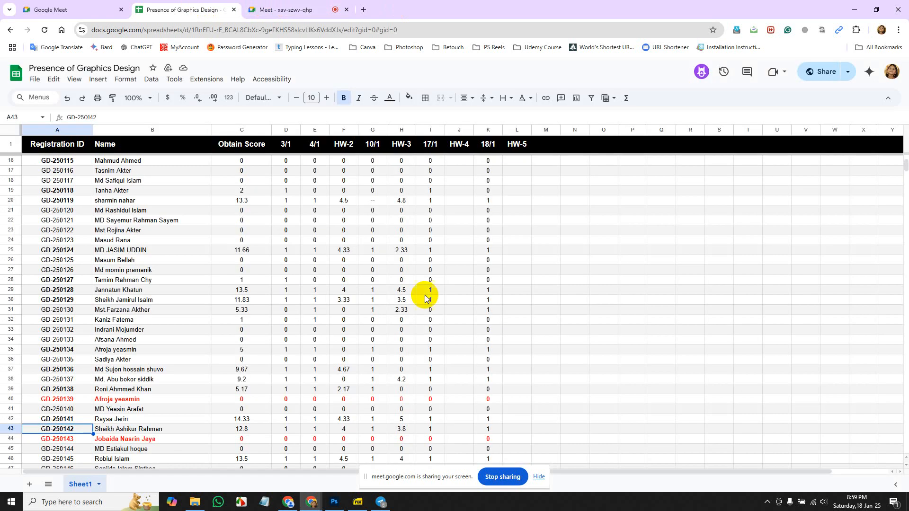
scroll(101, 341, "up", 3)
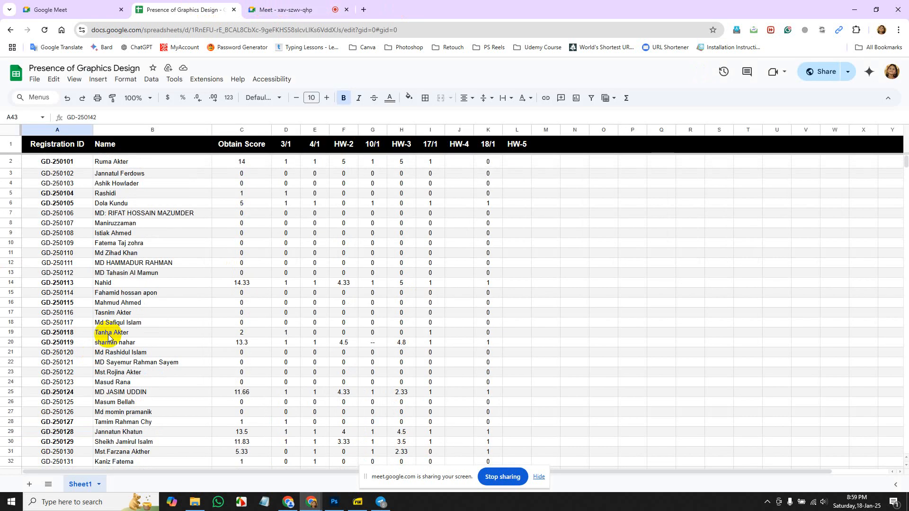
left_click(459, 161)
left_click(497, 162)
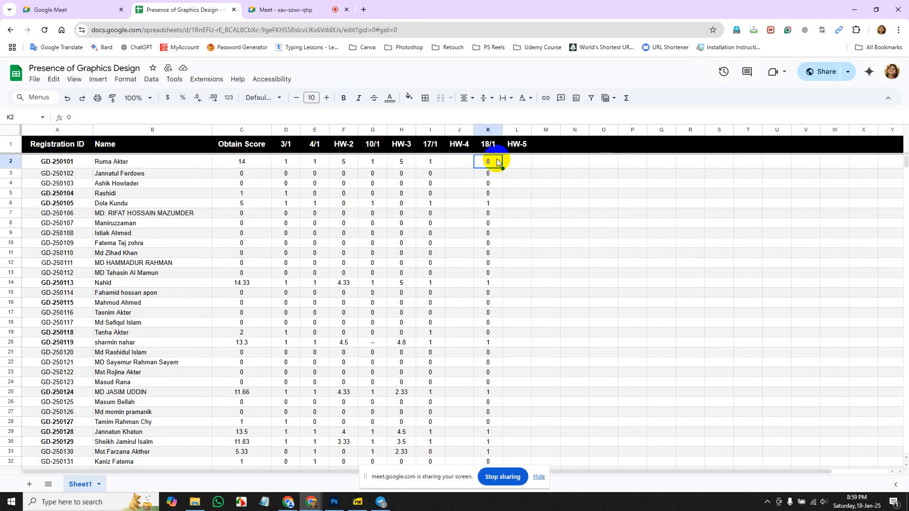
left_click(514, 323)
- Enter 1 in K48 to mark the student in row 48 present on 18/1
scroll(513, 388, "down", 4)
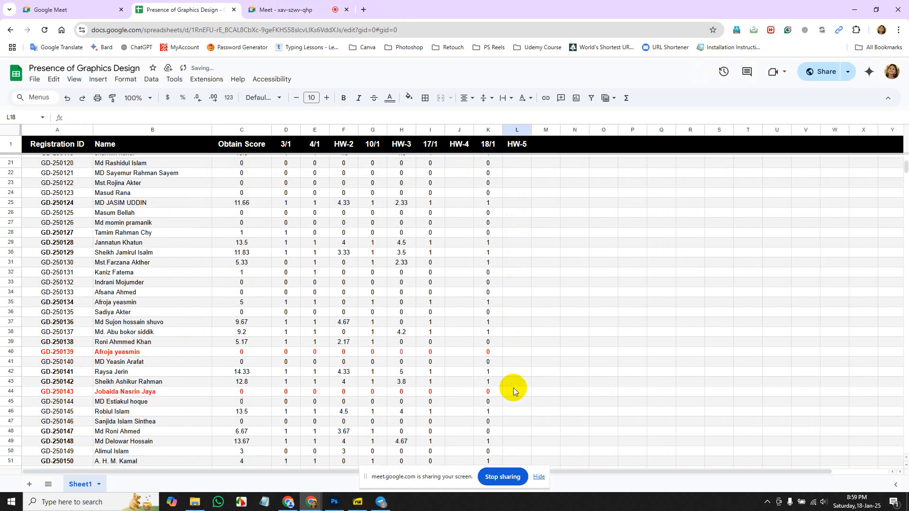
scroll(513, 387, "down", 2)
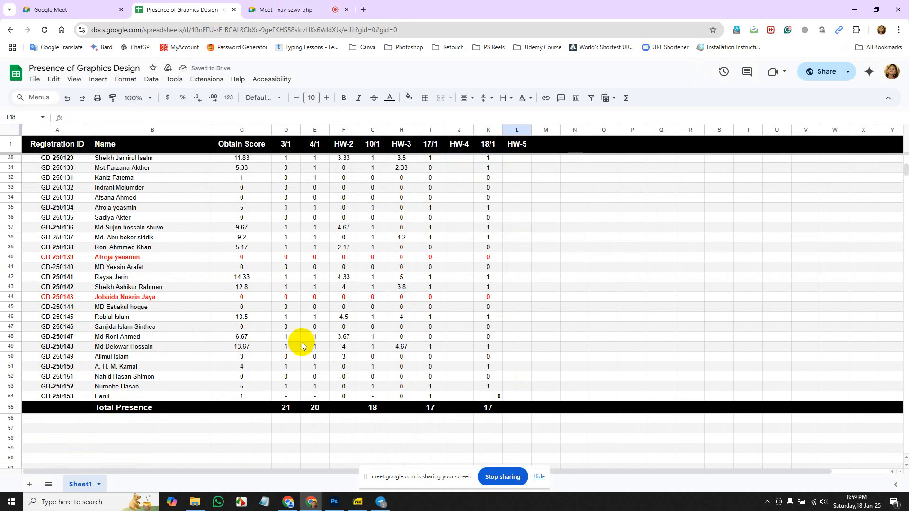
left_click(478, 339)
type("1")
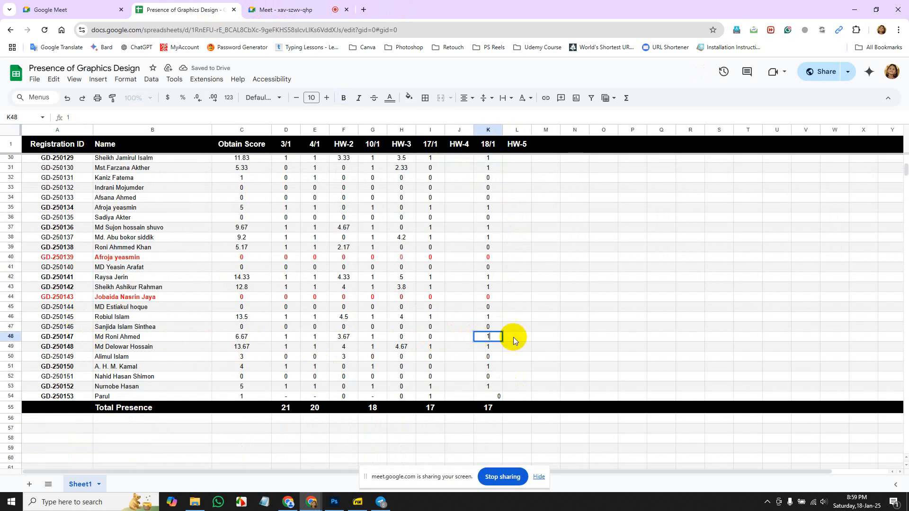
left_click(522, 337)
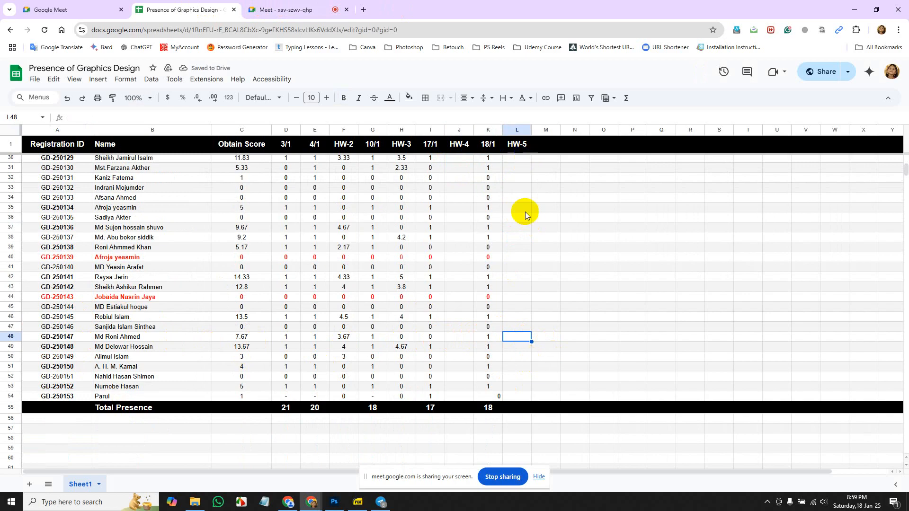
- Check the start of the attendance list and switch to the Google Meet call
scroll(522, 253, "up", 6)
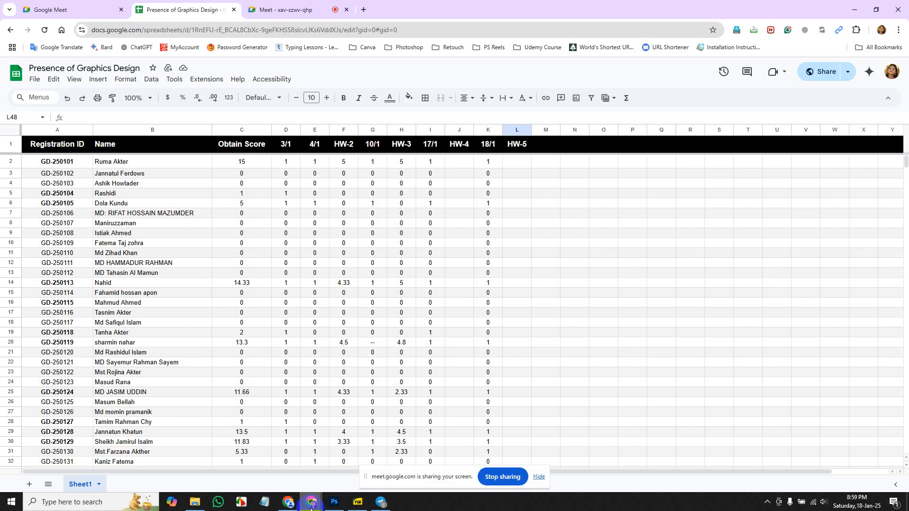
mouse_move(310, 503)
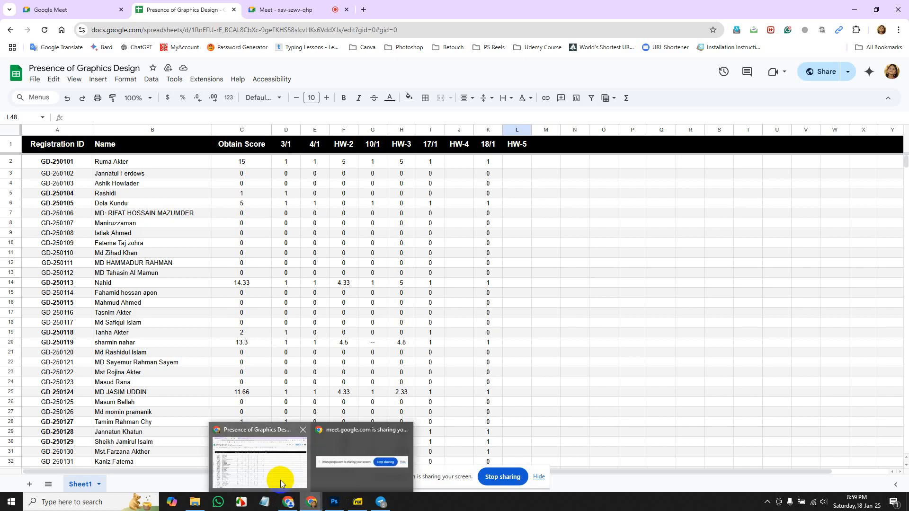
left_click(293, 480)
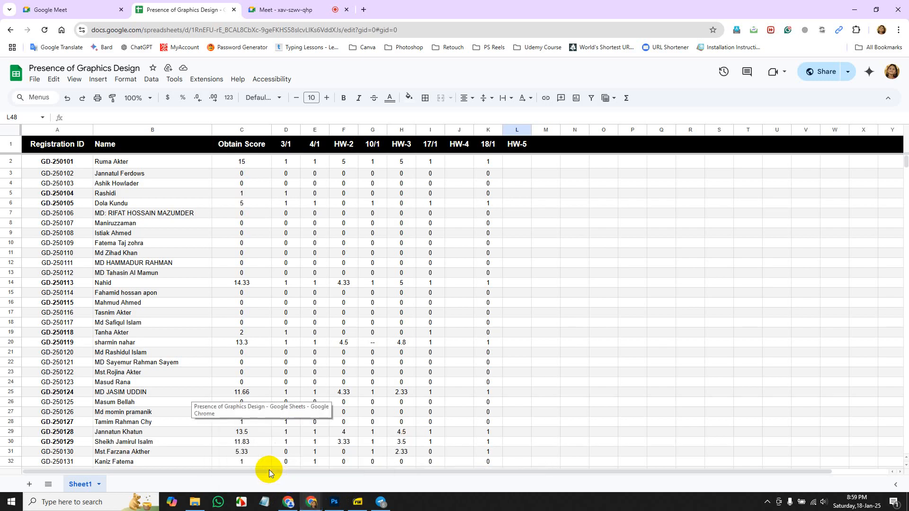
left_click(305, 10)
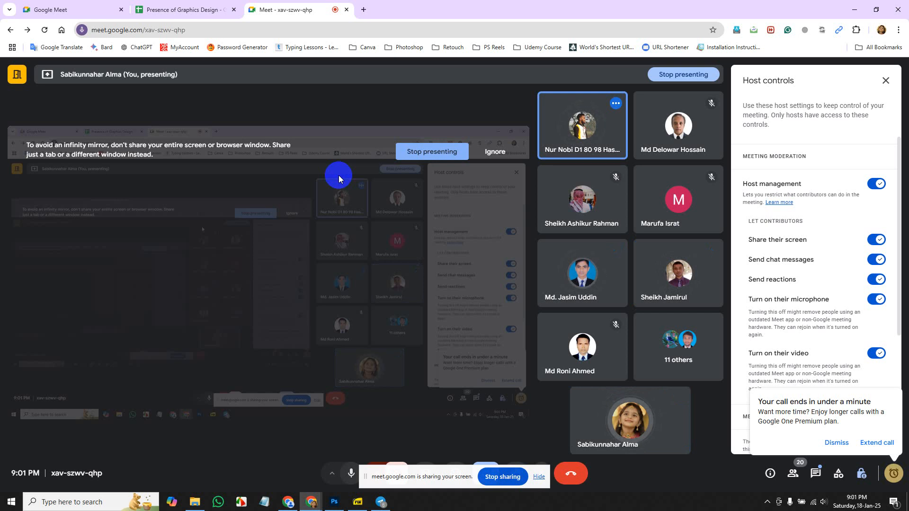
- Switch to Telegram to check the latest posts in the Graphics Design group, and return to the Google Meet page
left_click(381, 502)
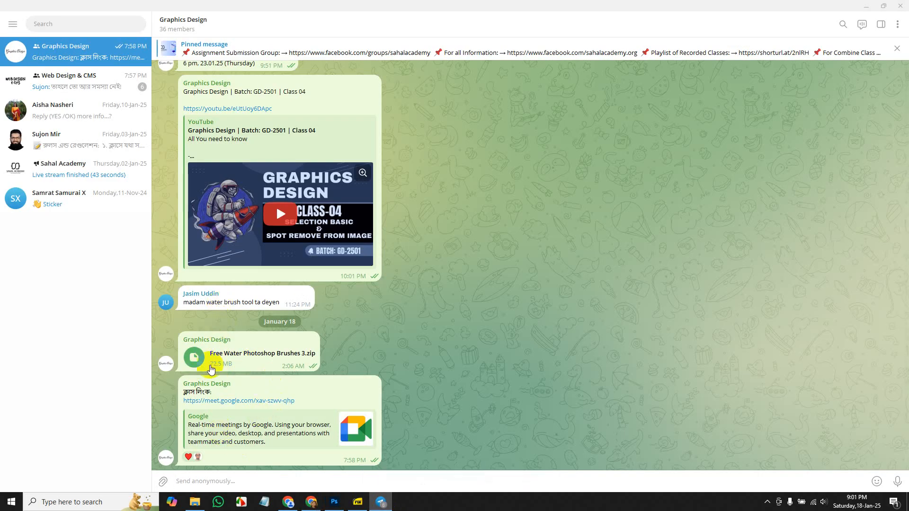
double_click(293, 365)
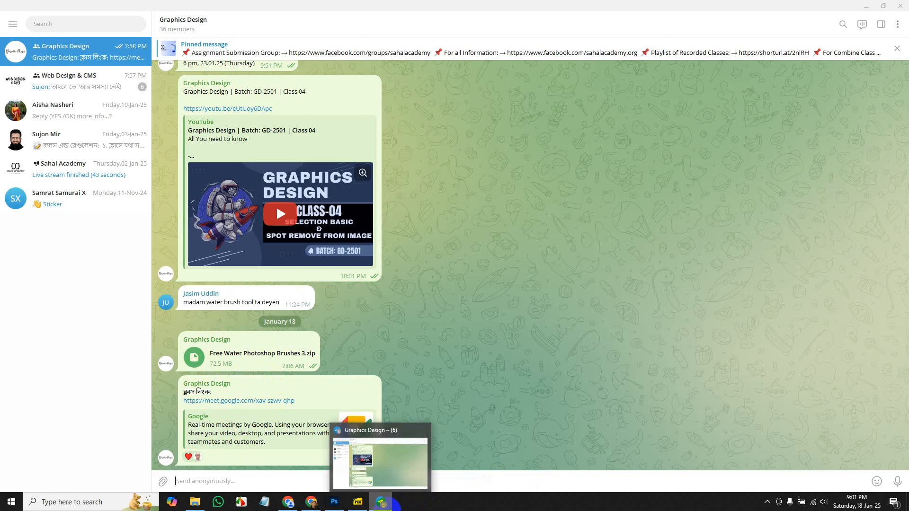
left_click(316, 497)
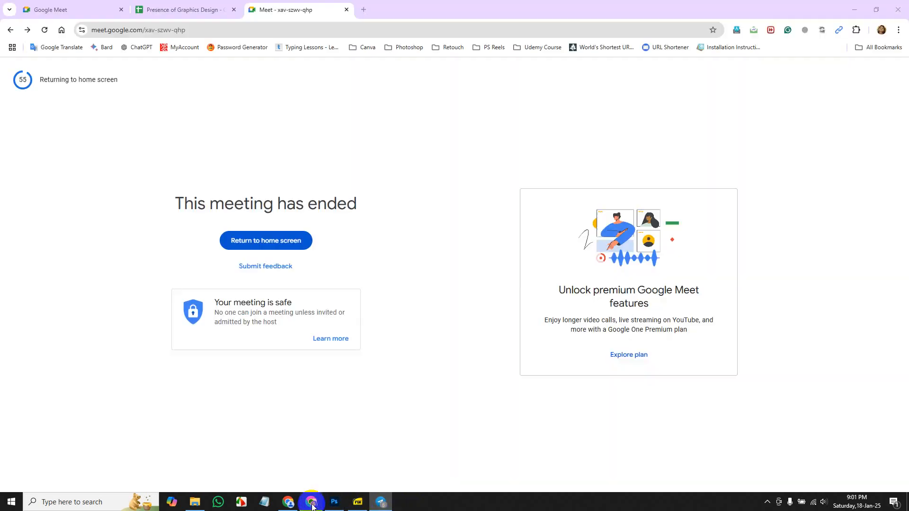